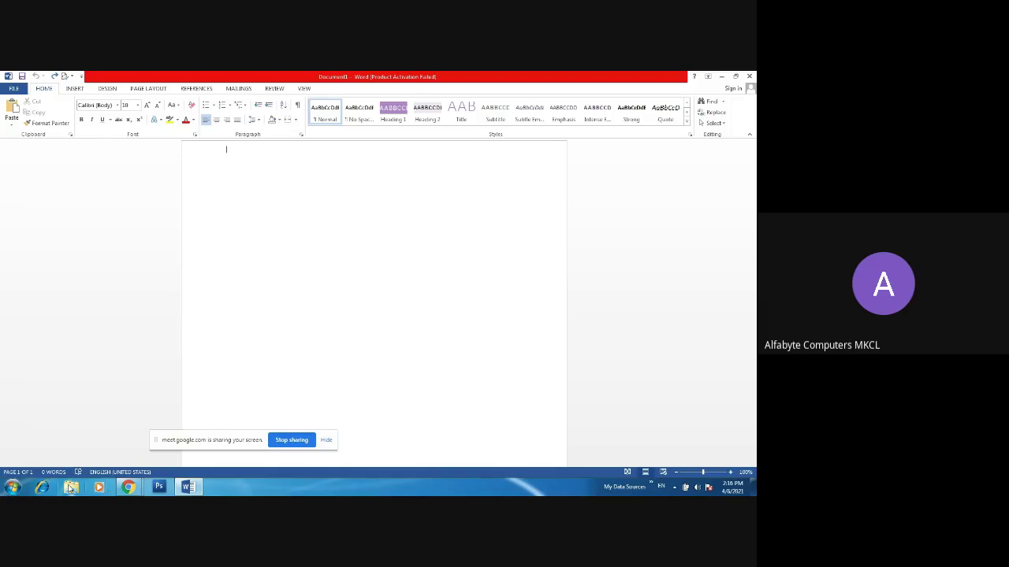
# - Type RESUME, make it a centred, bold 20-point title, and start a new line
pyautogui.write('RESUME')
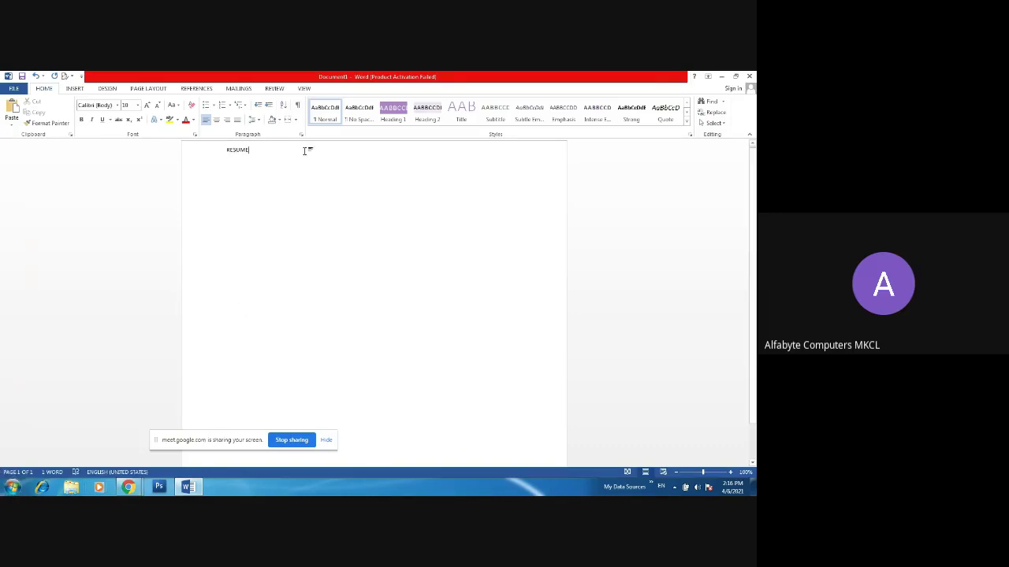
pyautogui.moveTo(279, 150); pyautogui.dragTo(176, 162)
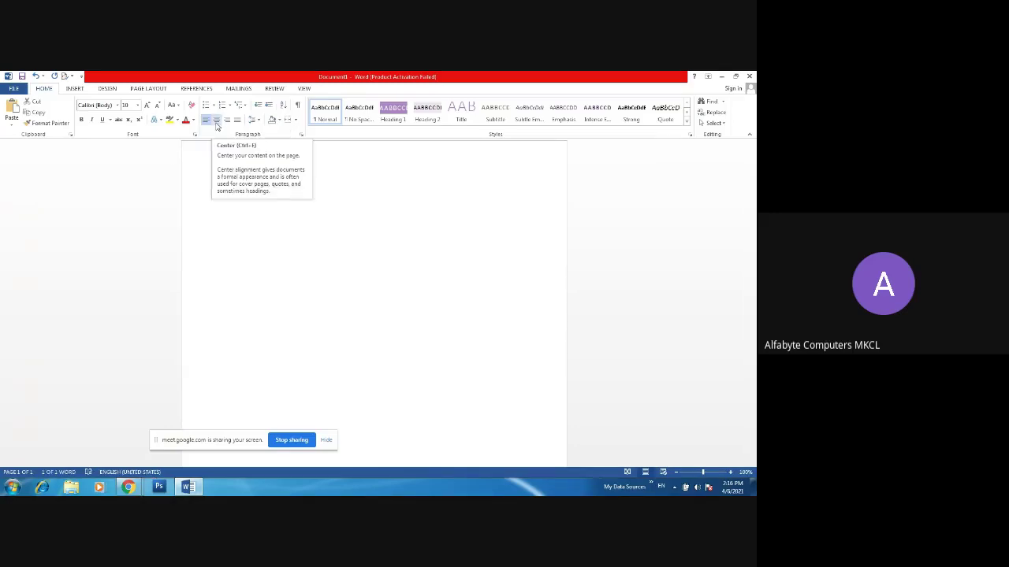
pyautogui.click(216, 121)
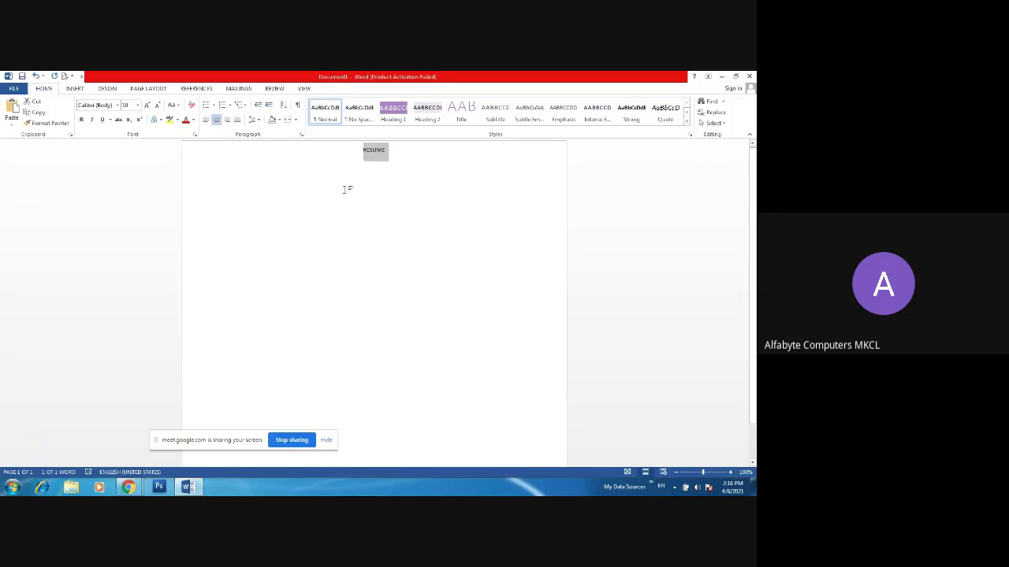
pyautogui.click(148, 106)
pyautogui.click(147, 106)
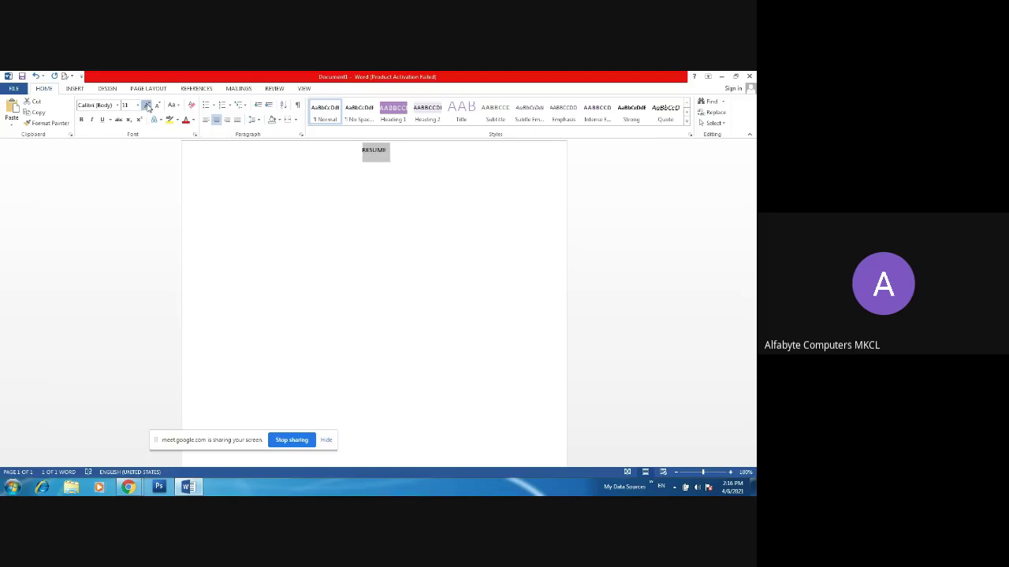
pyautogui.click(148, 106)
pyautogui.click(147, 106)
pyautogui.click(147, 106)
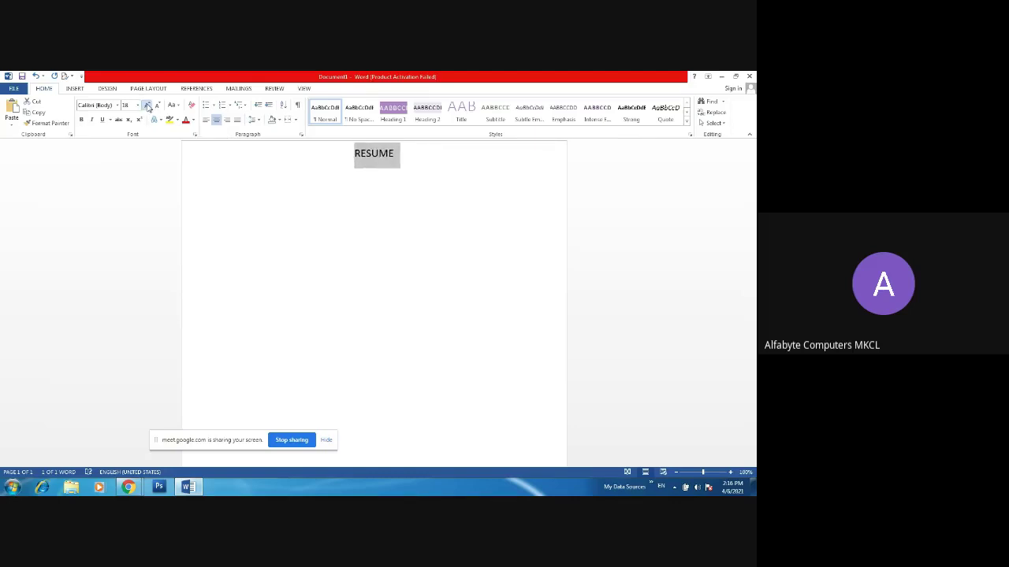
pyautogui.click(147, 107)
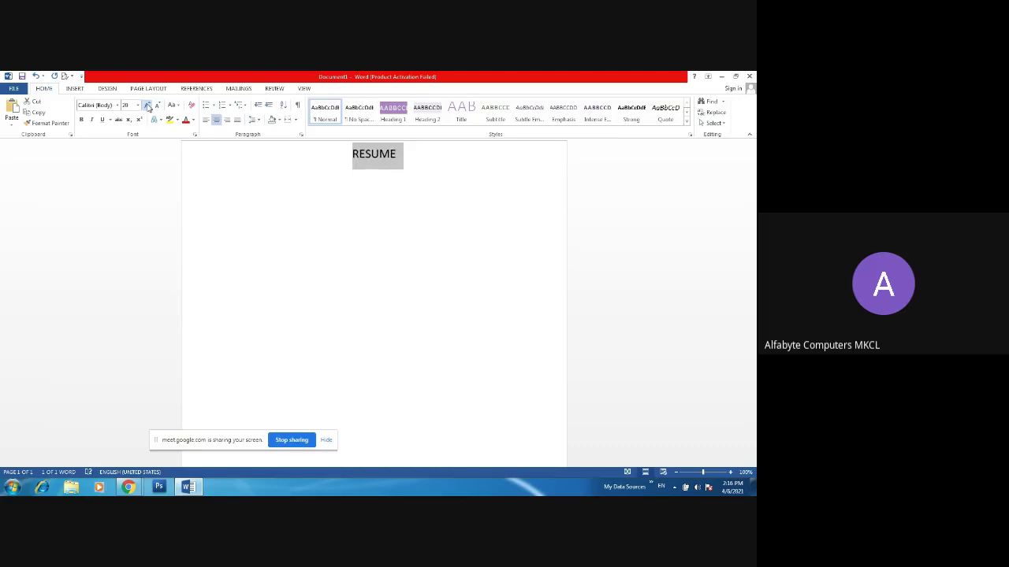
pyautogui.click(81, 119)
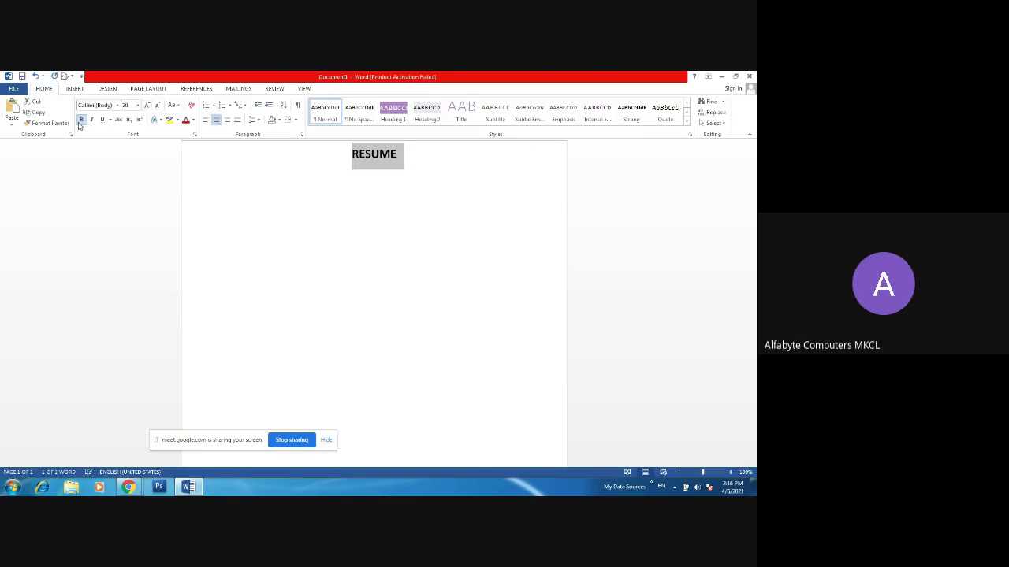
pyautogui.click(416, 167)
pyautogui.press('Return')
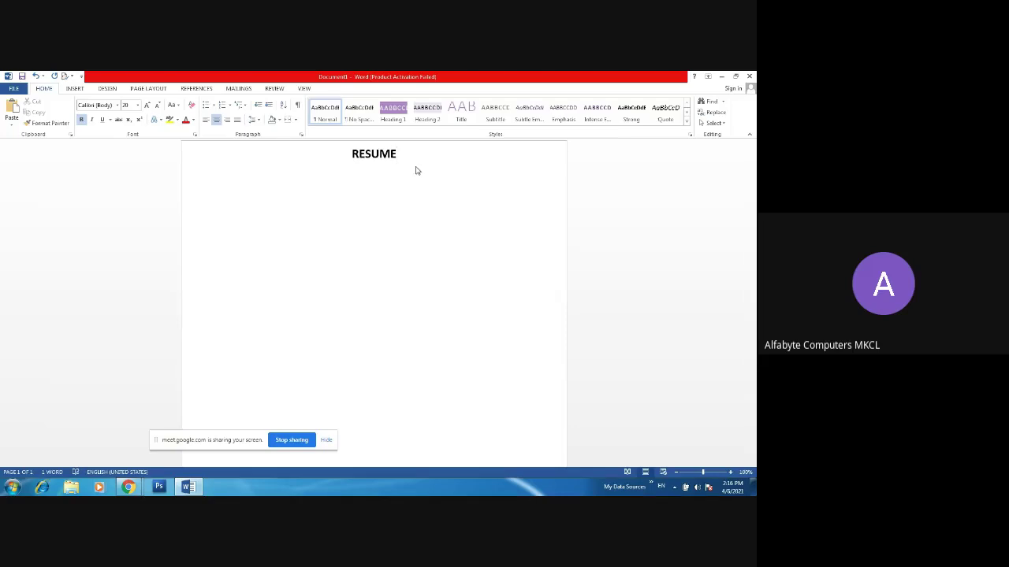
# - Add a left-aligned 12-point PERSONAL INFORMATION : heading and underline it
pyautogui.click(205, 120)
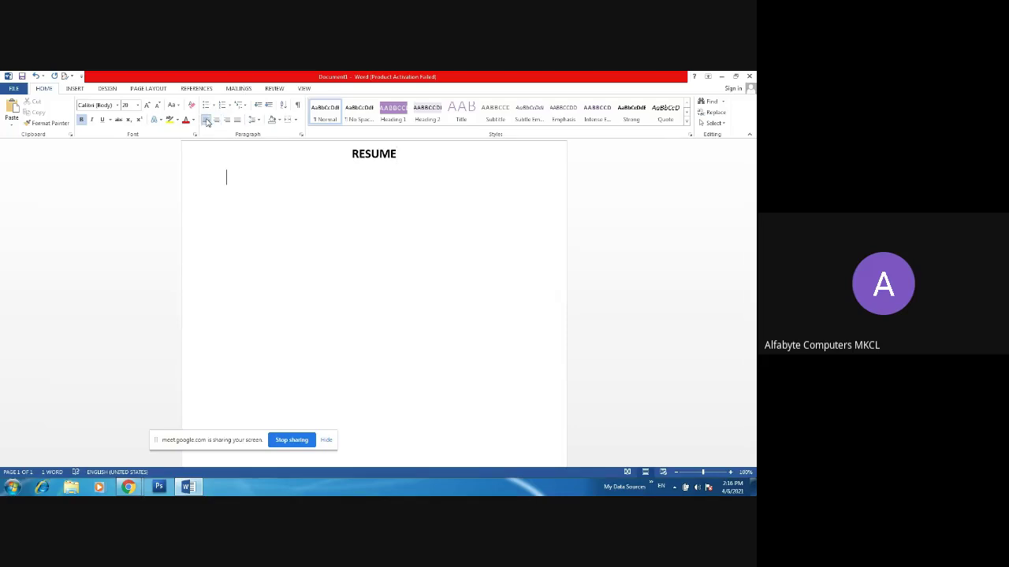
pyautogui.click(157, 108)
pyautogui.click(157, 107)
pyautogui.click(159, 108)
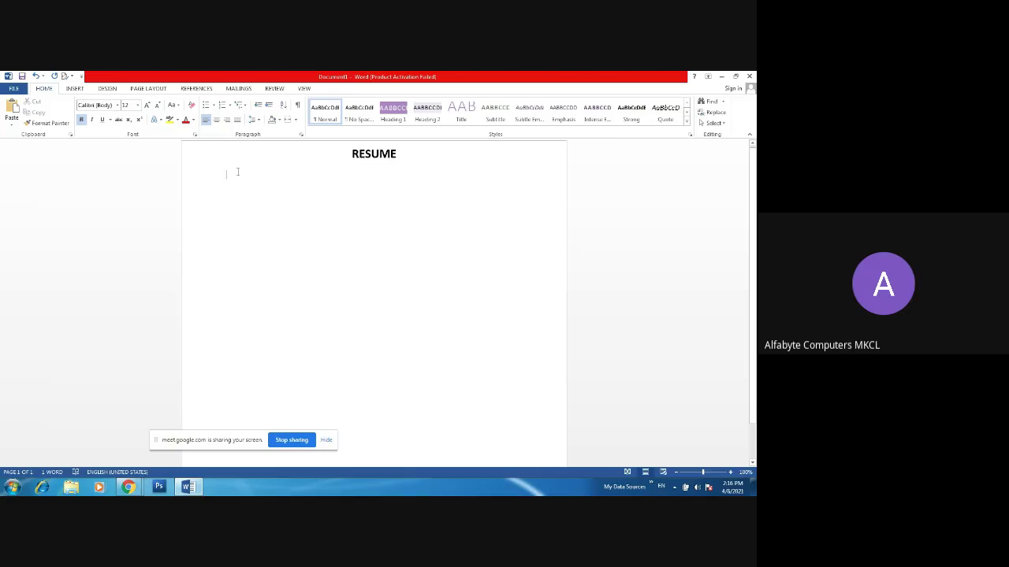
pyautogui.write('PE')
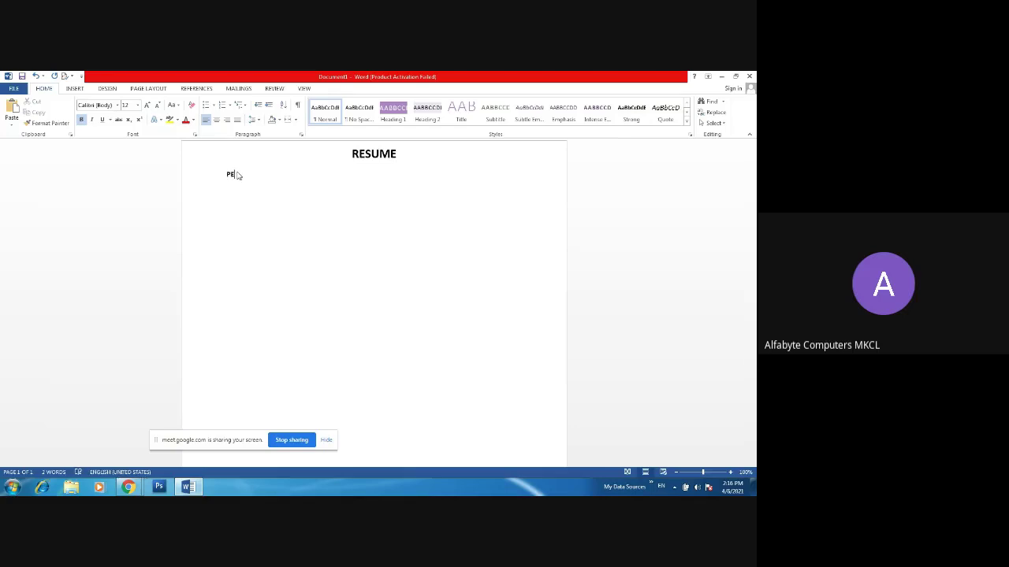
pyautogui.write('RSONAL INFORMATION :')
pyautogui.click(211, 175)
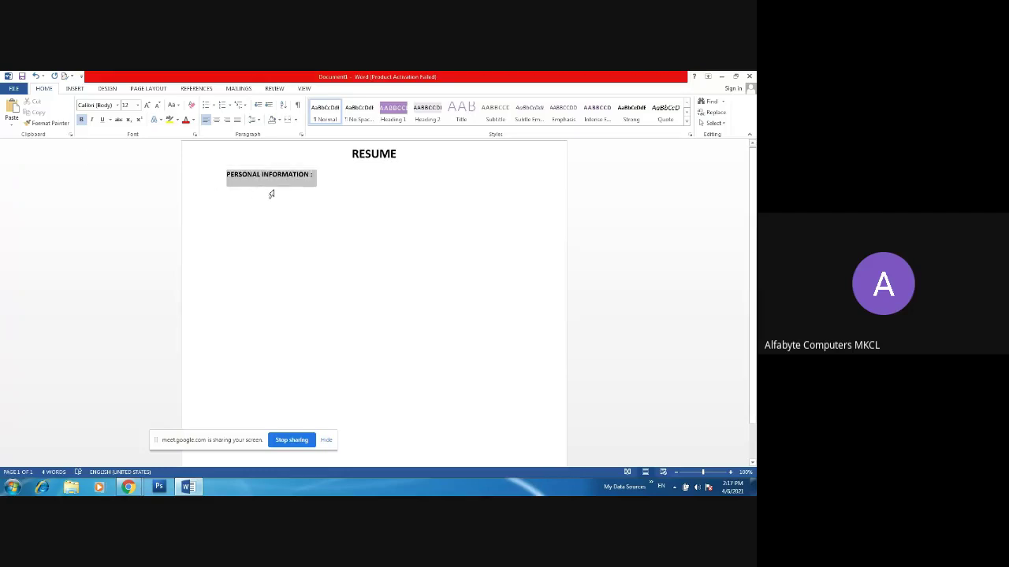
pyautogui.click(102, 119)
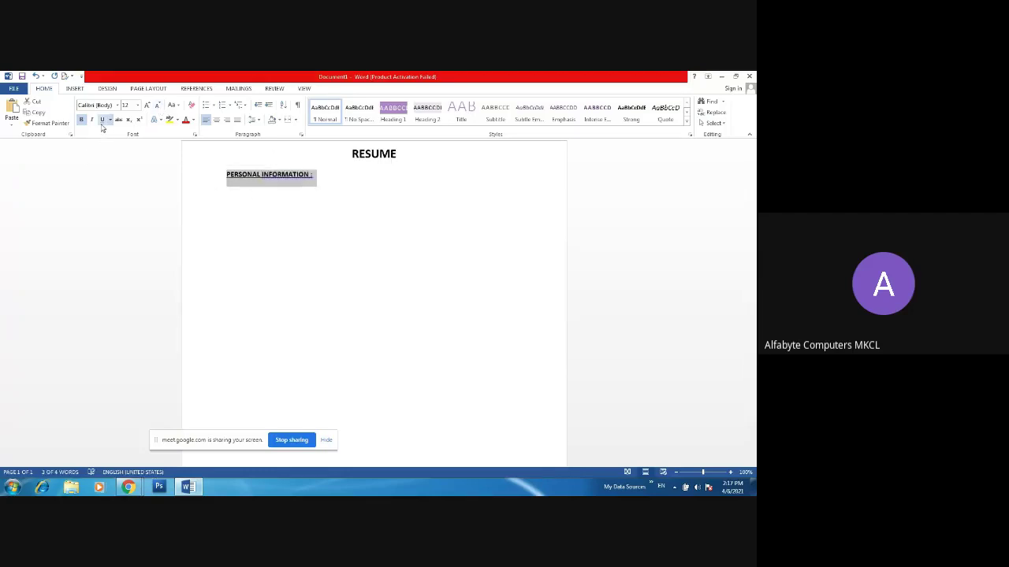
# - Ignore the spelling flag on INFORMATION and start a new line below the heading
pyautogui.click(291, 175)
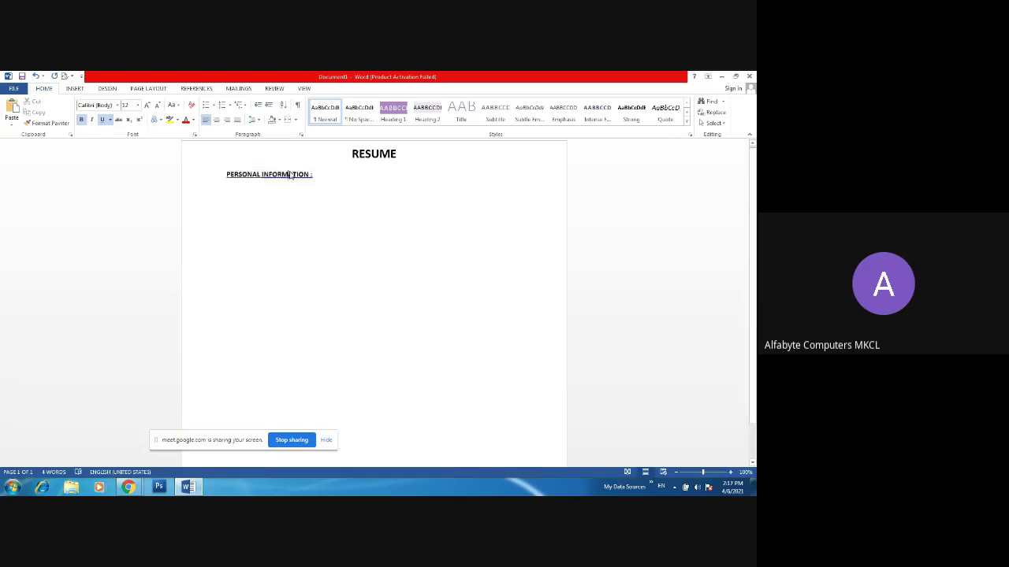
pyautogui.rightClick(309, 178)
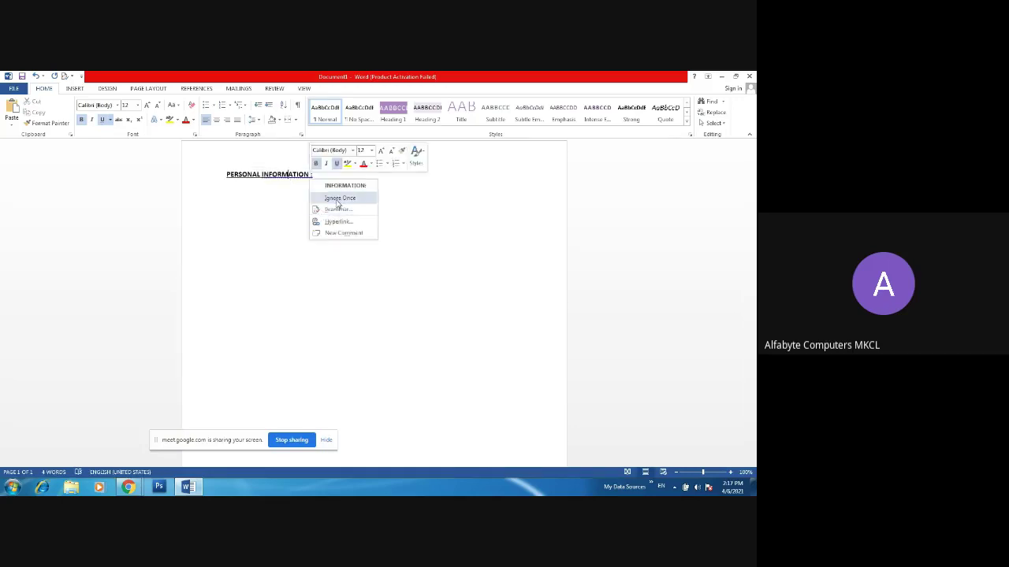
pyautogui.click(339, 198)
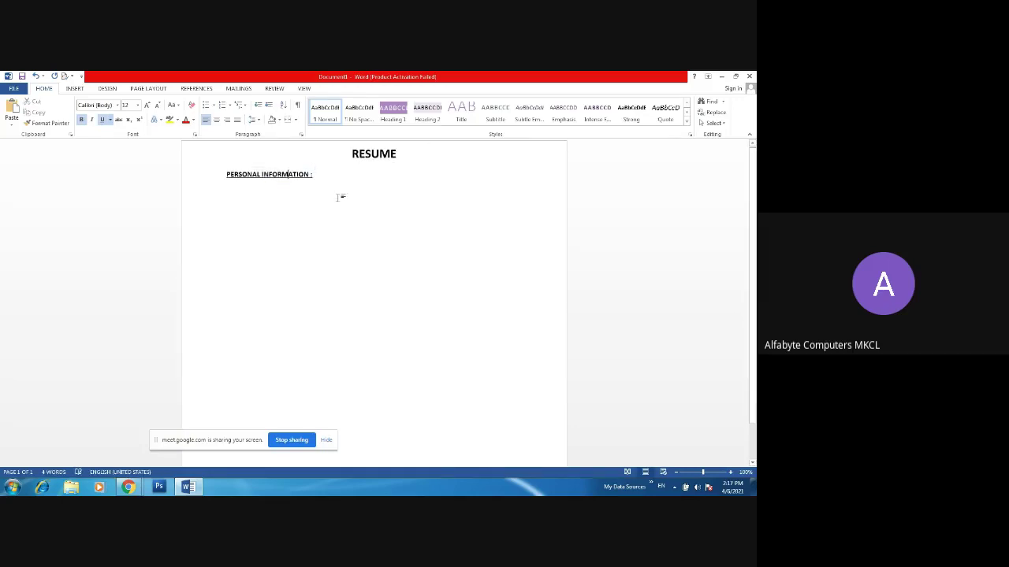
pyautogui.rightClick(295, 175)
pyautogui.click(344, 194)
pyautogui.click(311, 174)
pyautogui.press('Return')
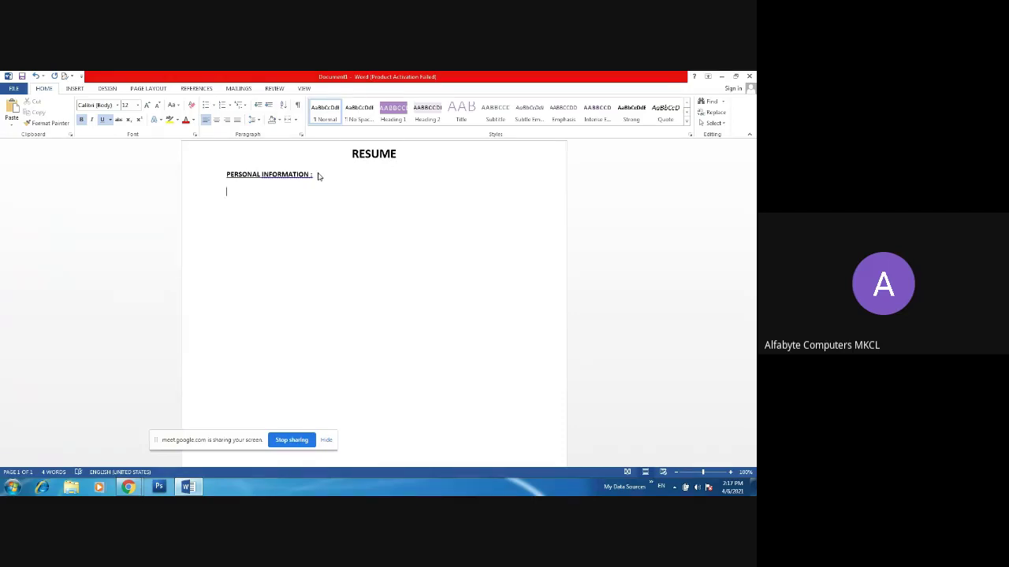
# - Add a NAME :- line with the person's full name
pyautogui.write('NAME :-')
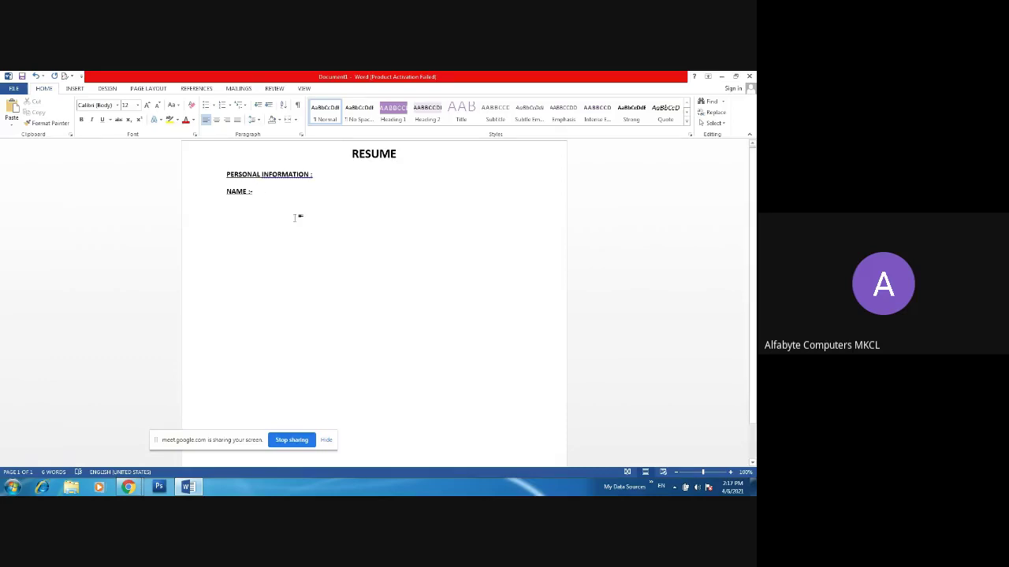
pyautogui.write('AMAR')
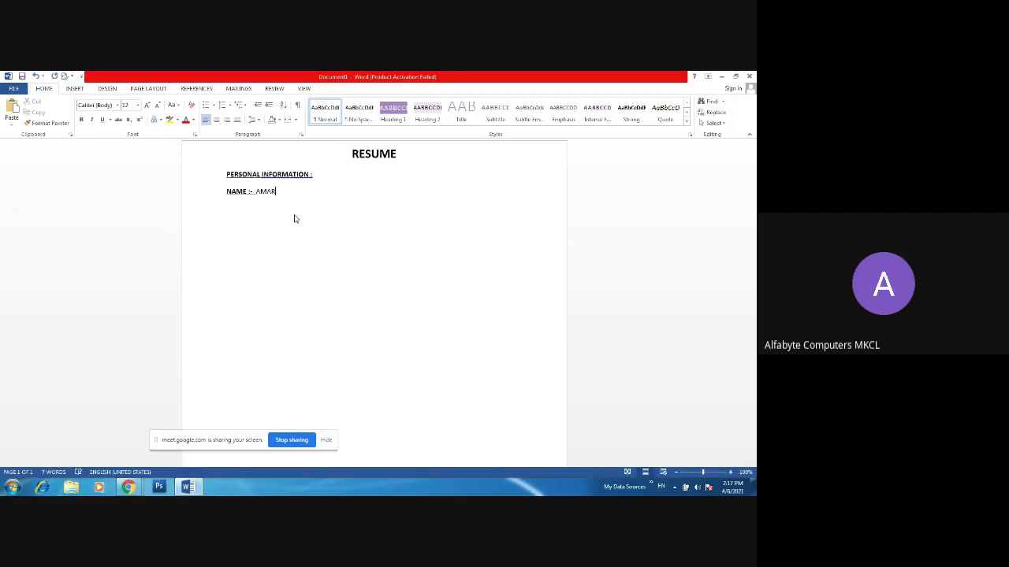
pyautogui.press('BackSpace')
pyautogui.press('BackSpace')
pyautogui.press('BackSpace')
pyautogui.press('BackSpace')
pyautogui.press('Return')
# - Type the CUREENT ADDRESS :- label on the next line
pyautogui.write('CU')
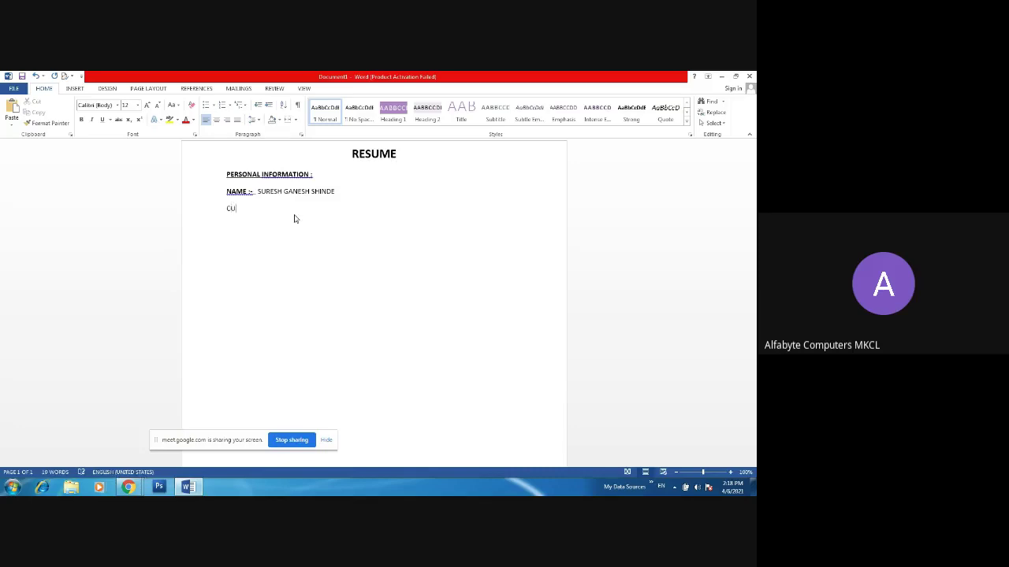
pyautogui.write('REENT ADDRESS :-')
pyautogui.click(259, 191)
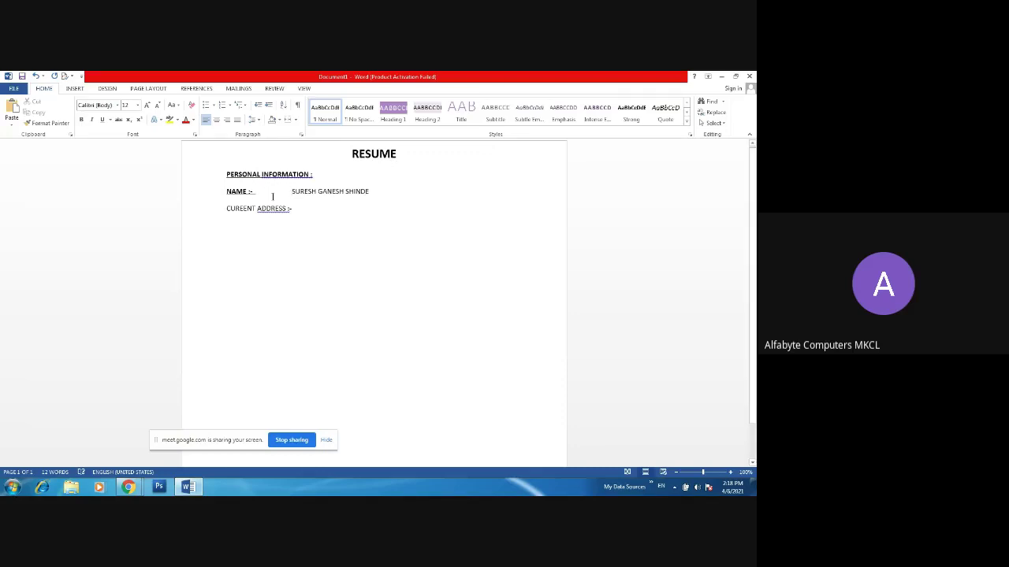
pyautogui.click(302, 207)
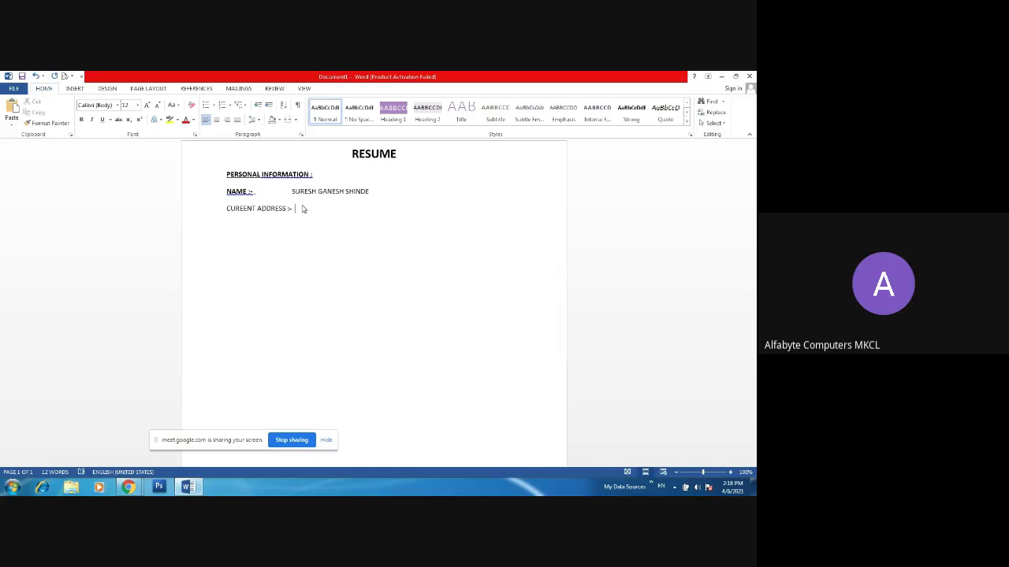
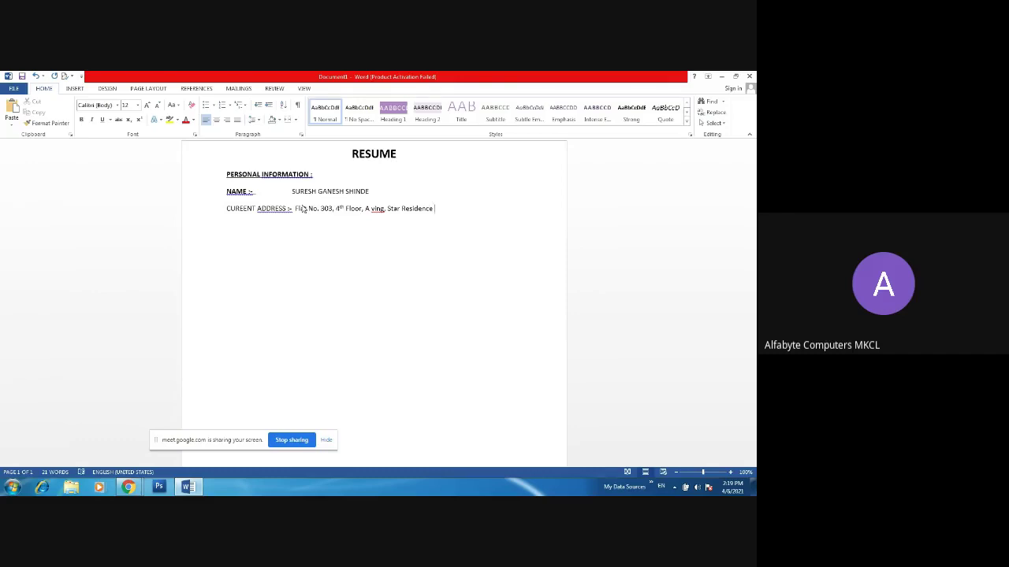
# - Enter the flat, floor, wing, building, area, Tal and Dist details of the current address
pyautogui.press('BackSpace')
pyautogui.press('BackSpace')
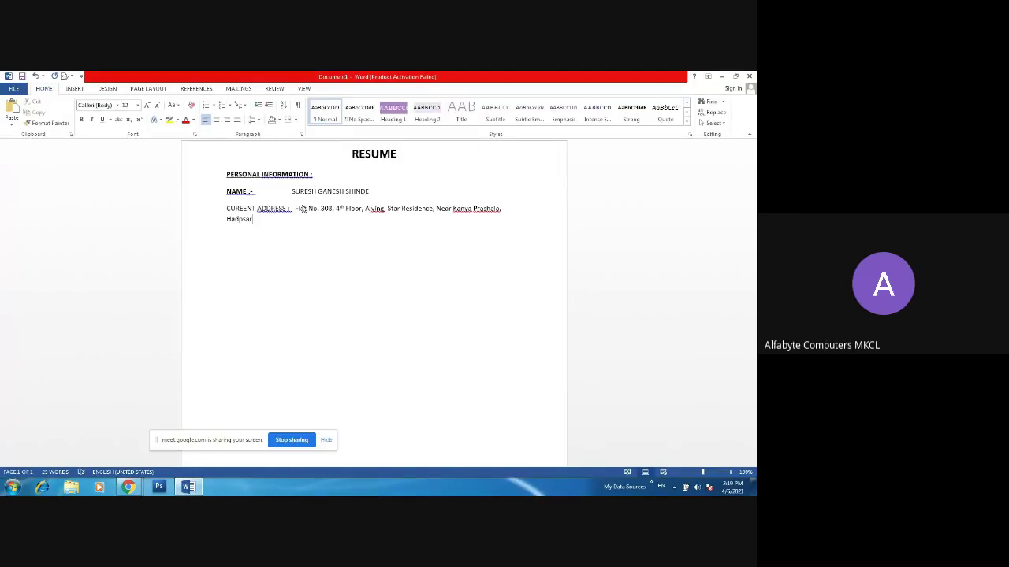
pyautogui.press('BackSpace')
pyautogui.press('BackSpace')
pyautogui.press('BackSpace')
pyautogui.press('BackSpace')
pyautogui.press('BackSpace')
pyautogui.press('BackSpace')
pyautogui.press('BackSpace')
# - Correct the PIN code ending the current address, dismissing the Go To box
pyautogui.write('1')
pyautogui.hotkey('ctrl', 'g')
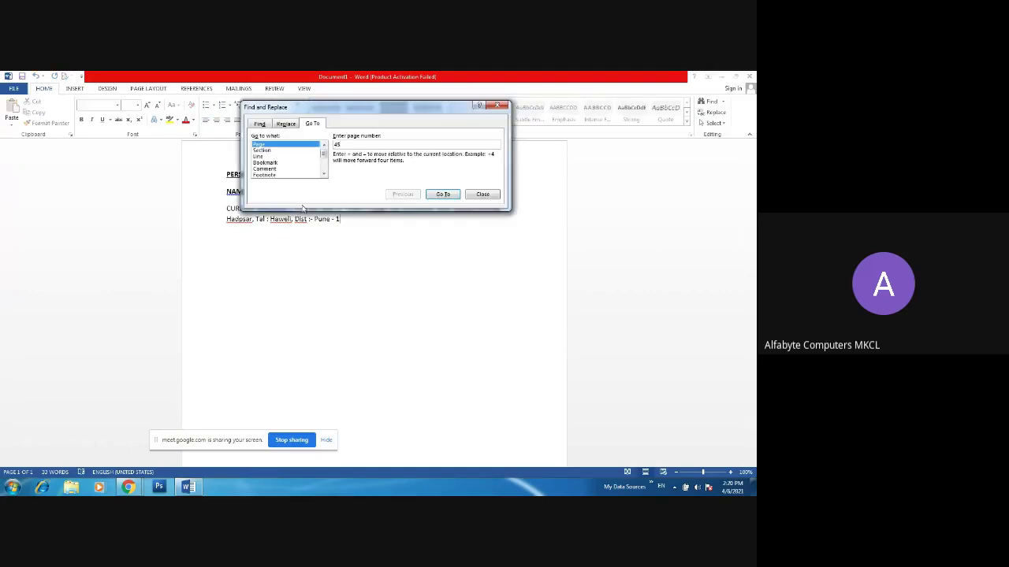
pyautogui.click(475, 193)
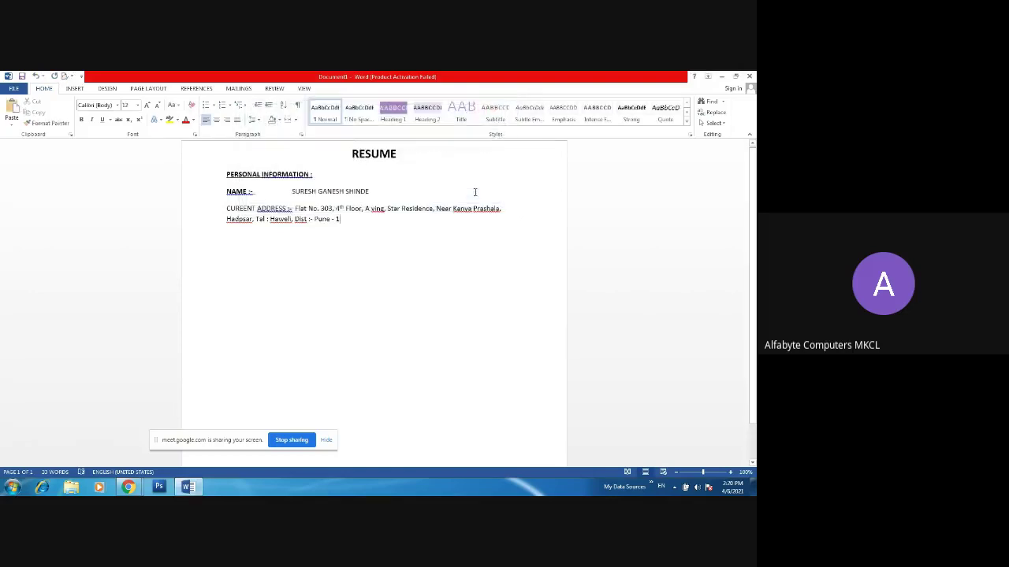
pyautogui.press('BackSpace')
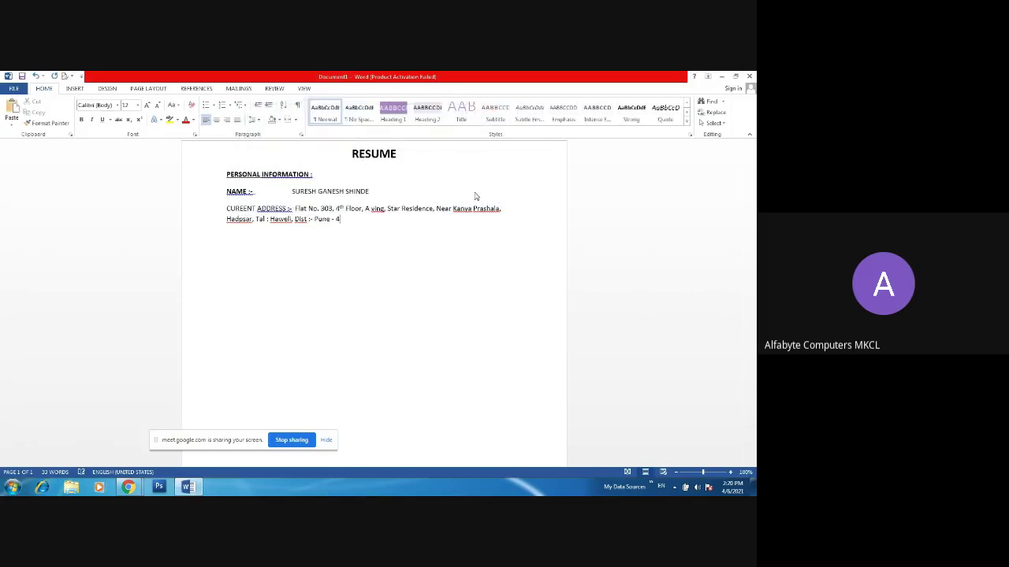
pyautogui.write('2202')
# - Start a new PERMENANT ADDRESS :- AT line below it
pyautogui.press('Return')
pyautogui.write('PER')
pyautogui.write('MENANT ADDRESS :- AT')
# - Fill in the permanent address's village, Post, Tal, Dist and PIN details
pyautogui.press('BackSpace')
pyautogui.press('BackSpace')
pyautogui.press('BackSpace')
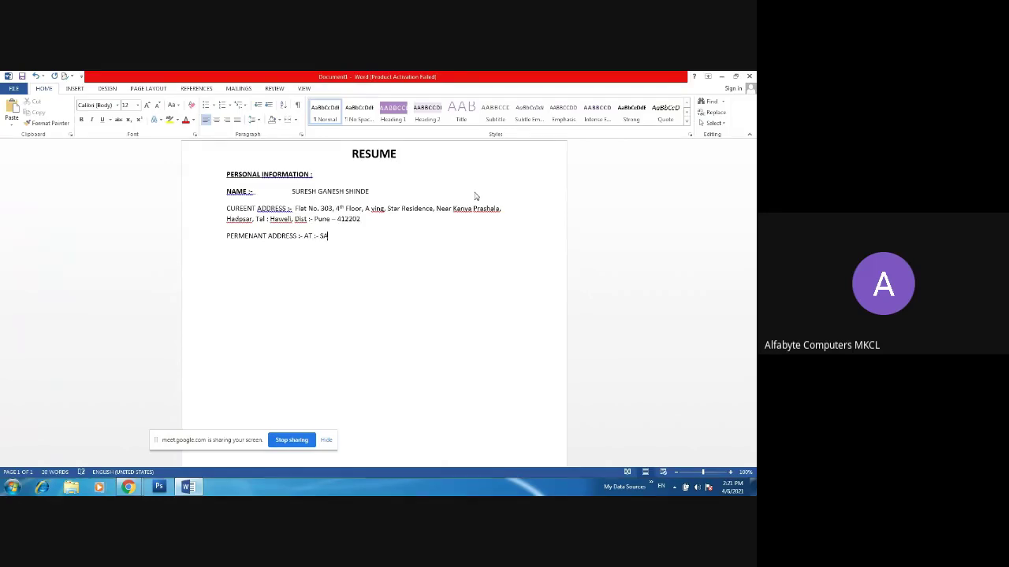
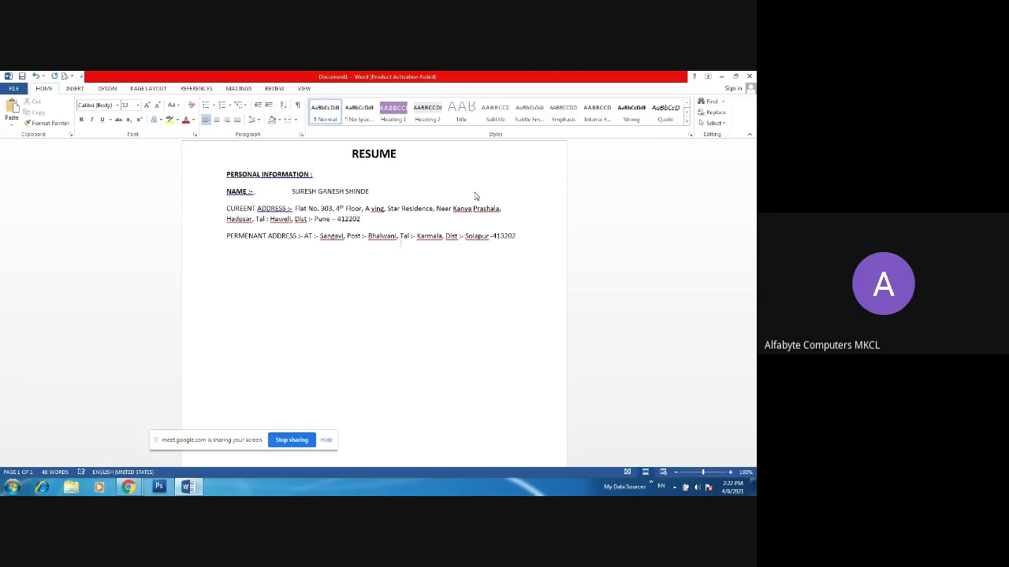
pyautogui.press('Return')
# - Begin a DATE OF BIRTH : line with the birth day
pyautogui.write('DATE OF BIRTH : 22Nnd')
# - Complete the birth date with a superscript 'nd' suffix, month and year
pyautogui.hotkey('ctrl', 'shift', '=')
pyautogui.write(',April,2000')
pyautogui.press('Return')
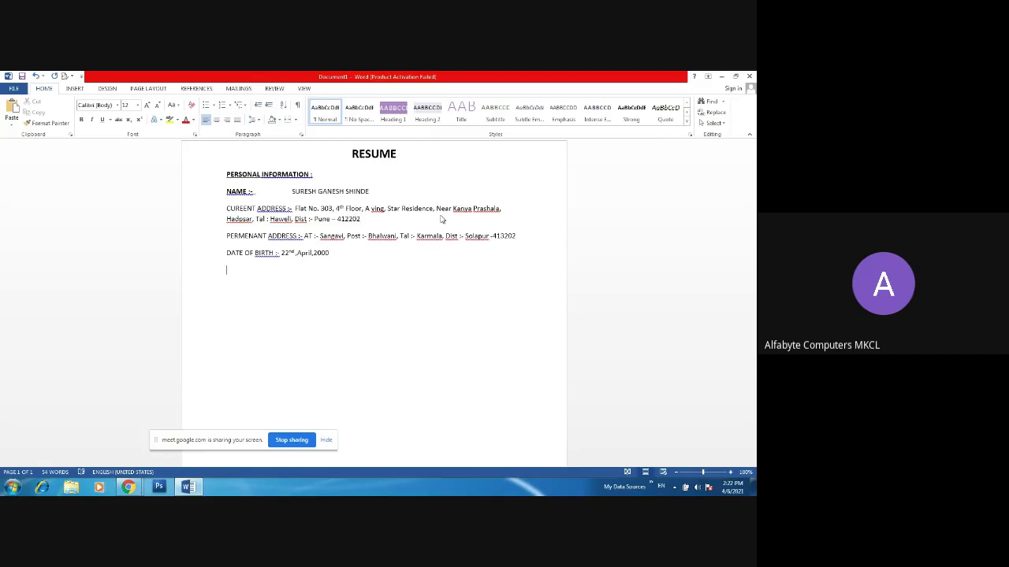
# - Add a CONTACT NO. :- entry with the phone number and GENDER :- MALE
pyautogui.write('CONTACT NO. :-')
pyautogui.write(' 70')
pyautogui.press('BackSpace')
pyautogui.press('BackSpace')
pyautogui.write('1')
pyautogui.write('23456')
pyautogui.write('7890 ')
pyautogui.write('GENDER')
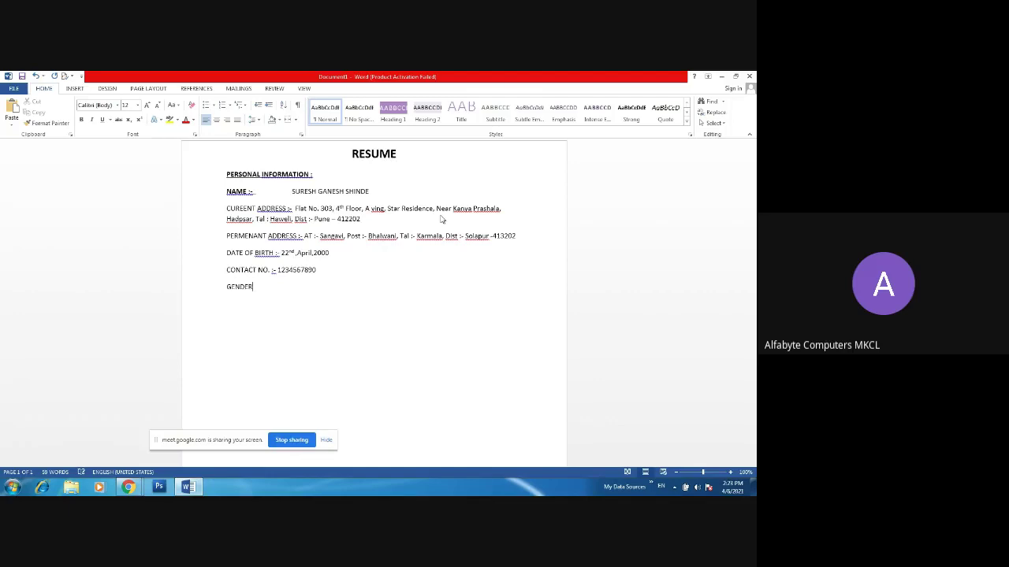
pyautogui.write(' :- MALE')
pyautogui.press('Return')
# - Add a NATONALITY :- Indian line
pyautogui.write('NATONALITY :- INDIAN')
pyautogui.press('BackSpace')
pyautogui.press('BackSpace')
pyautogui.press('BackSpace')
pyautogui.press('BackSpace')
pyautogui.press('BackSpace')
pyautogui.press('BackSpace')
pyautogui.write('Indian')
pyautogui.press('Return')
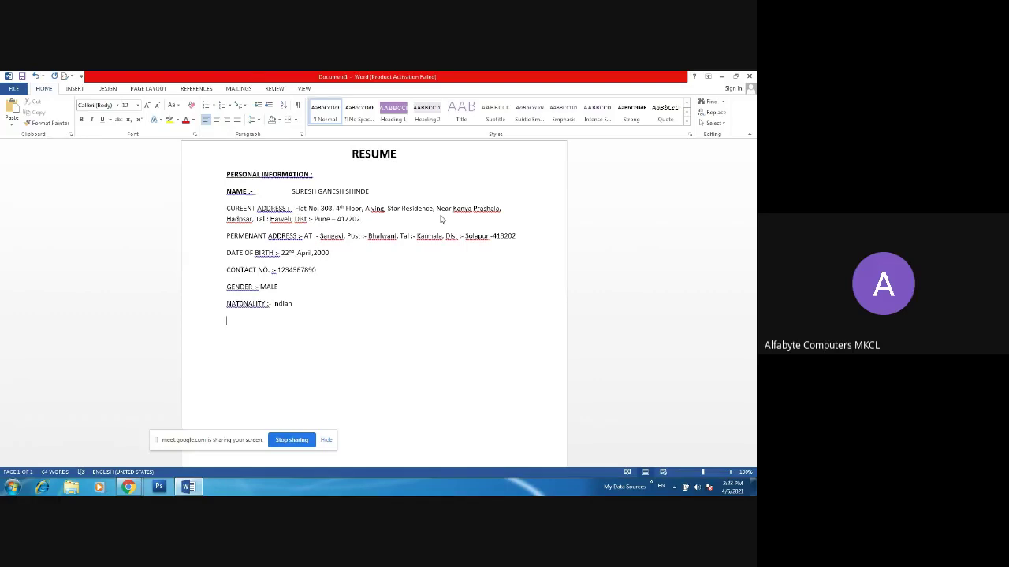
# - Add a MERITIAL STATUS :- Unmarried line
pyautogui.write('MERITIAL ATATUS')
pyautogui.press('BackSpace')
pyautogui.press('BackSpace')
pyautogui.press('BackSpace')
pyautogui.press('BackSpace')
pyautogui.press('BackSpace')
pyautogui.write('STAUS')
pyautogui.press('BackSpace')
pyautogui.press('BackSpace')
pyautogui.write('TUS :')
pyautogui.write('- un')
pyautogui.press('BackSpace')
pyautogui.press('BackSpace')
pyautogui.write('Unmarried')
pyautogui.press('Return')
# - Add LANGUAGE KNOWN :- Marathi, Hindi, English and start a new line
pyautogui.write('LANGUA')
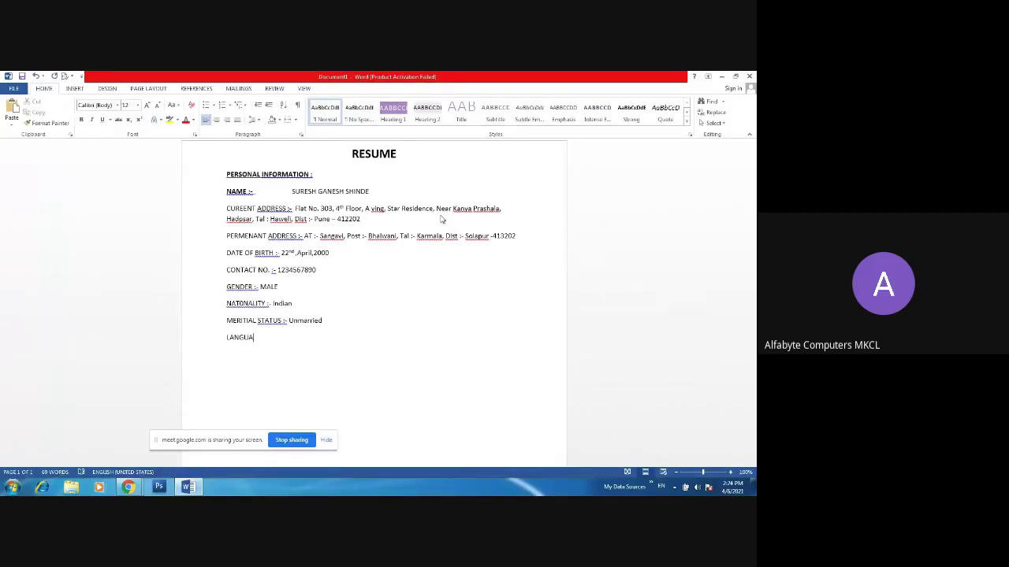
pyautogui.write('GE KNOWN :-')
pyautogui.write('m')
pyautogui.press('BackSpace')
pyautogui.write('Marathi, Himnd')
pyautogui.press('BackSpace')
pyautogui.press('BackSpace')
pyautogui.press('BackSpace')
pyautogui.write('ndi, Engl')
pyautogui.write('h')
pyautogui.press('Return')
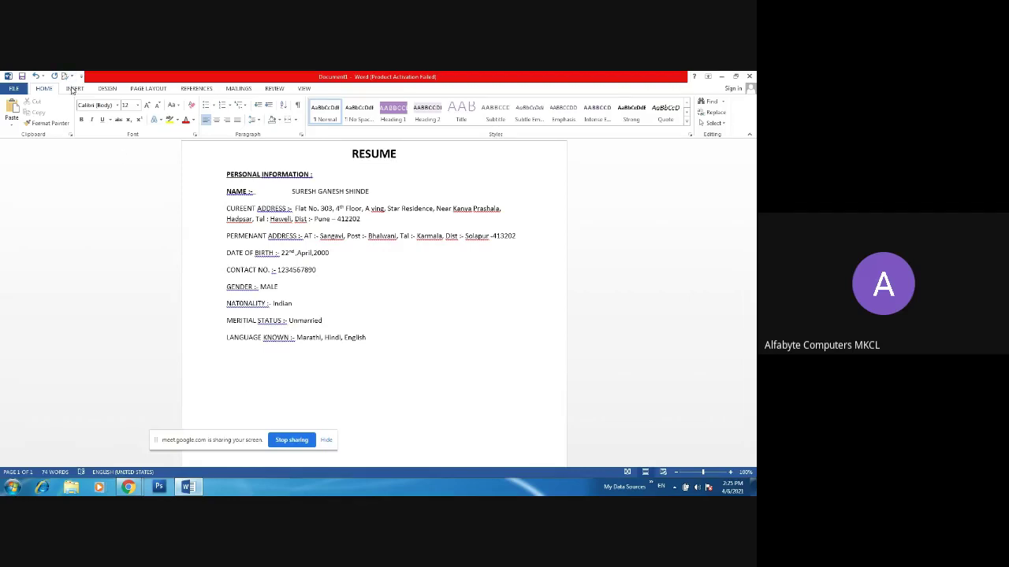
# - Insert a 5-column by 8-row table below the LANGUAGE KNOWN line
pyautogui.click(74, 88)
pyautogui.click(75, 114)
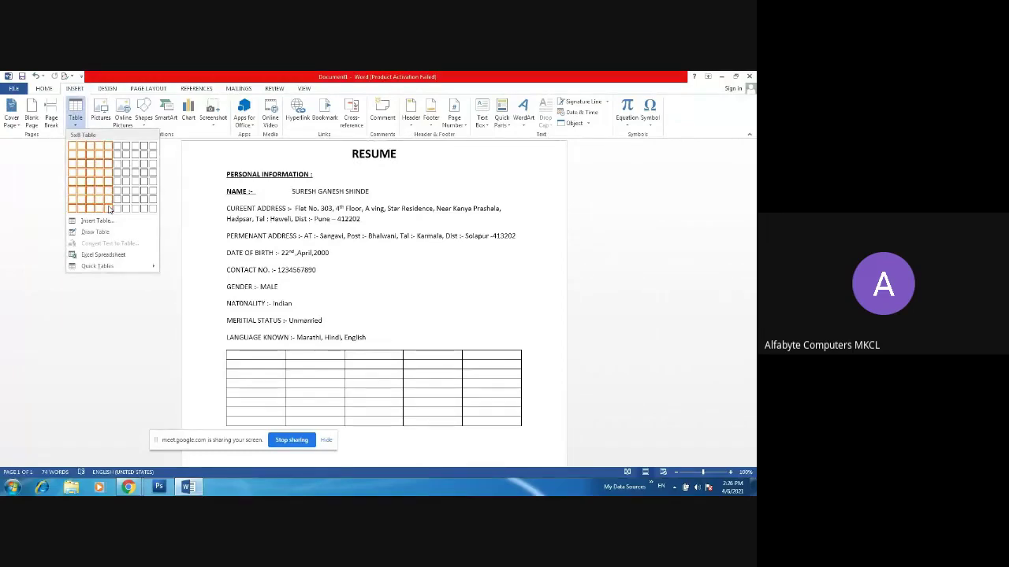
pyautogui.click(109, 208)
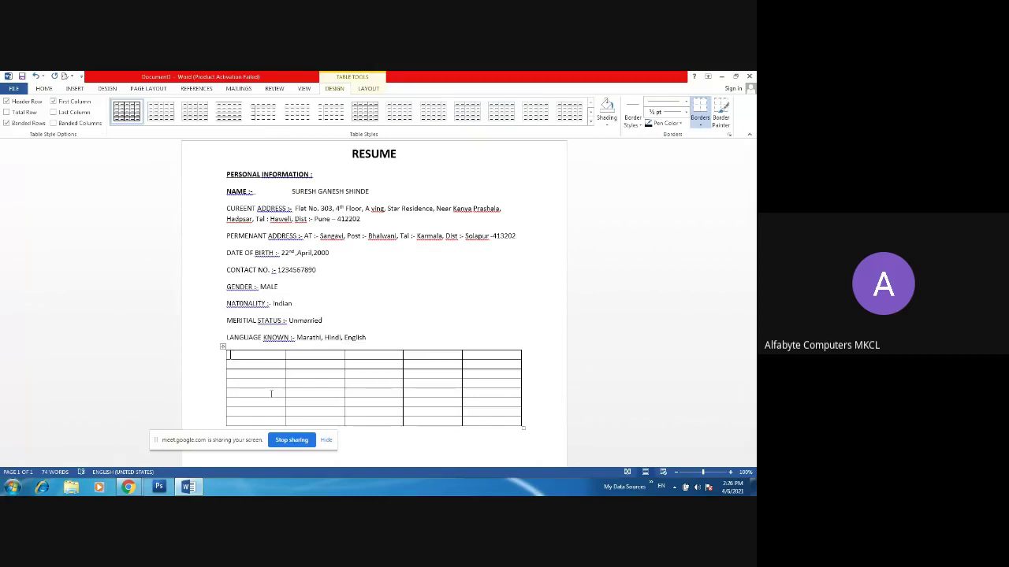
# - Type the header row: QUALIFICATION, SCHOOL/COLLEGE NAME, BOARD, YEAR, PERCENTAGE
pyautogui.write('QUALIFICATION')
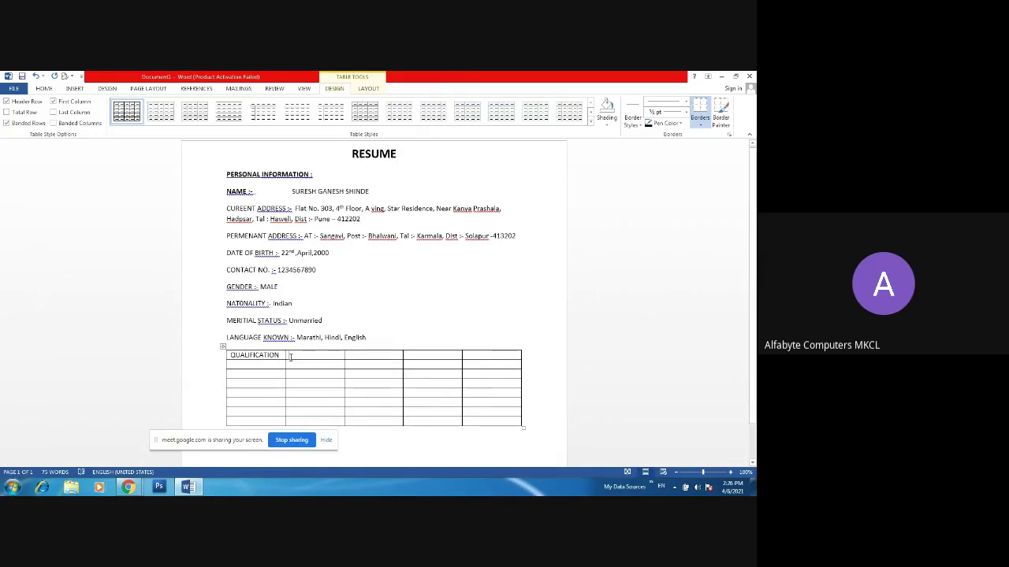
pyautogui.click(290, 357)
pyautogui.write('S')
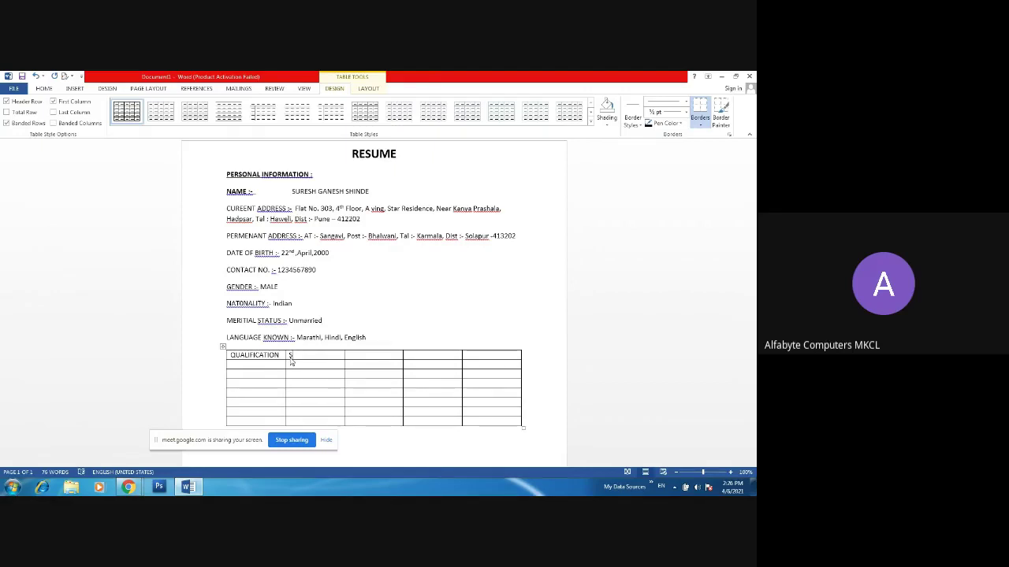
pyautogui.write('S')
pyautogui.press('BackSpace')
pyautogui.write('CHOOL/COLLEGE')
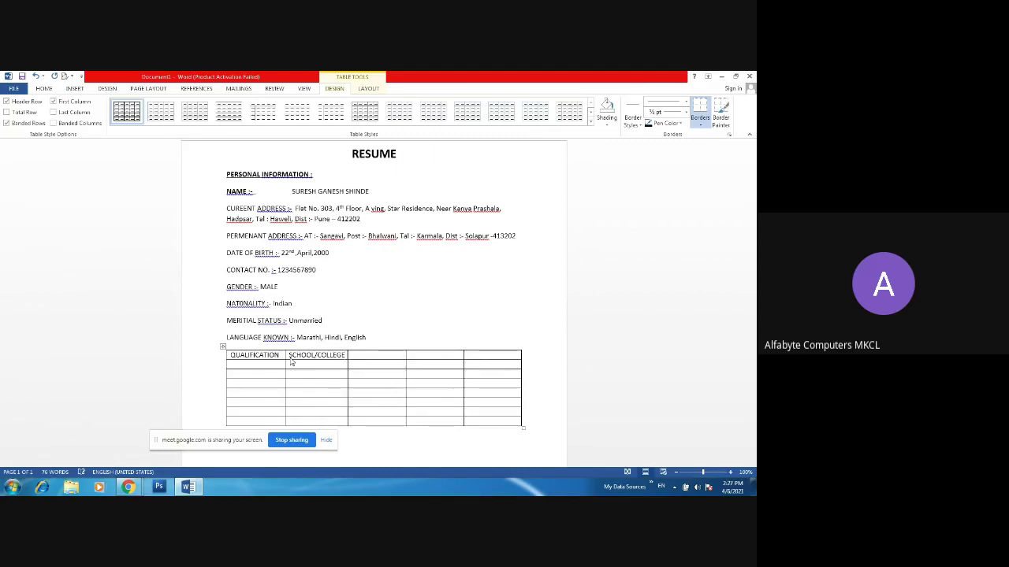
pyautogui.press('Return')
pyautogui.write('NAME ')
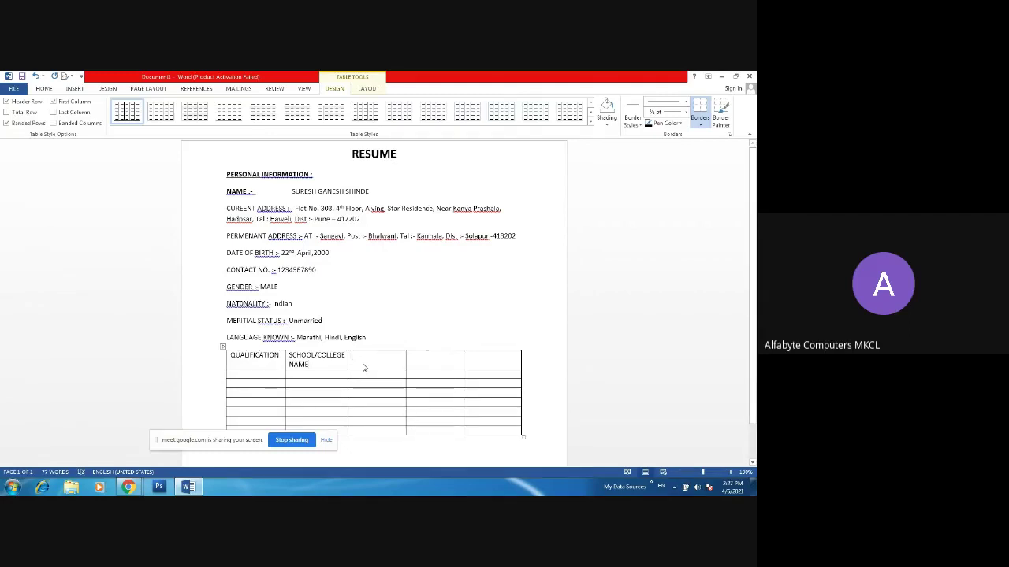
pyautogui.write('BOARD ')
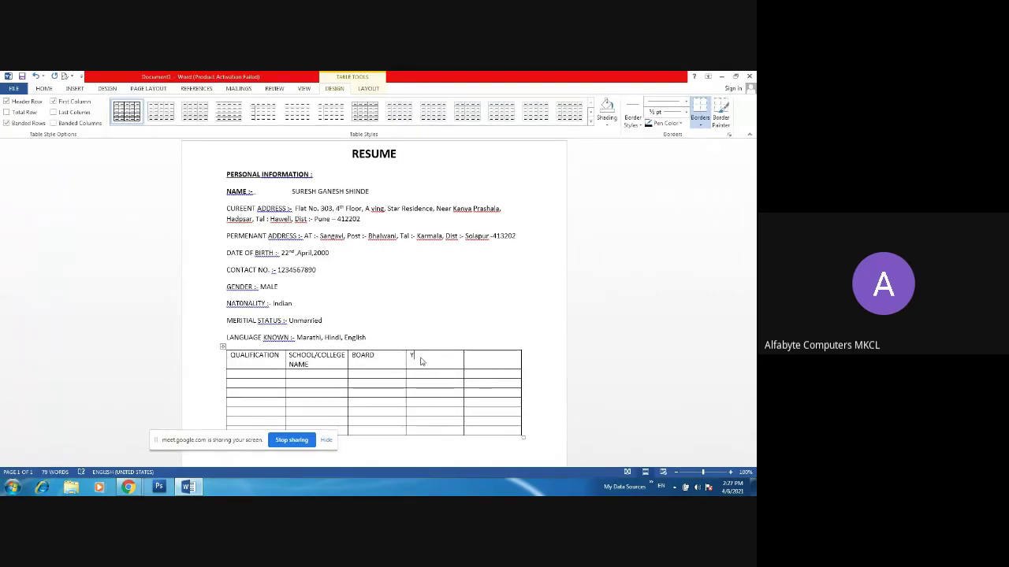
pyautogui.write('YER')
pyautogui.press('BackSpace')
pyautogui.write('AR')
pyautogui.click(473, 356)
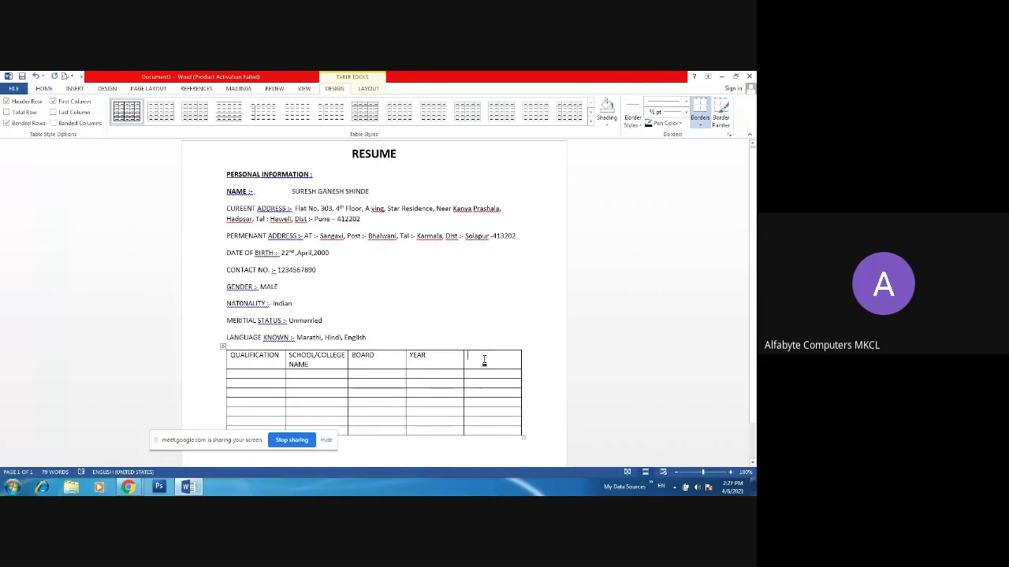
pyautogui.write('PE')
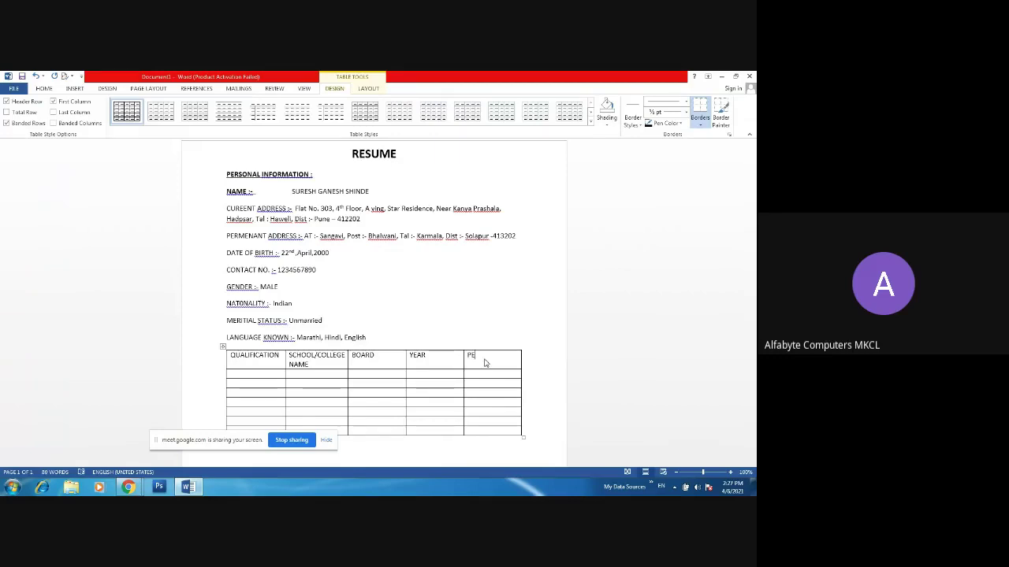
pyautogui.write('RCENTAGE')
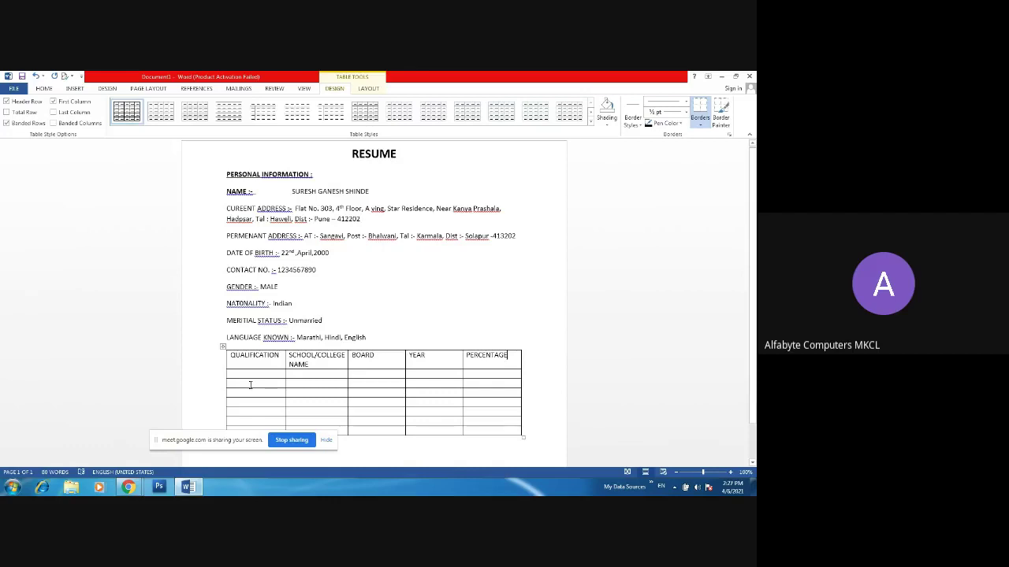
# - Enter the S.S.C row with N.R, PUNE, 2015-2016 and 90% in its cells
pyautogui.click(249, 376)
pyautogui.write('S')
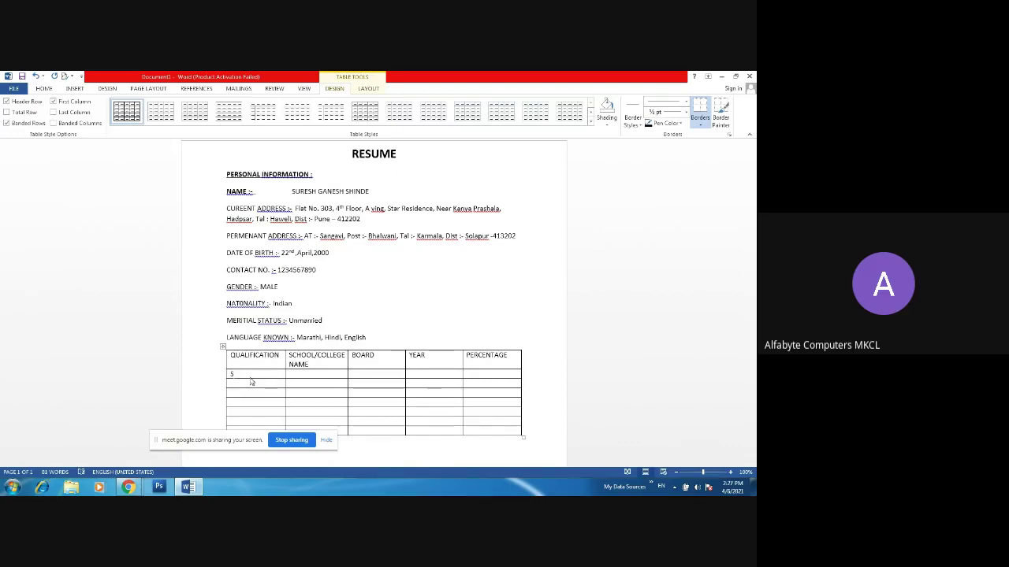
pyautogui.write('.S.')
pyautogui.write('C')
pyautogui.write('N.R')
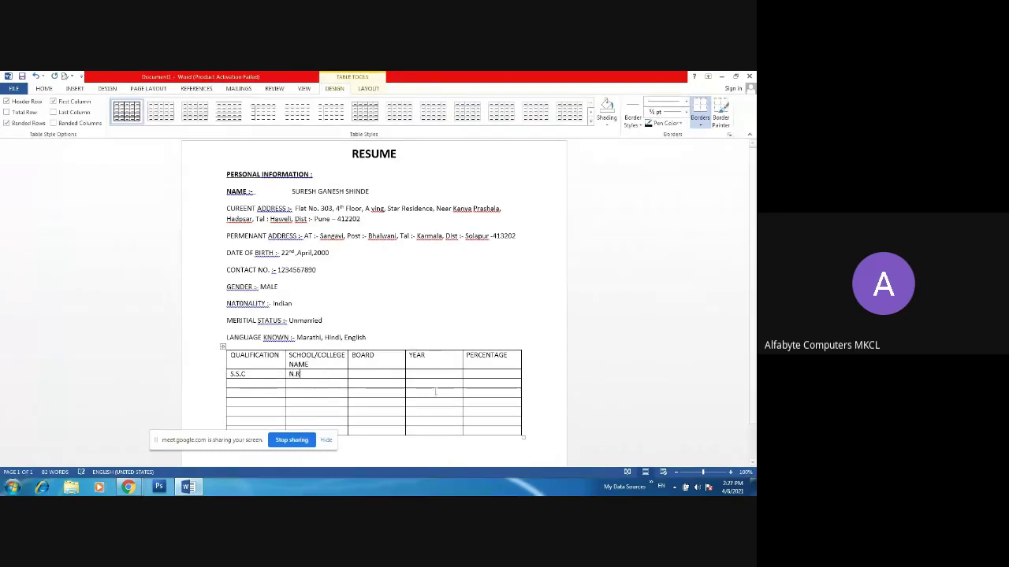
pyautogui.click(391, 375)
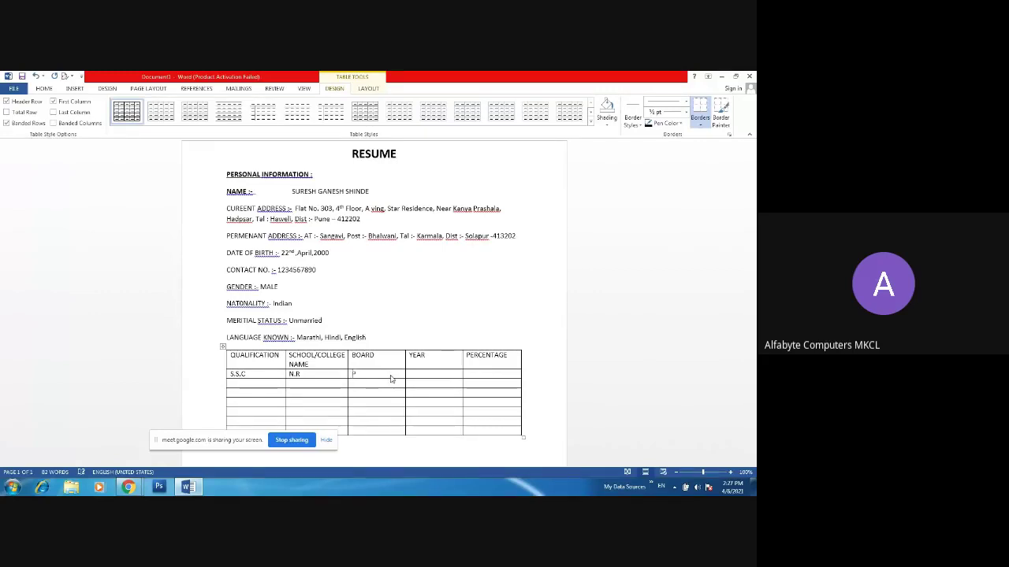
pyautogui.write('PUNE')
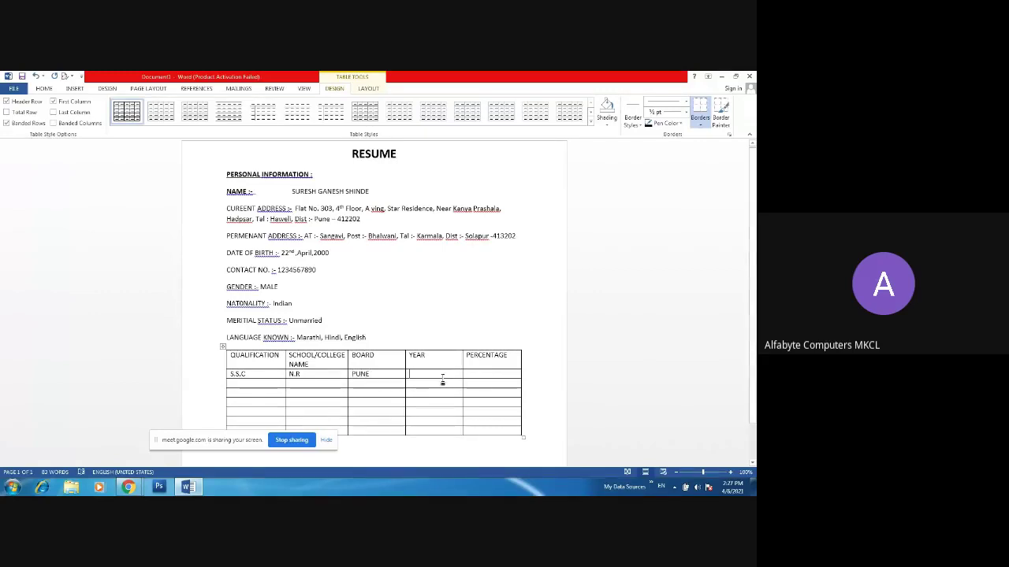
pyautogui.click(442, 379)
pyautogui.write('20')
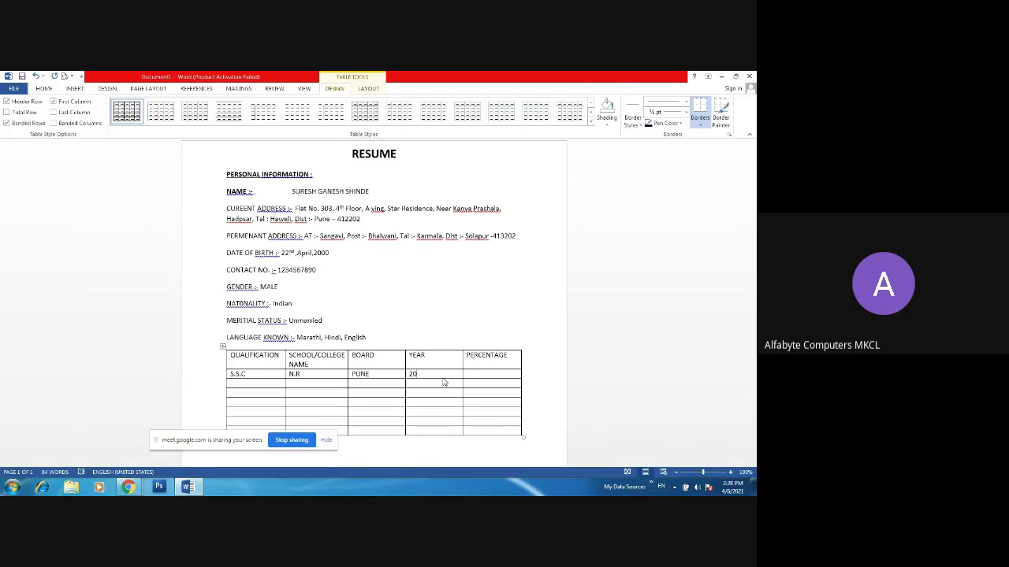
pyautogui.write('15-2016')
pyautogui.click(500, 377)
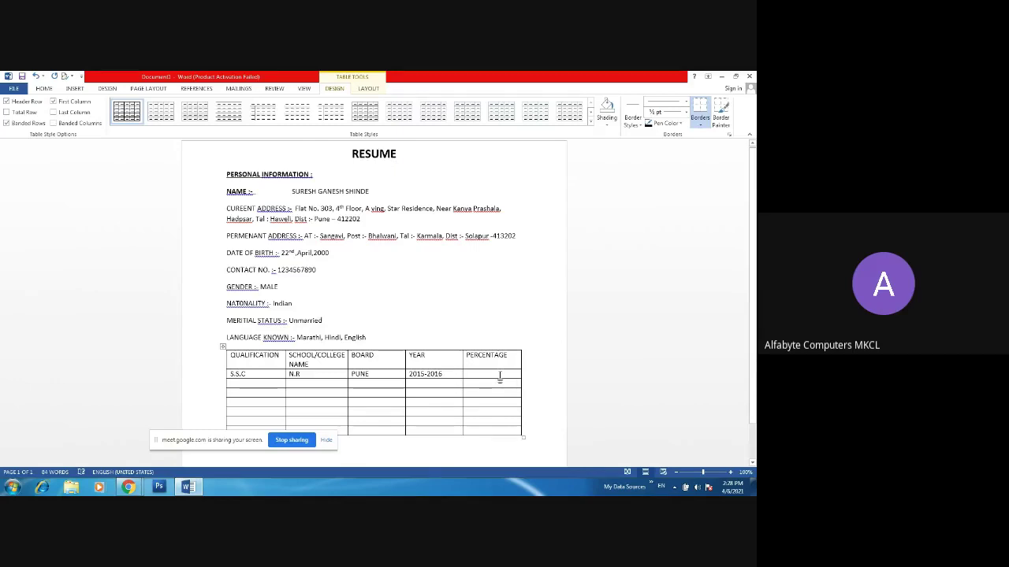
pyautogui.write('90')
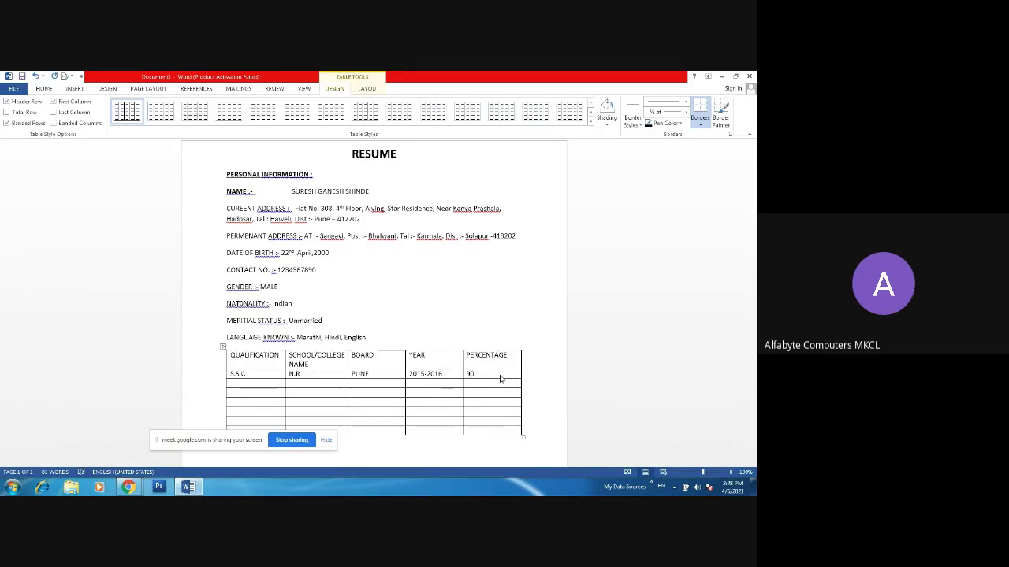
pyautogui.write('%')
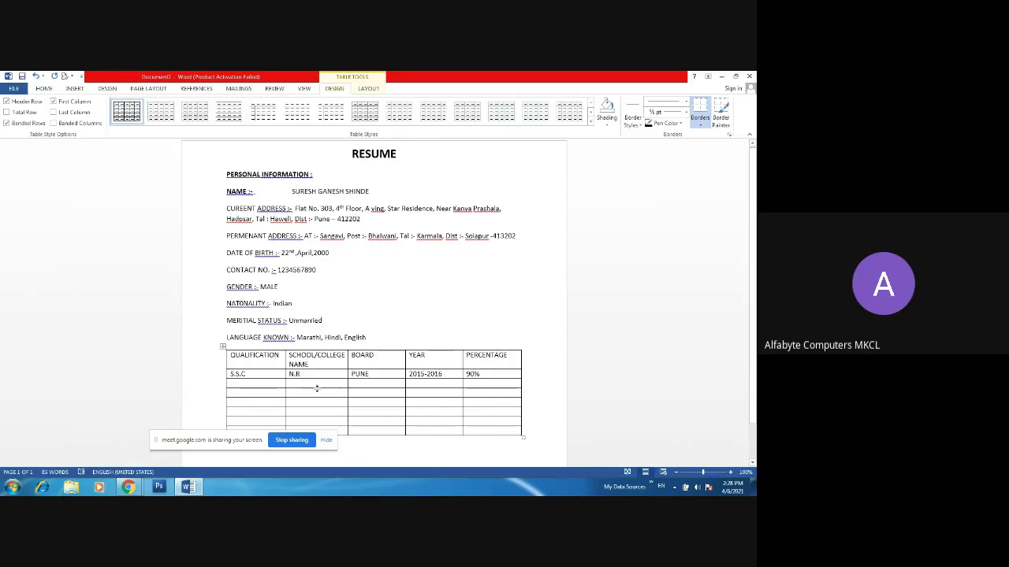
# - Start an H.S.C row with the college 'Arts ,Science and commerce college.Indapur'
pyautogui.click(279, 383)
pyautogui.write('H.S')
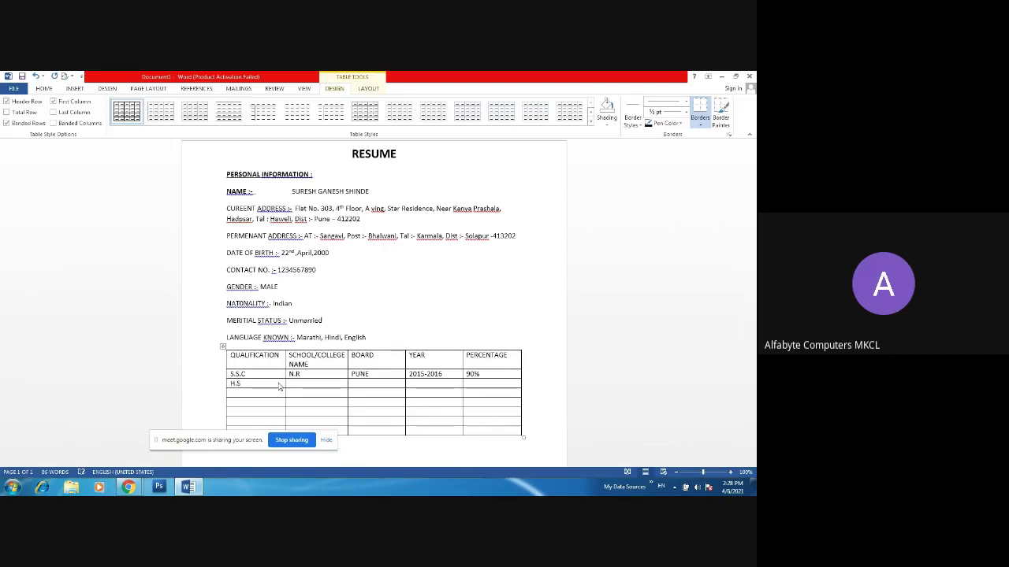
pyautogui.write('.C')
pyautogui.click(317, 383)
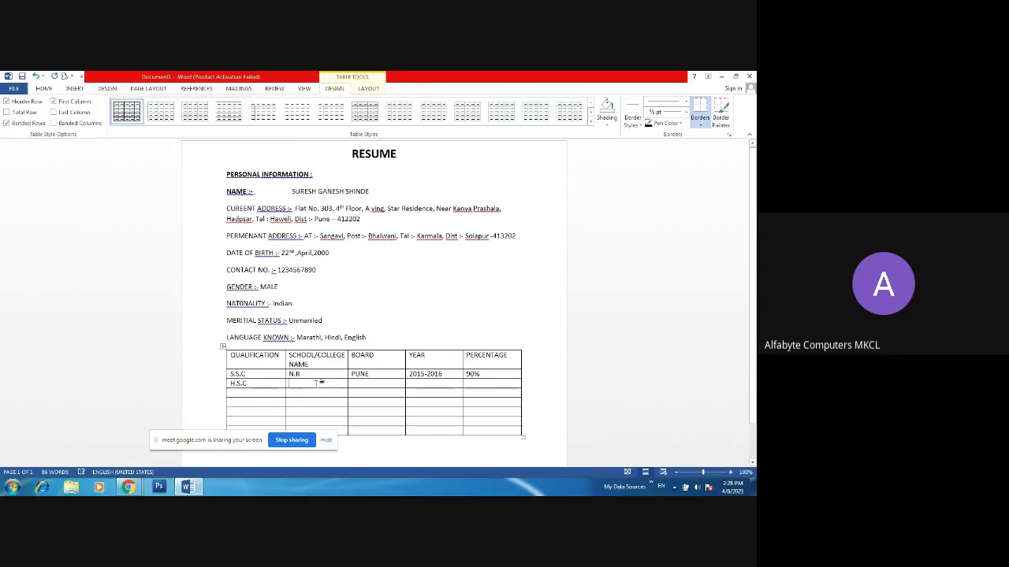
pyautogui.write('N')
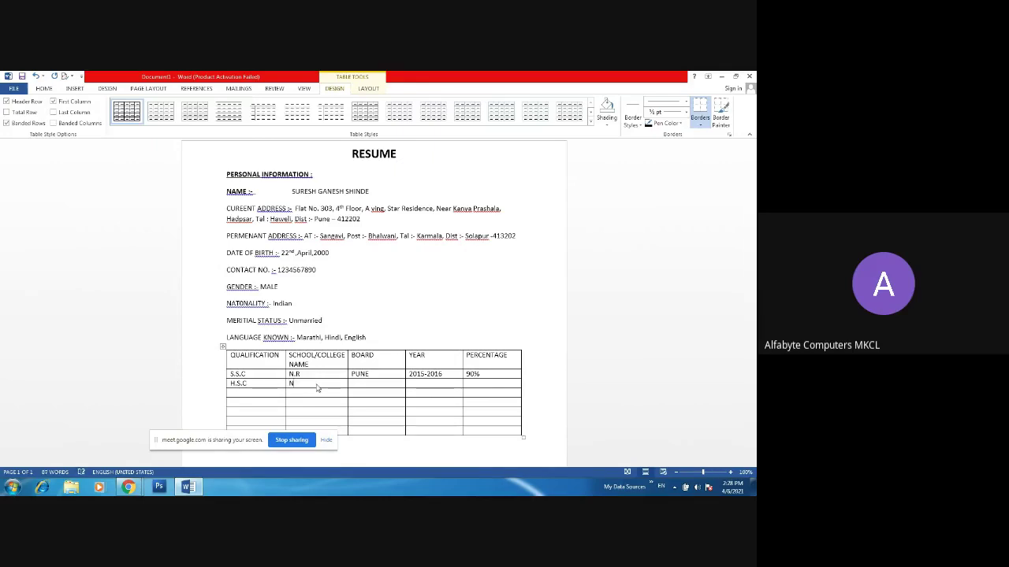
pyautogui.write('.R')
pyautogui.press('BackSpace')
pyautogui.press('BackSpace')
pyautogui.press('BackSpace')
pyautogui.write('Arts ,Science and comme')
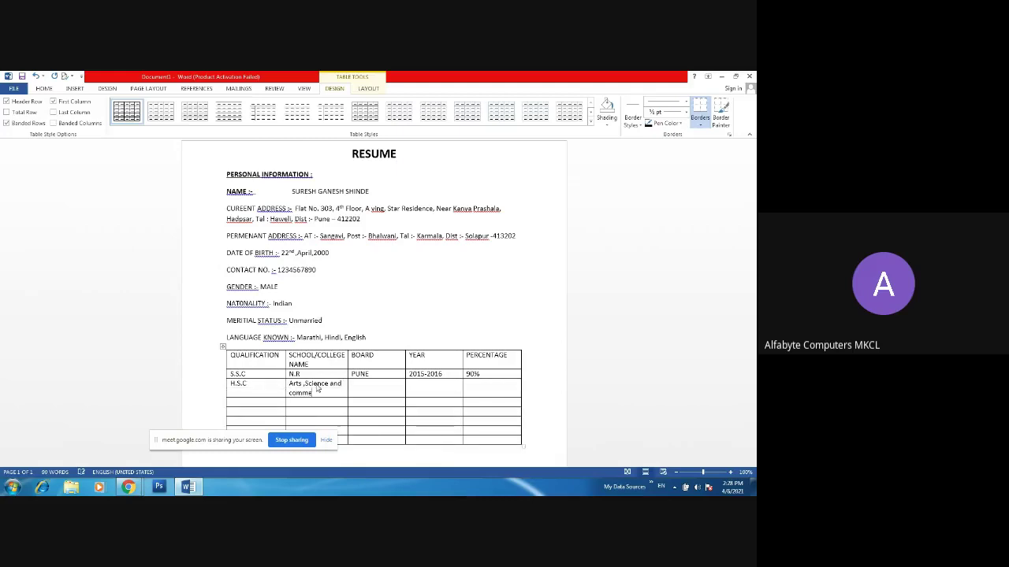
pyautogui.write('rce coll')
pyautogui.write('ege.')
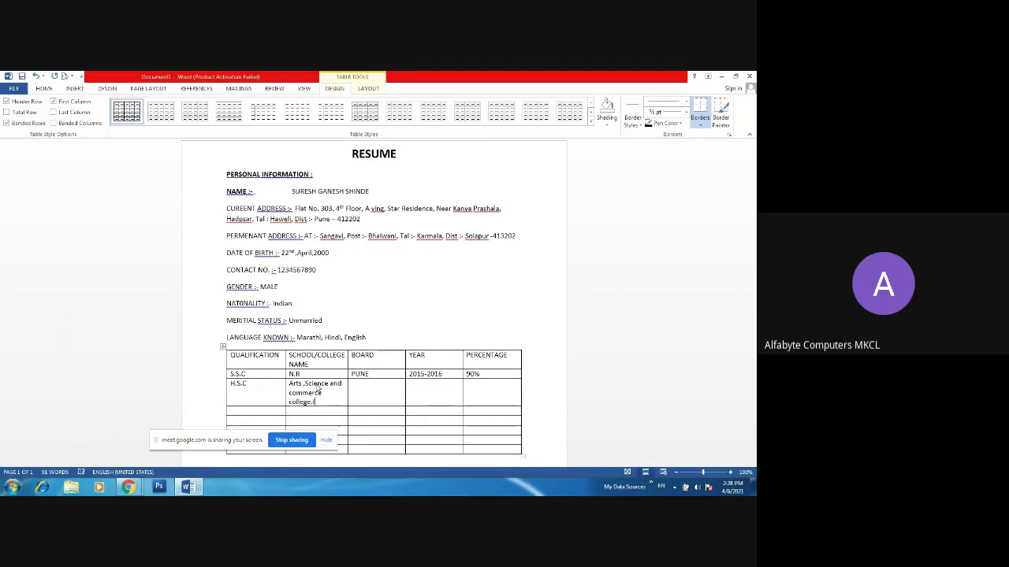
pyautogui.write('Indapur')
# - Fill the H.S.C row's board PUNE, year 2018-2019 and percentage 85%
pyautogui.click(376, 393)
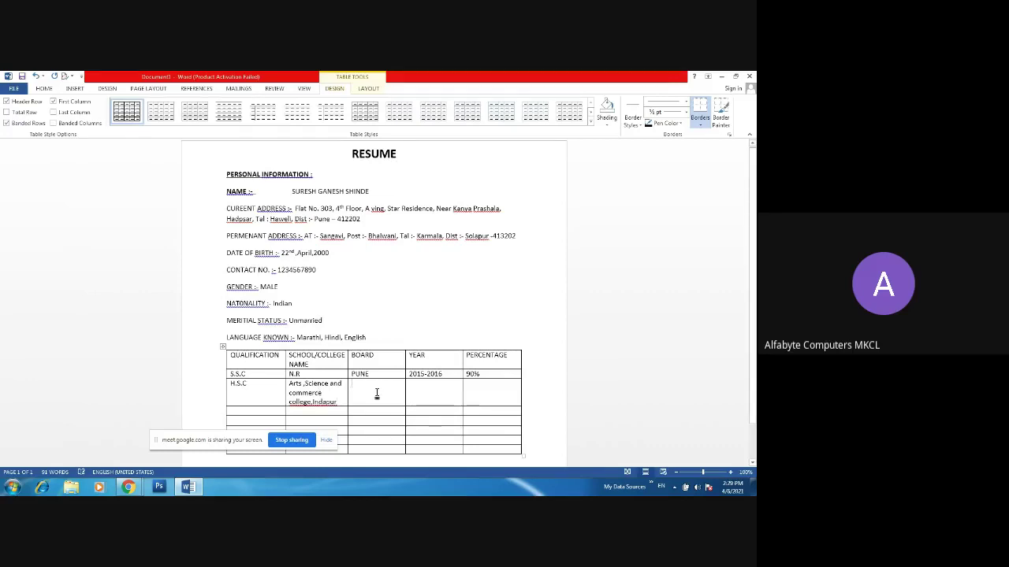
pyautogui.write('PUNE')
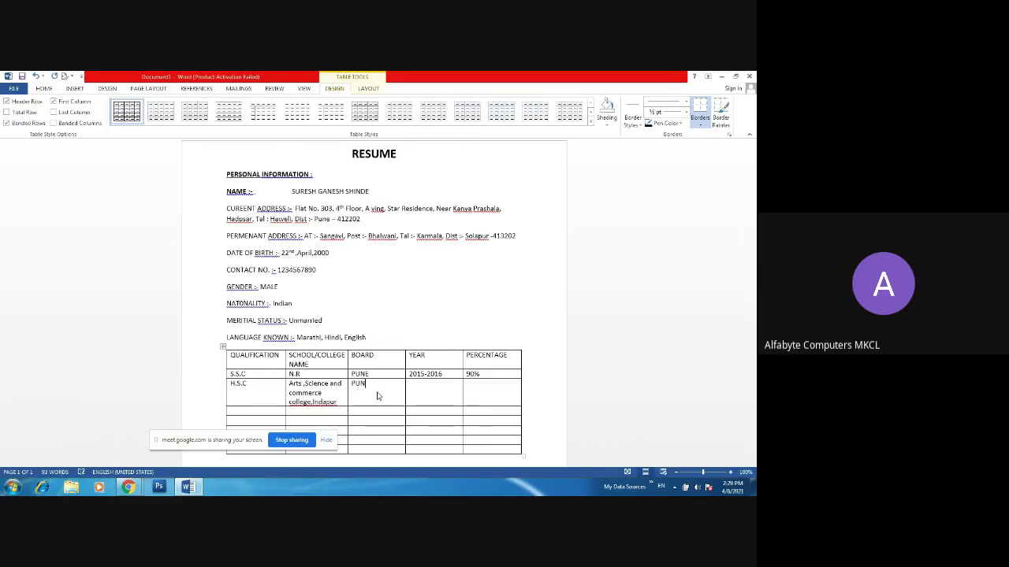
pyautogui.click(422, 386)
pyautogui.write('2018-2019')
pyautogui.click(486, 393)
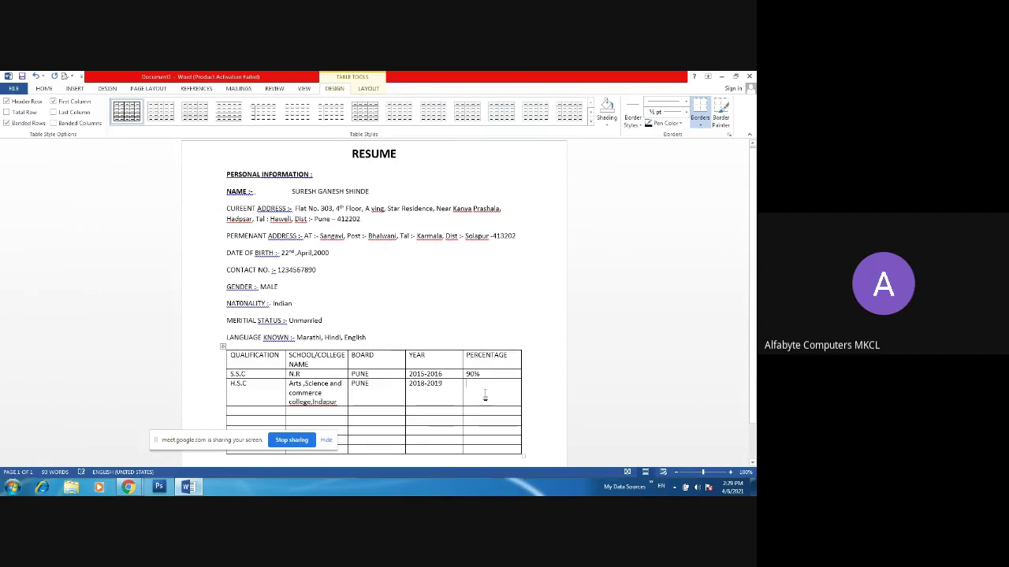
pyautogui.write('8')
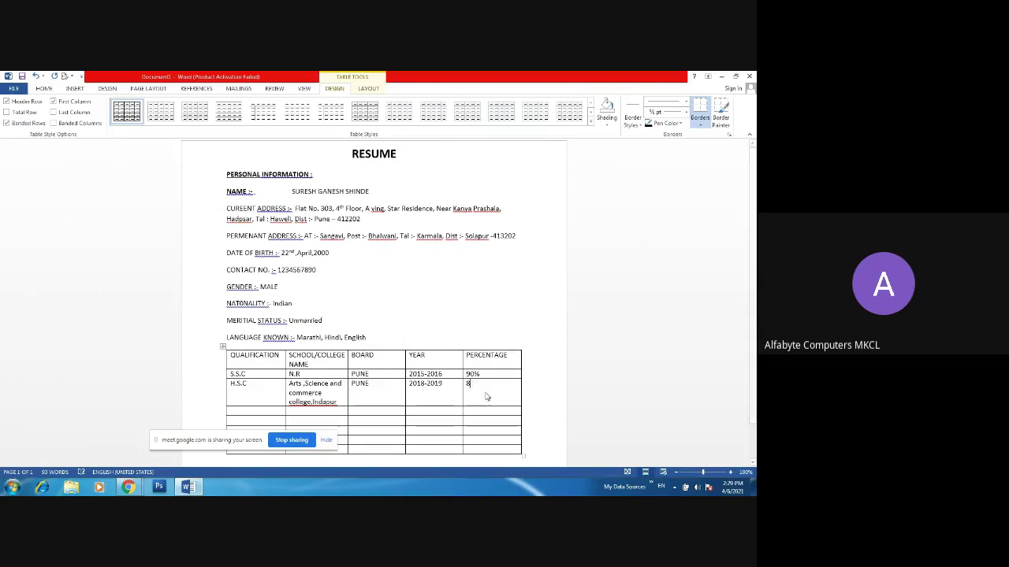
pyautogui.write('5%')
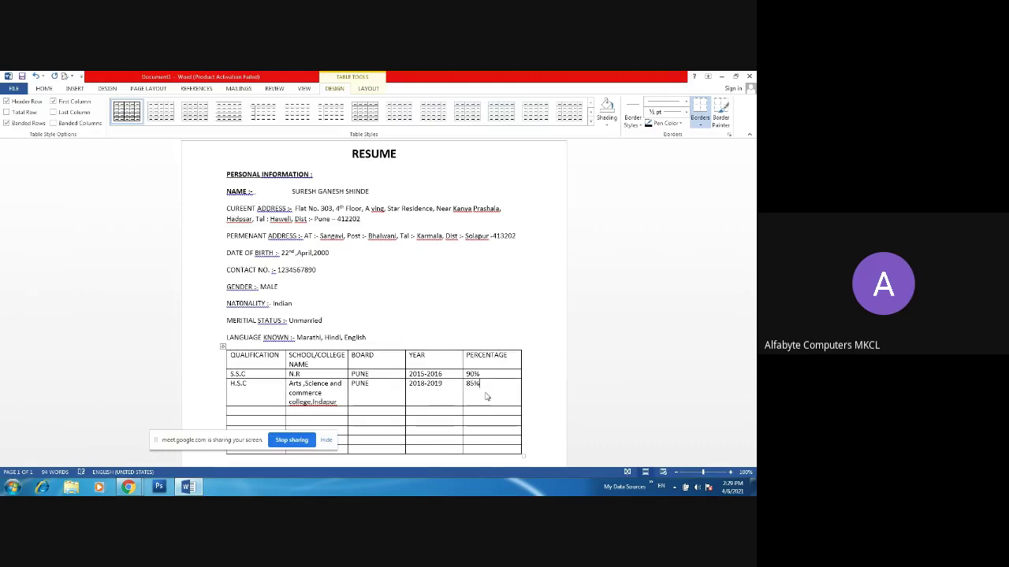
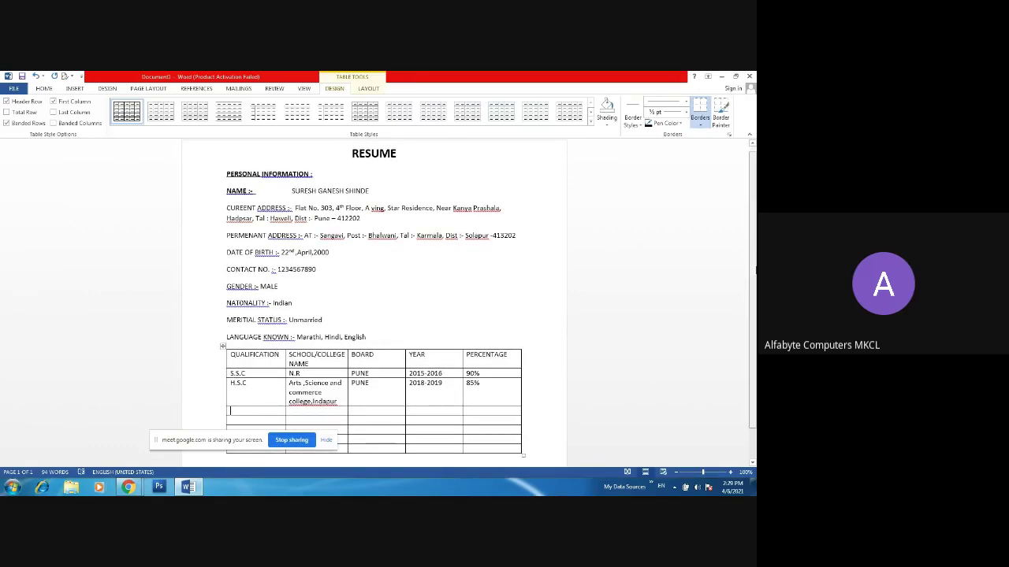
# - Add the F.Y.B.COM row and paste the H.S.C college name into the three new rows
pyautogui.scroll(-2, 753, 269)
pyautogui.moveTo(219, 386)
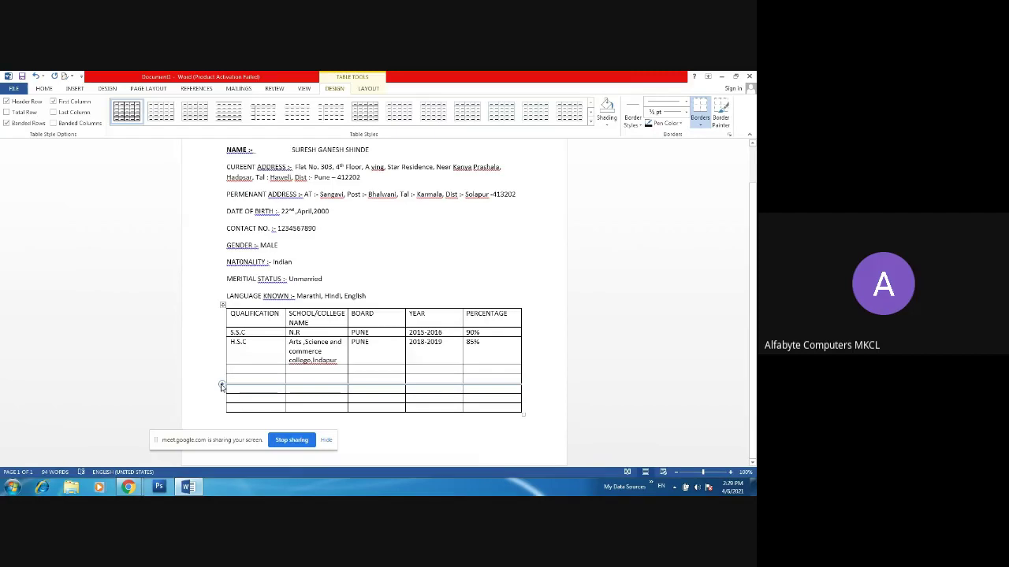
pyautogui.write('F')
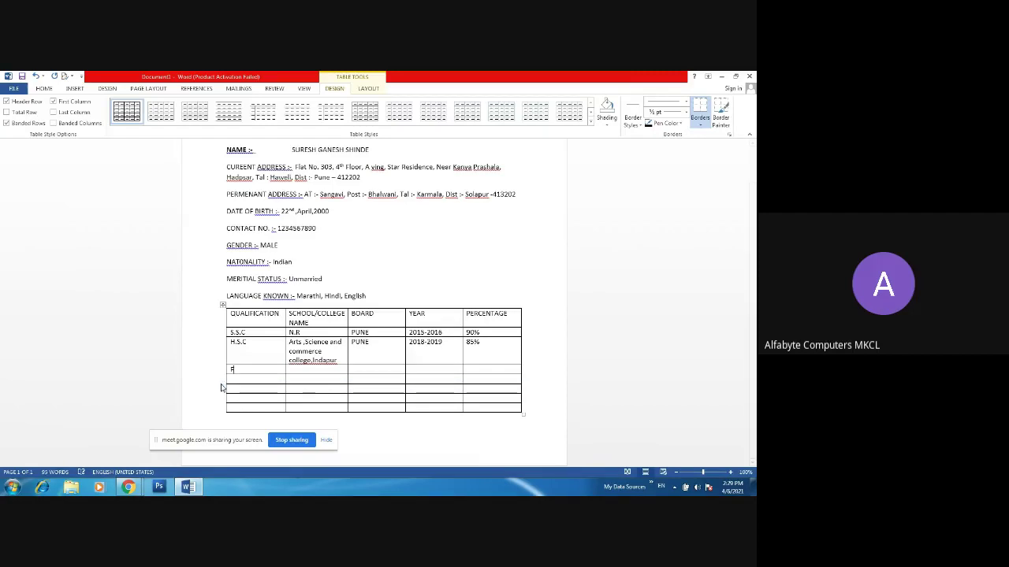
pyautogui.write('.Y.B.COM')
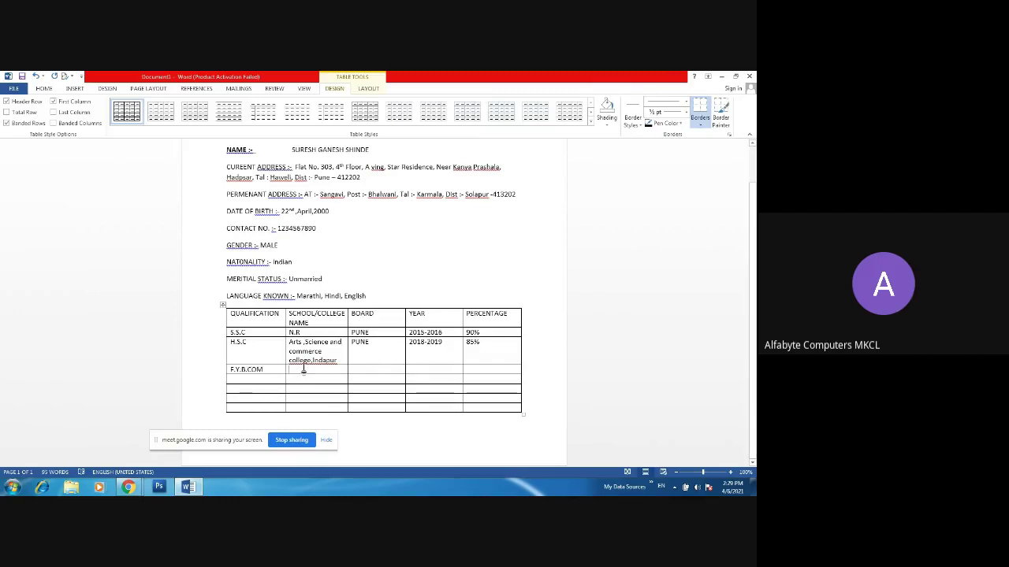
pyautogui.click(286, 344)
pyautogui.hotkey('ctrl', 'c')
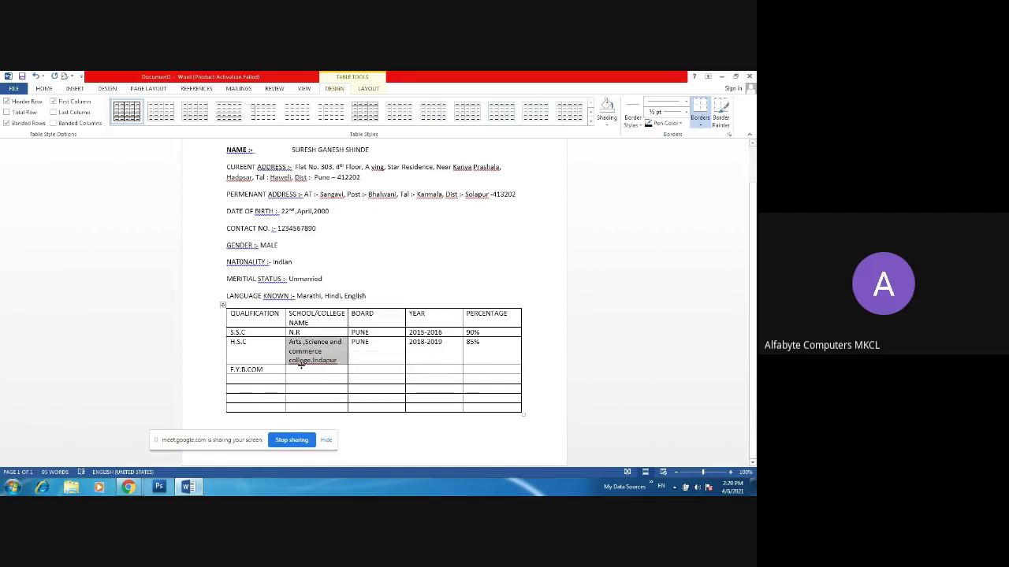
pyautogui.click(300, 365)
pyautogui.hotkey('ctrl', 'v')
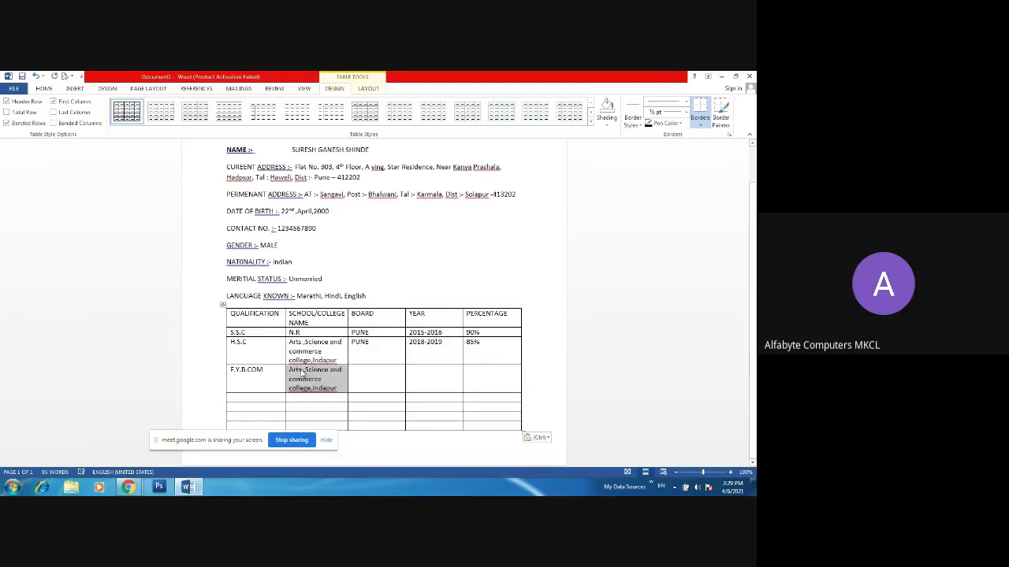
pyautogui.click(302, 399)
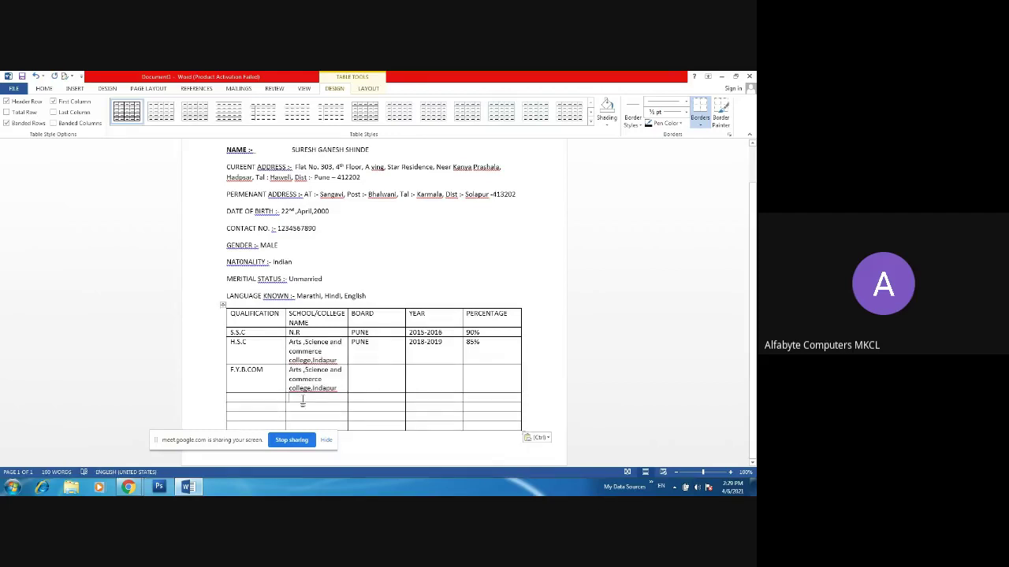
pyautogui.hotkey('ctrl', 'v')
pyautogui.click(304, 428)
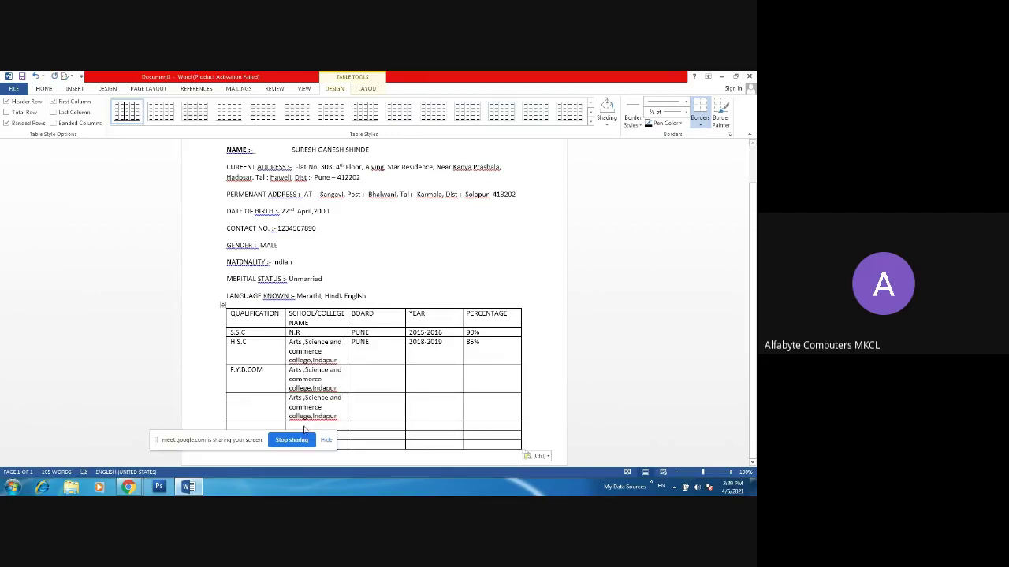
pyautogui.hotkey('ctrl', 'v')
# - Label the next two qualification cells S.Y.B.COM and T.Y.B.COM
pyautogui.click(268, 407)
pyautogui.write('S')
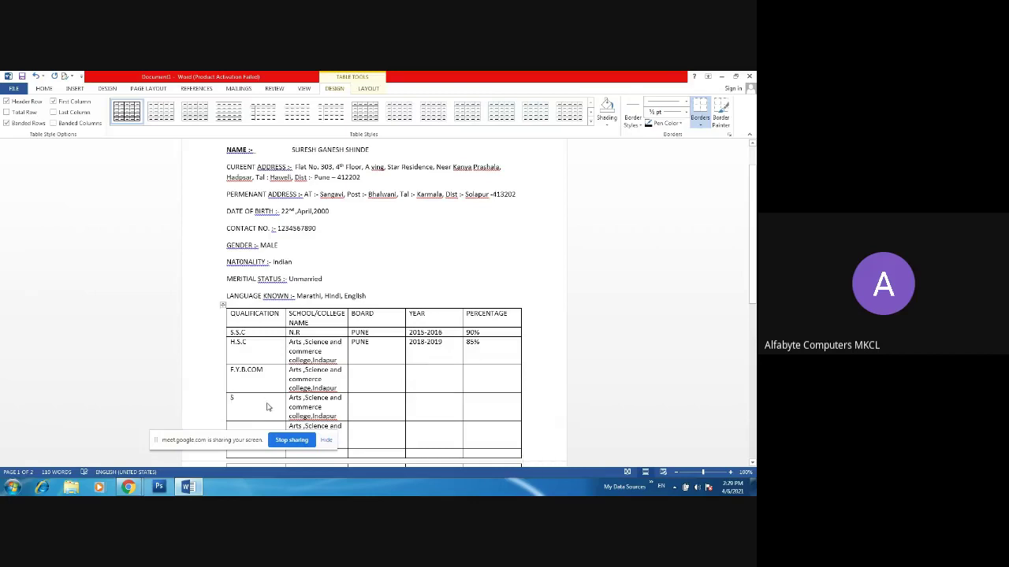
pyautogui.write('.Y.B')
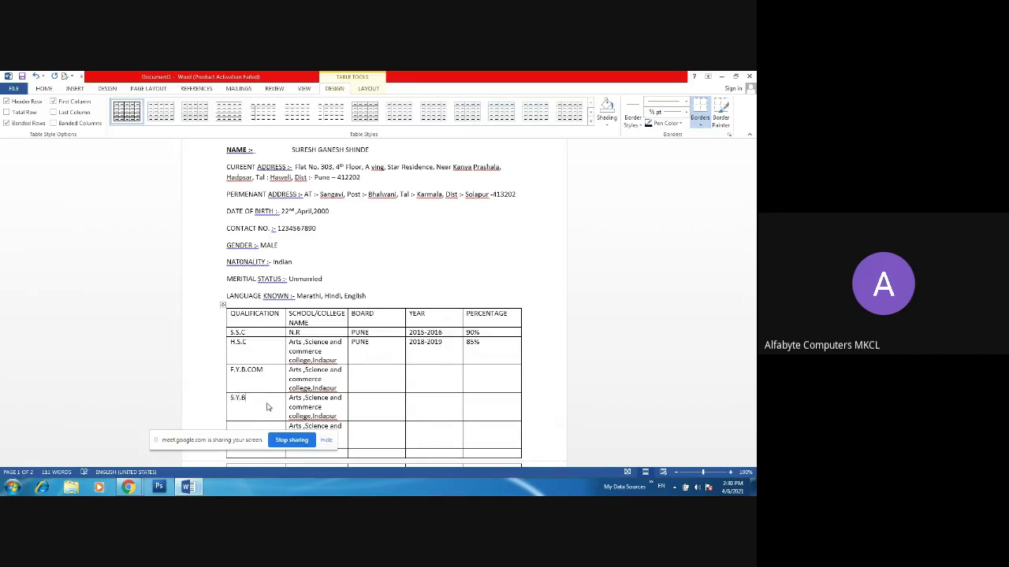
pyautogui.write('.COM')
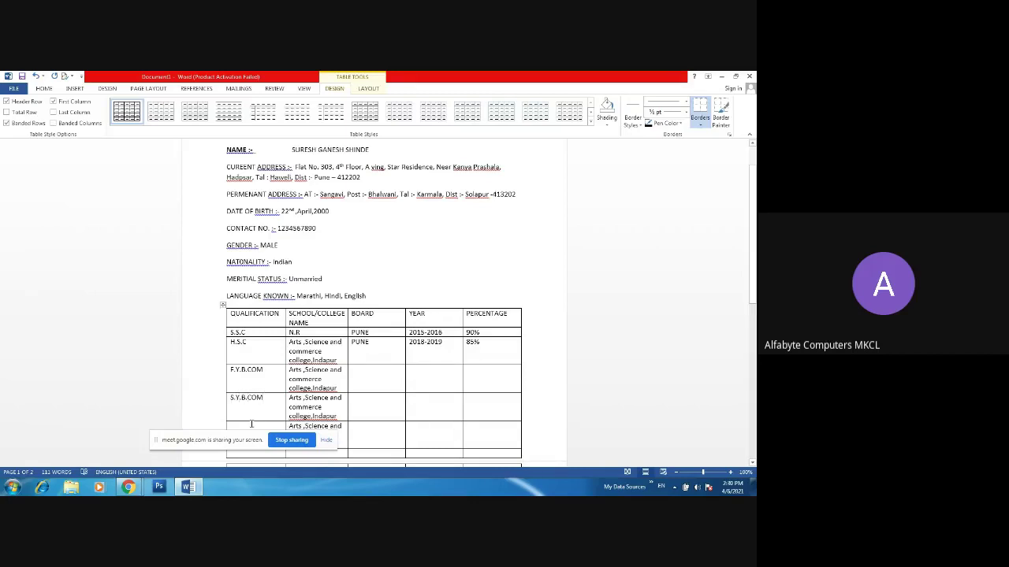
pyautogui.click(250, 425)
pyautogui.click(246, 438)
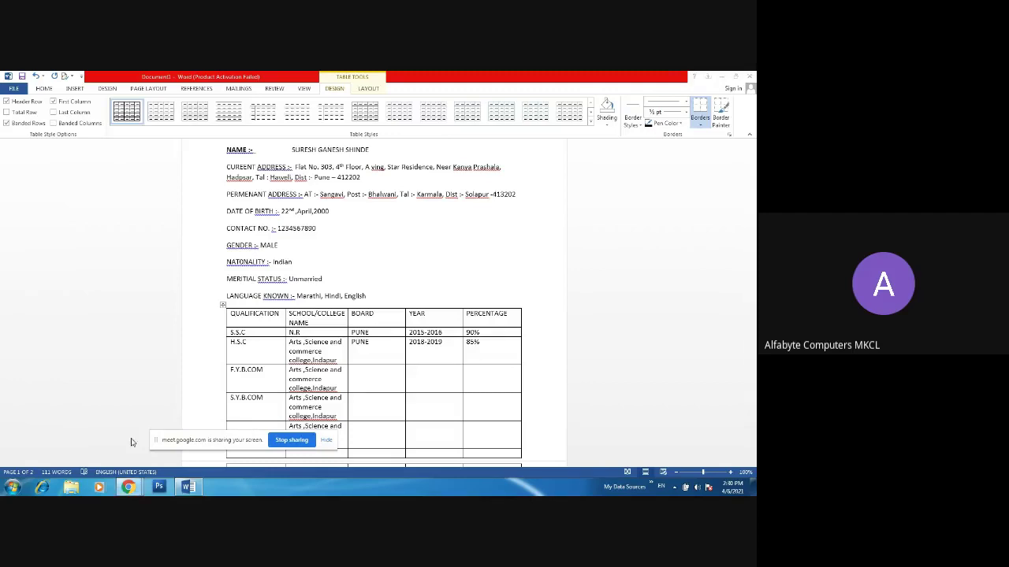
pyautogui.moveTo(203, 442); pyautogui.dragTo(53, 445)
pyautogui.click(266, 434)
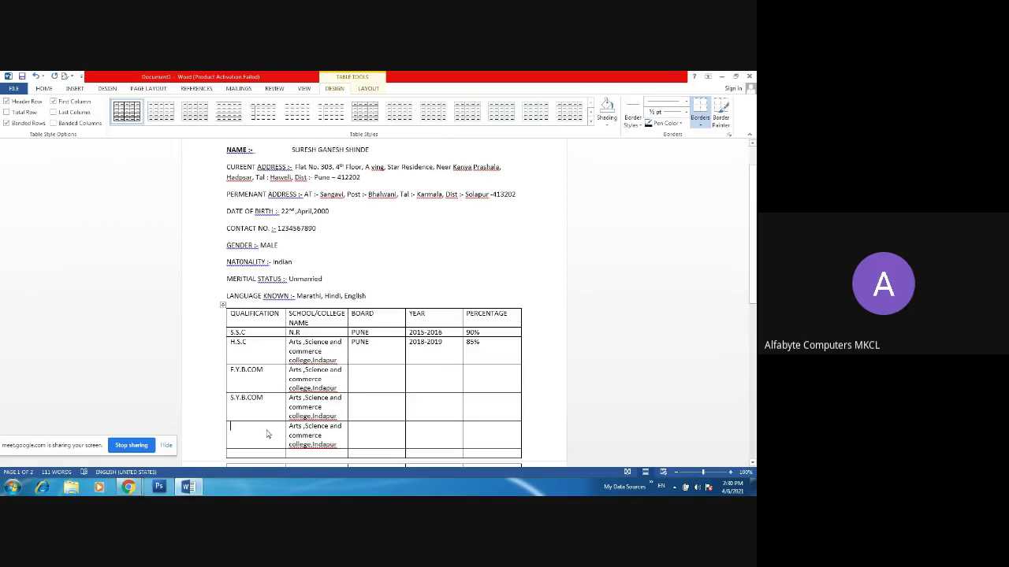
pyautogui.write('T.Y')
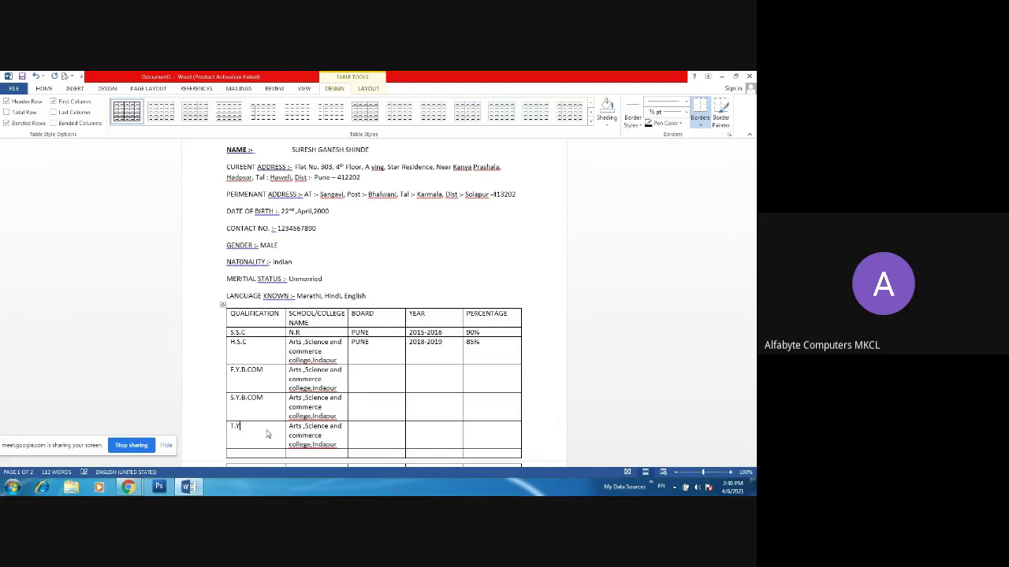
pyautogui.write('.B.COM')
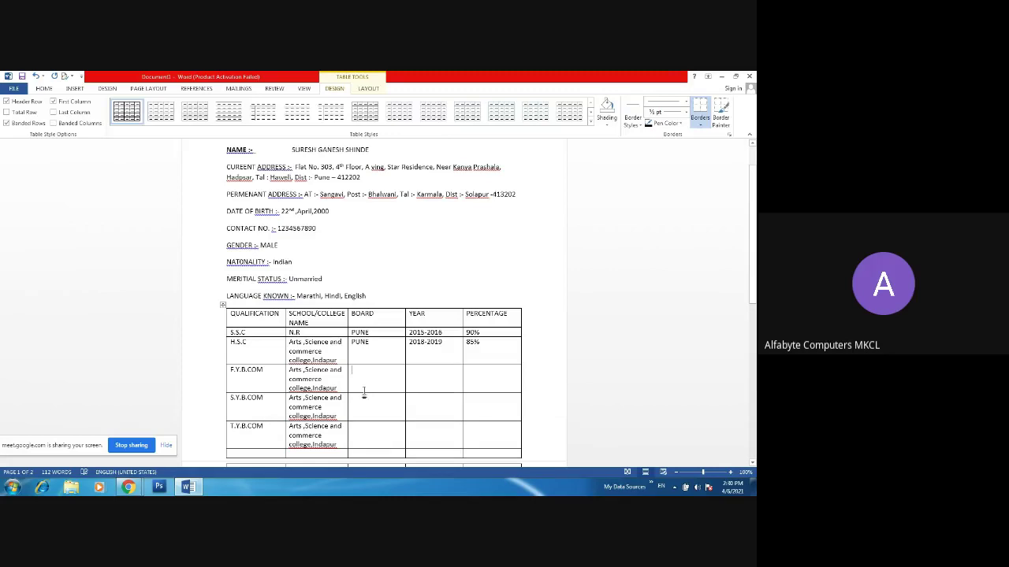
# - Paste the board PUNE into the F.Y.B.COM, S.Y.B.COM and T.Y.B.COM board cells
pyautogui.moveTo(377, 346); pyautogui.dragTo(368, 335)
pyautogui.hotkey('ctrl', 'c')
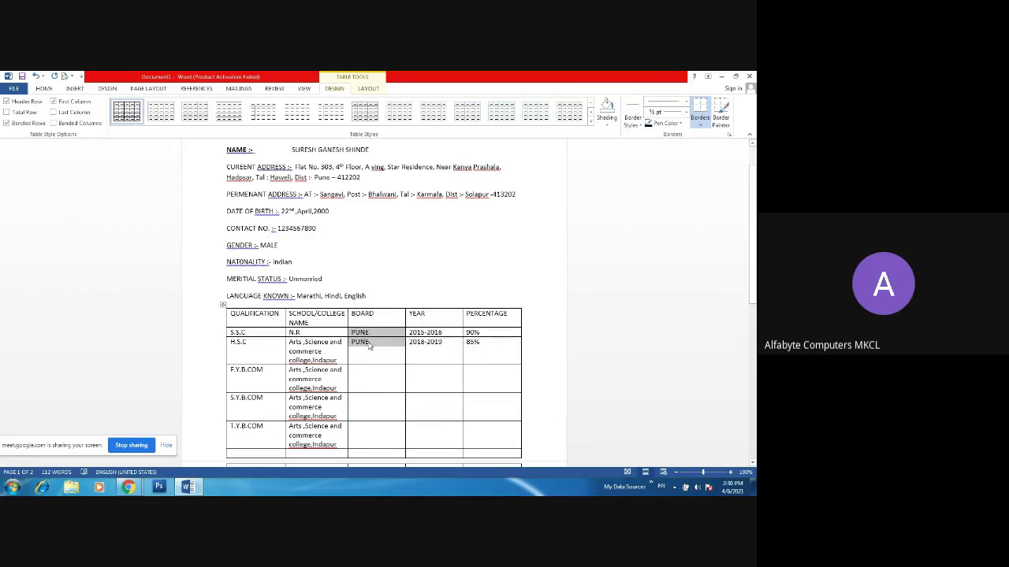
pyautogui.click(367, 374)
pyautogui.hotkey('ctrl', 'v')
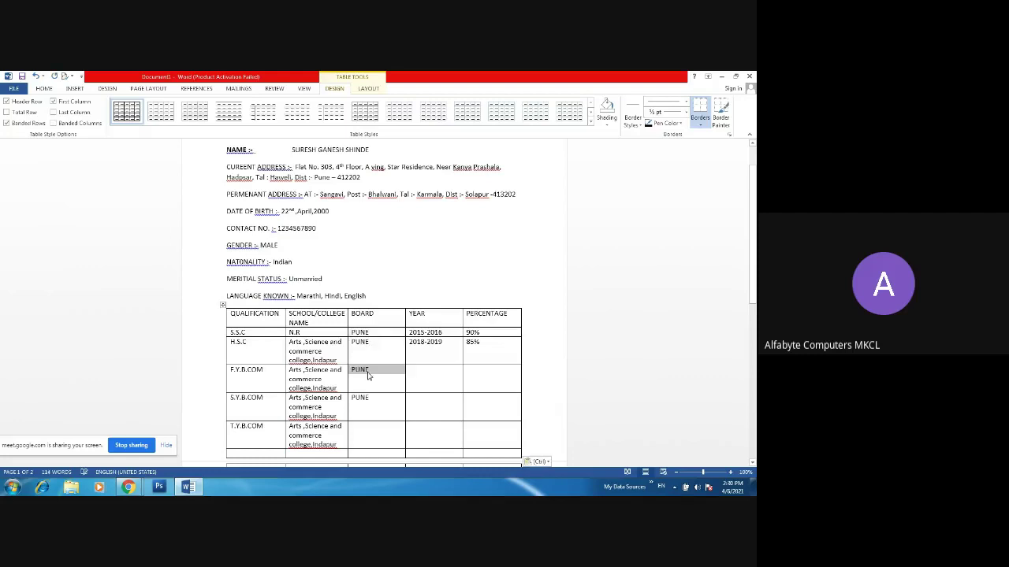
pyautogui.click(367, 444)
pyautogui.hotkey('ctrl', 'v')
# - Enter year 2019-2020 and percentage 82% for the F.Y.B.COM row
pyautogui.moveTo(755, 211); pyautogui.dragTo(754, 230)
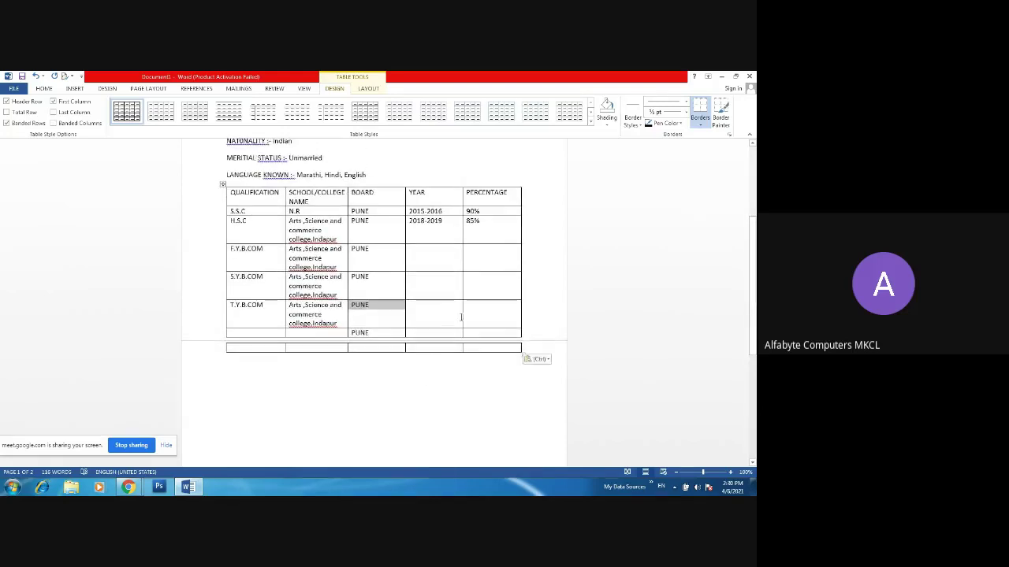
pyautogui.click(428, 263)
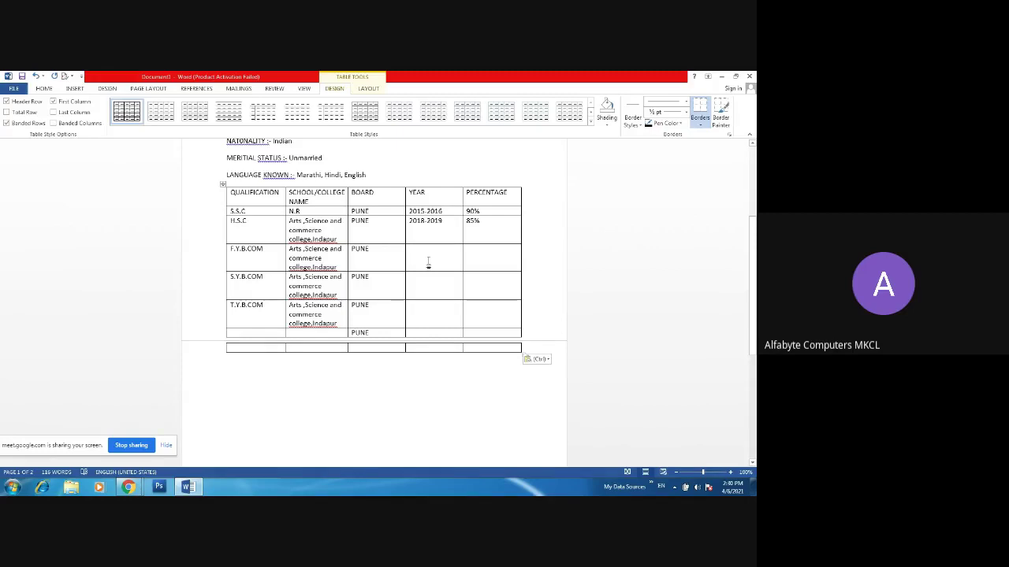
pyautogui.write('20')
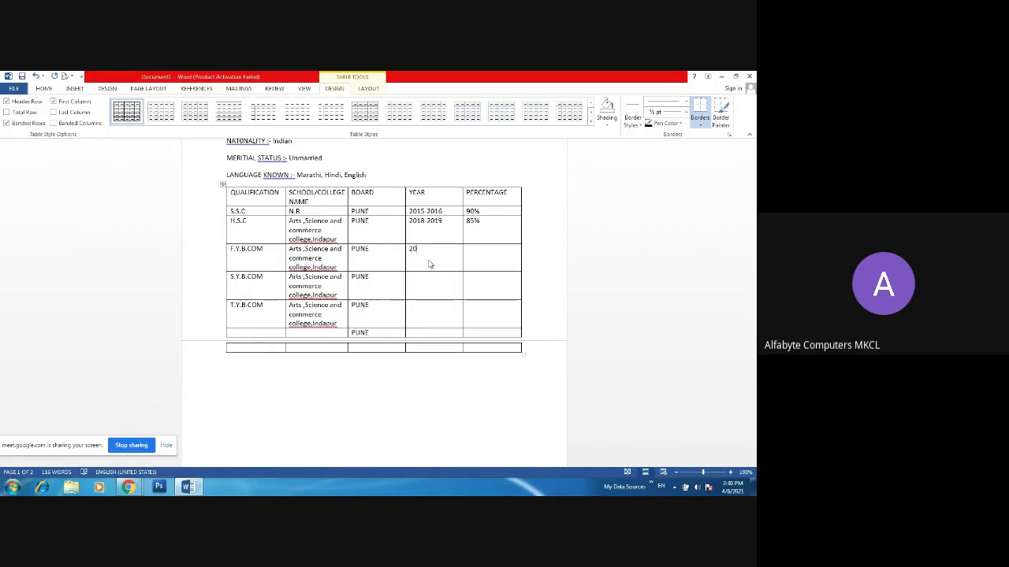
pyautogui.write('19-2020')
pyautogui.click(509, 265)
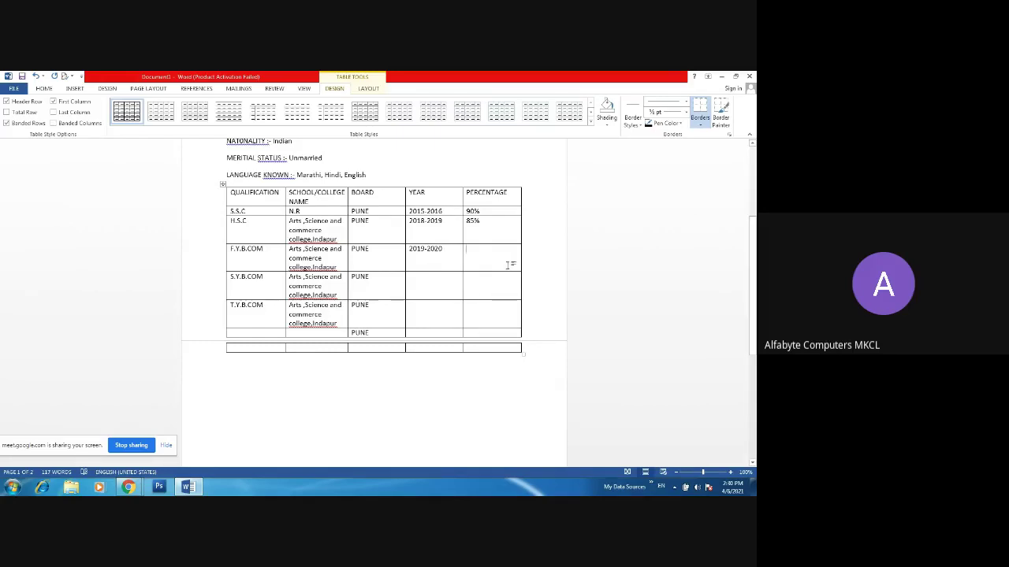
pyautogui.write('822')
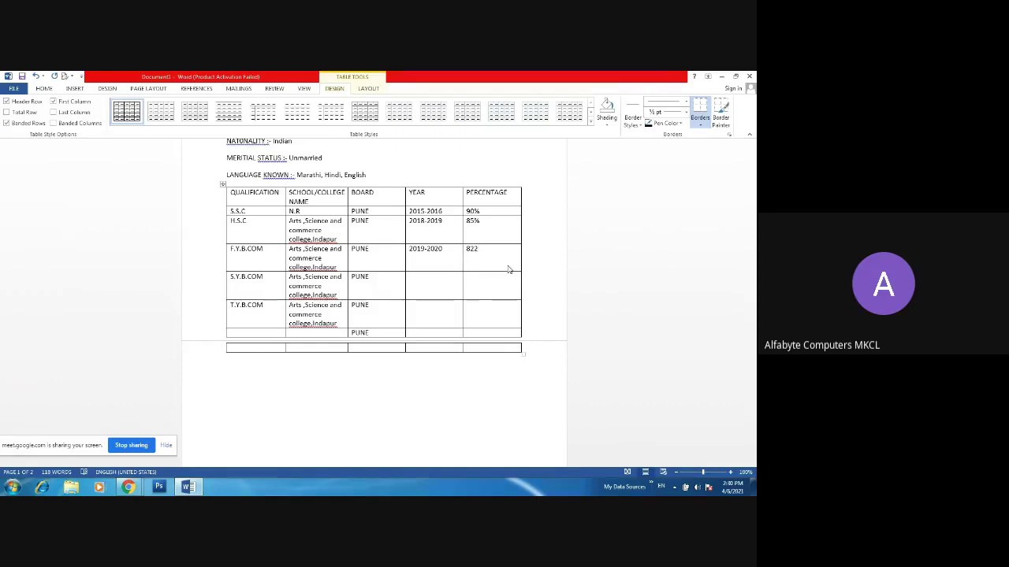
pyautogui.press('BackSpace')
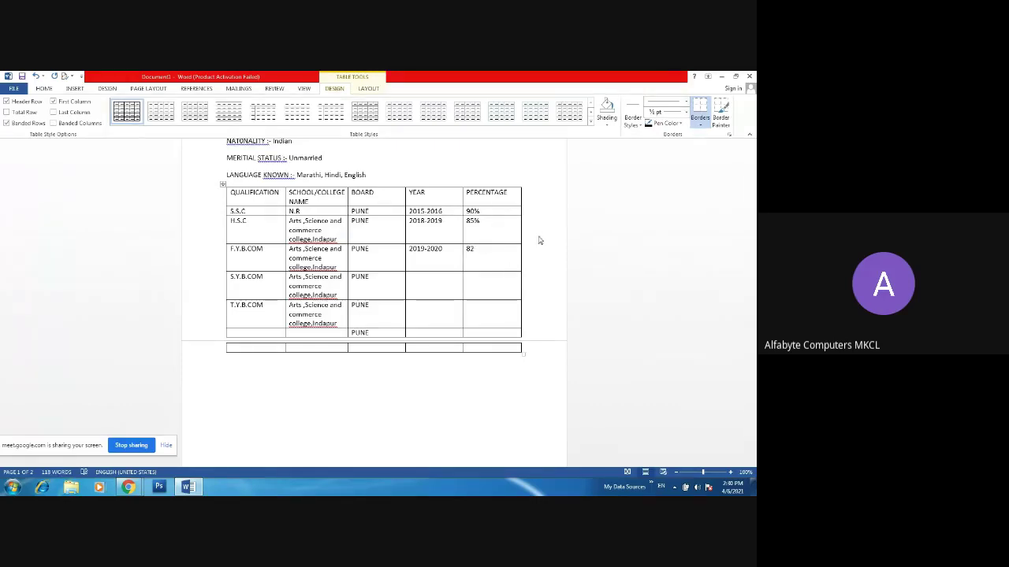
pyautogui.write('%')
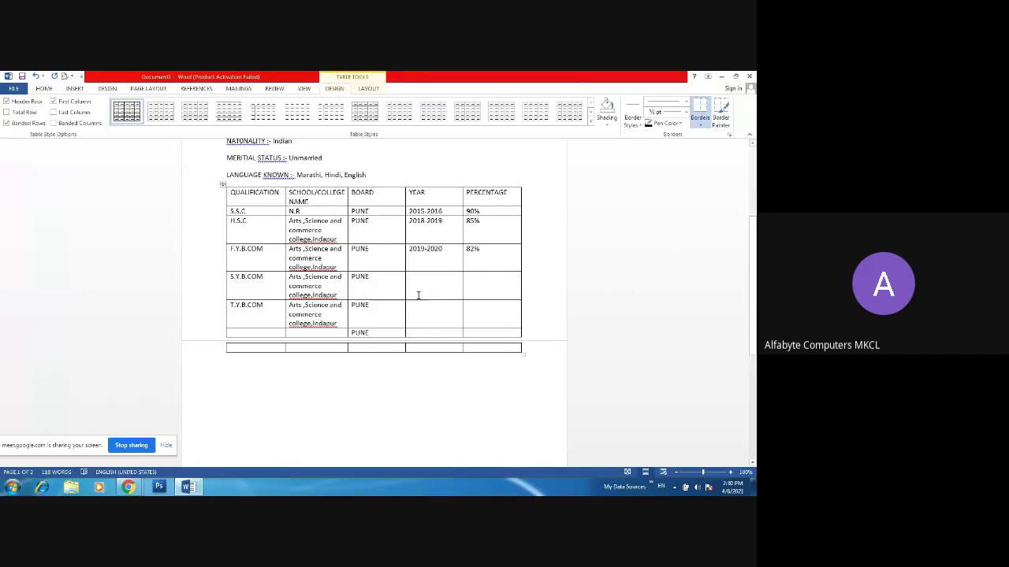
# - Enter 2020-2021 and 80% for S.Y.B.COM, and 2021-2021 and Pursuing for T.Y.B.COM
pyautogui.click(419, 295)
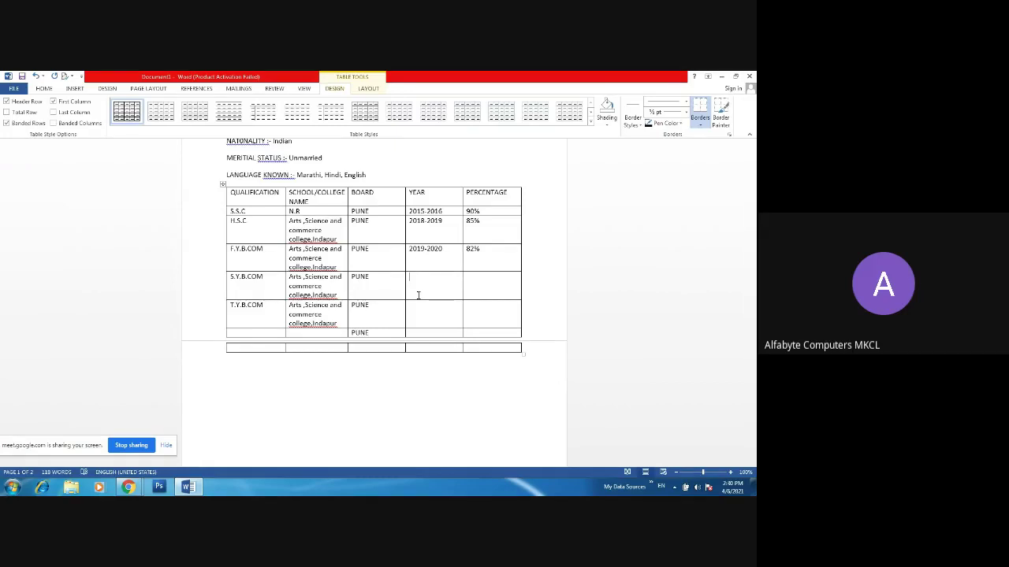
pyautogui.write('2')
pyautogui.press('BackSpace')
pyautogui.write('2020-2021')
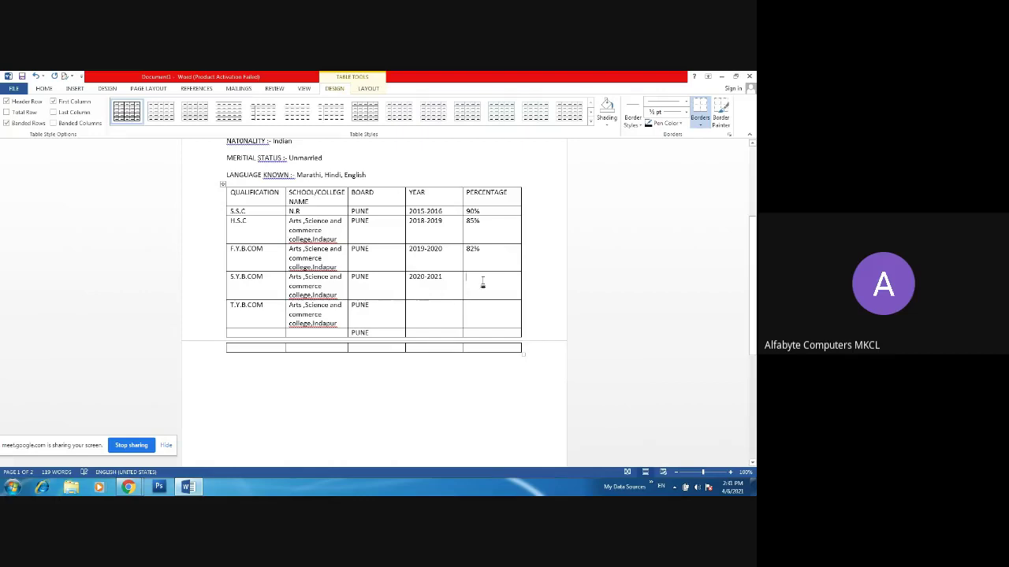
pyautogui.write('8')
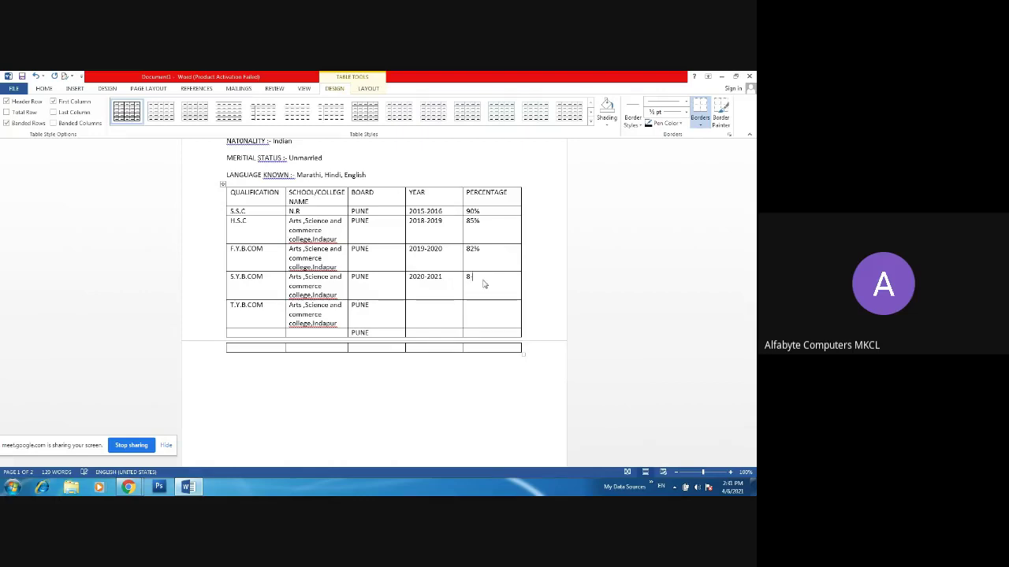
pyautogui.write('0')
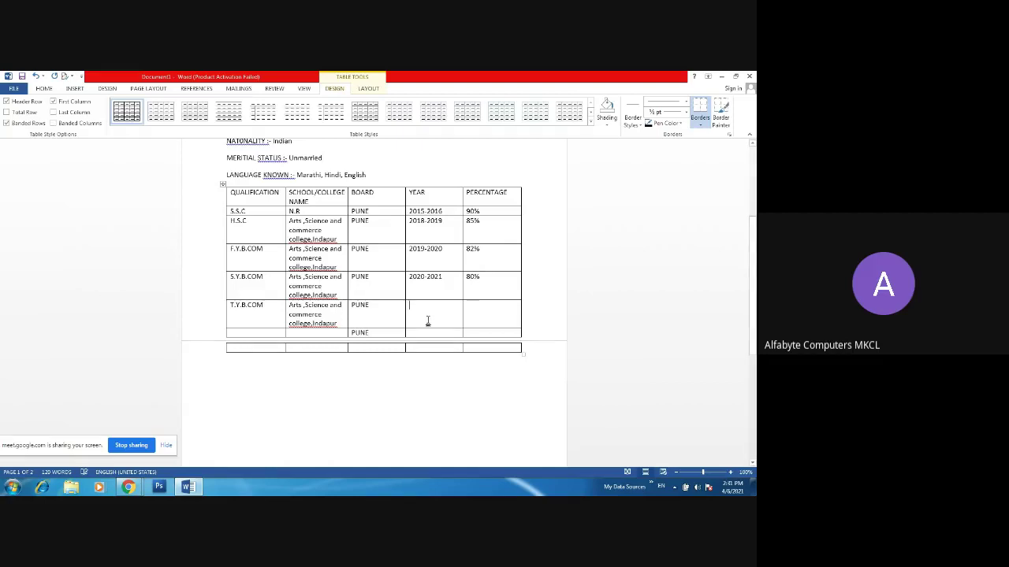
pyautogui.write('20')
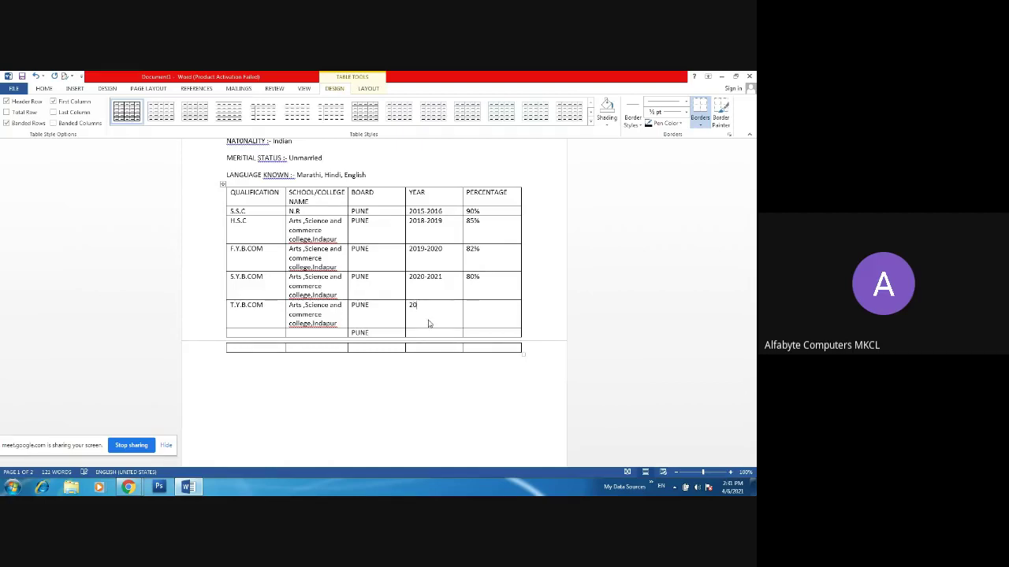
pyautogui.write('21-2021')
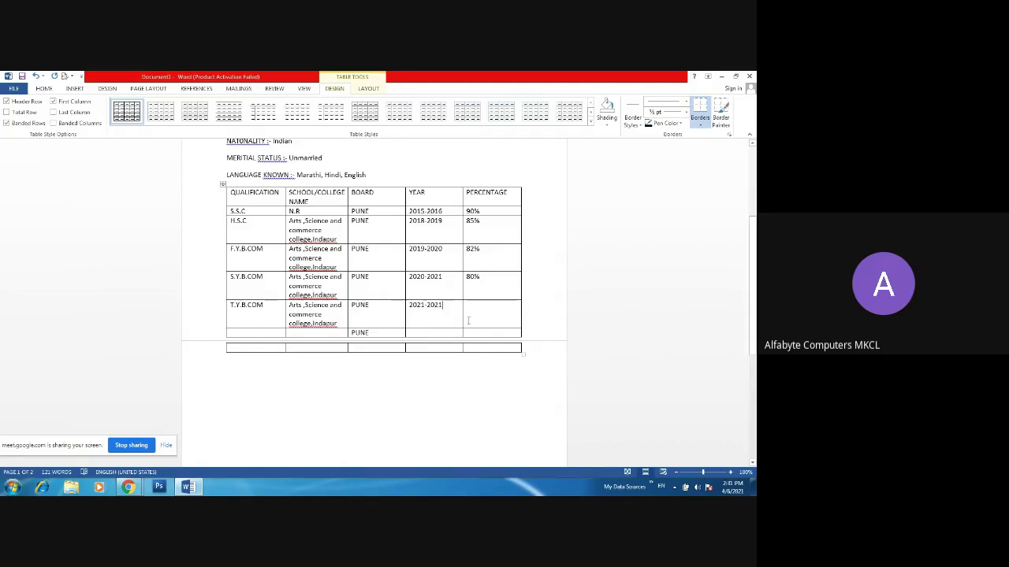
pyautogui.click(470, 320)
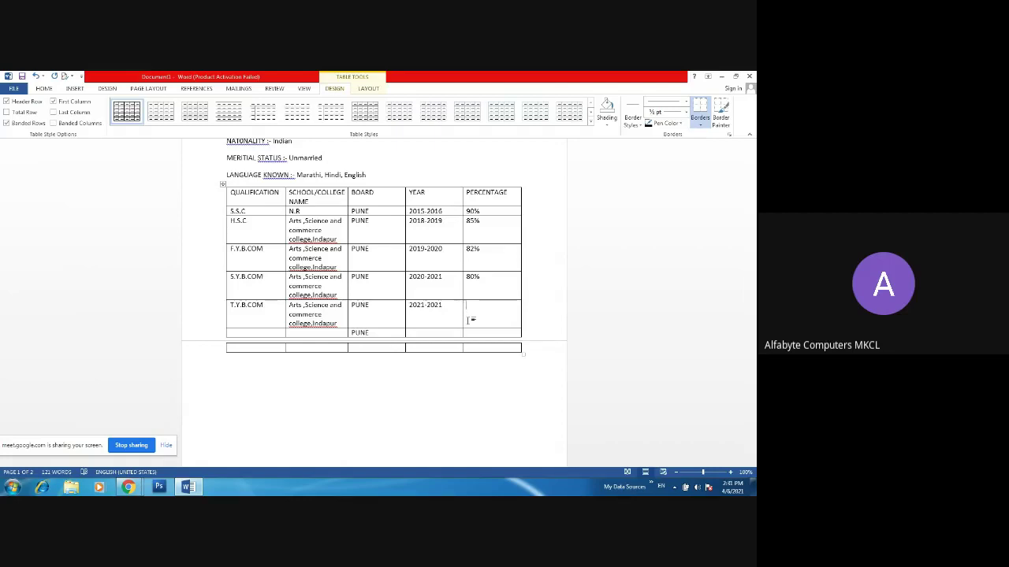
pyautogui.write('Pursuing')
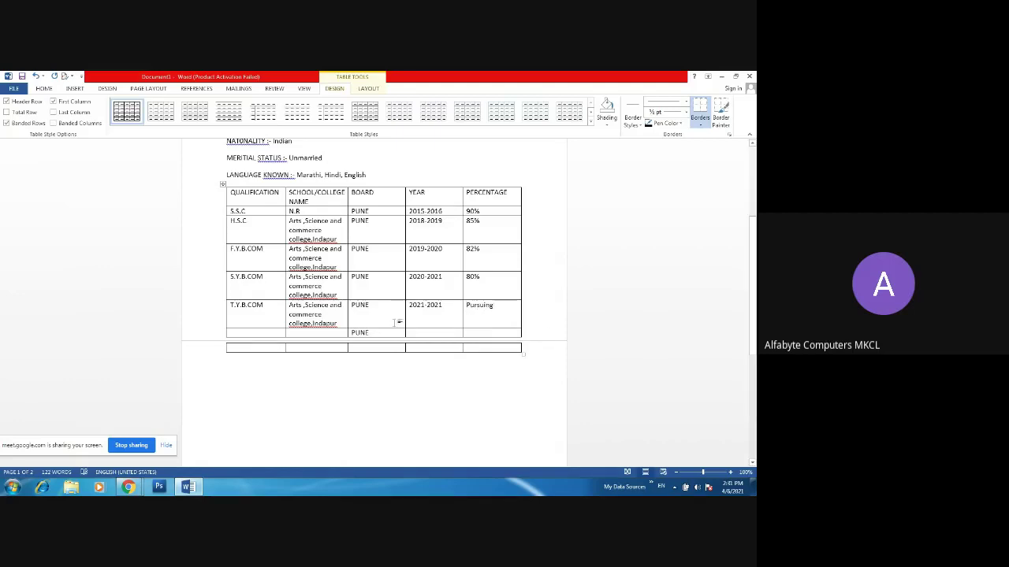
pyautogui.click(268, 332)
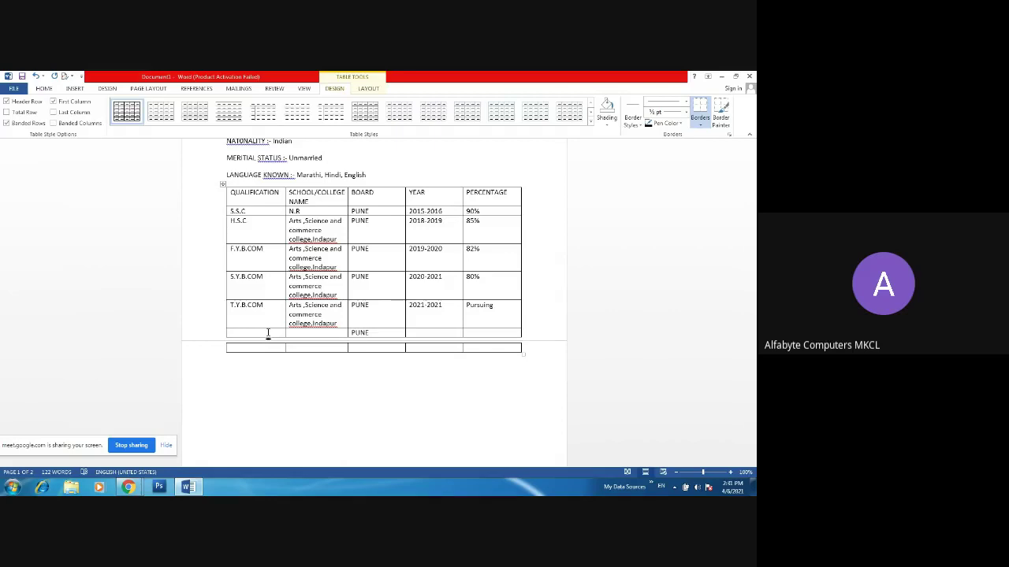
# - Fill the MS-CIT row: Alfa Byte Computer,Indapur, board MSBTE,Mumbai replacing PUNE, 2021, 95%
pyautogui.write('MS-CIT')
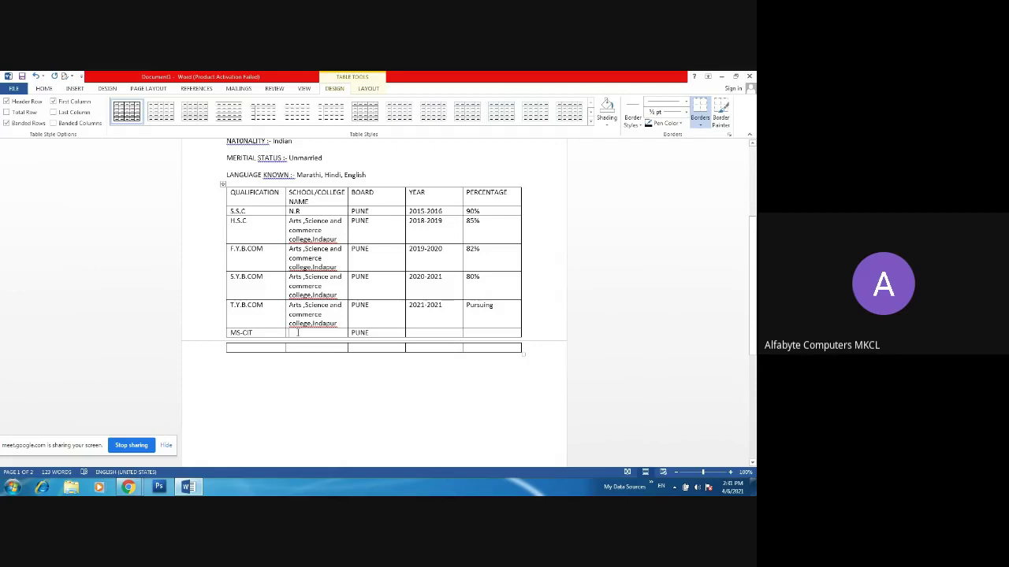
pyautogui.write('Alf')
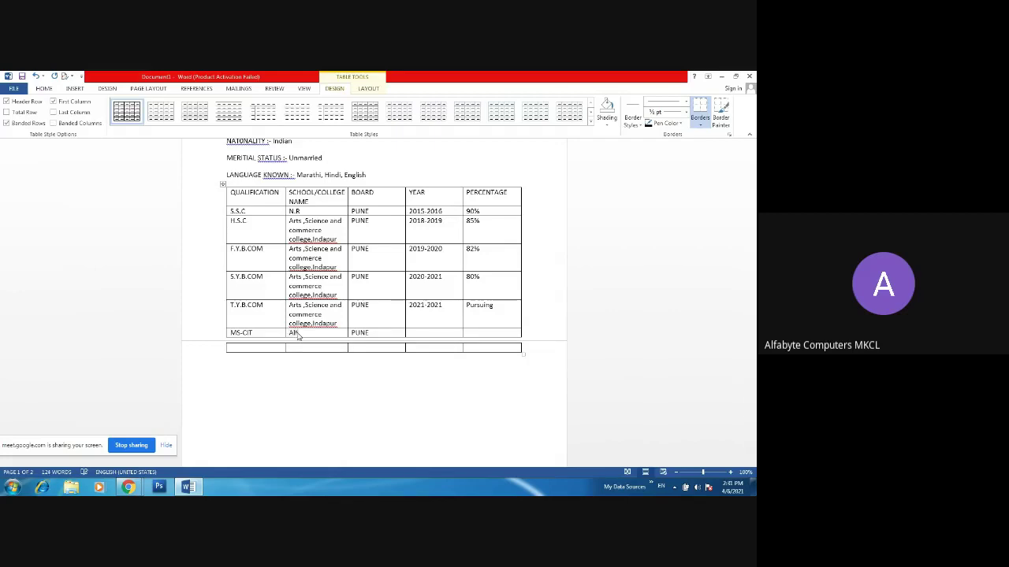
pyautogui.write('a By')
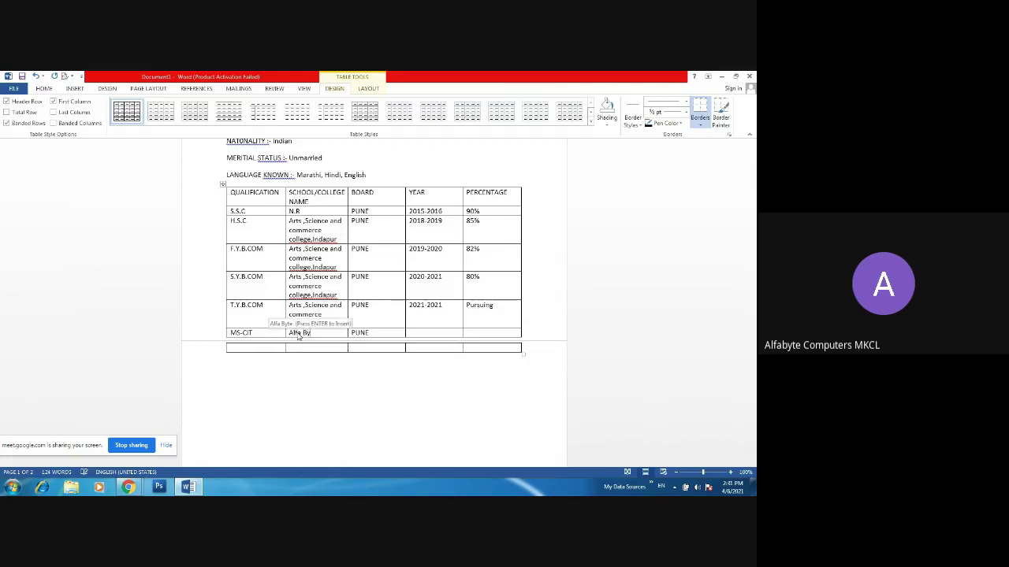
pyautogui.write('te C')
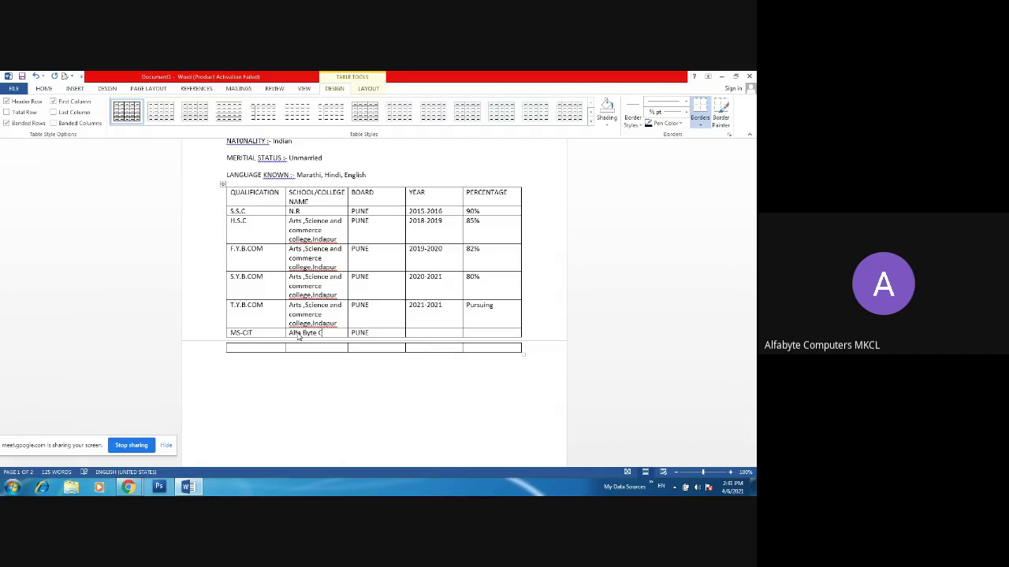
pyautogui.write('omputer,')
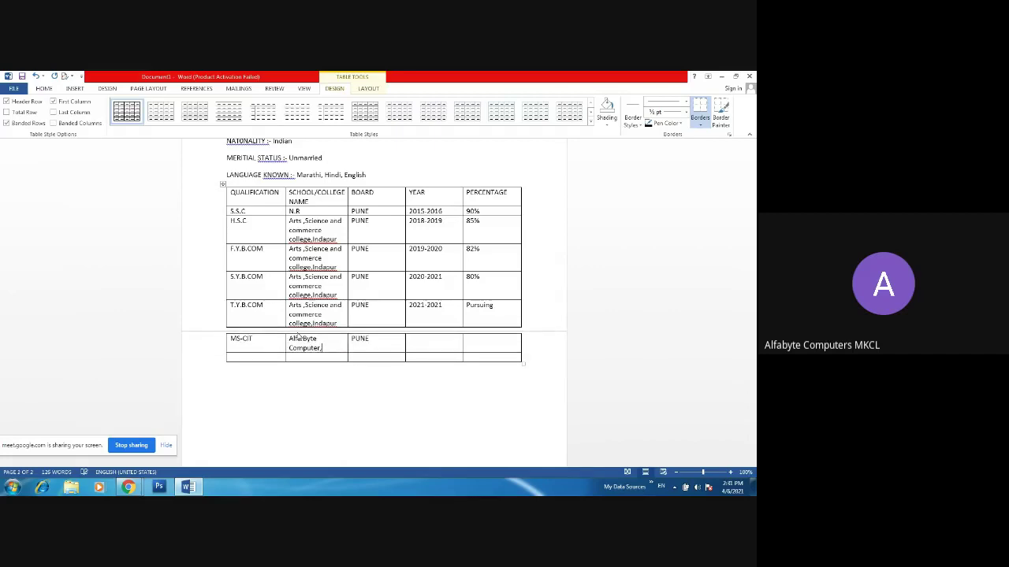
pyautogui.write('Indapur')
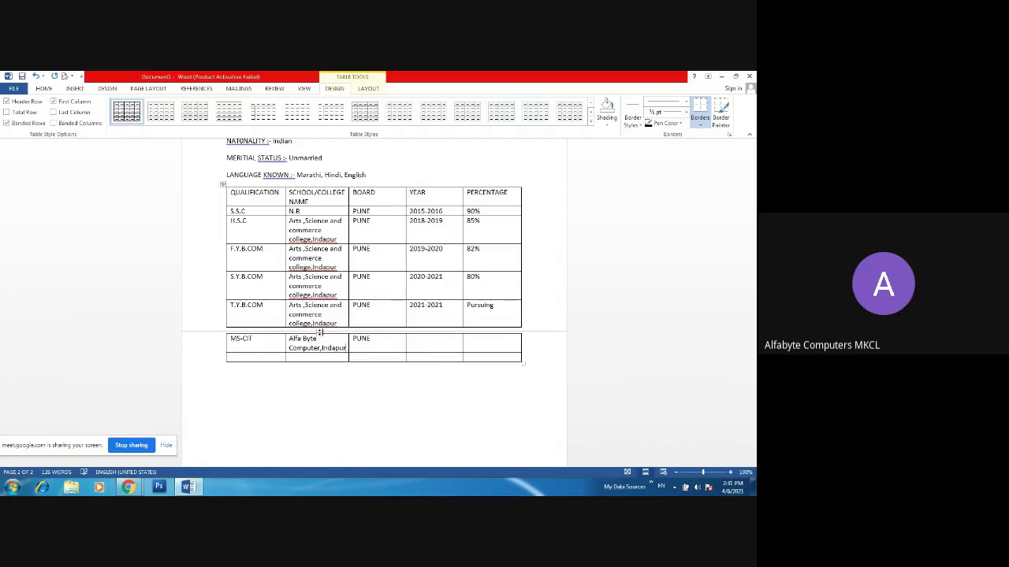
pyautogui.click(368, 351)
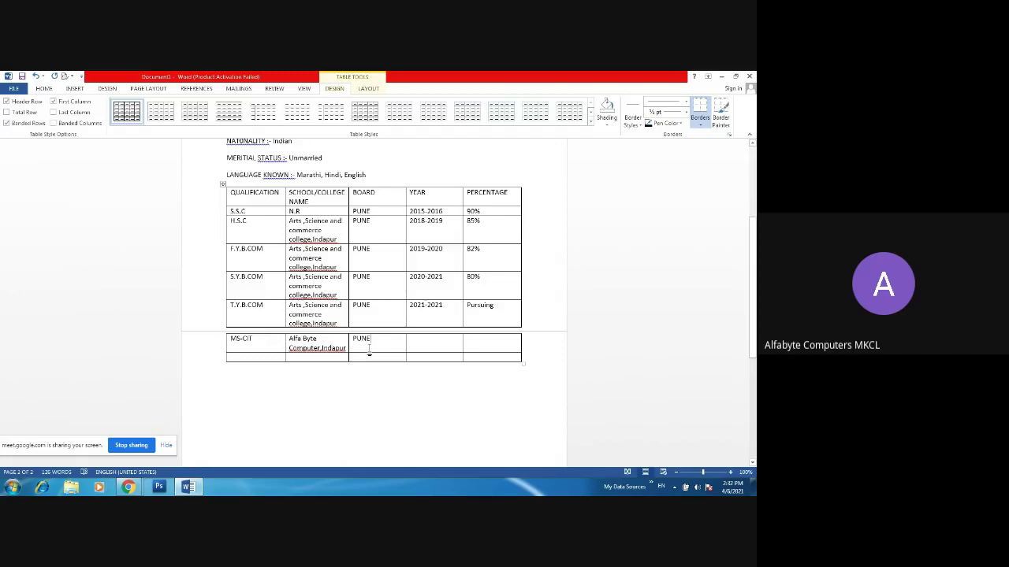
pyautogui.press('BackSpace')
pyautogui.press('BackSpace')
pyautogui.press('BackSpace')
pyautogui.press('BackSpace')
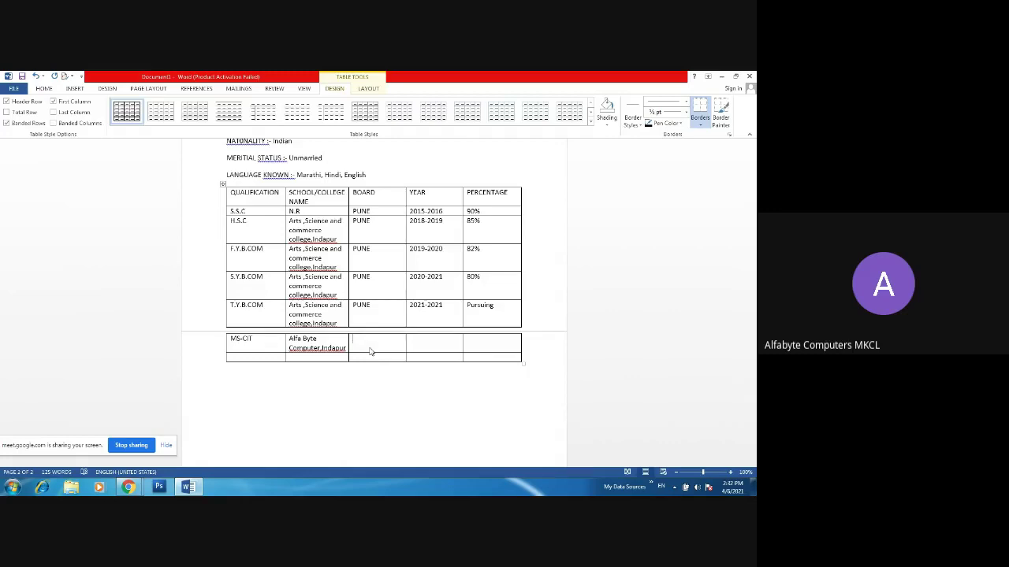
pyautogui.write('MSBTE,Mu')
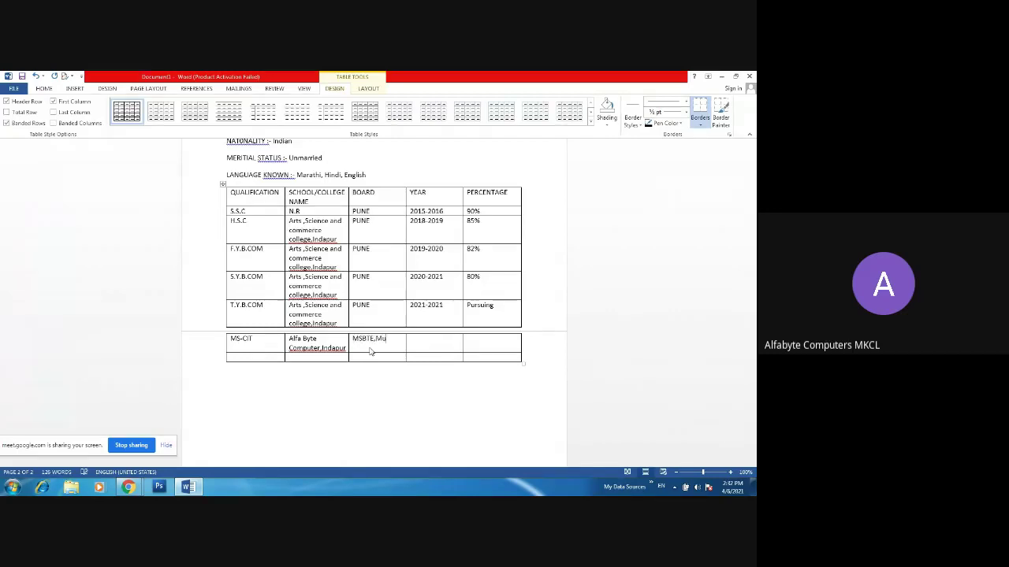
pyautogui.write('mbai')
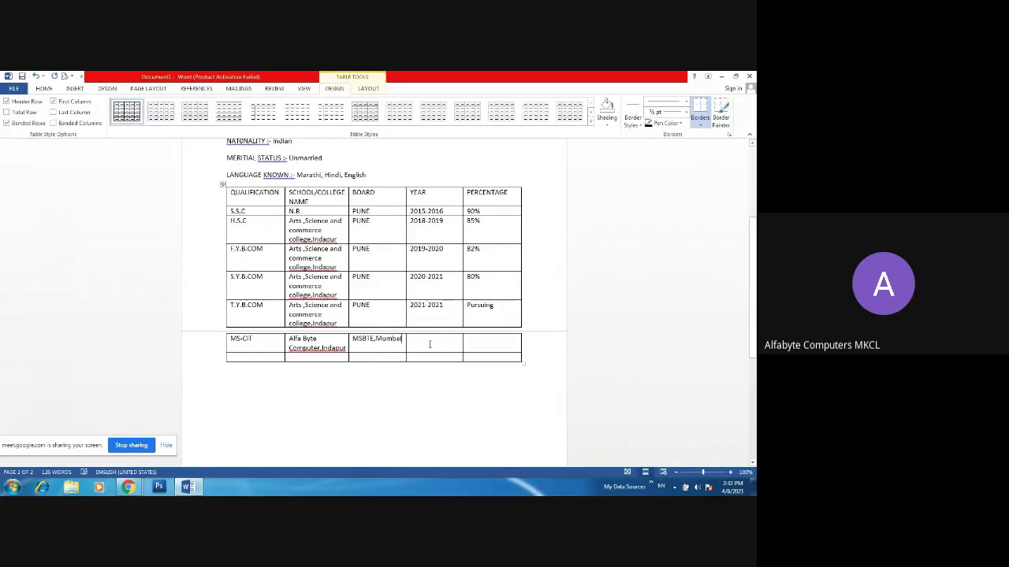
pyautogui.click(429, 345)
pyautogui.write('20')
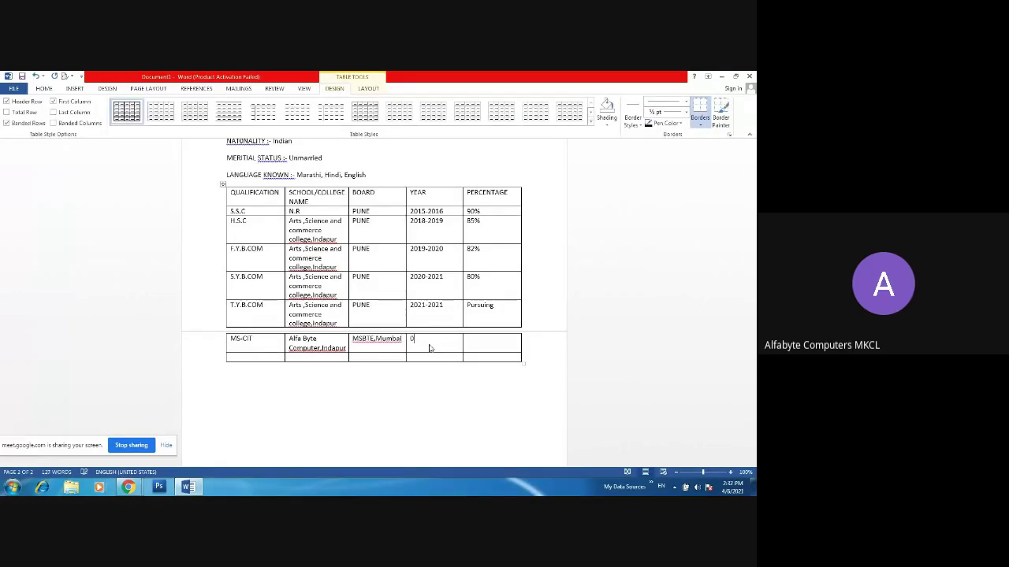
pyautogui.write('21')
pyautogui.click(501, 344)
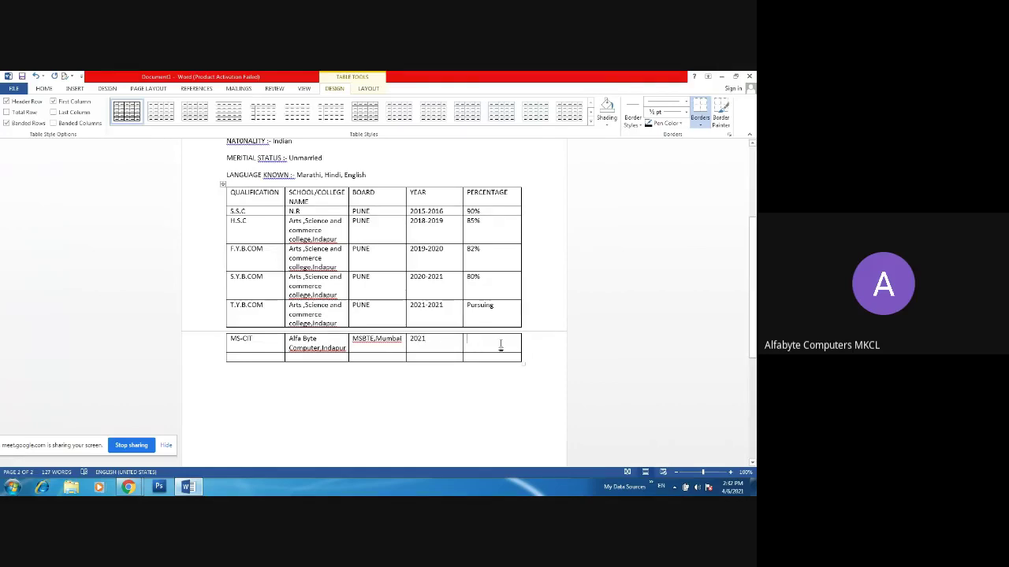
pyautogui.write('95%')
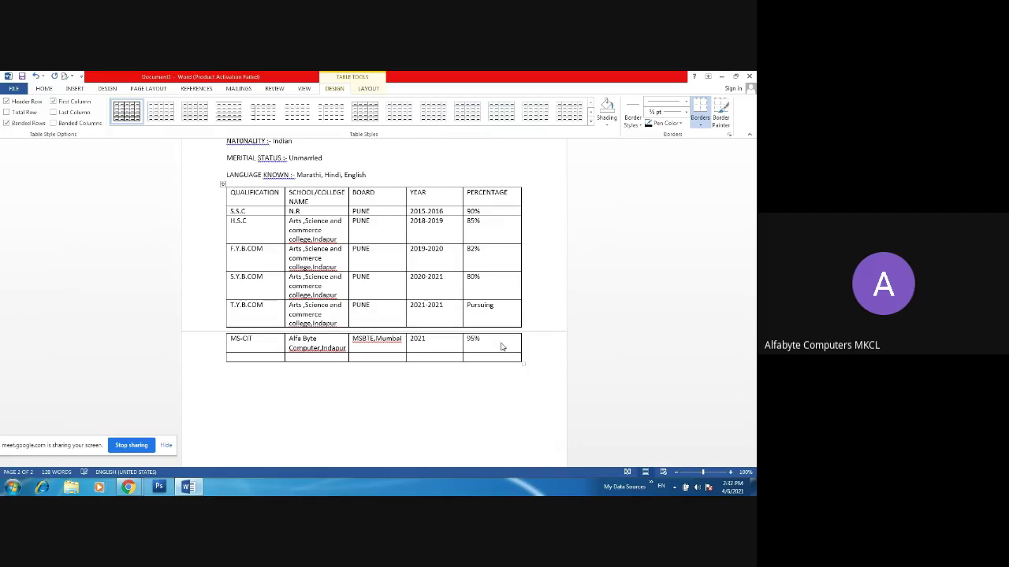
# - Start the last row as Tally.ERP9 With GST with pasted school Alfa Byte Computer,Indapur
pyautogui.click(264, 358)
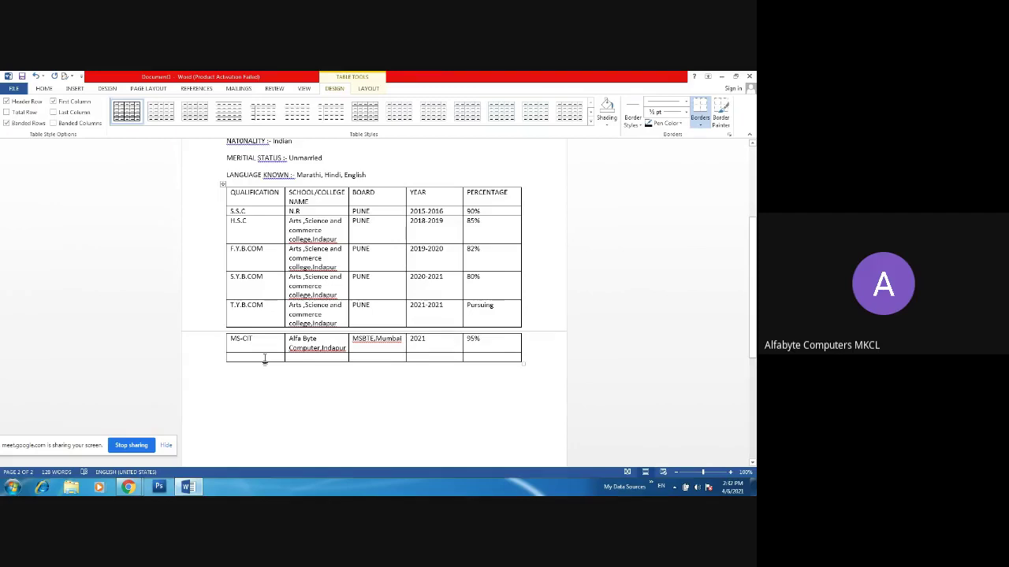
pyautogui.write('Tally')
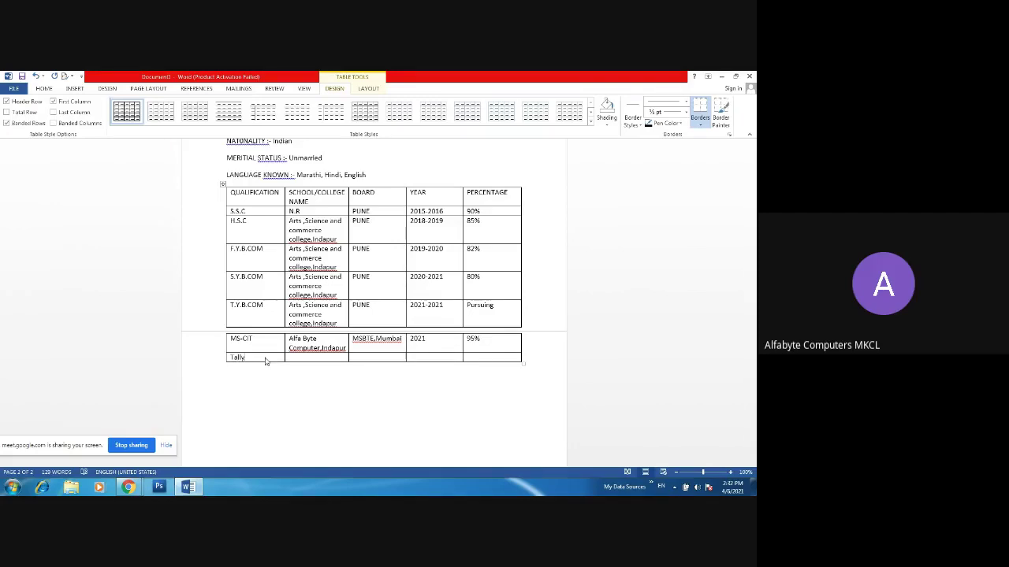
pyautogui.write('.ERP9 With GST')
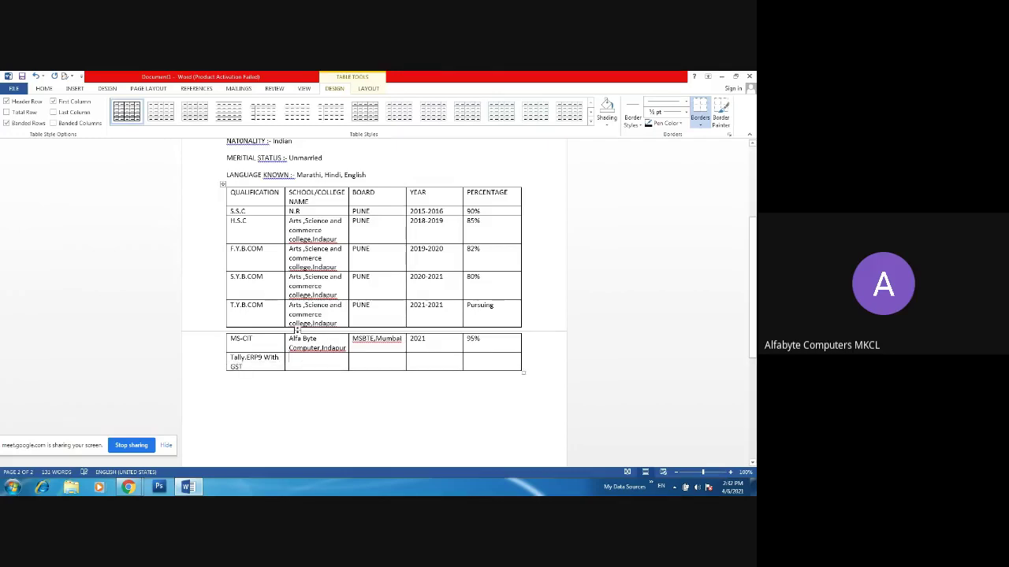
pyautogui.moveTo(288, 338); pyautogui.dragTo(343, 349)
pyautogui.hotkey('ctrl', 'c')
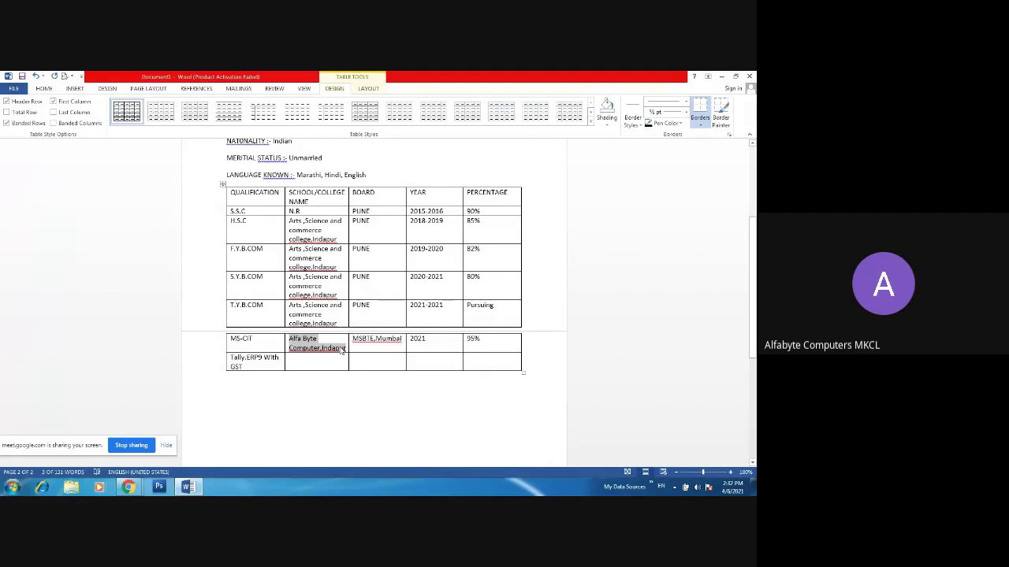
pyautogui.click(323, 367)
pyautogui.hotkey('ctrl', 'v')
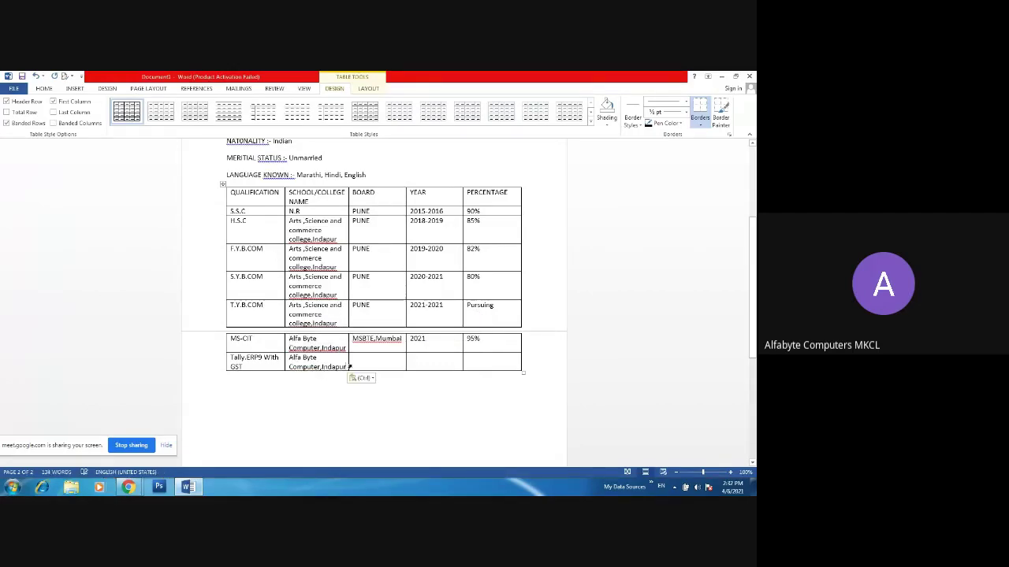
# - Enter board CCA,PUNE, year 2021 and Grade "A" in the Tally row
pyautogui.click(368, 359)
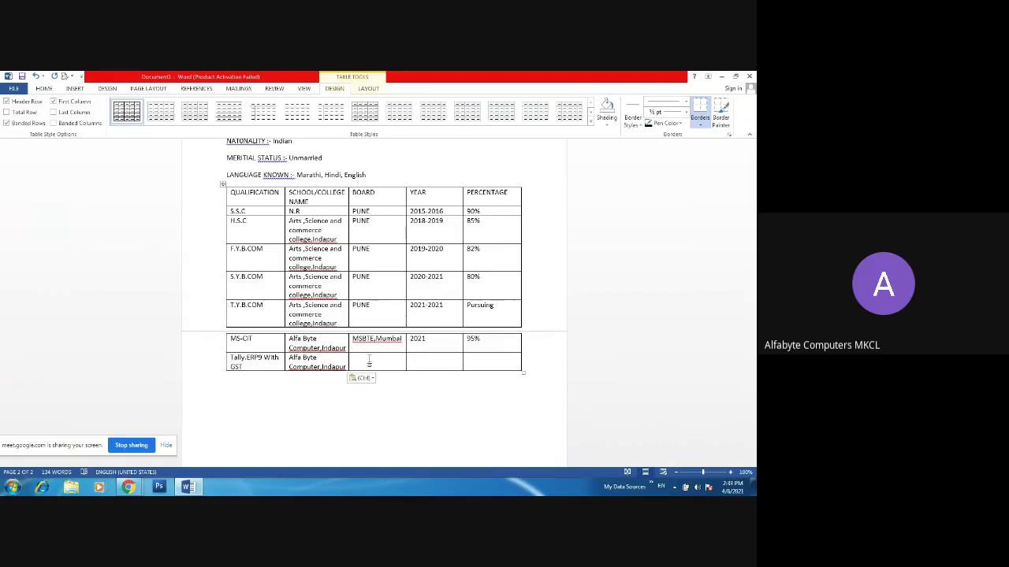
pyautogui.write('CCA,PUNE')
pyautogui.click(432, 361)
pyautogui.write('2021')
pyautogui.click(499, 365)
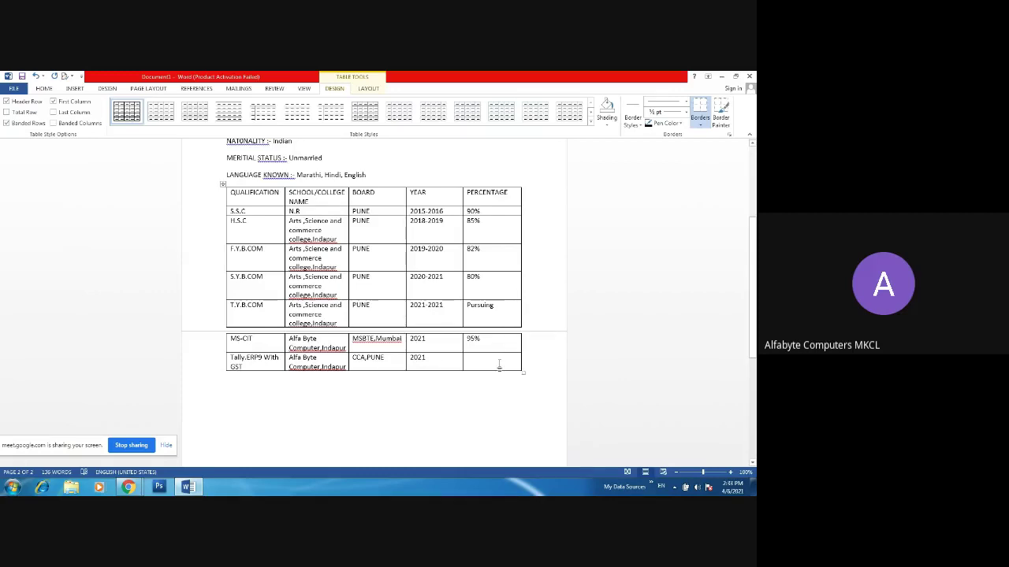
pyautogui.write('Grade ')
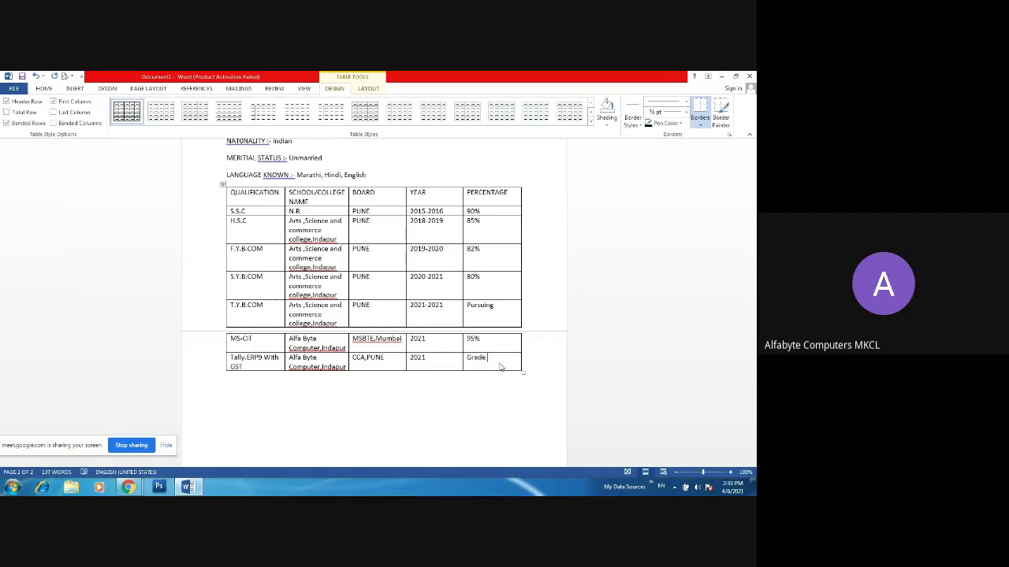
pyautogui.write('"')
pyautogui.press('BackSpace')
pyautogui.write('\'A"A')
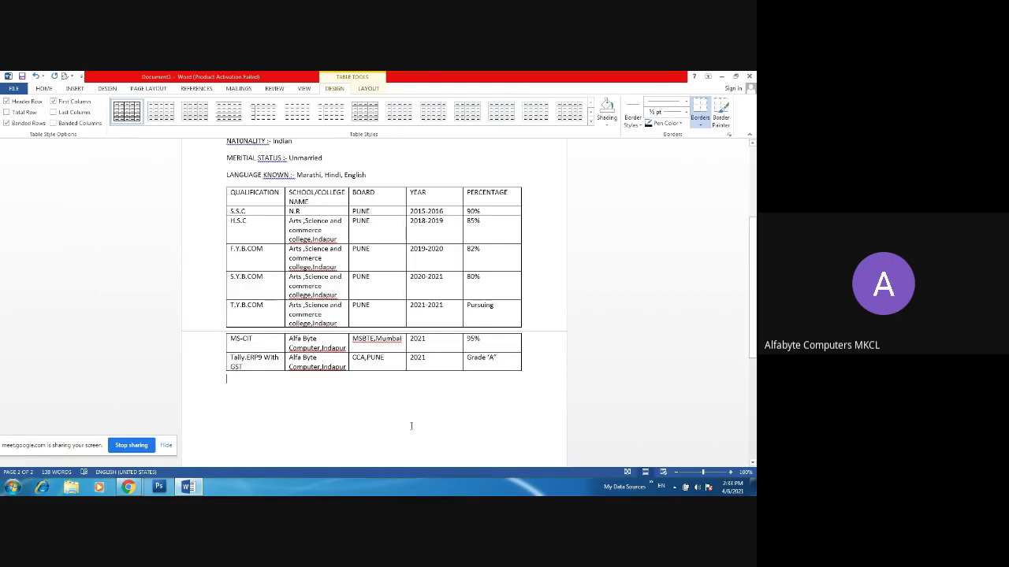
pyautogui.click(349, 423)
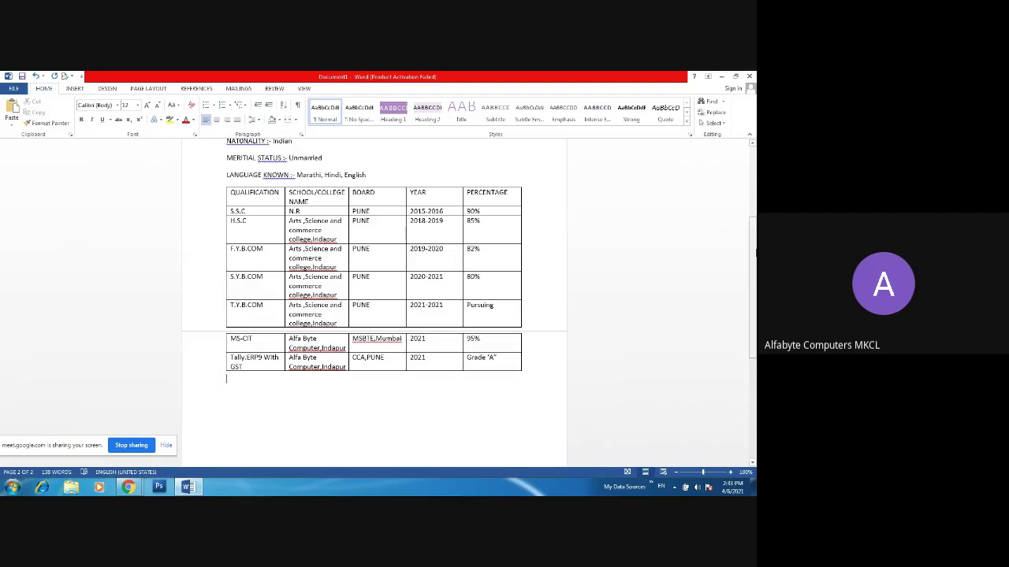
# - Insert the heading 'EDUCATIONAL INFORMATION :-' on a new line after LANGUAGE KNOWN
pyautogui.moveTo(754, 261)
pyautogui.mouseDown()
pyautogui.moveTo(752, 272)
pyautogui.moveTo(752, 247)
pyautogui.mouseUp()
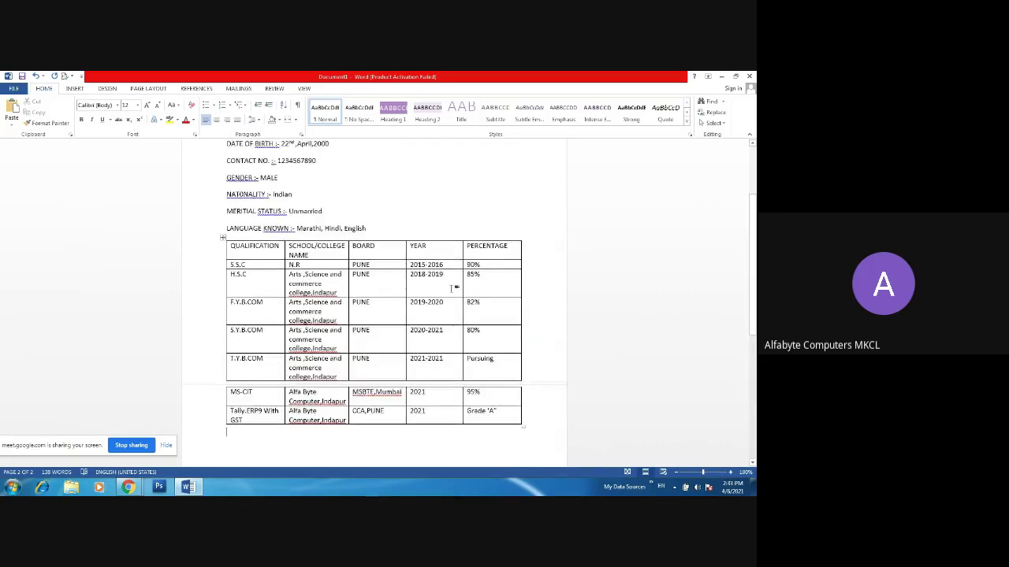
pyautogui.click(374, 227)
pyautogui.press('Return')
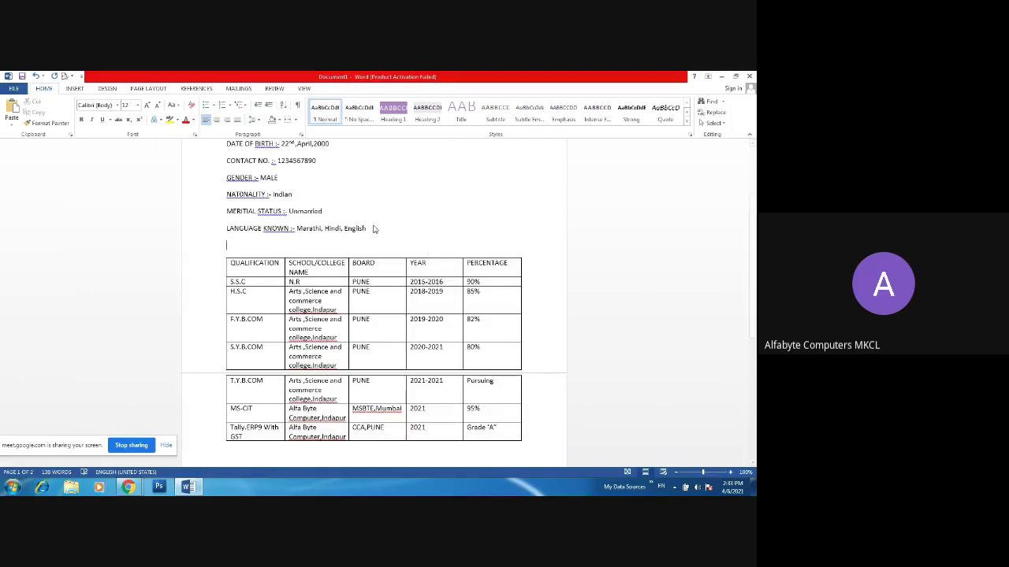
pyautogui.write('EDUCATIONAL INFOR')
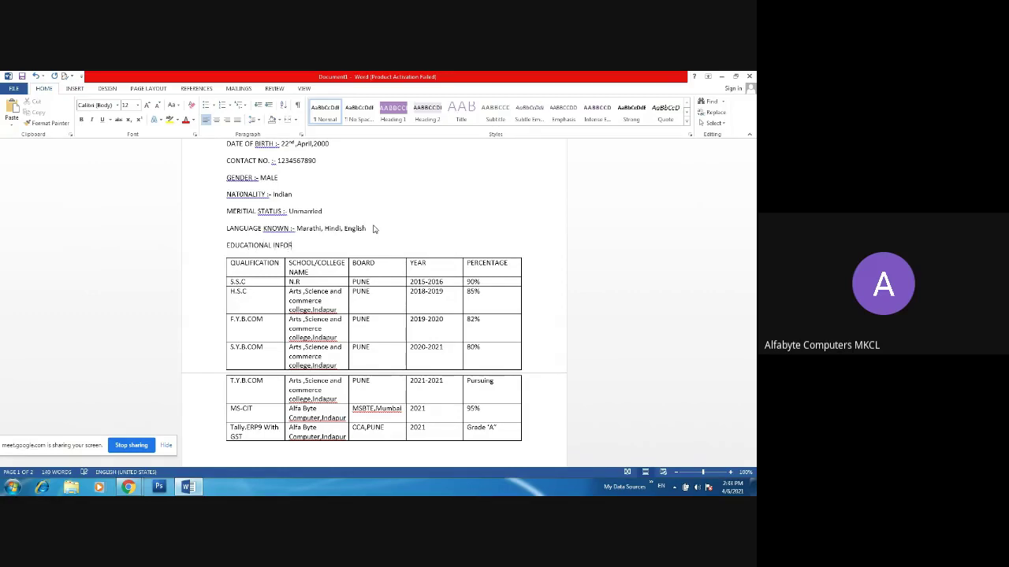
pyautogui.write('MATION :-')
pyautogui.moveTo(754, 195); pyautogui.dragTo(754, 367)
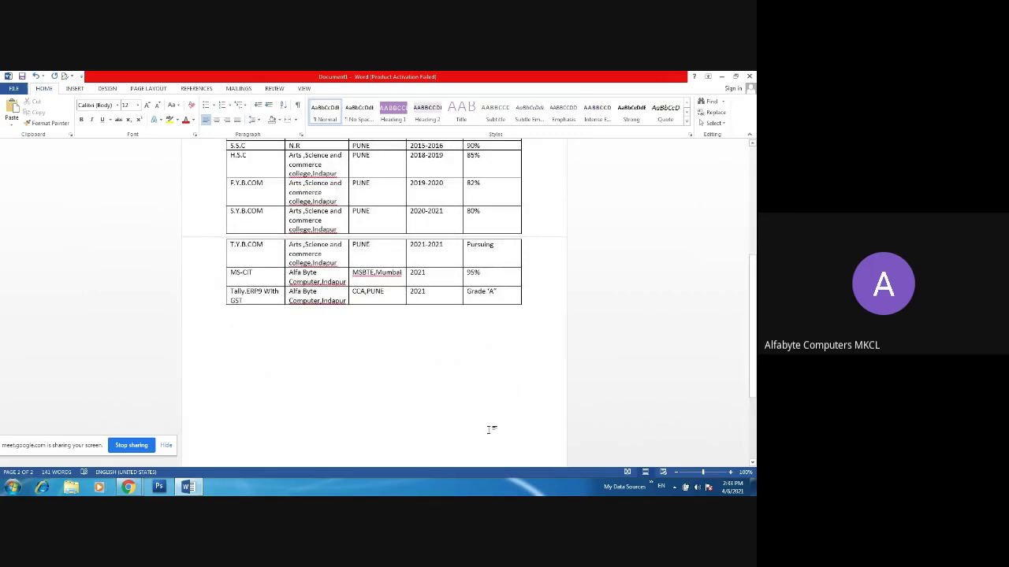
# - Type the heading 'Job Experience' below the education table
pyautogui.write('JO')
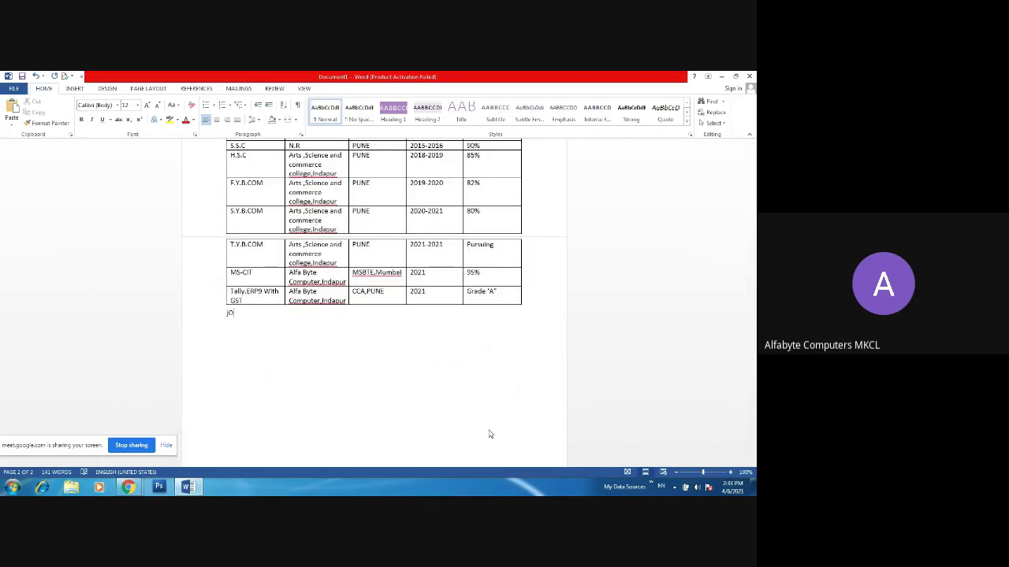
pyautogui.press('BackSpace')
pyautogui.press('BackSpace')
pyautogui.write('Job Experience')
# - Admit the waiting person in the Google Meet call, then return to Word
pyautogui.moveTo(129, 487)
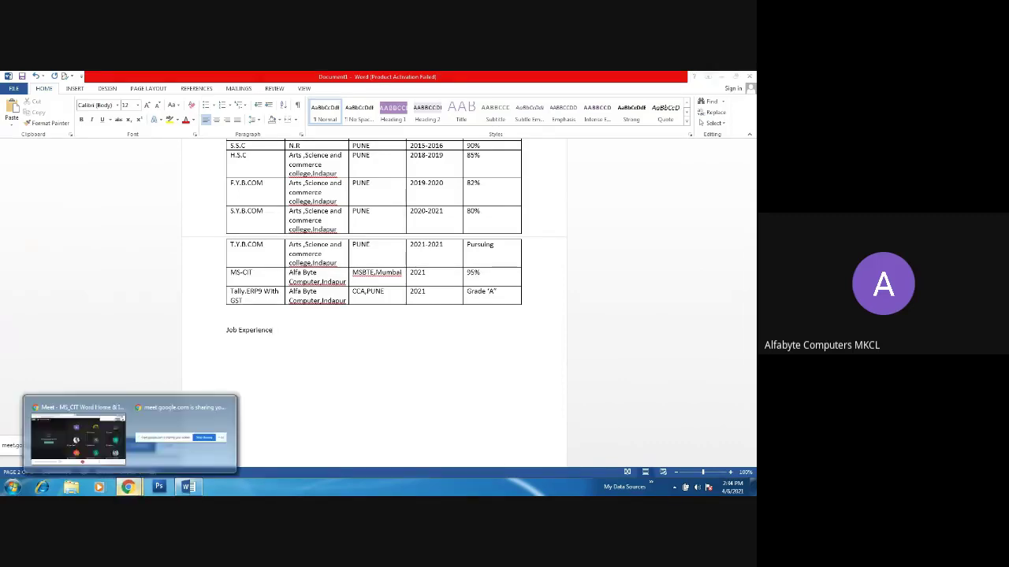
pyautogui.click(86, 410)
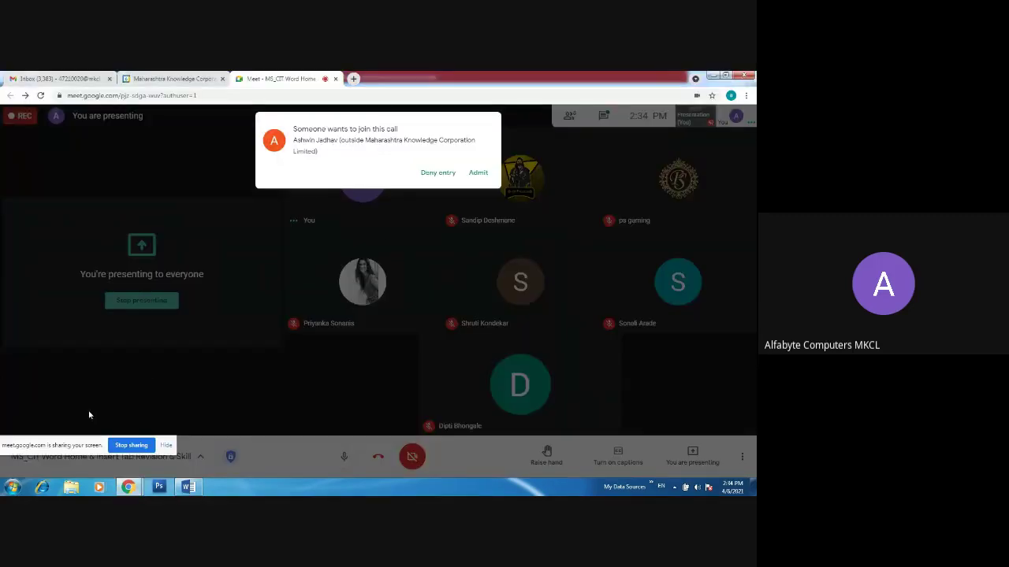
pyautogui.click(474, 173)
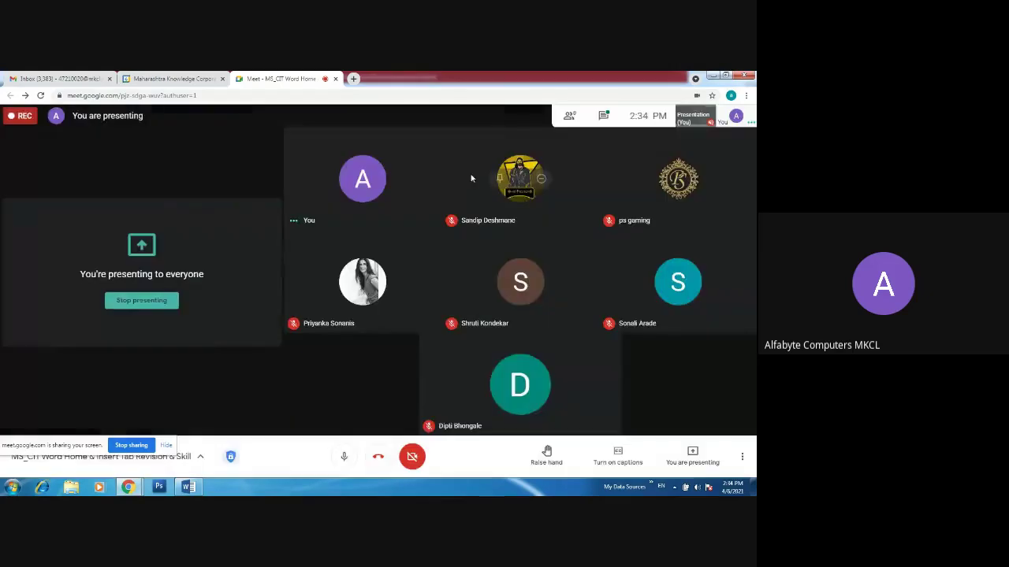
pyautogui.click(188, 487)
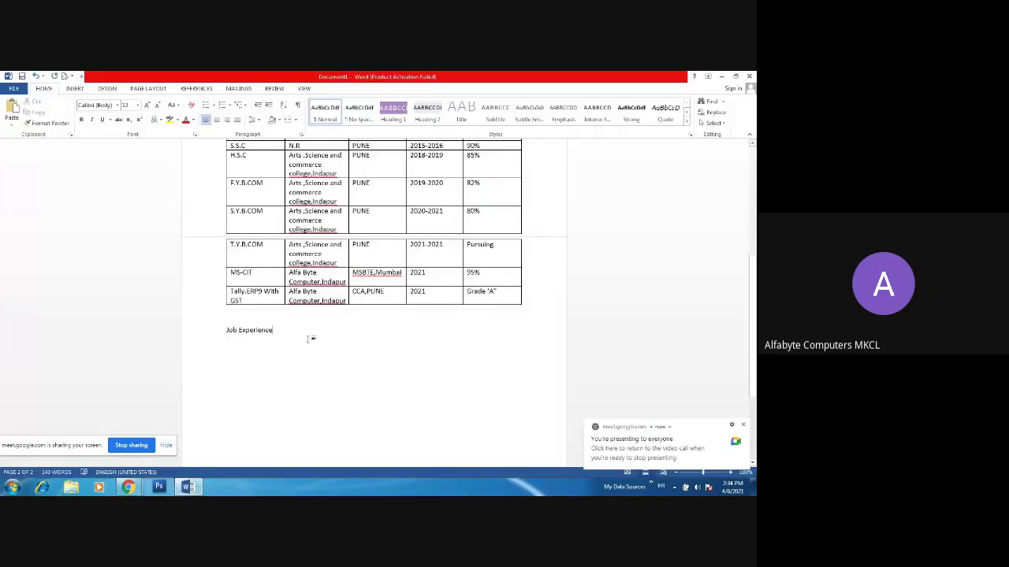
# - Complete the heading with ':-' and add an indented item '1. Alfa Byte Computer, Indapur'
pyautogui.write(':-')
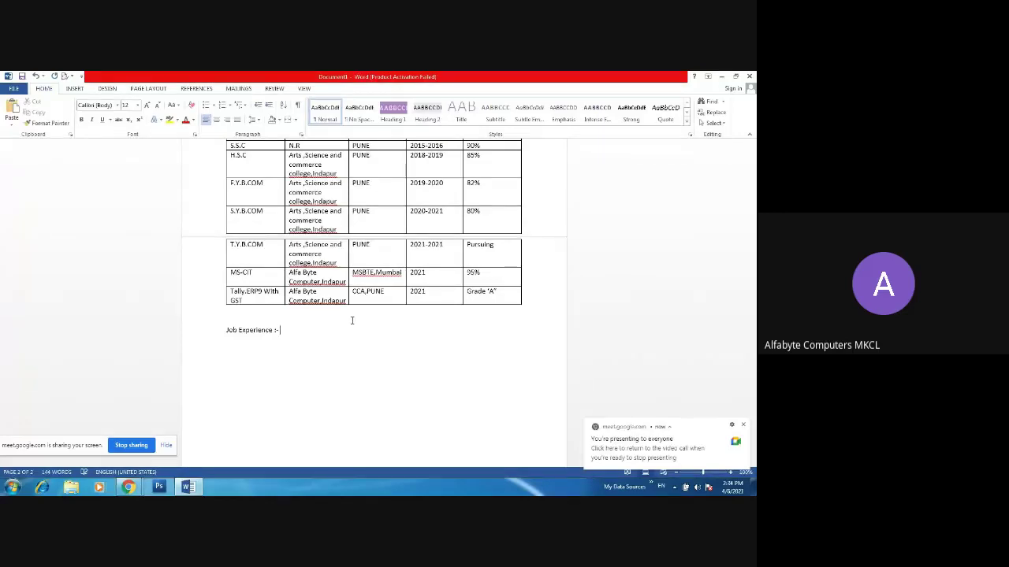
pyautogui.press('Return')
pyautogui.press('Tab')
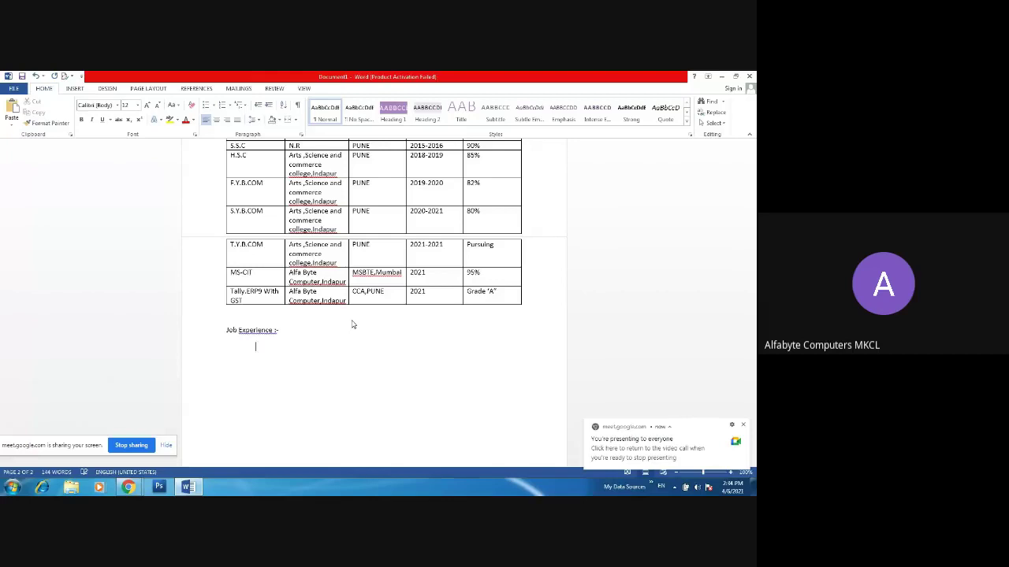
pyautogui.press('Tab')
pyautogui.write('1. ')
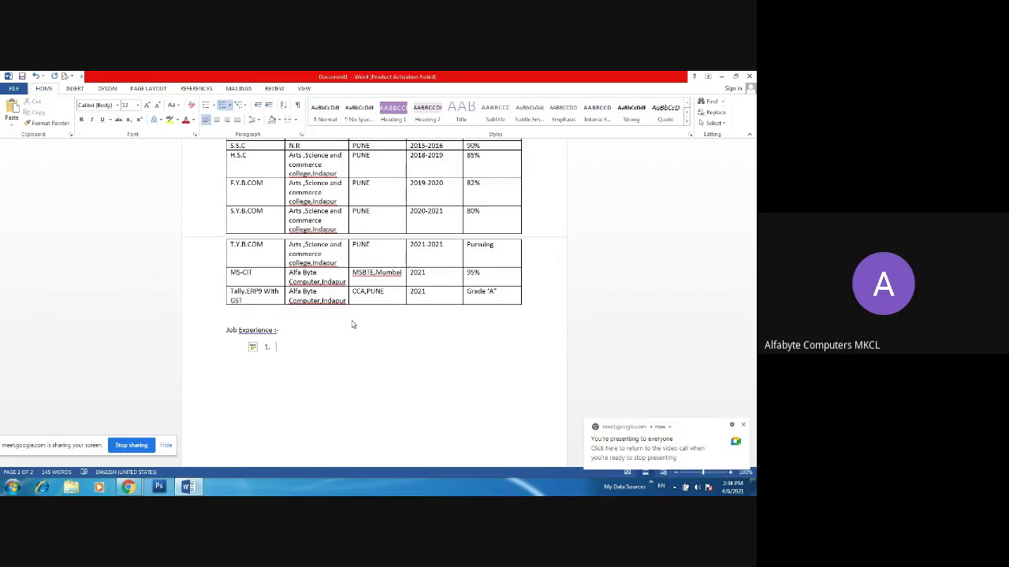
pyautogui.write('Alf')
pyautogui.press('BackSpace')
pyautogui.write('fa')
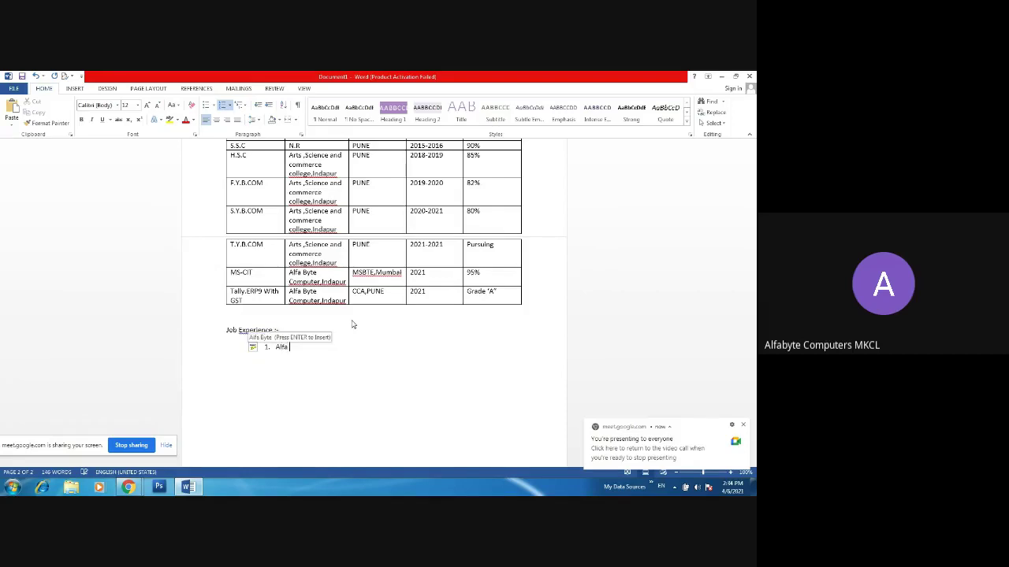
pyautogui.write(' byte')
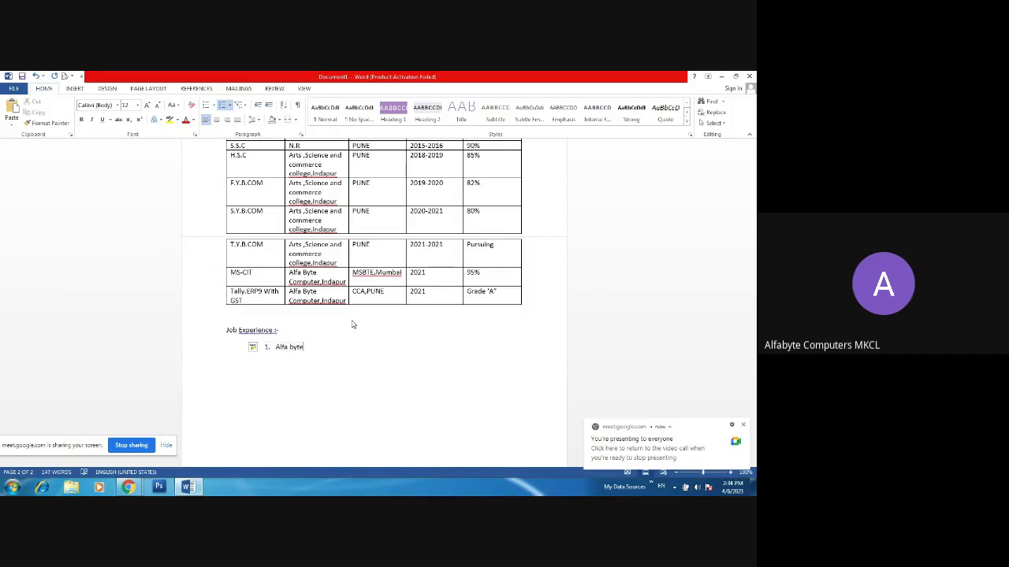
pyautogui.press('BackSpace')
pyautogui.press('BackSpace')
pyautogui.press('BackSpace')
pyautogui.press('BackSpace')
pyautogui.press('BackSpace')
pyautogui.write('B')
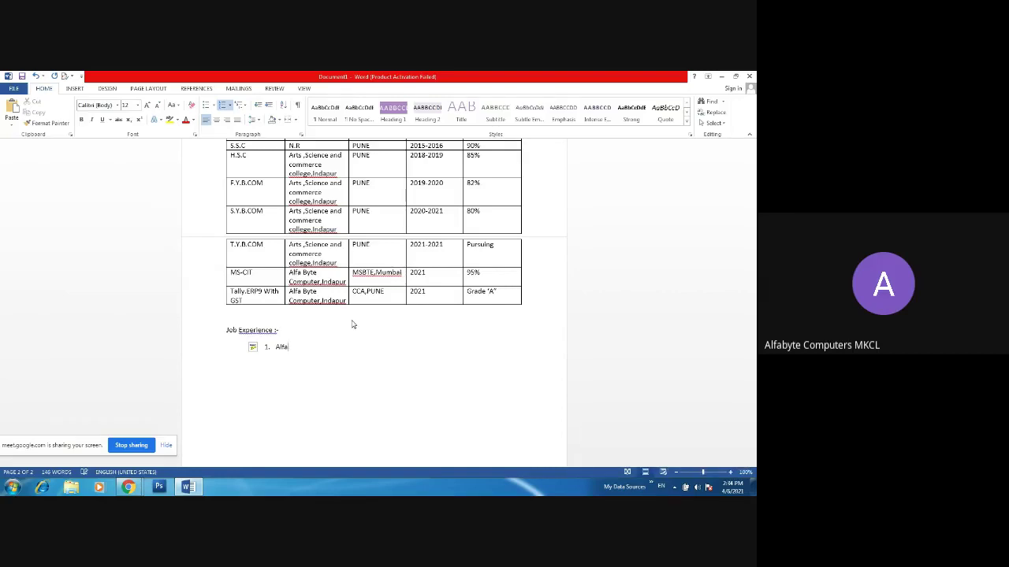
pyautogui.write(' B')
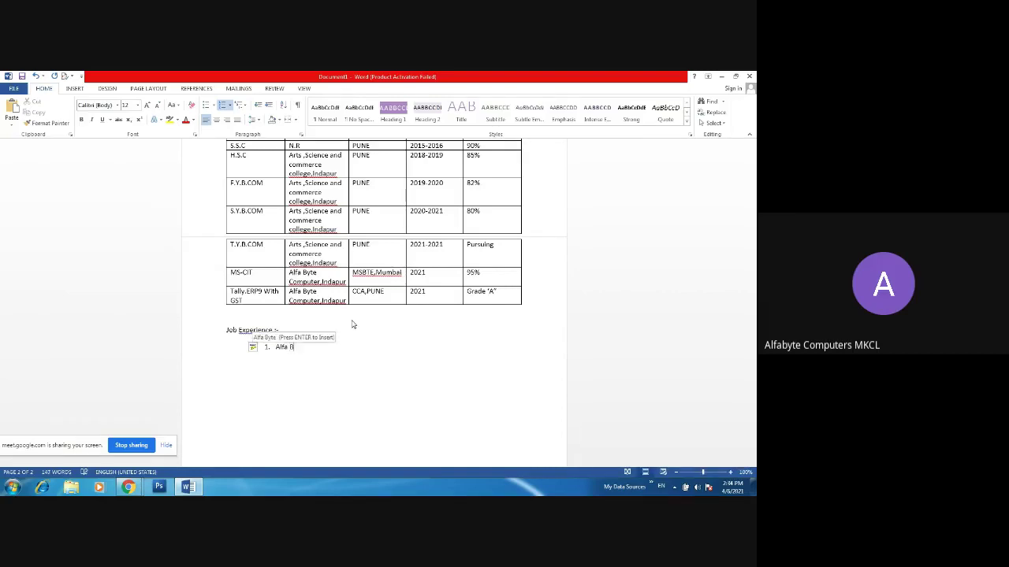
pyautogui.write('yte C')
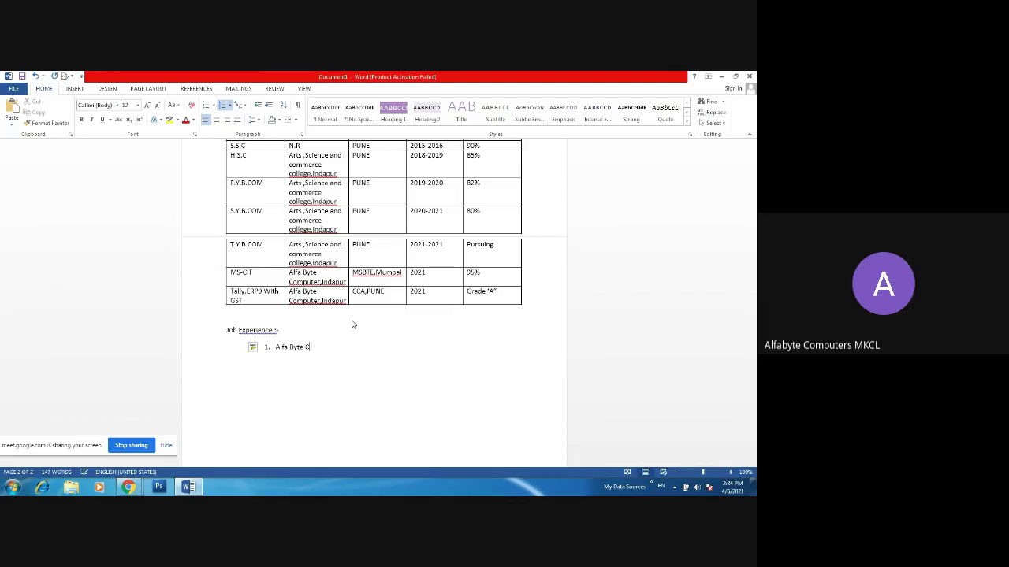
pyautogui.write('ompute')
pyautogui.write('r , (')
pyautogui.write('ndapur')
# - Let another attendee into the Google Meet call and switch back to the resume
pyautogui.click(128, 487)
pyautogui.click(110, 437)
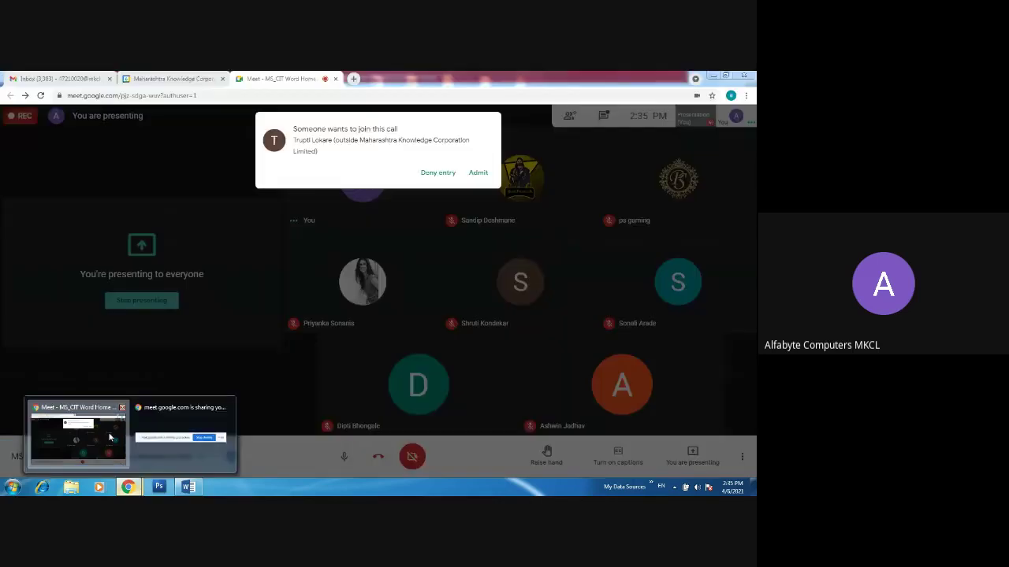
pyautogui.click(479, 172)
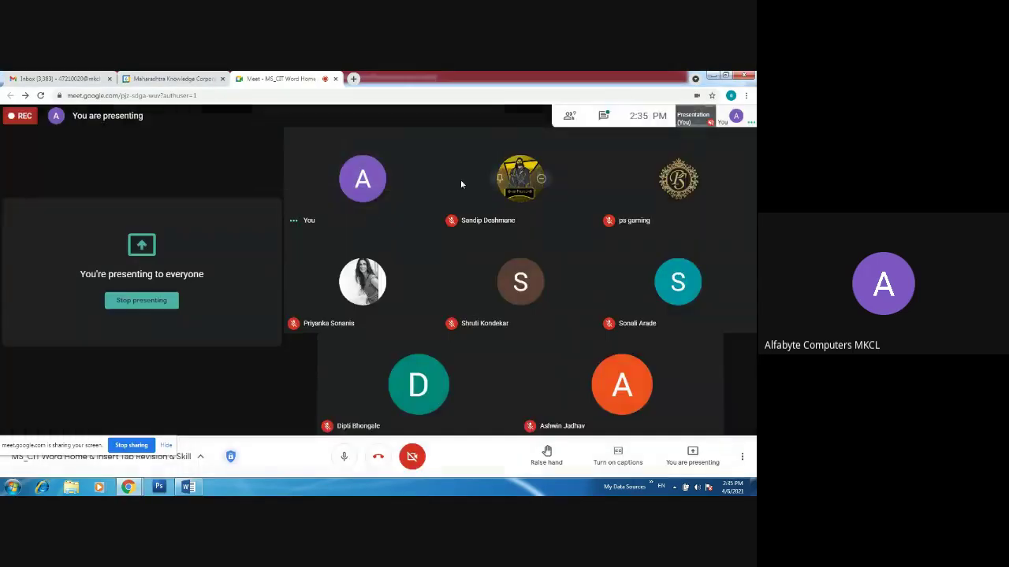
pyautogui.click(187, 487)
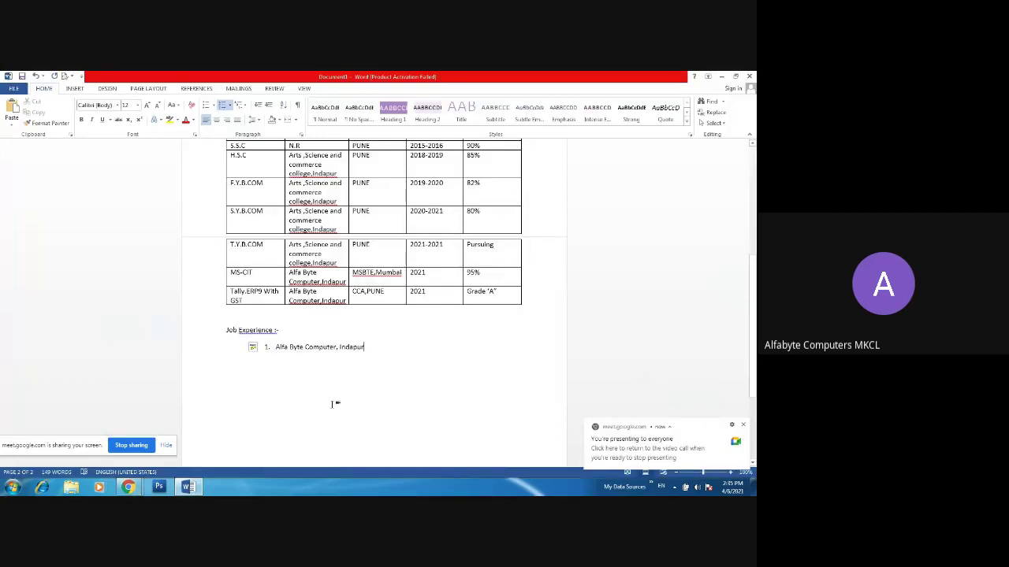
# - Add the unnumbered line '( Computer Instructor ) Experience 2 Years' under the first job entry
pyautogui.press('Return')
pyautogui.press('BackSpace')
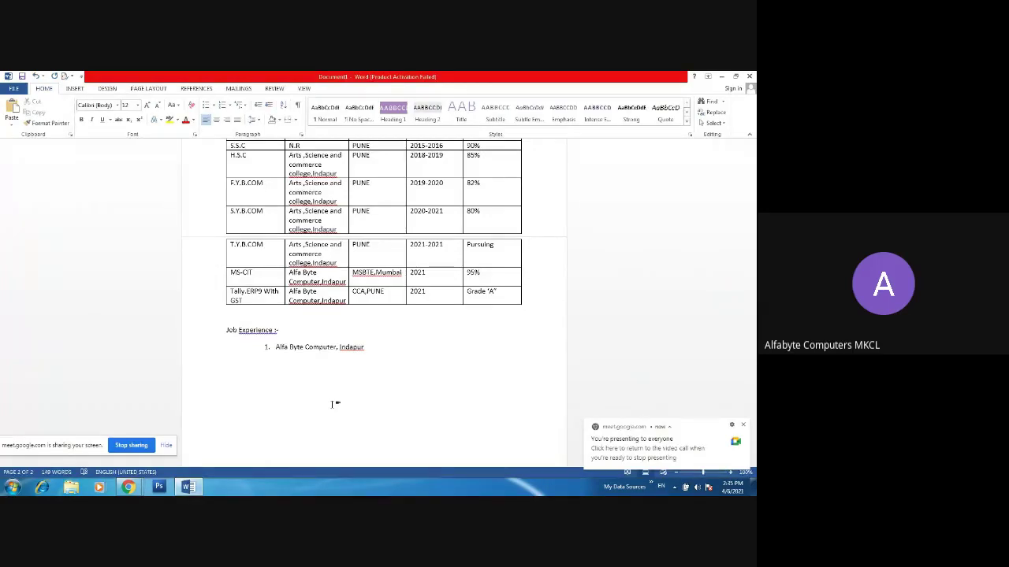
pyautogui.write('Computer Instructor')
pyautogui.press('Left')
pyautogui.press('Left')
pyautogui.press('Left')
pyautogui.press('Left')
pyautogui.press('Left')
pyautogui.press('Left')
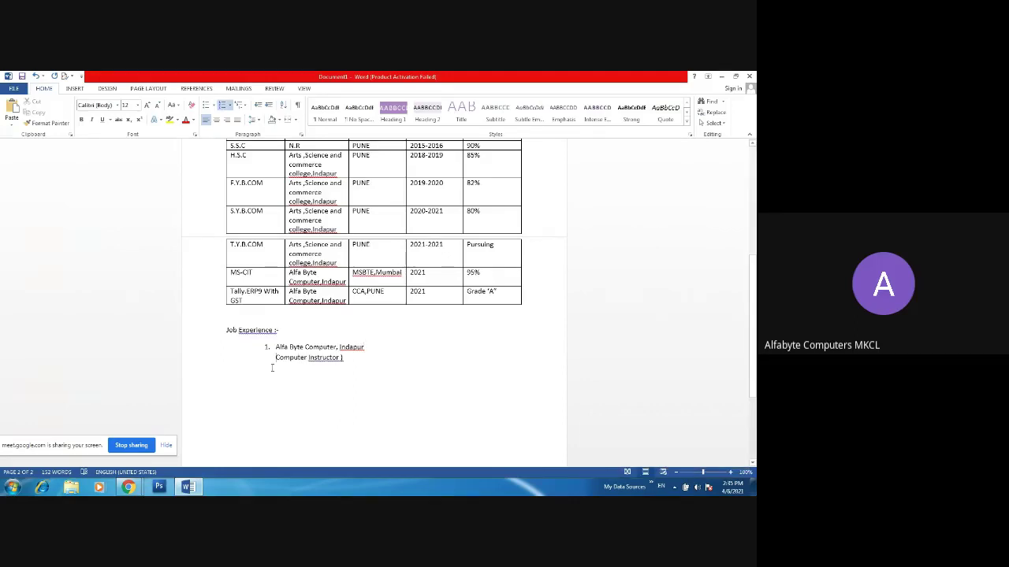
pyautogui.write('(')
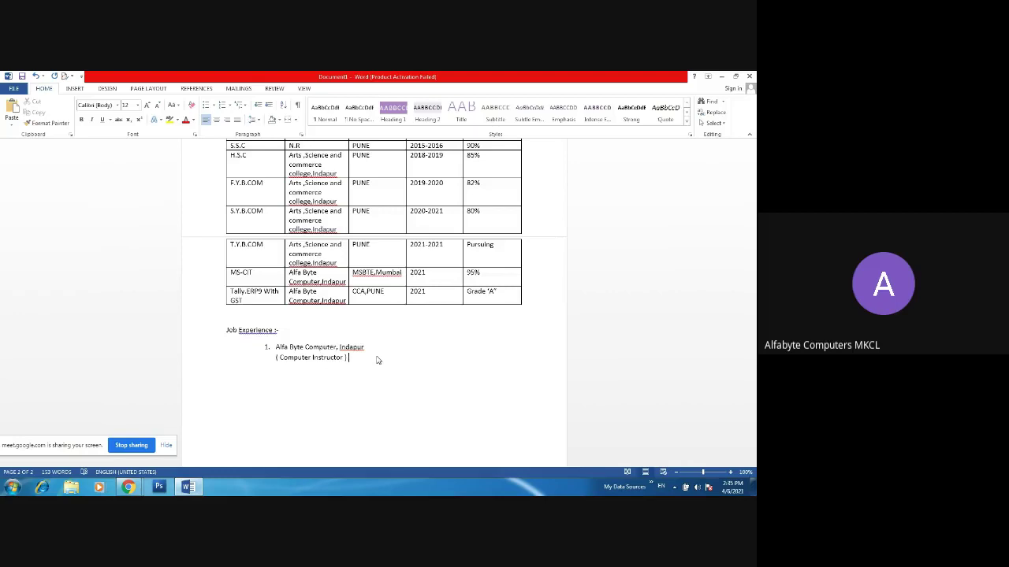
pyautogui.write('Experience')
pyautogui.write('2 Years')
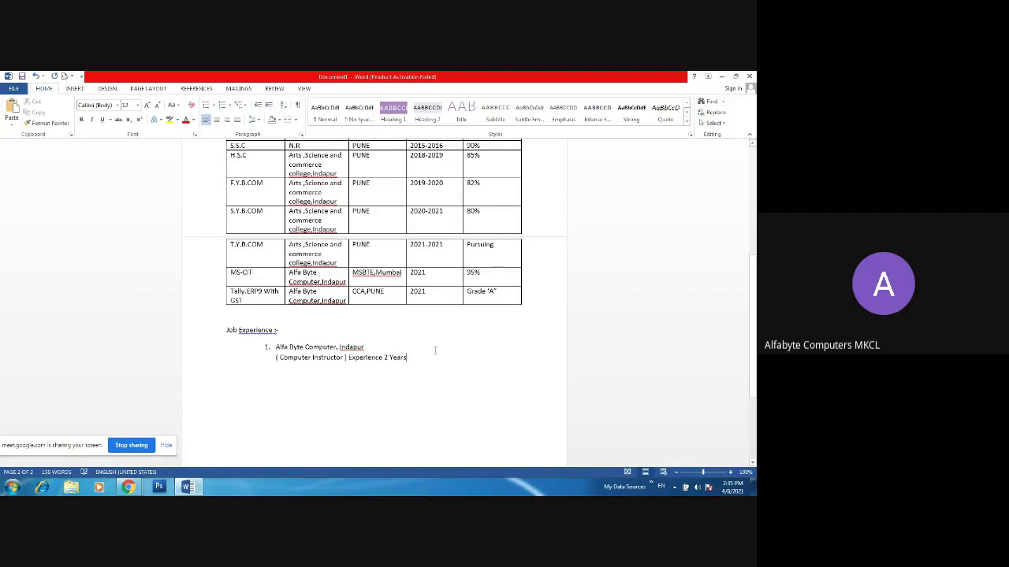
pyautogui.moveTo(755, 319); pyautogui.dragTo(755, 245)
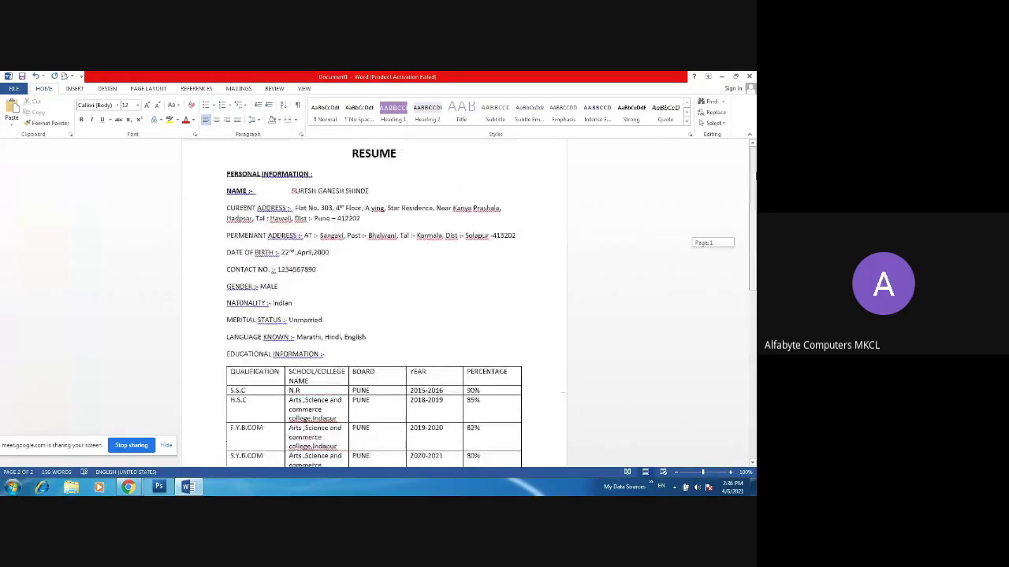
# - Make the applicant's name on the NAME line bold
pyautogui.click(291, 194)
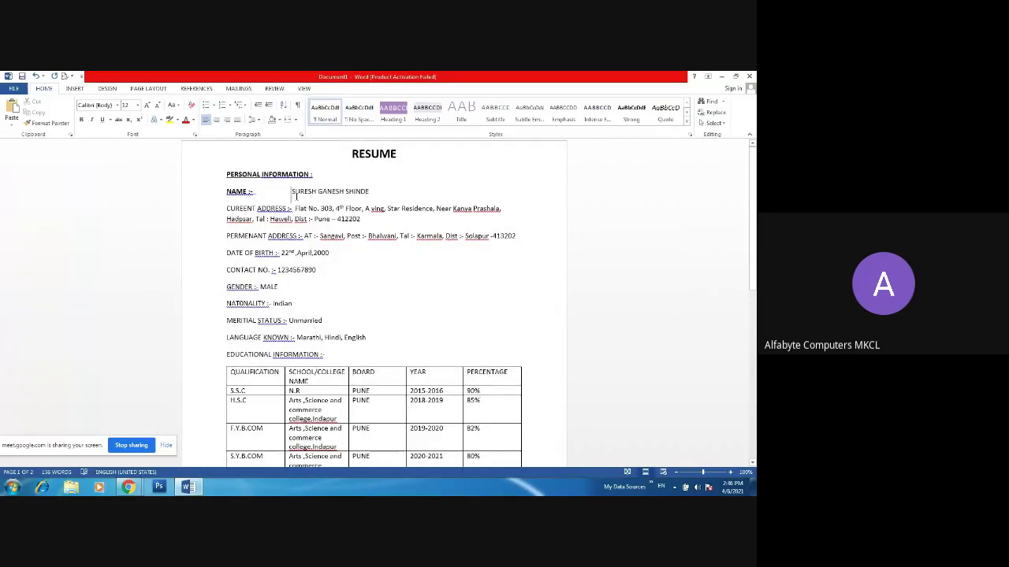
pyautogui.moveTo(290, 194); pyautogui.dragTo(370, 191)
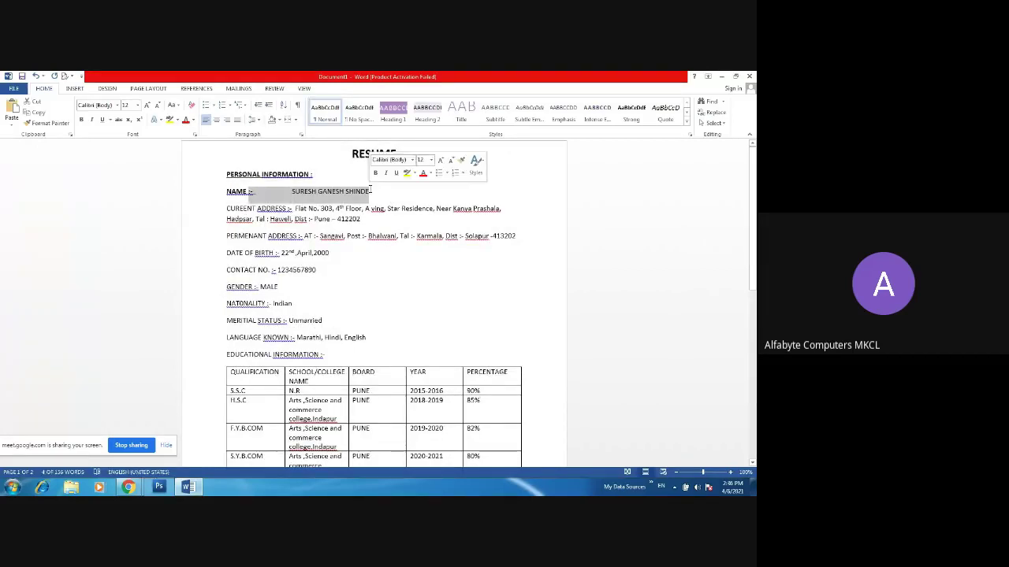
pyautogui.click(364, 193)
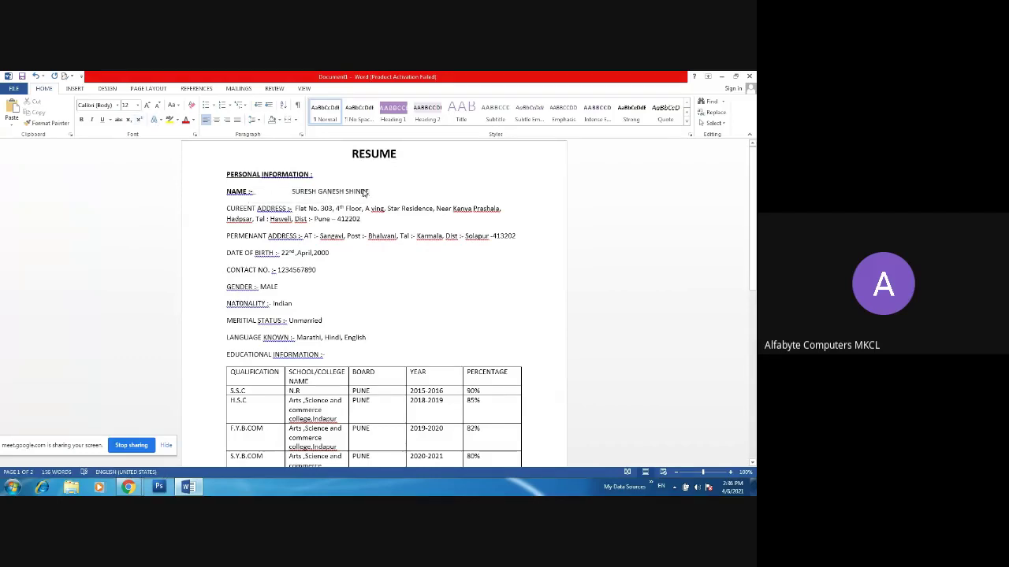
pyautogui.hotkey('shift', 'Left')
pyautogui.hotkey('shift', 'Left')
pyautogui.hotkey('shift', 'Left')
pyautogui.hotkey('shift', 'Left')
pyautogui.hotkey('shift', 'Left')
pyautogui.hotkey('shift', 'Left')
pyautogui.hotkey('shift', 'Left')
pyautogui.hotkey('shift', 'Left')
pyautogui.hotkey('shift', 'Left')
pyautogui.hotkey('shift', 'Left')
pyautogui.hotkey('shift', 'Left')
pyautogui.hotkey('shift', 'Left')
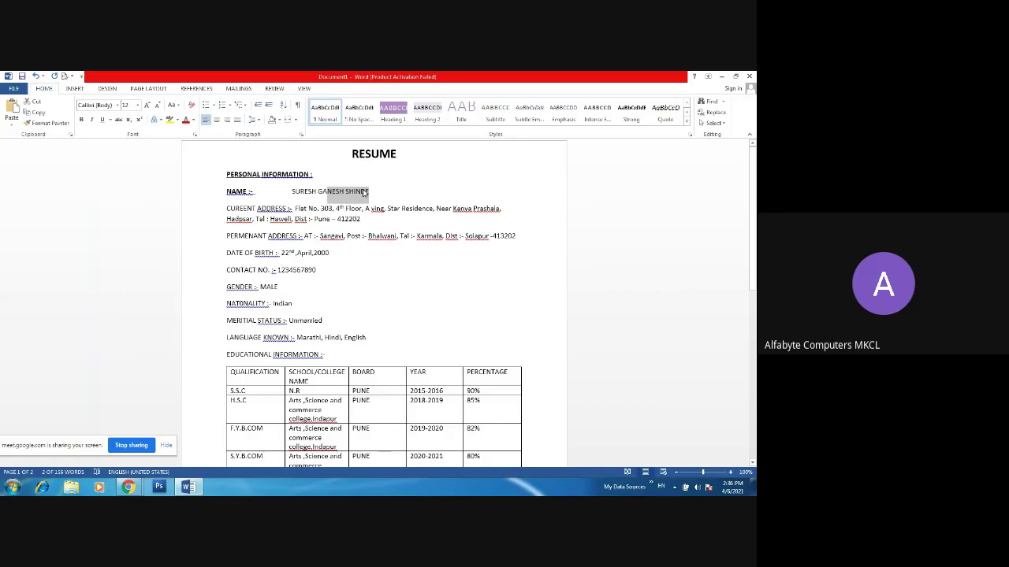
pyautogui.hotkey('shift', 'Left')
pyautogui.hotkey('shift', 'Left')
pyautogui.hotkey('shift', 'Left')
pyautogui.hotkey('shift', 'Left')
pyautogui.hotkey('shift', 'Left')
pyautogui.hotkey('shift', 'Left')
pyautogui.hotkey('shift', 'Left')
pyautogui.hotkey('shift', 'Left')
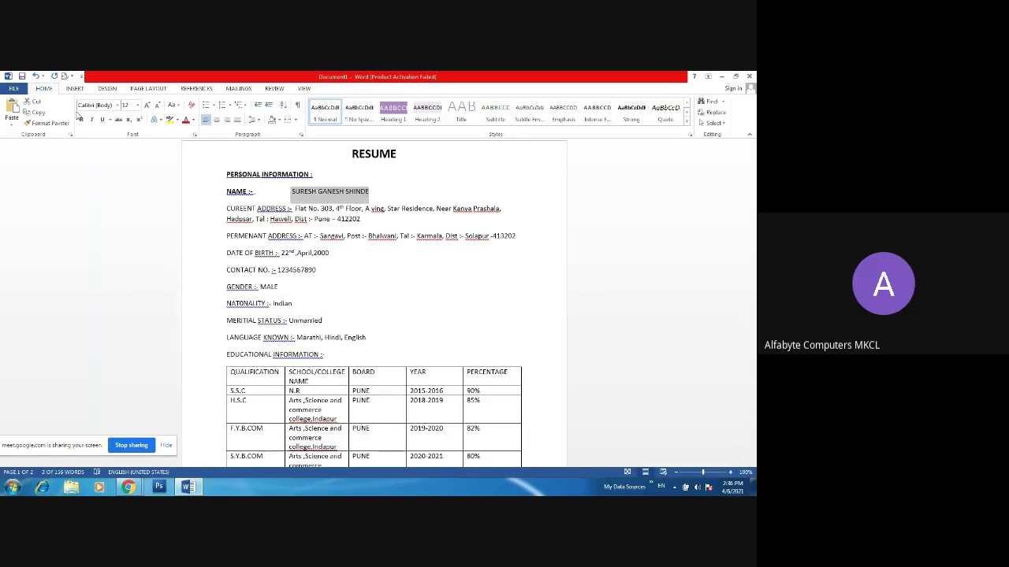
pyautogui.click(81, 120)
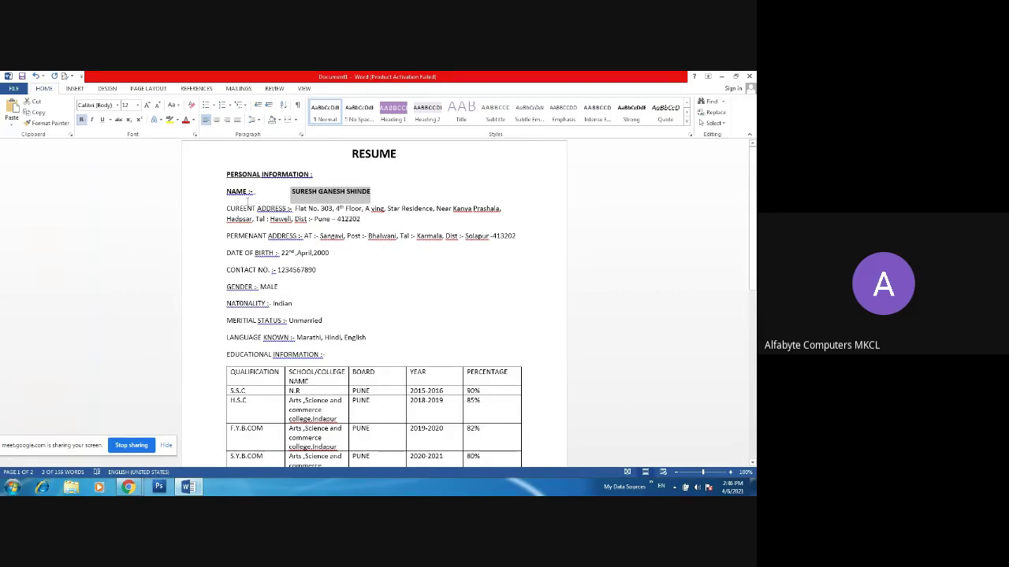
pyautogui.click(294, 209)
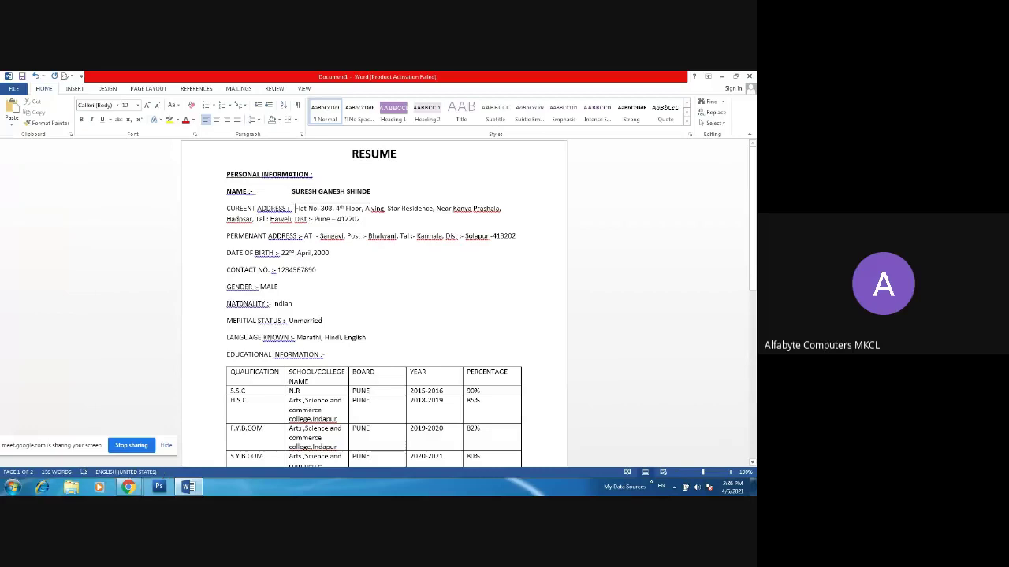
# - Turn off the underline on the NAME label
pyautogui.click(251, 191)
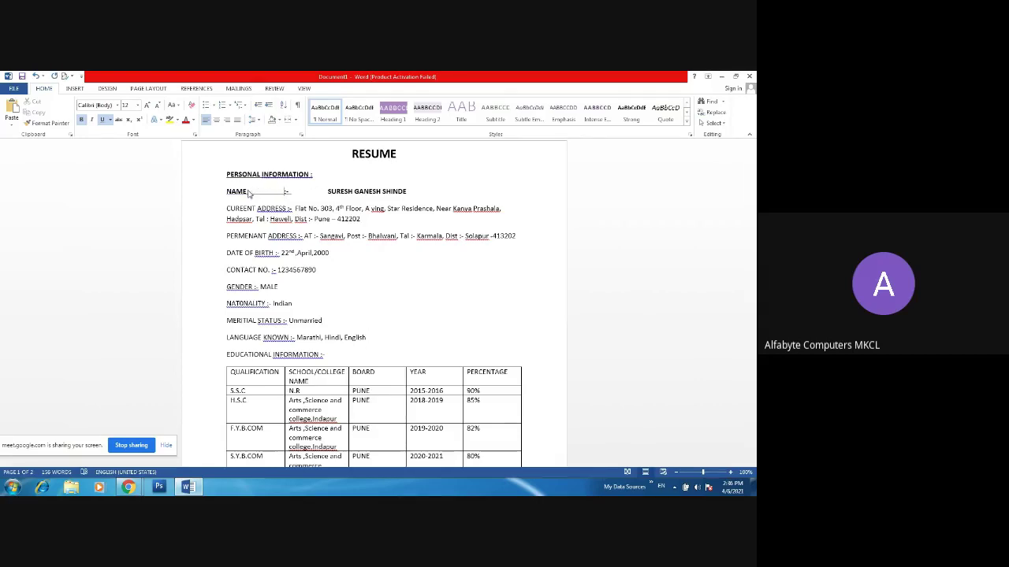
pyautogui.moveTo(327, 192); pyautogui.dragTo(226, 191)
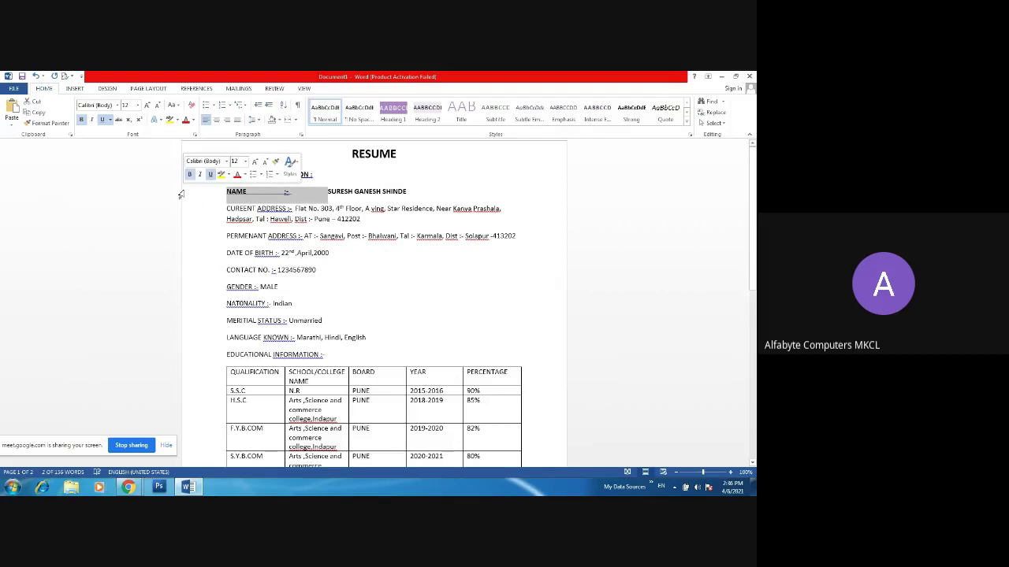
pyautogui.click(102, 119)
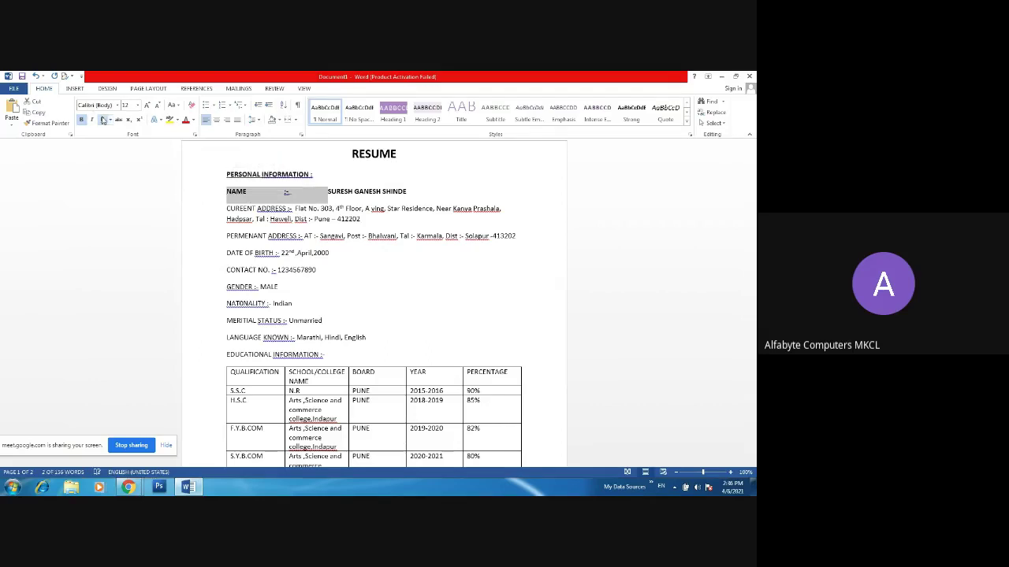
pyautogui.click(275, 191)
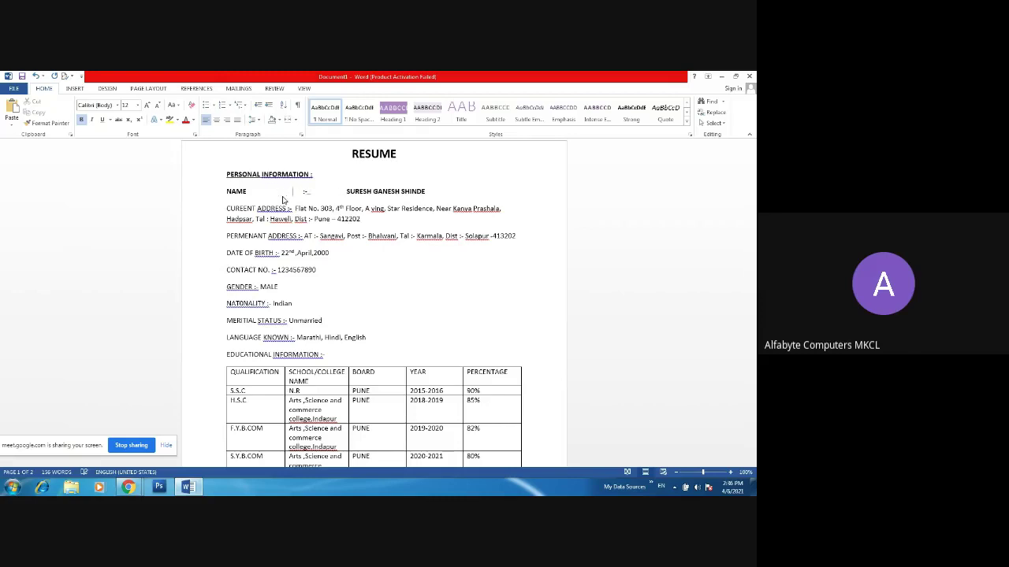
# - Set the NAME label and its ':-' to Underline None
pyautogui.moveTo(227, 192); pyautogui.dragTo(347, 204)
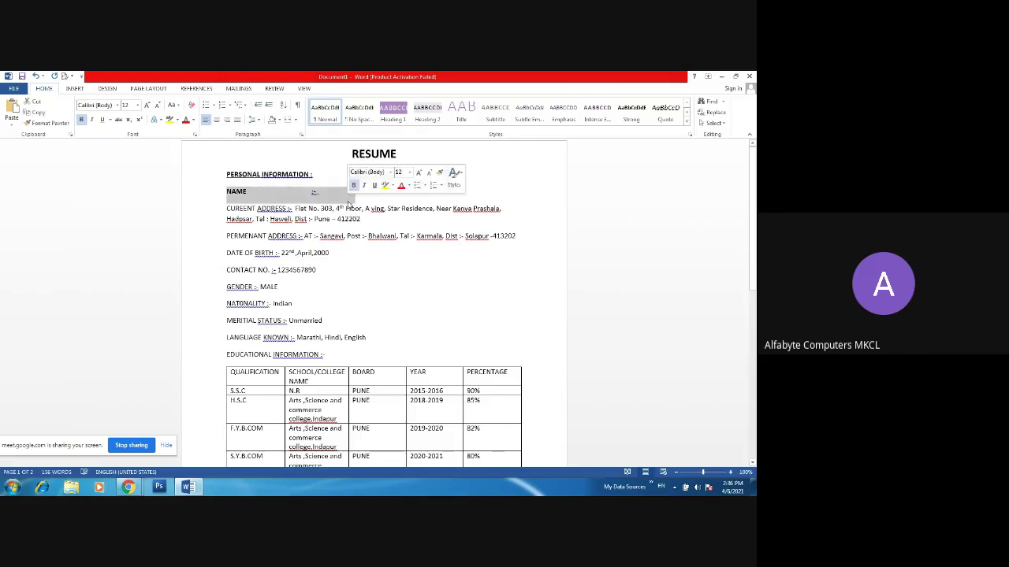
pyautogui.click(110, 120)
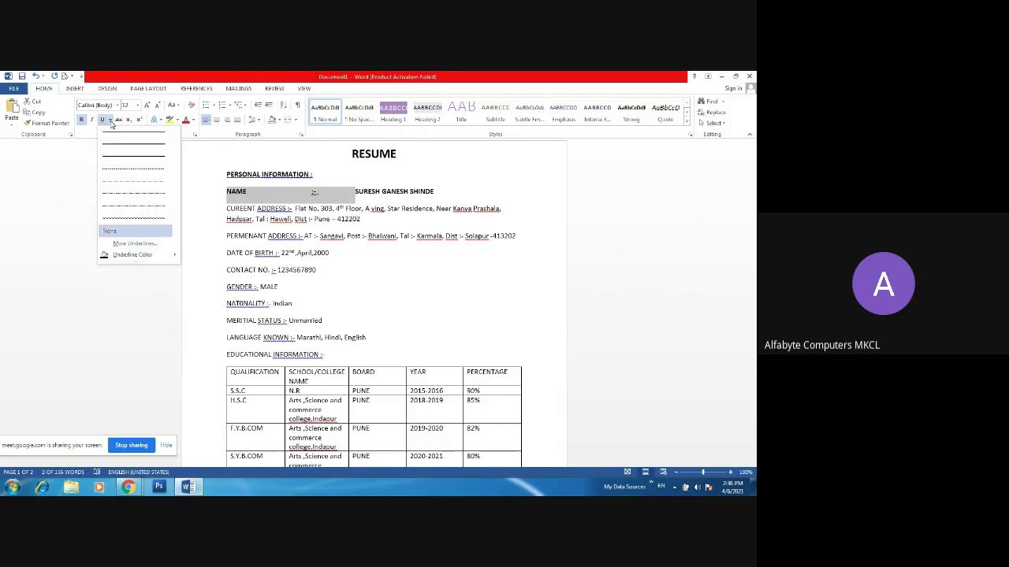
pyautogui.moveTo(132, 253)
pyautogui.click(127, 231)
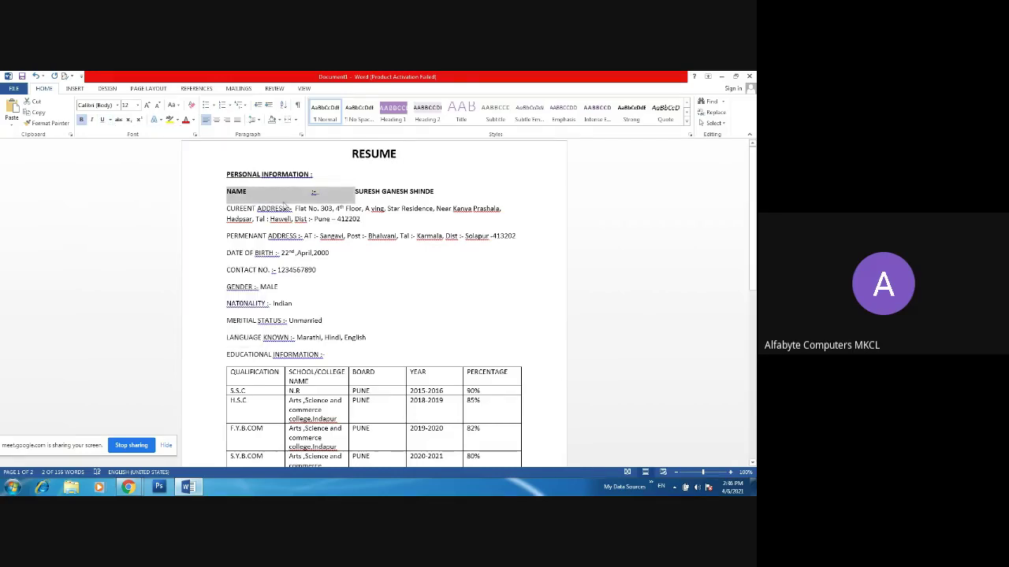
pyautogui.click(322, 173)
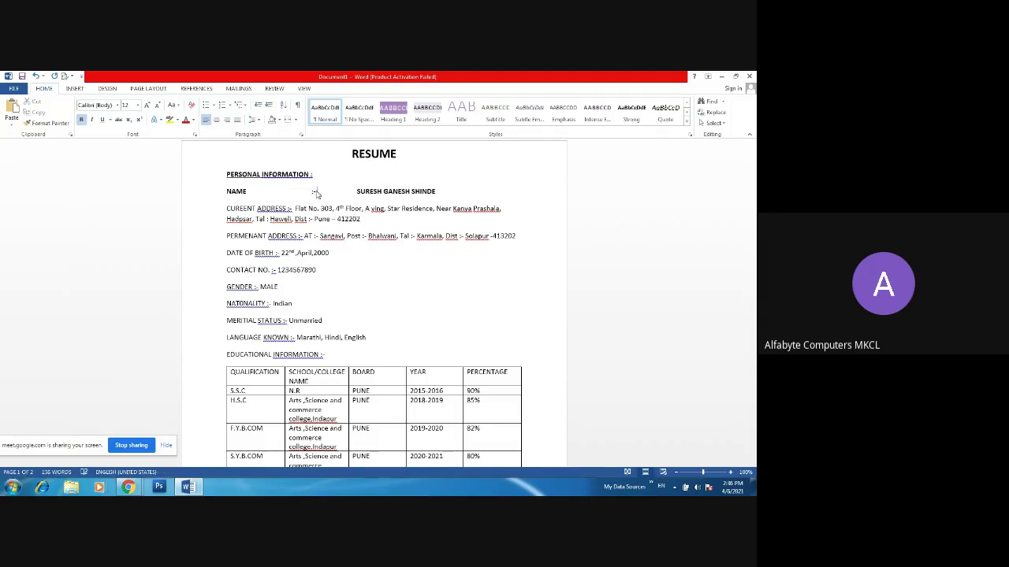
pyautogui.doubleClick(315, 193)
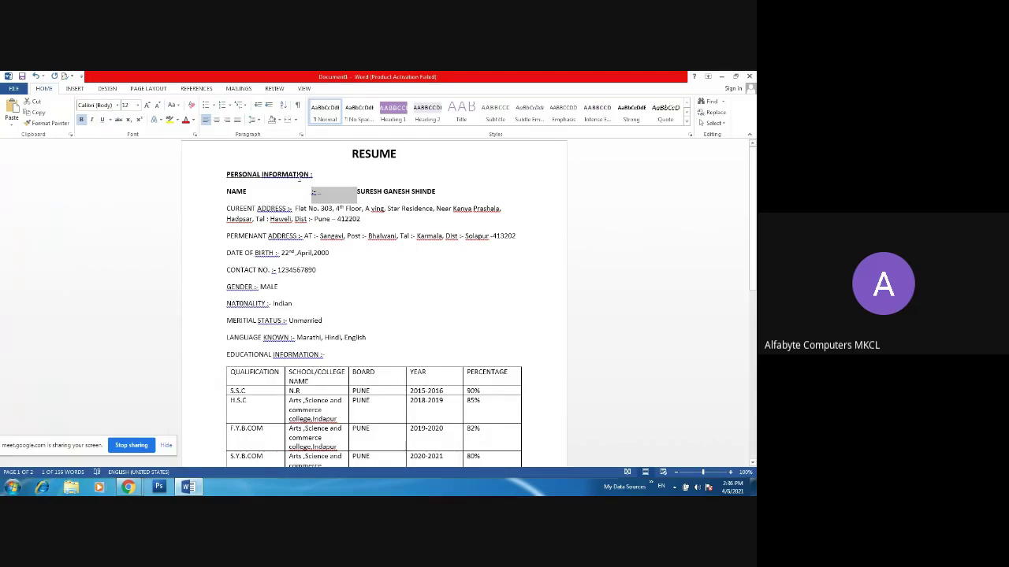
pyautogui.click(288, 204)
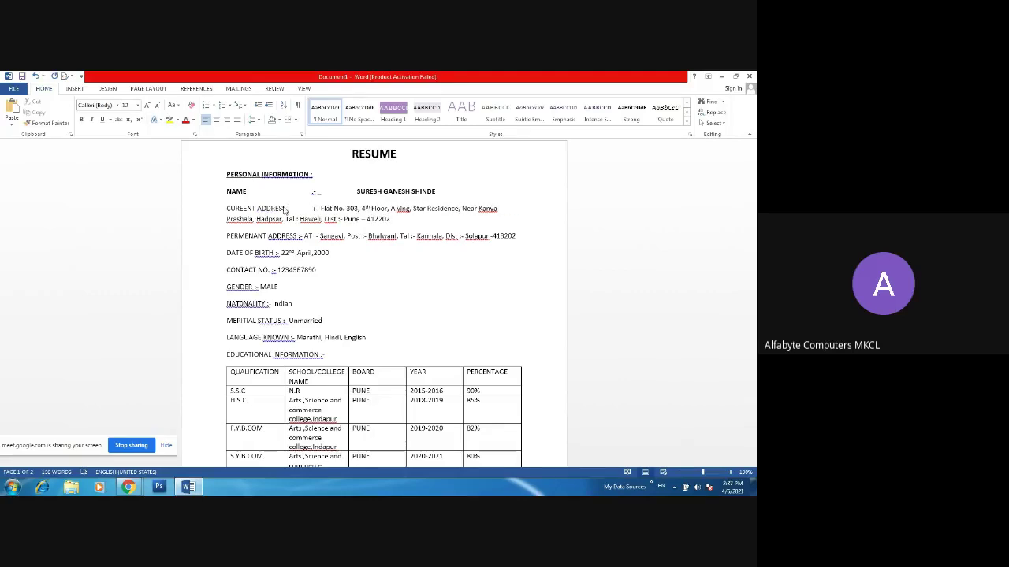
# - Select the current address paragraph and right-align it
pyautogui.click(223, 220)
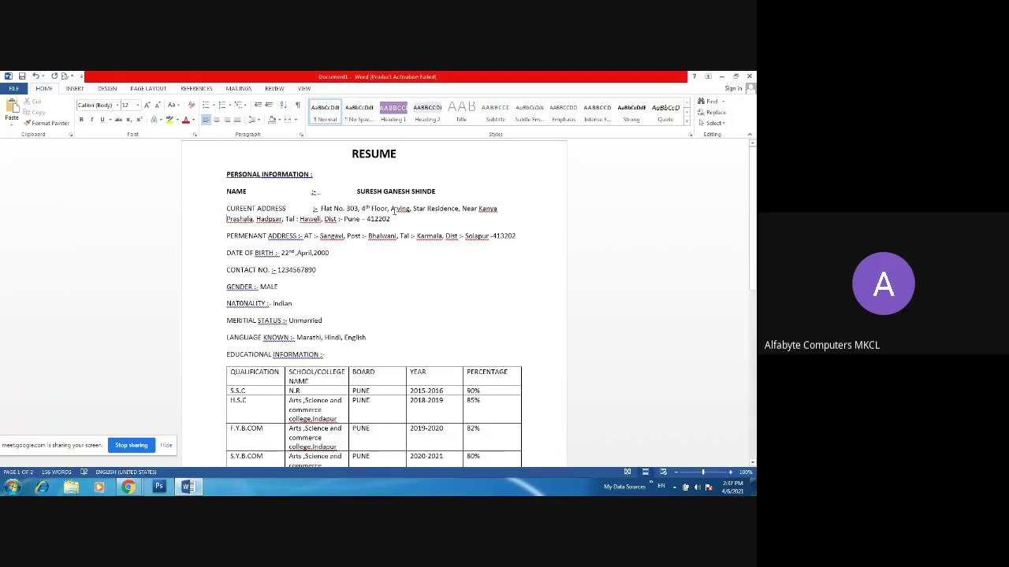
pyautogui.moveTo(394, 220); pyautogui.dragTo(218, 234)
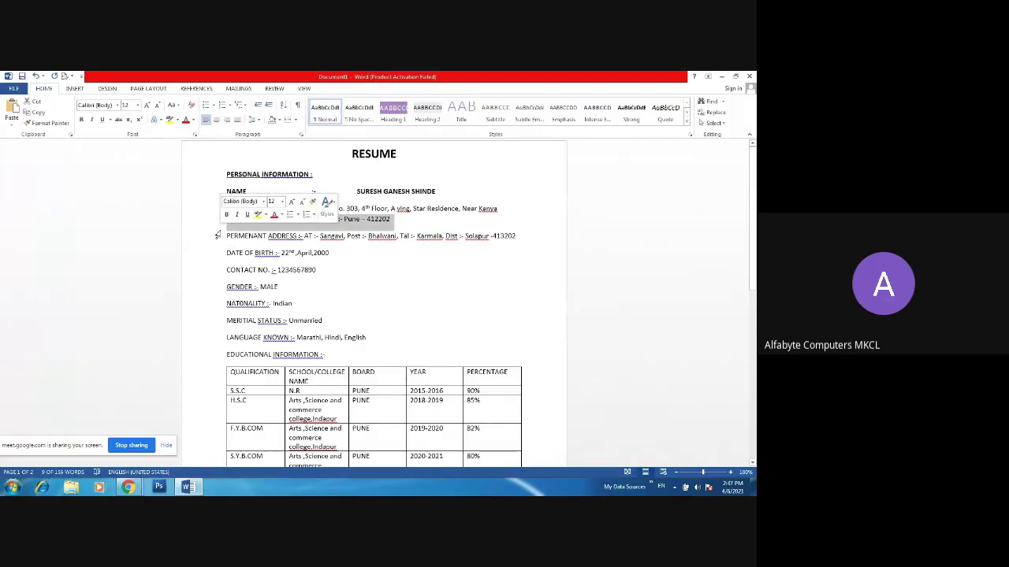
pyautogui.click(228, 120)
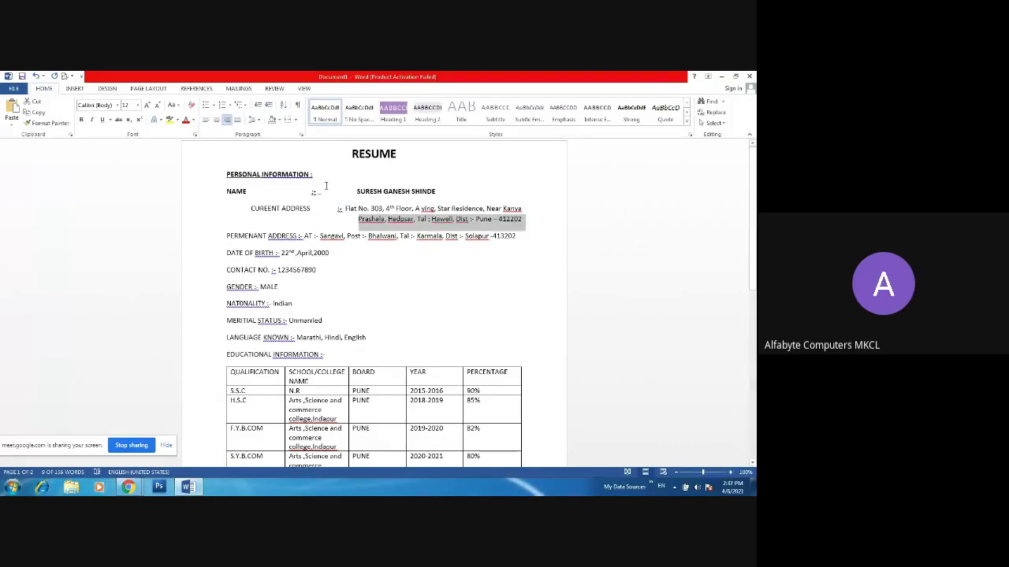
pyautogui.click(353, 228)
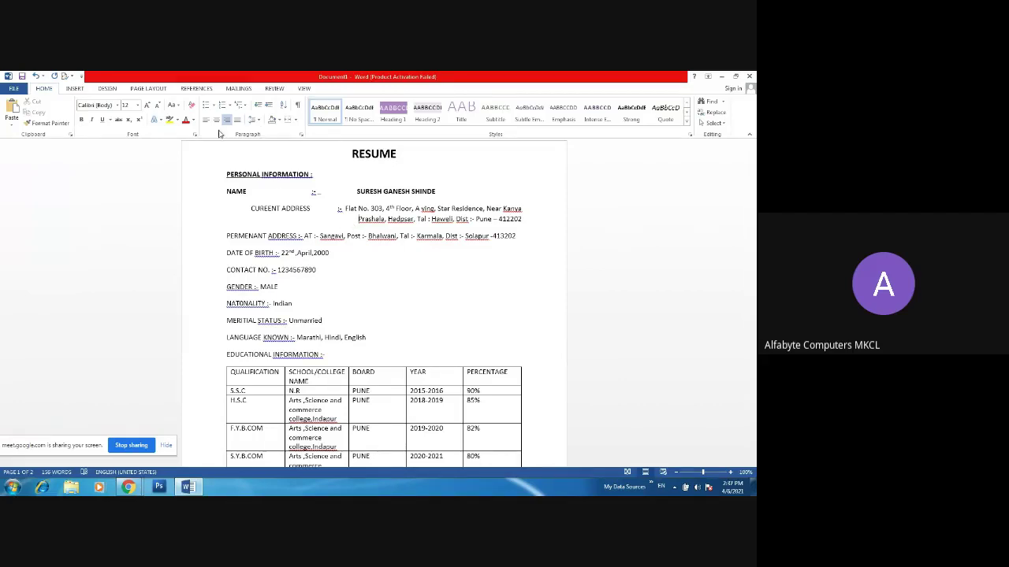
# - Adjust the address paragraph's indent with Increase/Decrease Indent to shift it further right
pyautogui.click(268, 105)
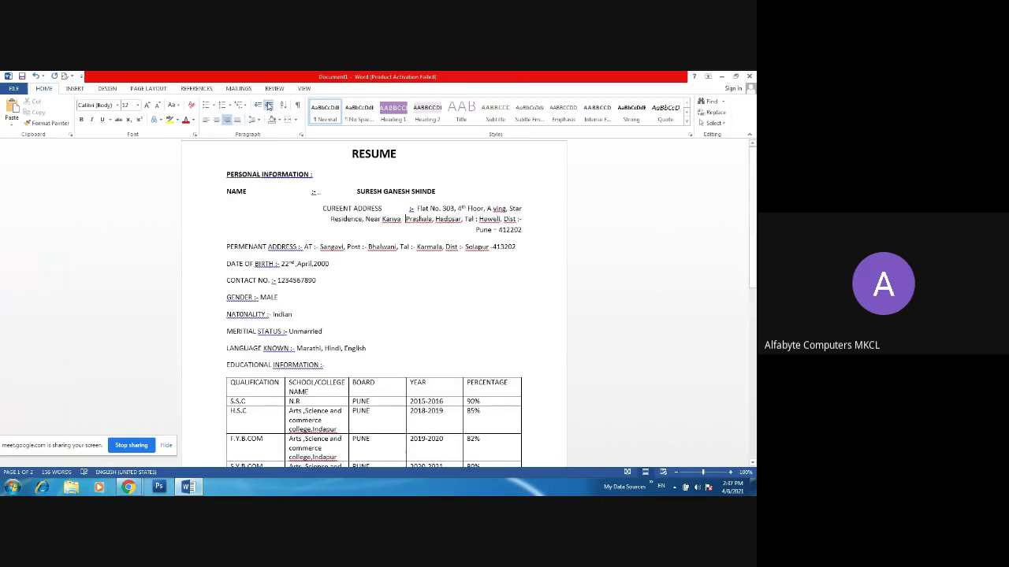
pyautogui.click(268, 106)
pyautogui.click(268, 105)
pyautogui.click(268, 106)
pyautogui.click(268, 106)
pyautogui.click(268, 105)
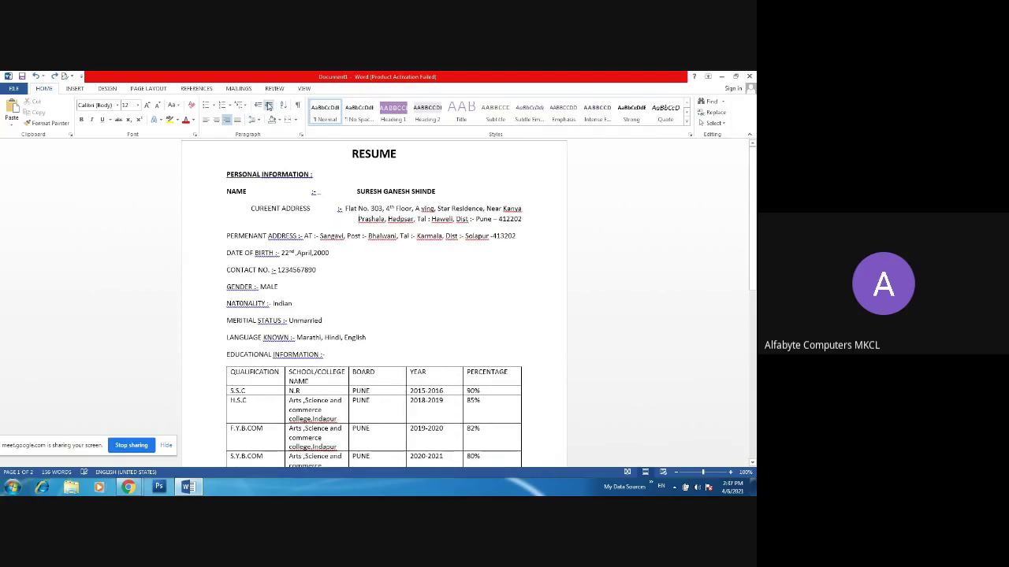
pyautogui.click(268, 106)
pyautogui.click(268, 105)
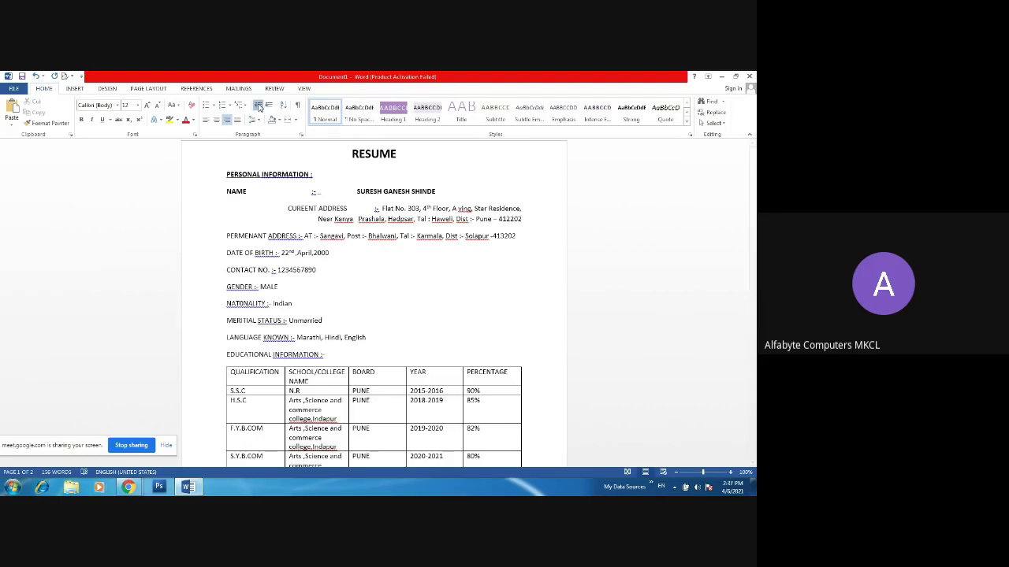
pyautogui.click(258, 105)
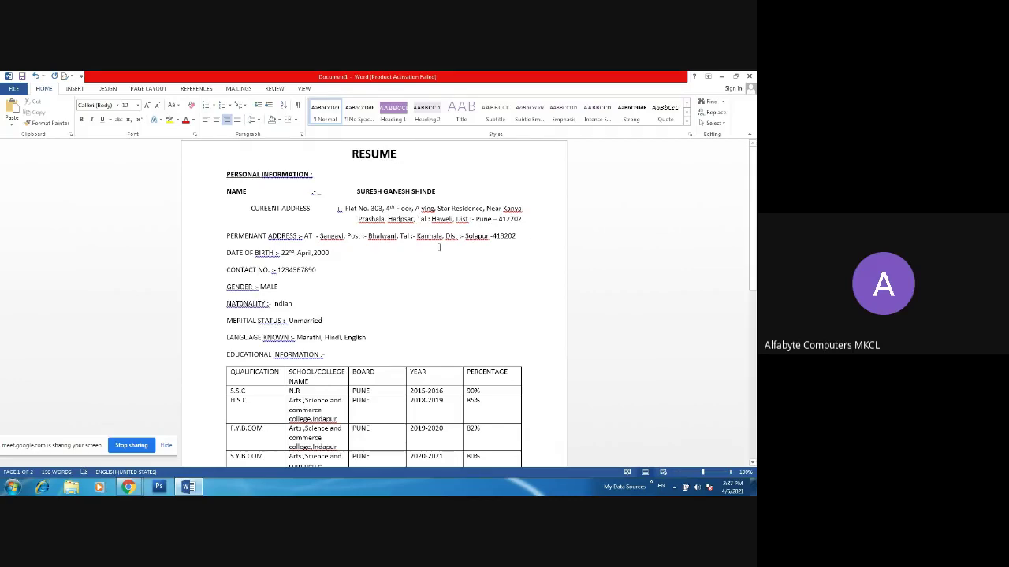
# - Retype the end of 'Kanya' and put CUREENT ADDRESS back on its own unindented line
pyautogui.press('BackSpace')
pyautogui.press('BackSpace')
pyautogui.press('BackSpace')
pyautogui.press('BackSpace')
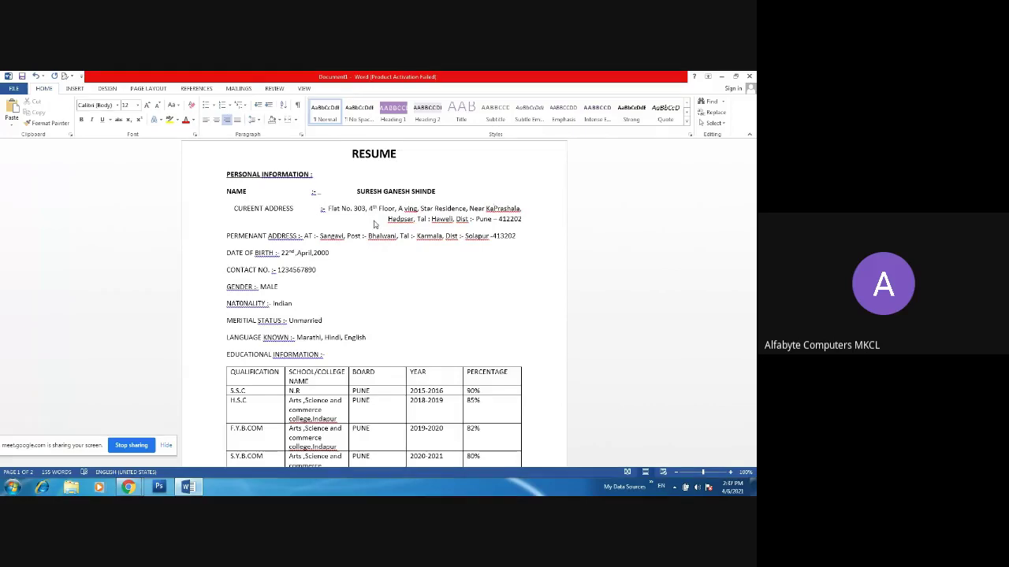
pyautogui.write('nya')
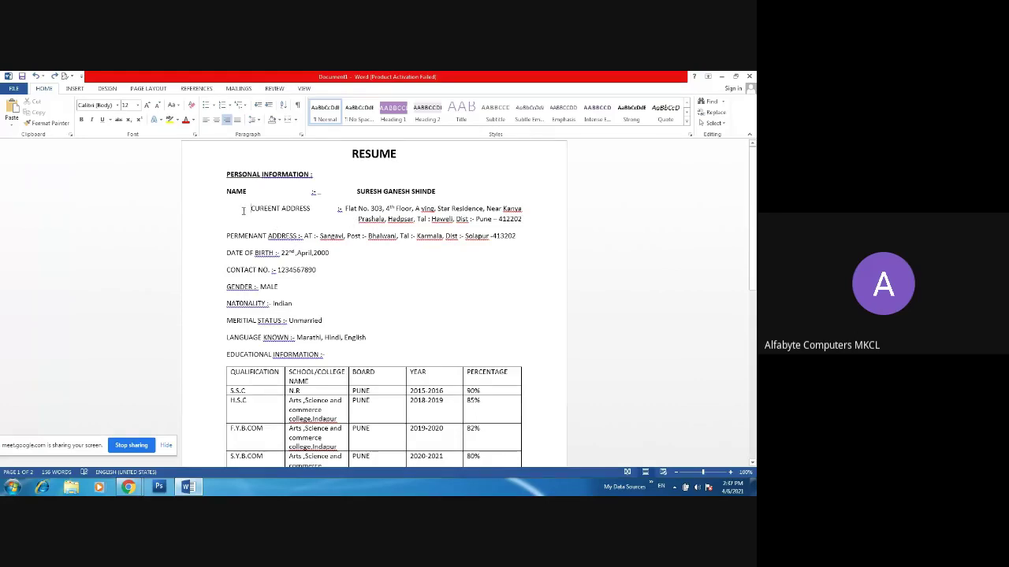
pyautogui.press('BackSpace')
pyautogui.press('BackSpace')
pyautogui.press('BackSpace')
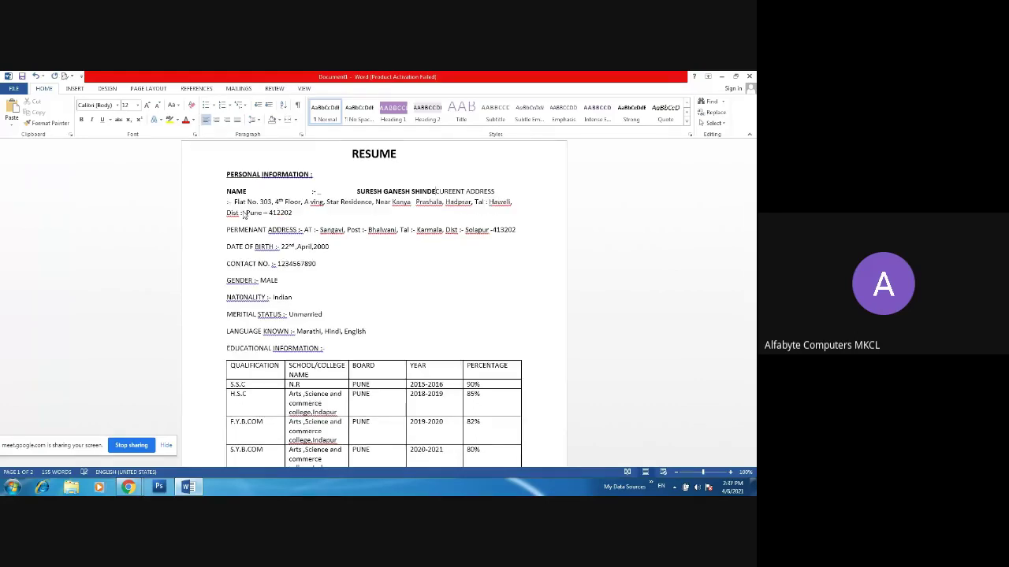
pyautogui.press('Return')
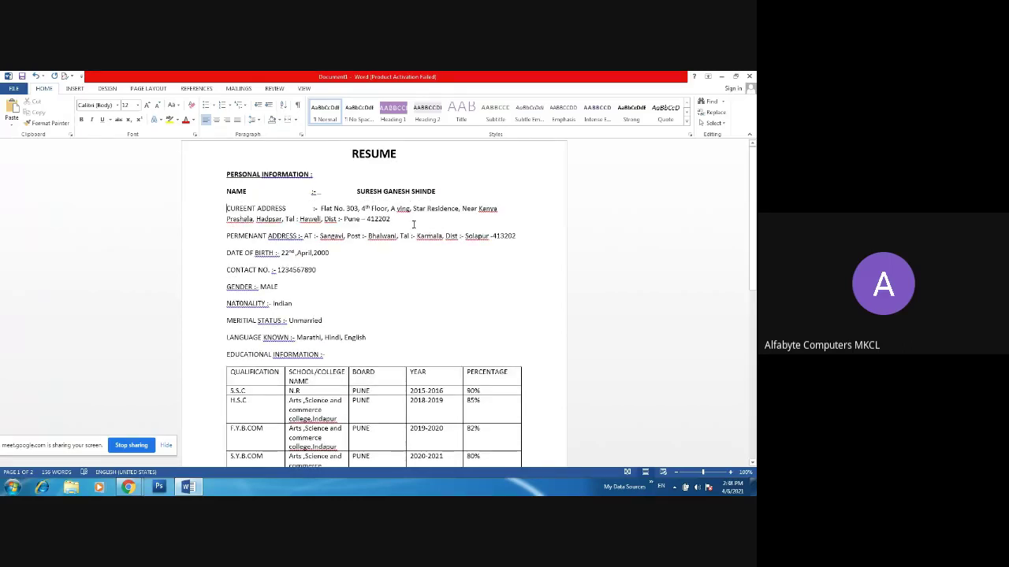
# - Move the address's second line onto a new tab-indented line beneath the first
pyautogui.moveTo(391, 221); pyautogui.dragTo(232, 224)
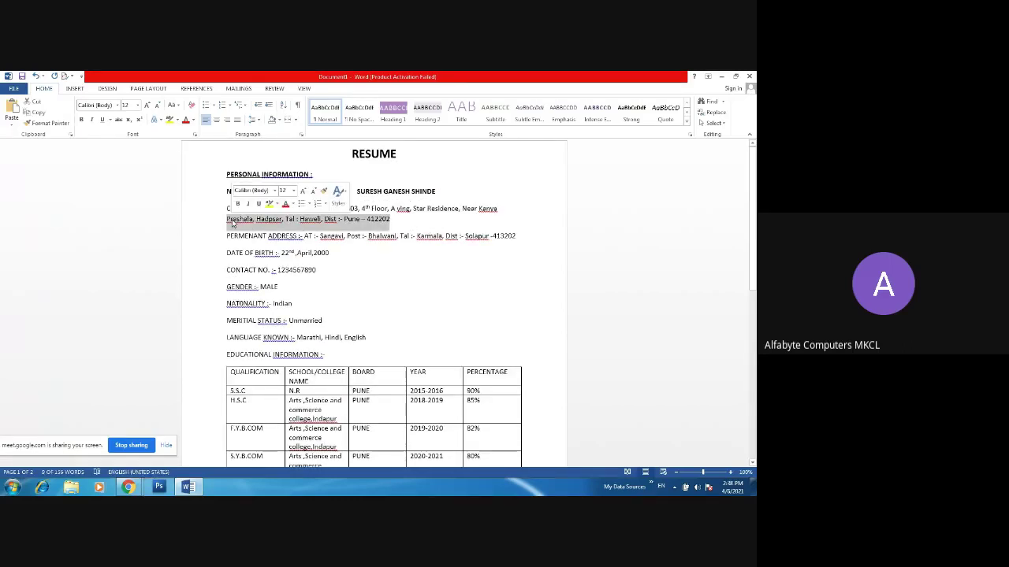
pyautogui.press('BackSpace')
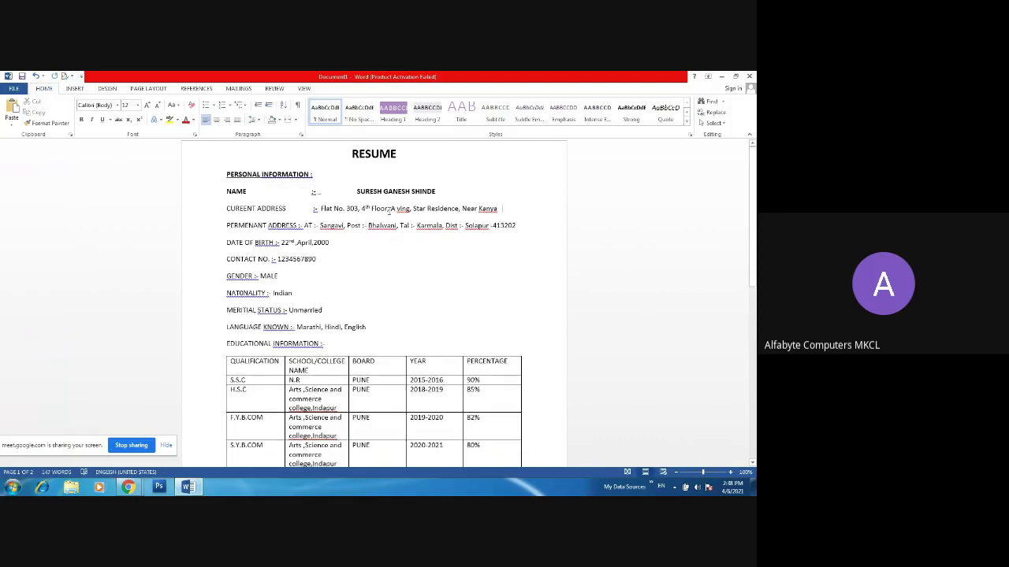
pyautogui.press('Return')
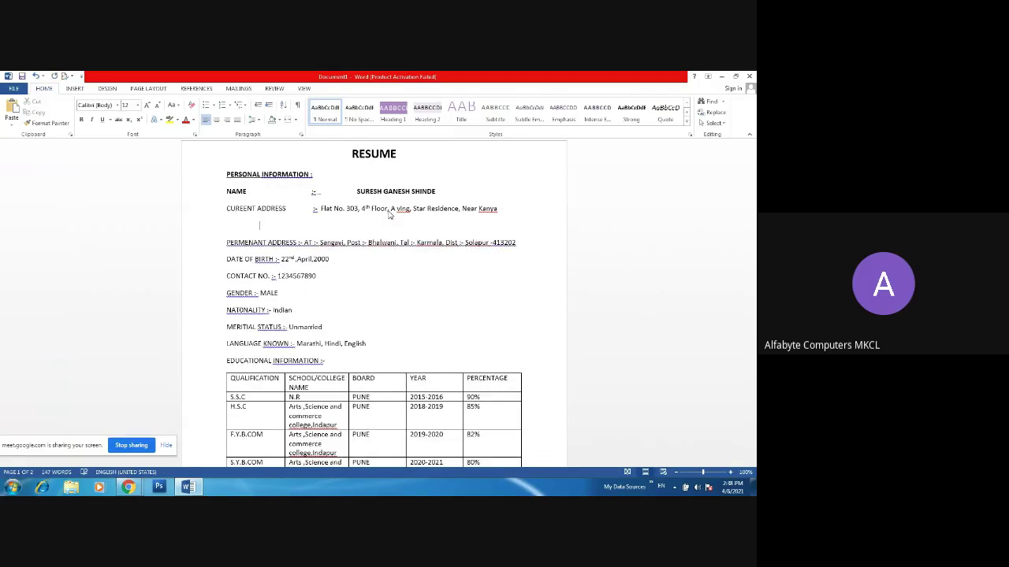
pyautogui.press('Tab')
pyautogui.press('Tab')
pyautogui.press('Tab')
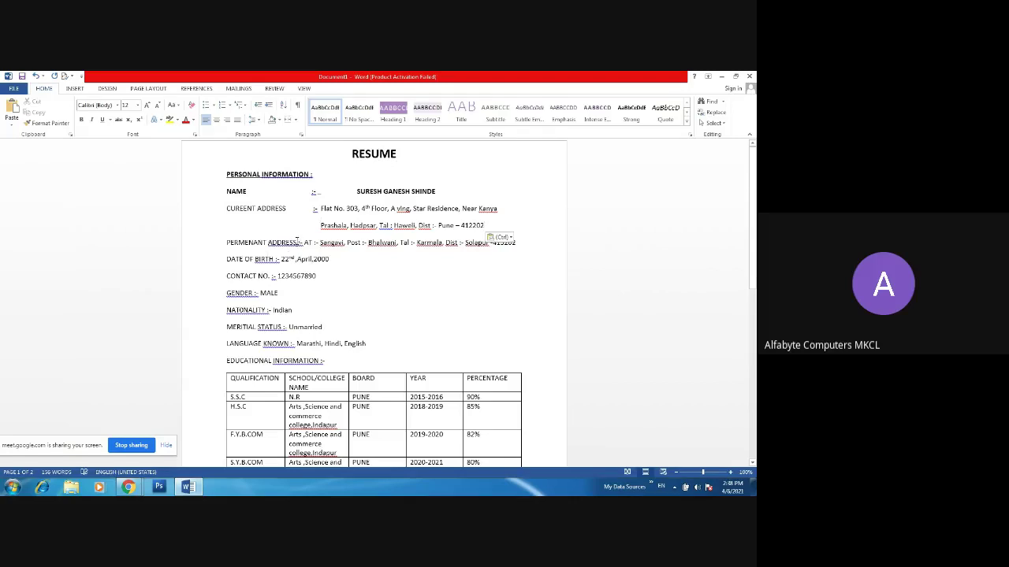
# - Align the permanent address and date of birth colons, with 'Solapur :- 413202' on its own line
pyautogui.click(298, 241)
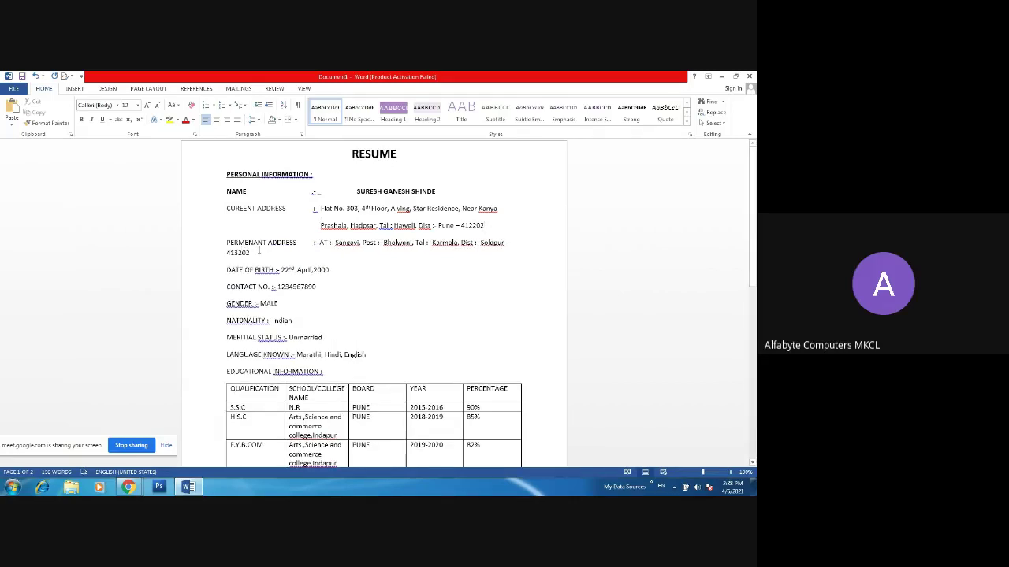
pyautogui.click(209, 255)
pyautogui.hotkey('ctrl', 'c')
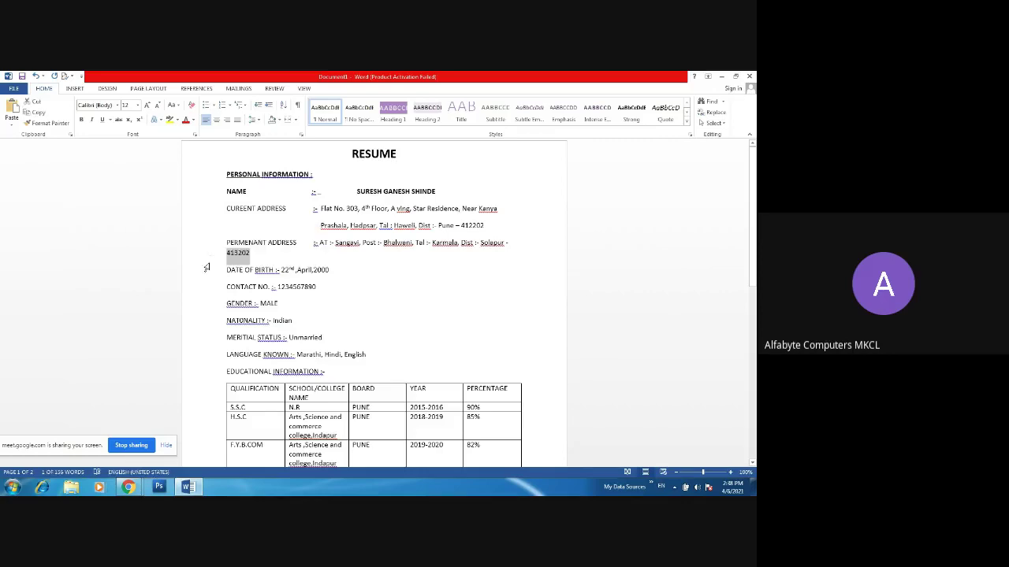
pyautogui.press('BackSpace')
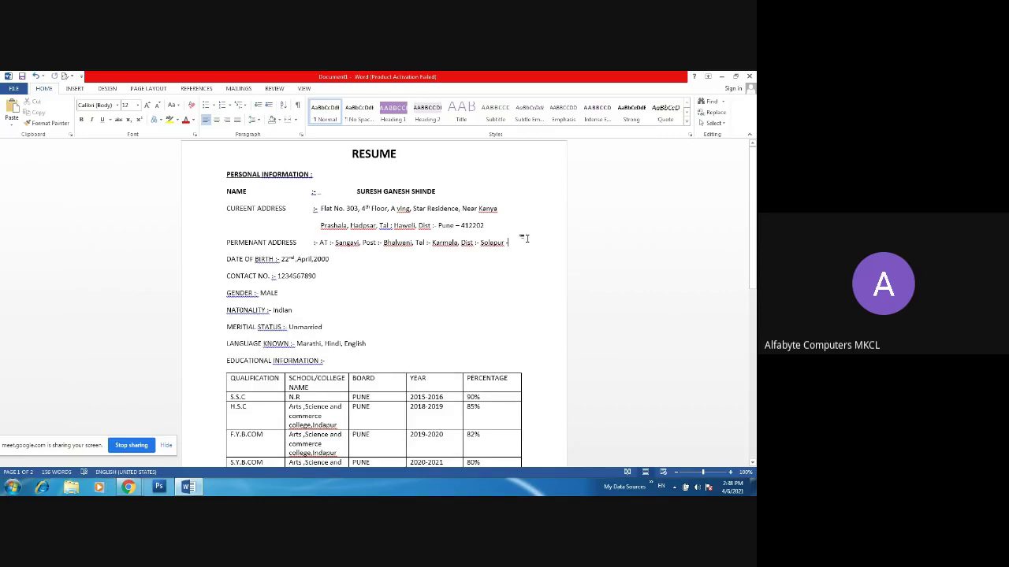
pyautogui.hotkey('ctrl', 'v')
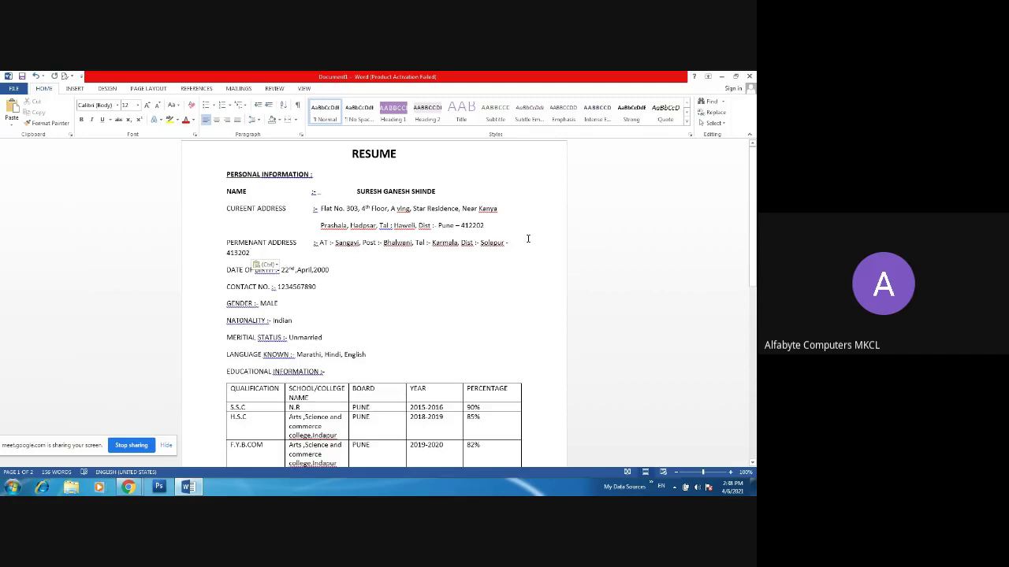
pyautogui.hotkey('ctrl', 'z')
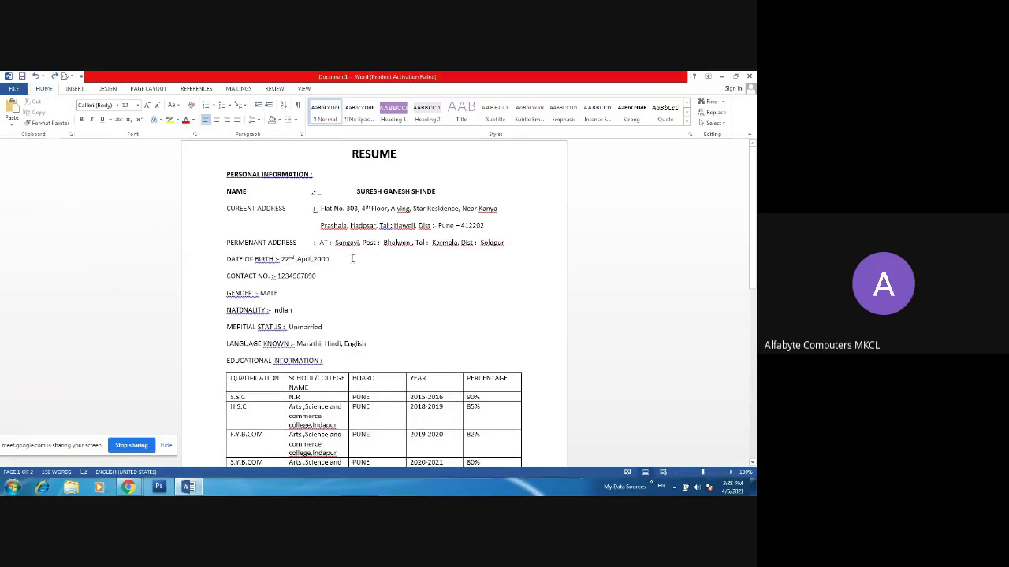
pyautogui.click(480, 243)
pyautogui.press('Return')
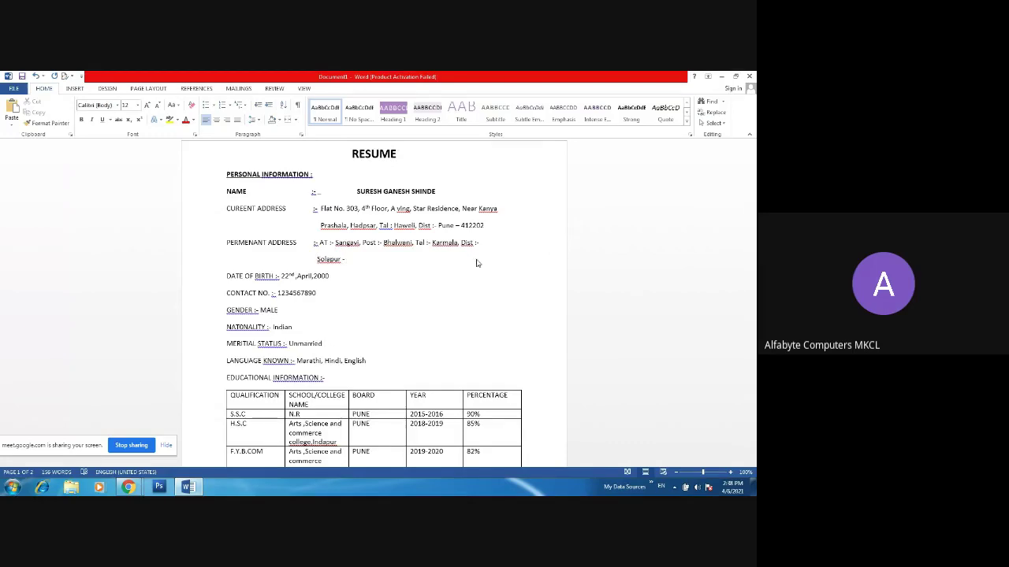
pyautogui.press('BackSpace')
pyautogui.hotkey('ctrl', 'v')
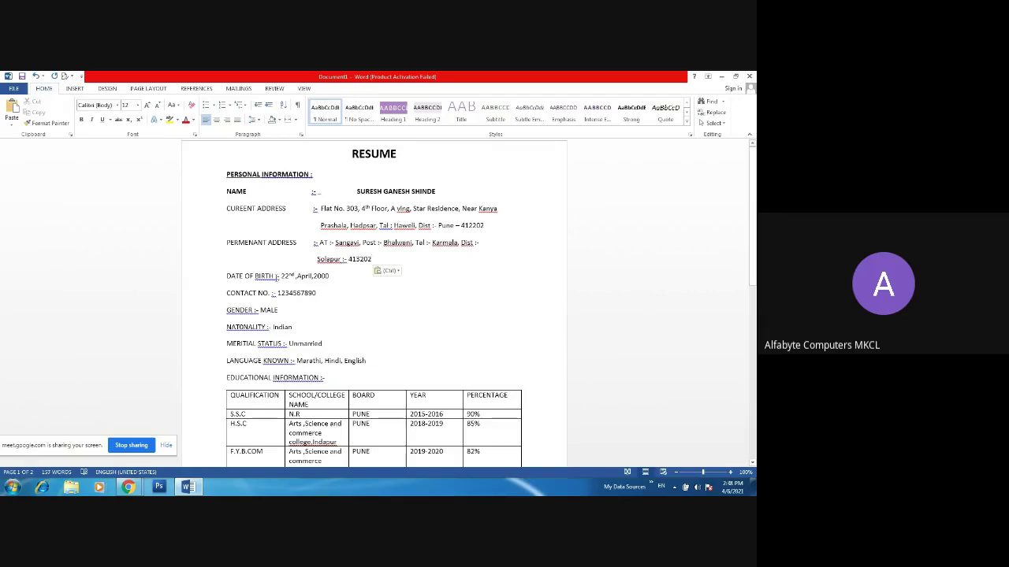
pyautogui.click(273, 276)
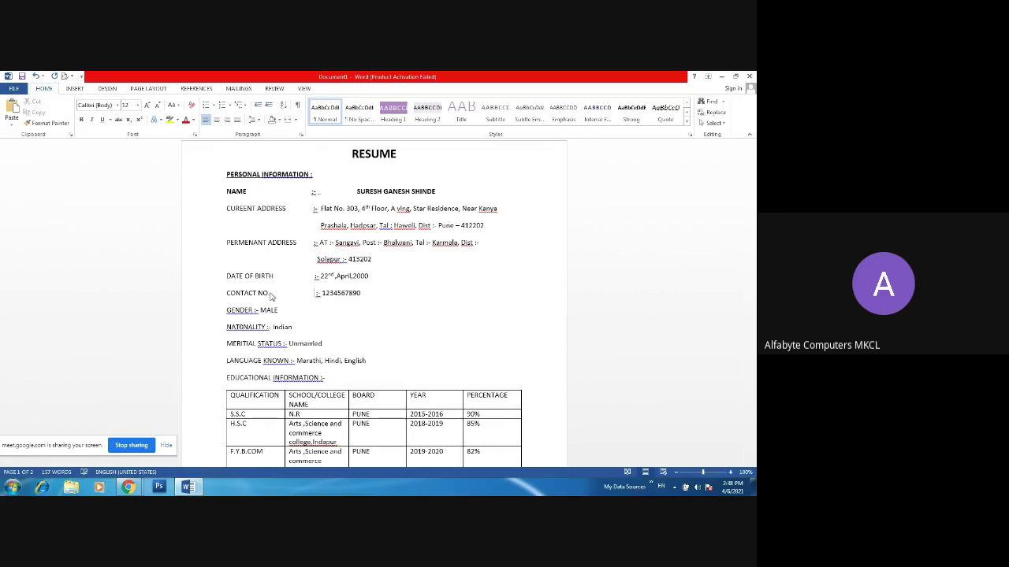
# - Align the GENDER and NATIONALITY values with the colons above
pyautogui.click(255, 310)
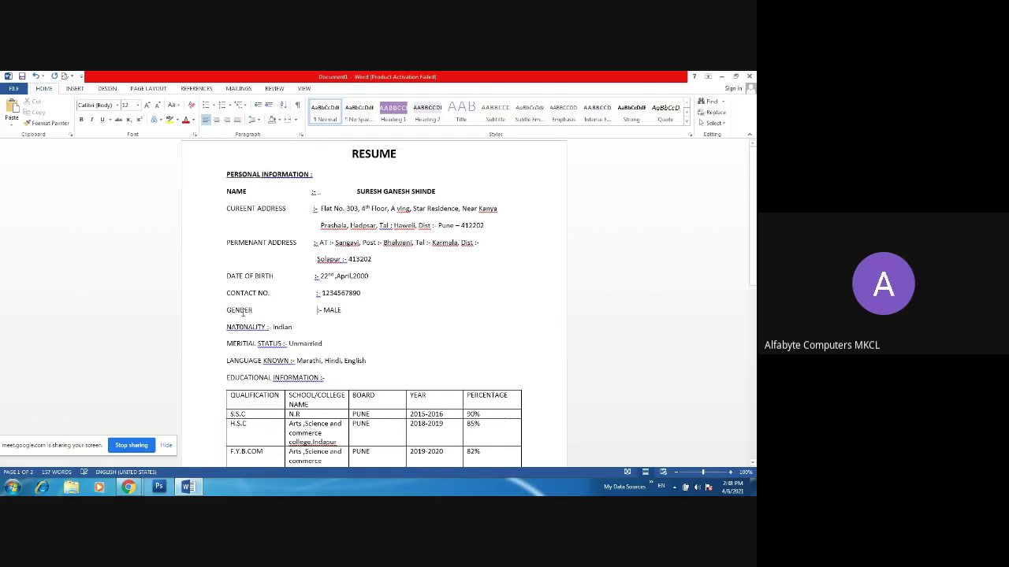
pyautogui.click(267, 326)
pyautogui.press('BackSpace')
pyautogui.doubleClick(330, 310)
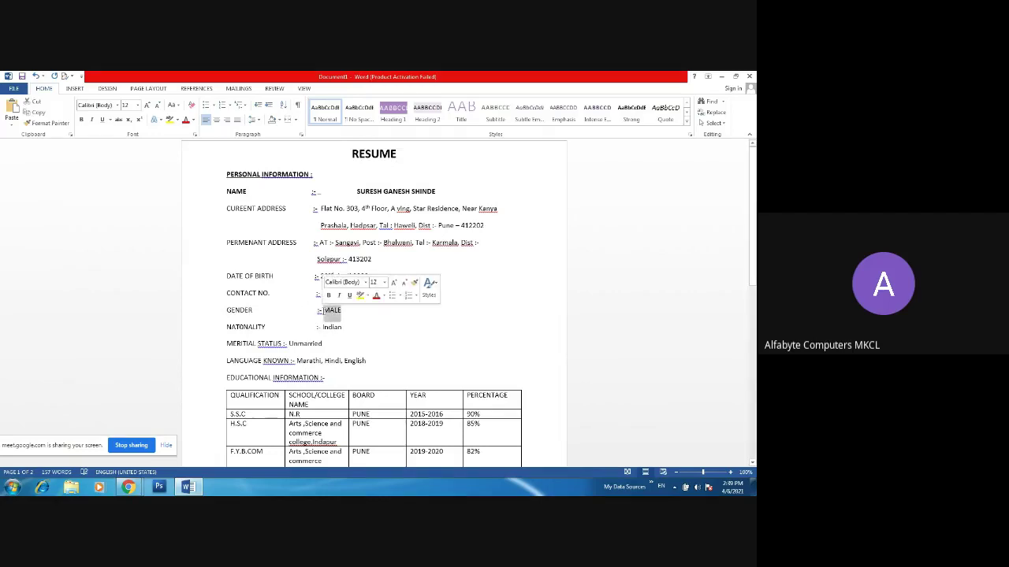
pyautogui.click(323, 310)
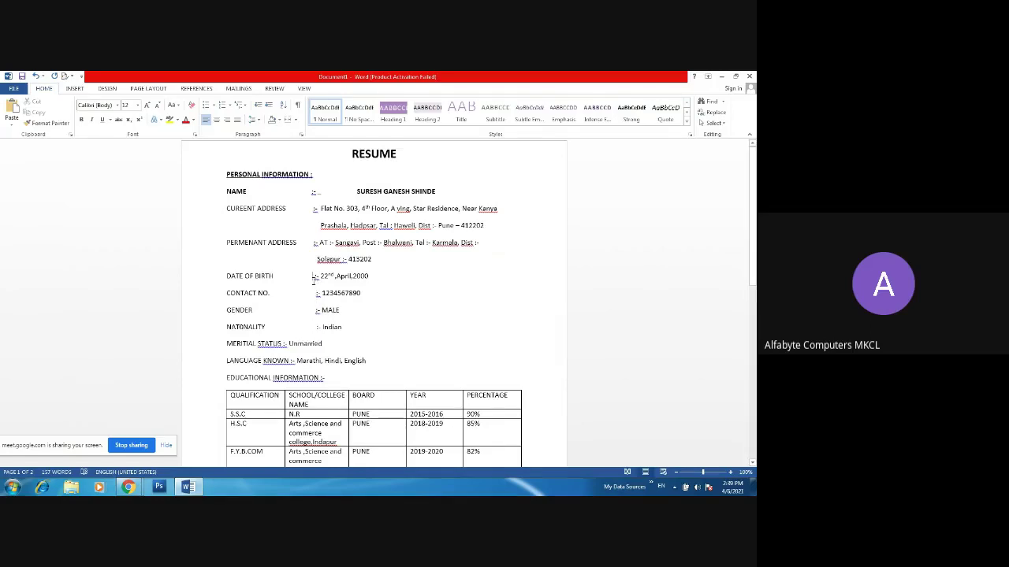
# - Space the DATE OF BIRTH, PERMANENT ADDRESS, CURRENT ADDRESS, NAME, MERITIAL STATUS and LANGUAGE KNOWN colons into alignment
pyautogui.click(313, 278)
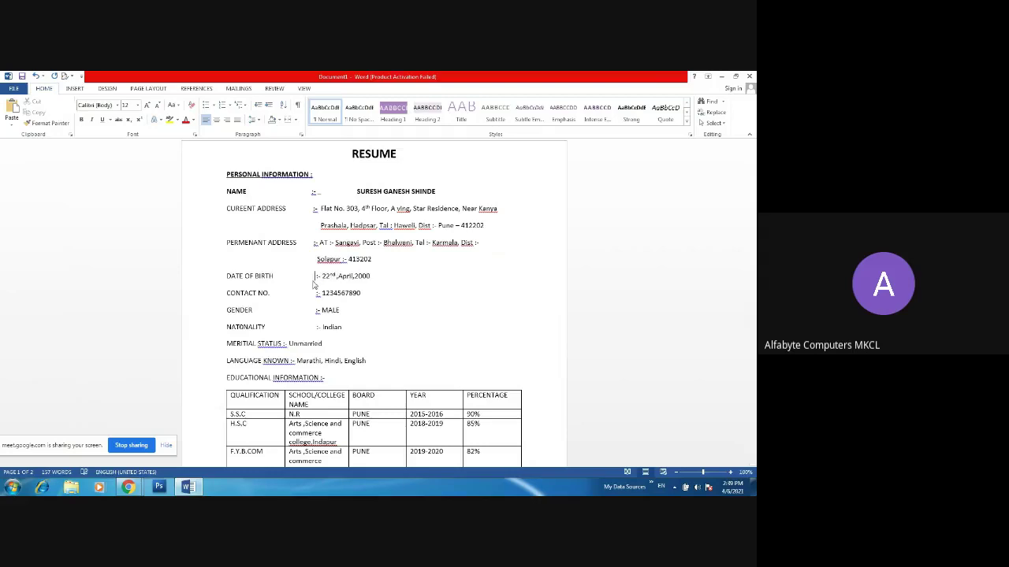
pyautogui.click(313, 244)
pyautogui.click(313, 209)
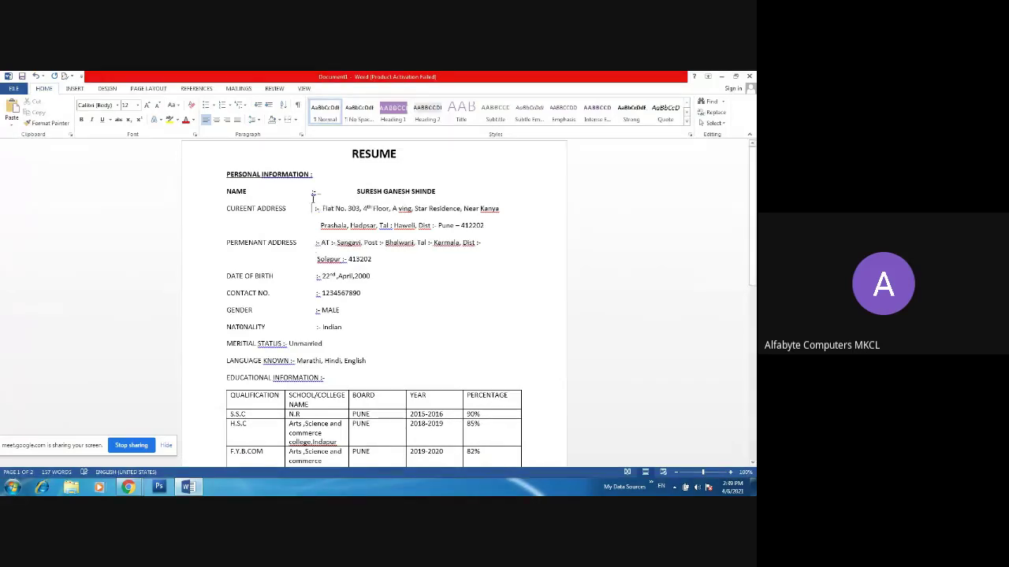
pyautogui.click(313, 193)
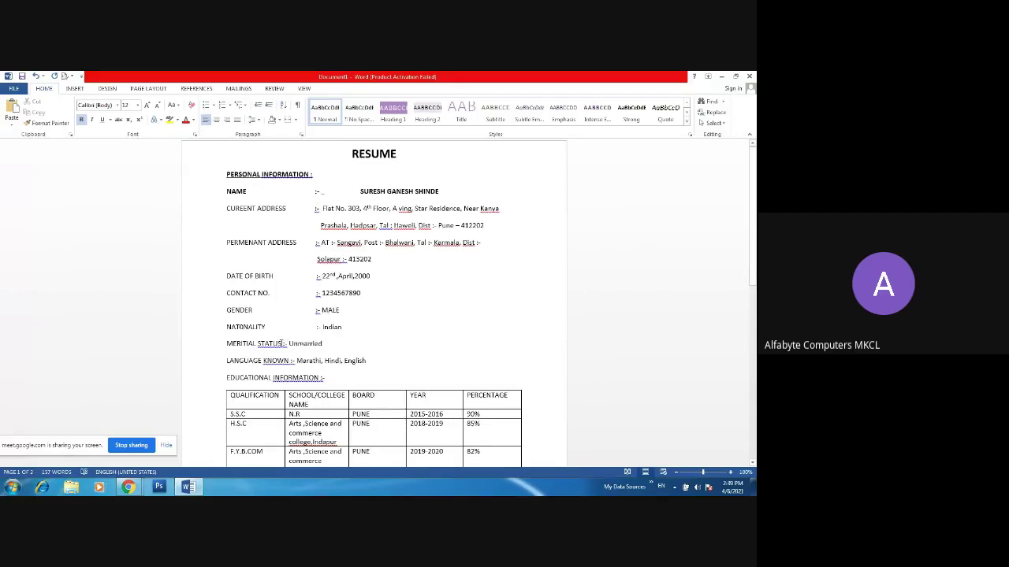
pyautogui.click(283, 344)
pyautogui.click(290, 360)
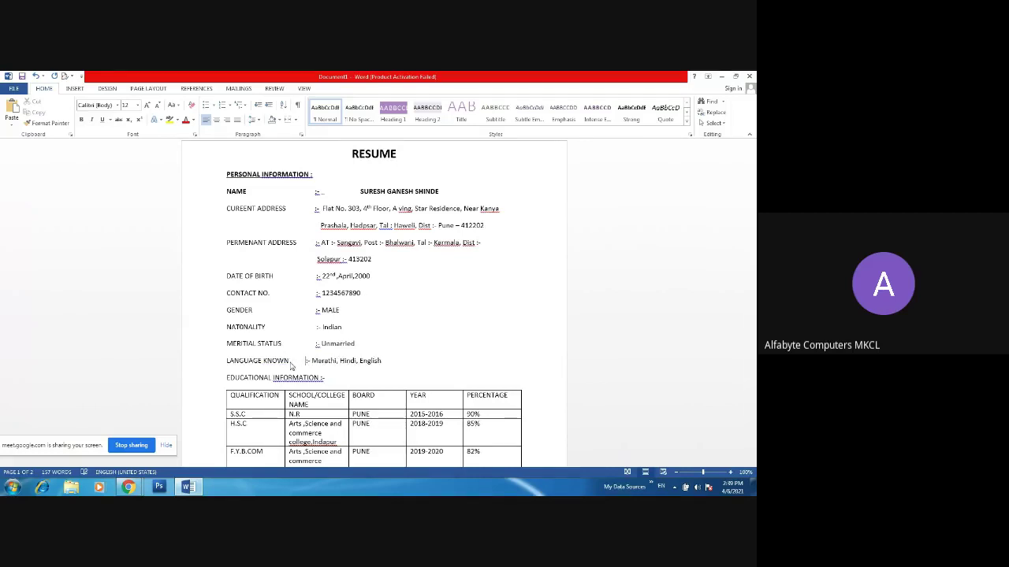
# - Accept the spelling suggestion so the heading reads 'EDUCATIONAL INFORMATION:-'
pyautogui.click(274, 377)
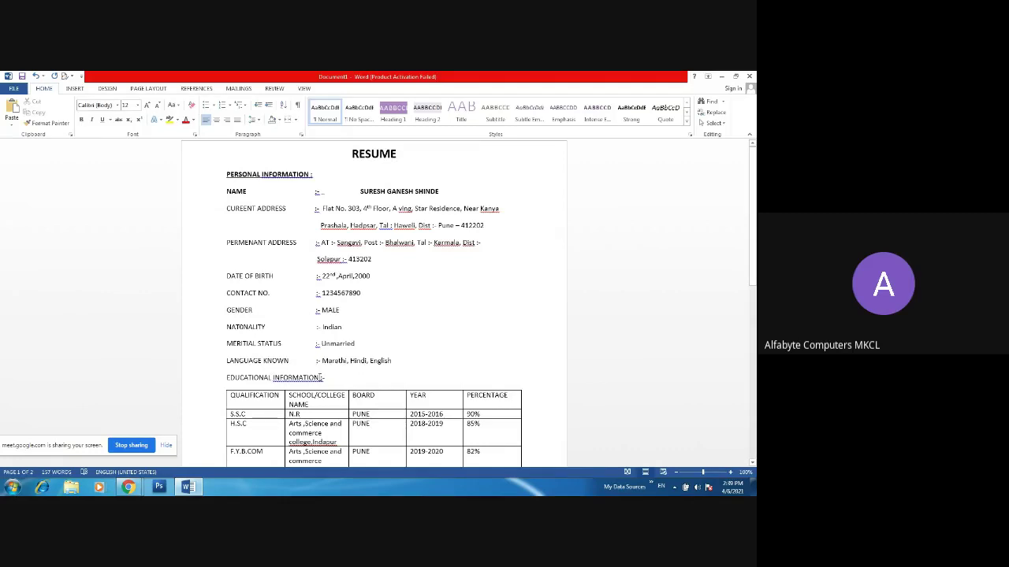
pyautogui.rightClick(317, 379)
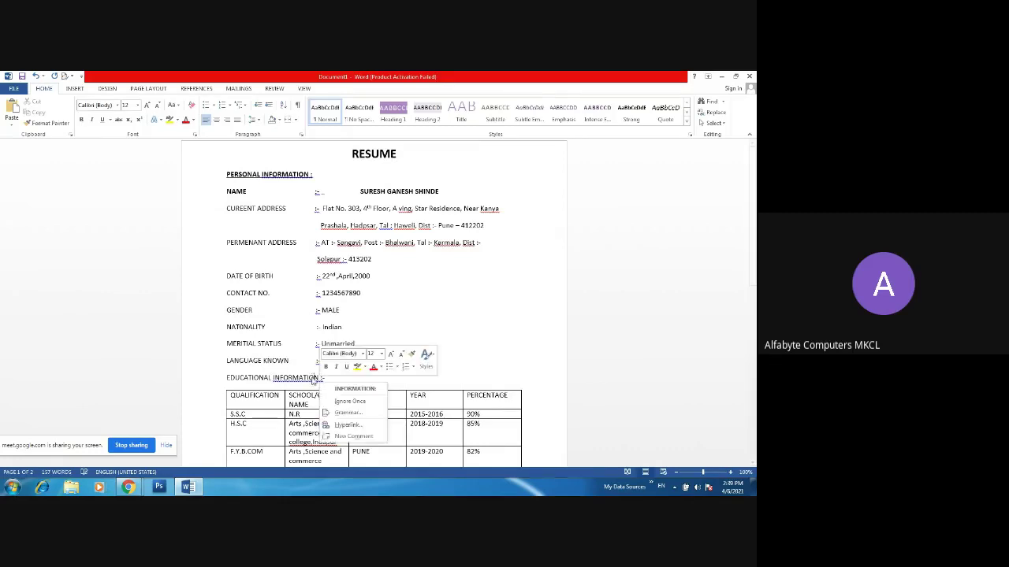
pyautogui.click(335, 387)
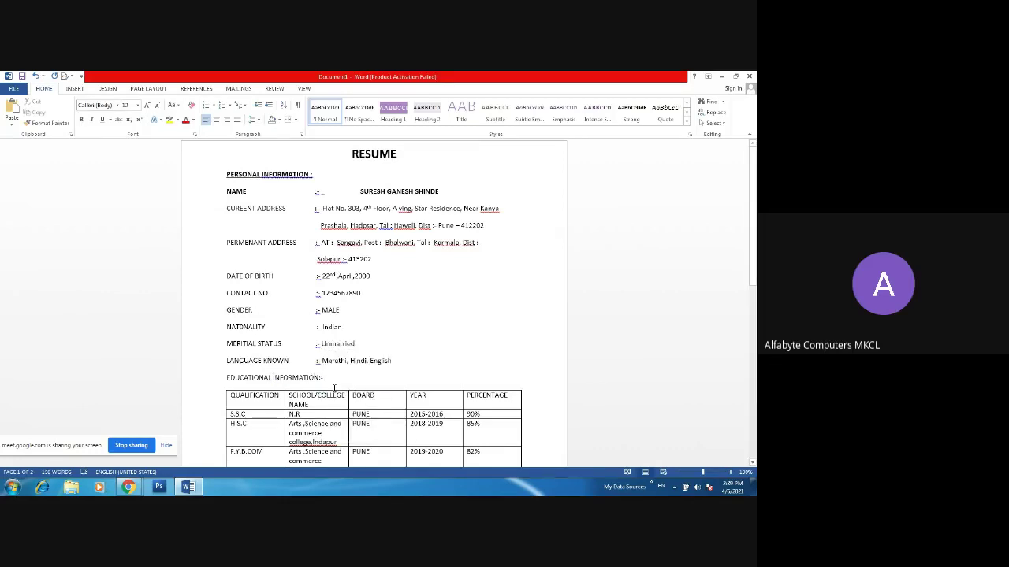
# - Ignore the spelling flags on college,Indapur, Computer,Indapur and MSBTE,Mumbai in the table
pyautogui.moveTo(752, 269); pyautogui.dragTo(753, 359)
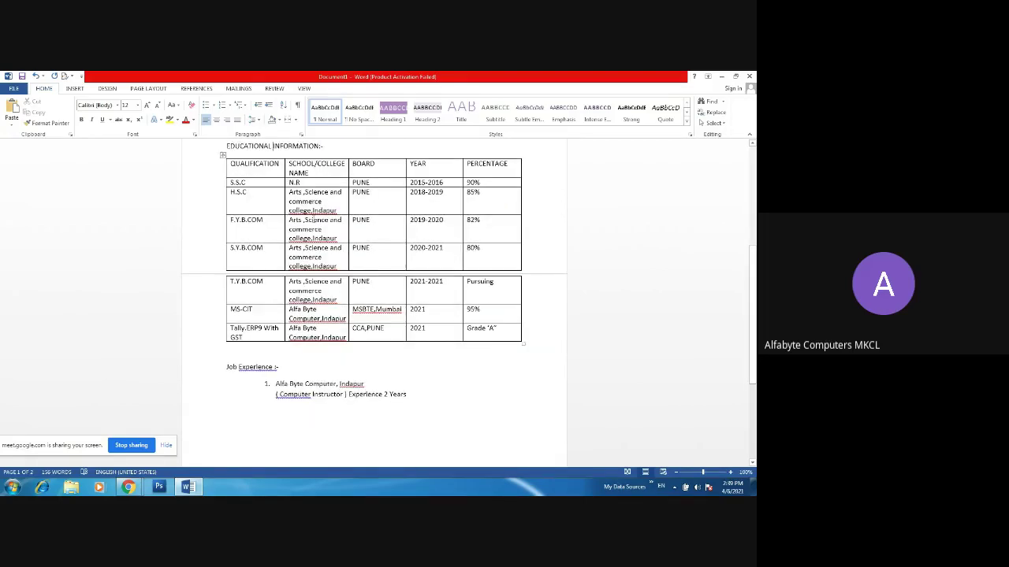
pyautogui.click(305, 214)
pyautogui.rightClick(306, 213)
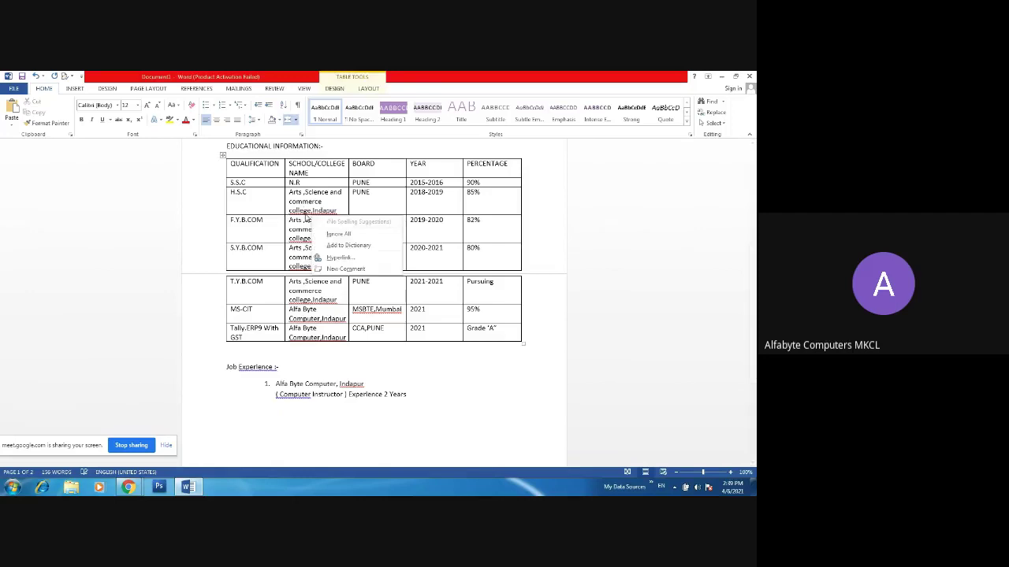
pyautogui.click(312, 234)
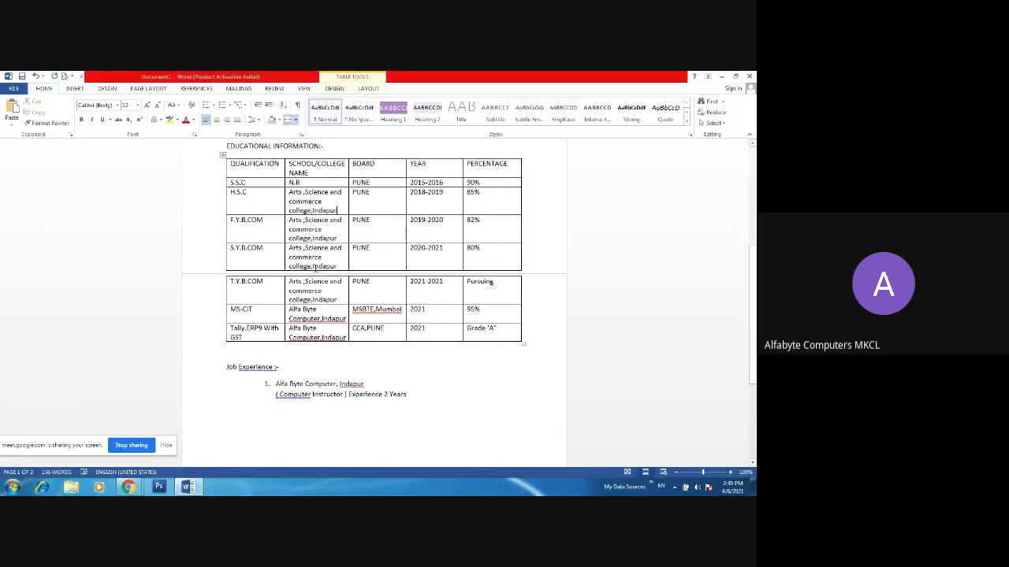
pyautogui.rightClick(312, 322)
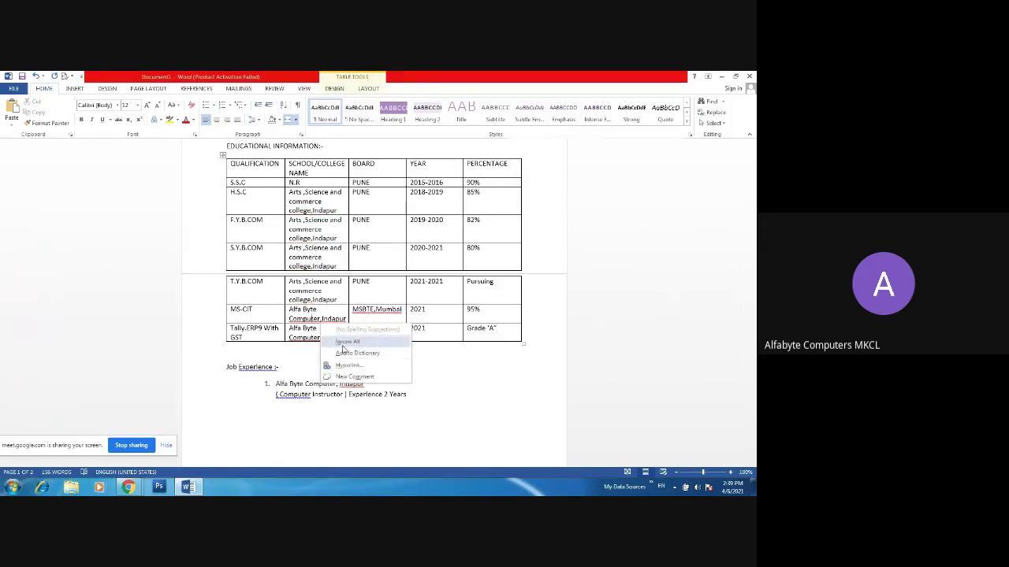
pyautogui.click(343, 343)
pyautogui.rightClick(376, 310)
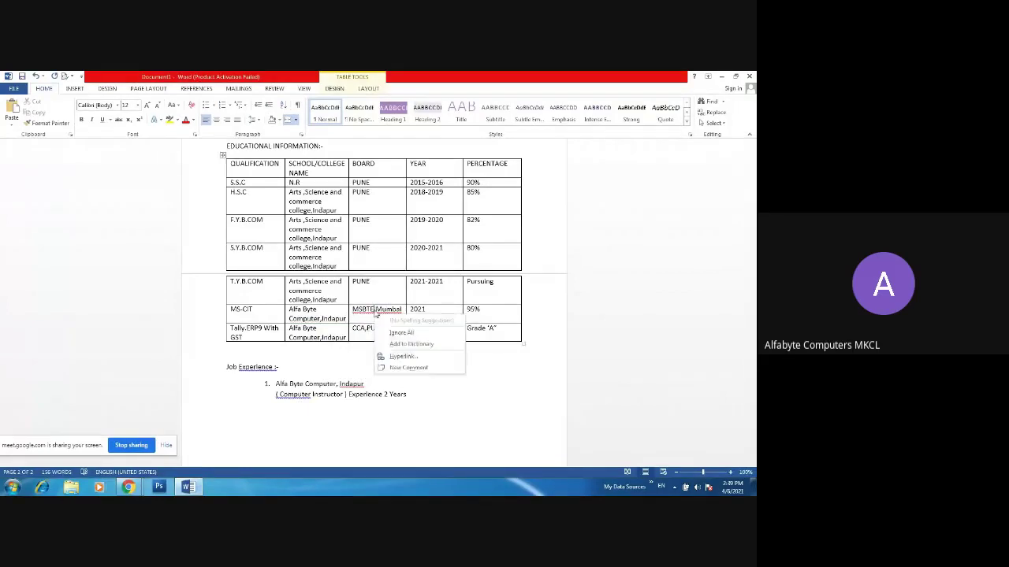
pyautogui.click(395, 331)
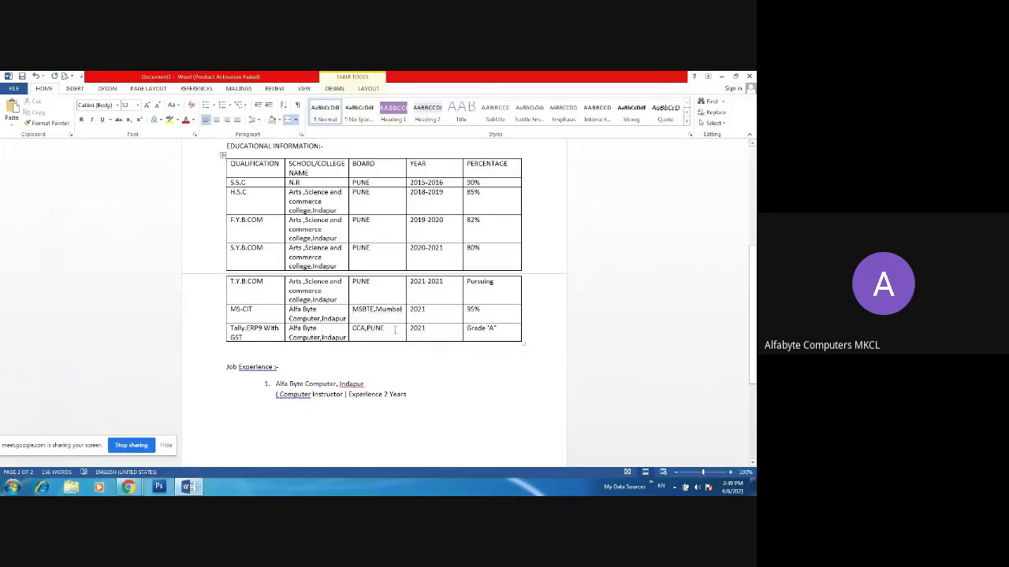
# - Correct the heading to 'Job Experience:-', tighten the brackets around Computer Instructor, and ignore Indapur
pyautogui.rightClick(242, 367)
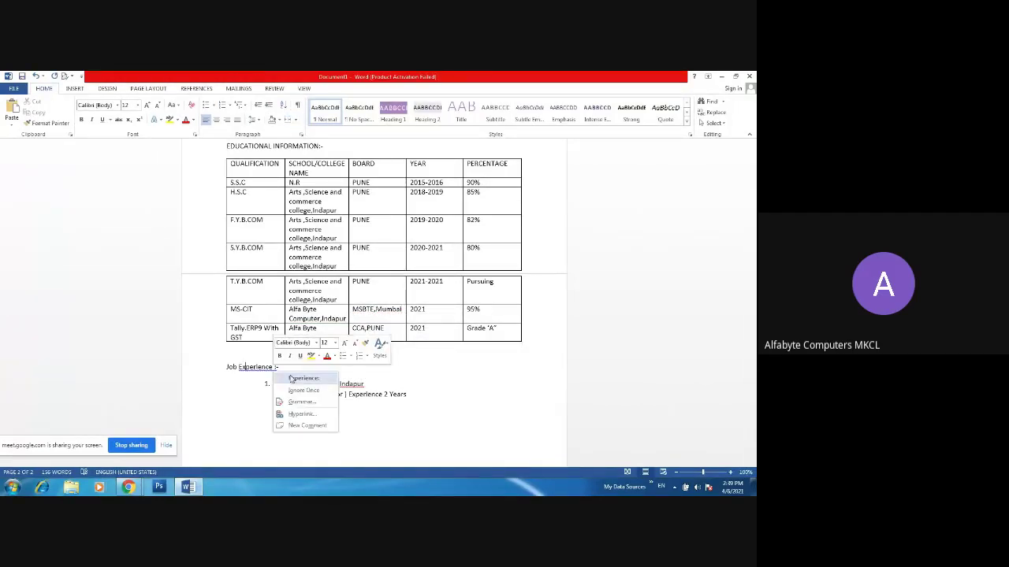
pyautogui.click(304, 378)
pyautogui.click(297, 395)
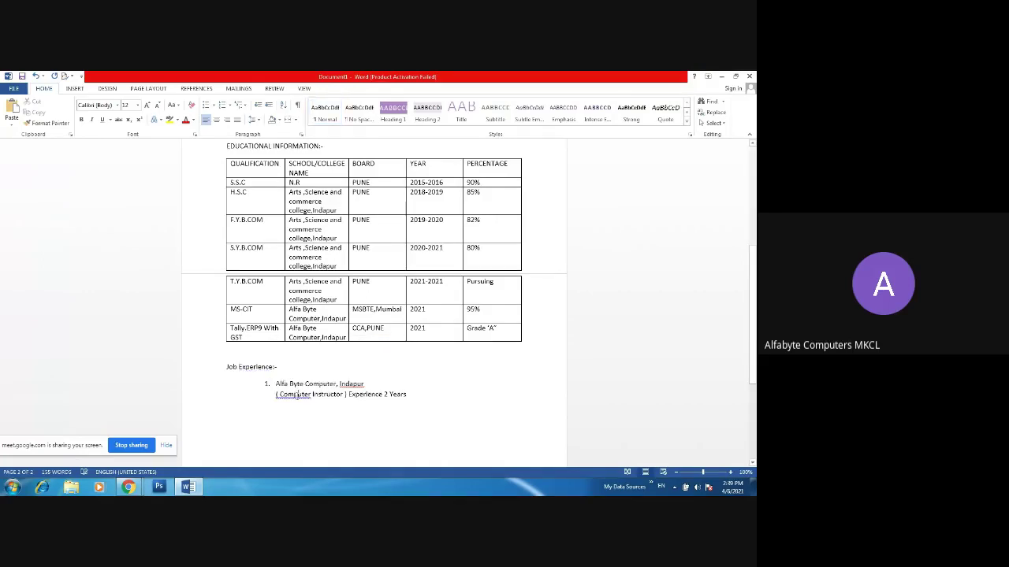
pyautogui.rightClick(300, 397)
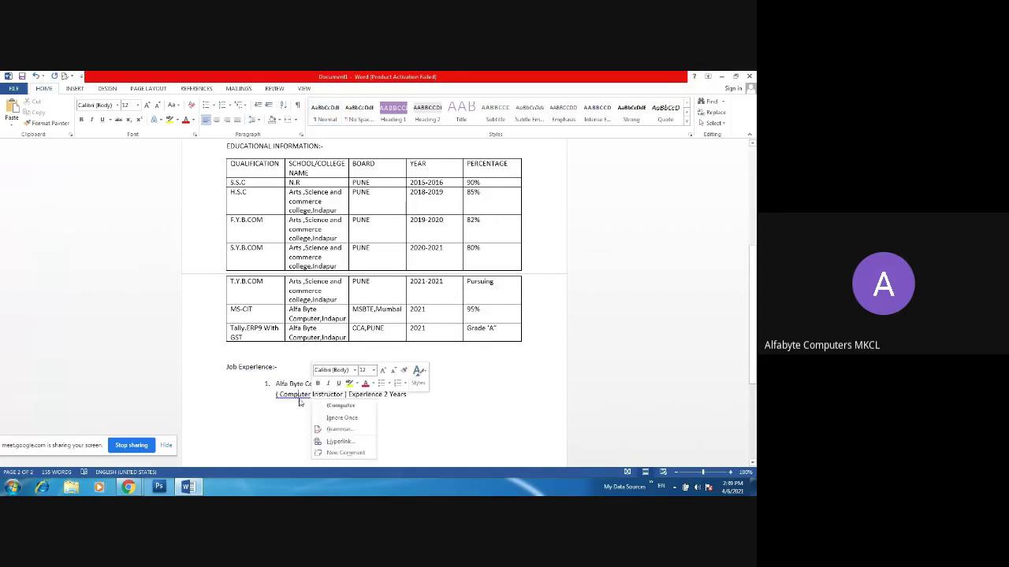
pyautogui.click(321, 406)
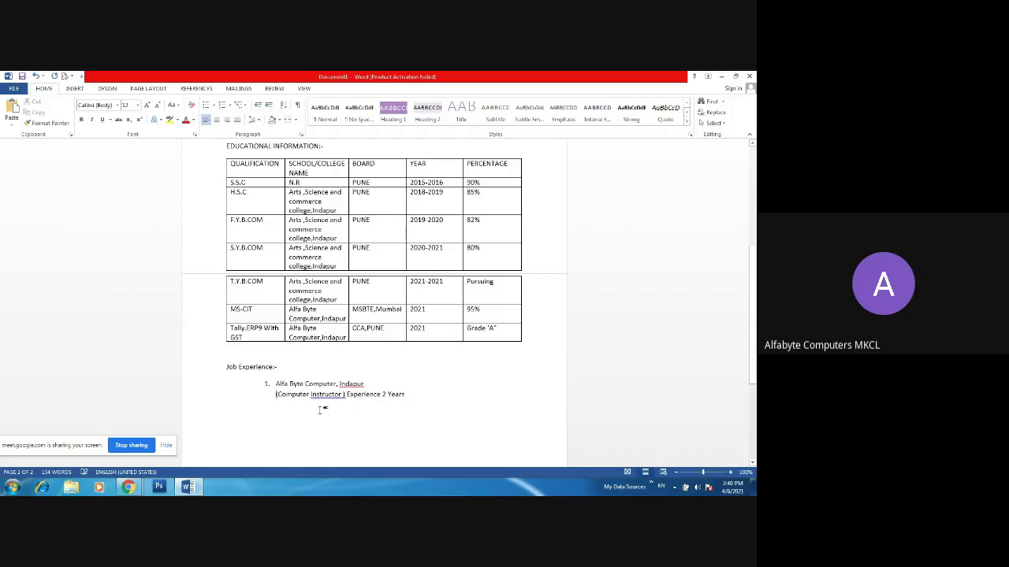
pyautogui.rightClick(327, 398)
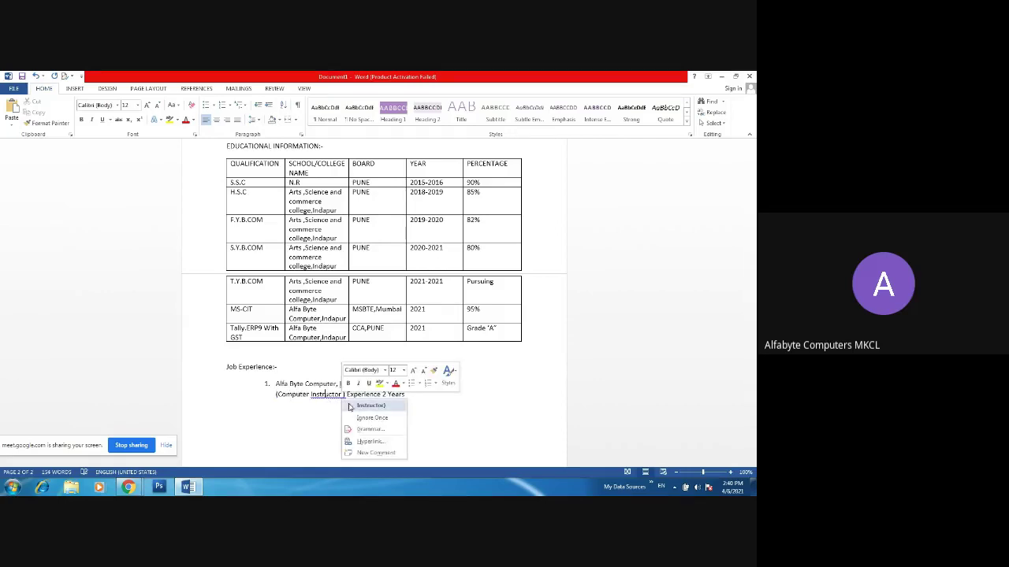
pyautogui.click(349, 403)
pyautogui.rightClick(352, 385)
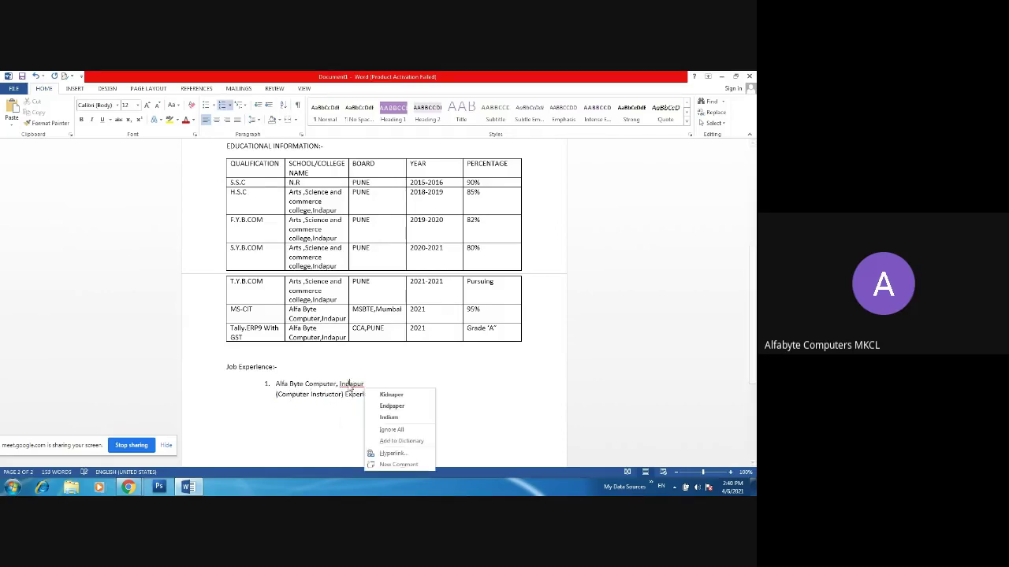
pyautogui.click(391, 430)
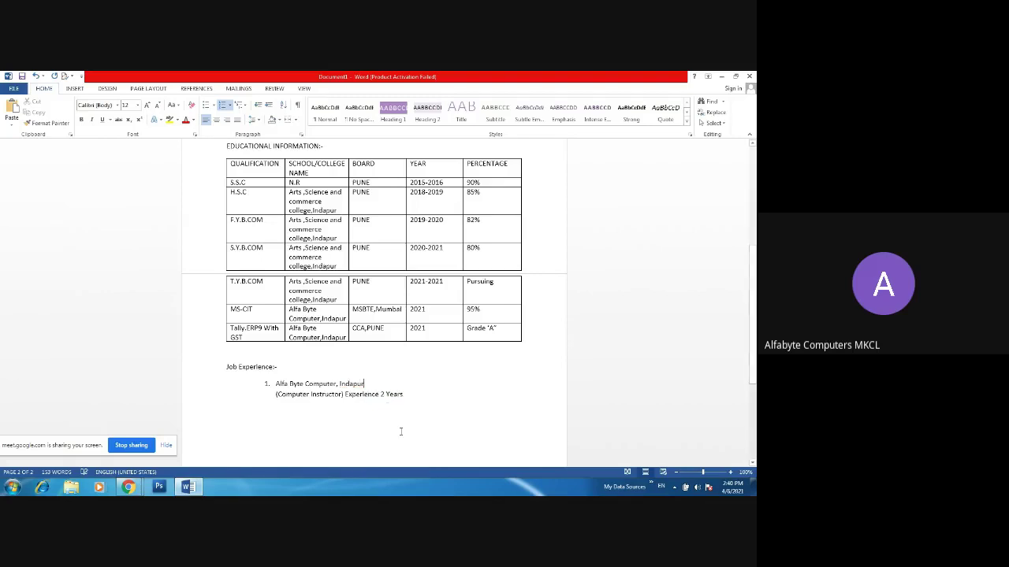
pyautogui.click(450, 394)
# - Bold the education table's header row from QUALIFICATION to PERCENTAGE
pyautogui.scroll(5, 644, 337)
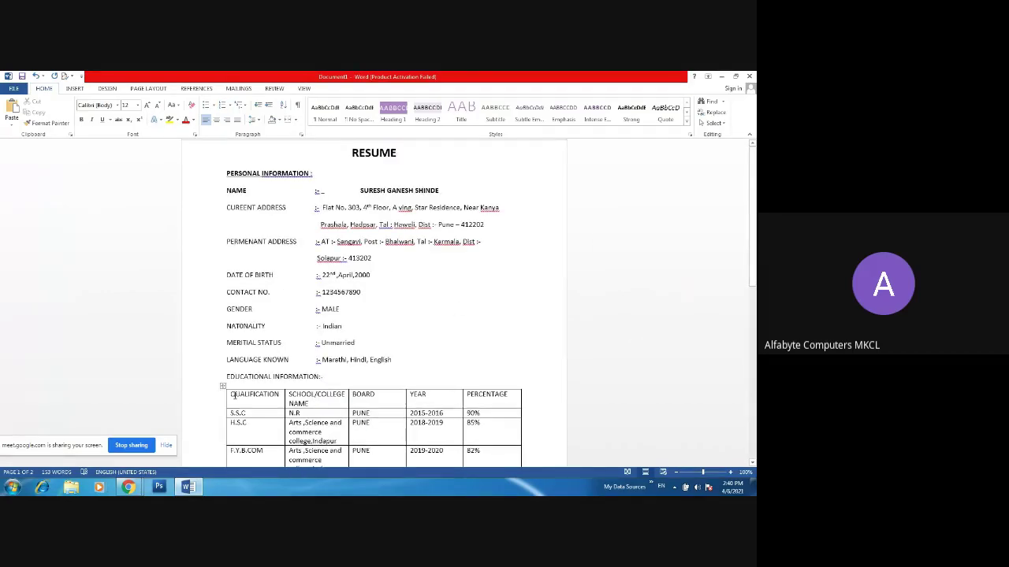
pyautogui.moveTo(231, 394); pyautogui.dragTo(508, 398)
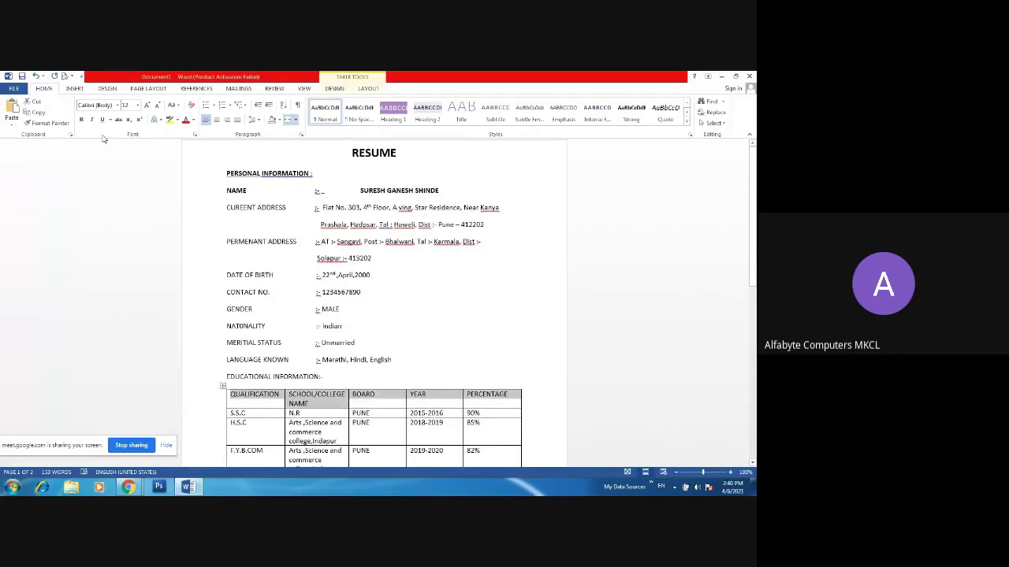
pyautogui.click(82, 120)
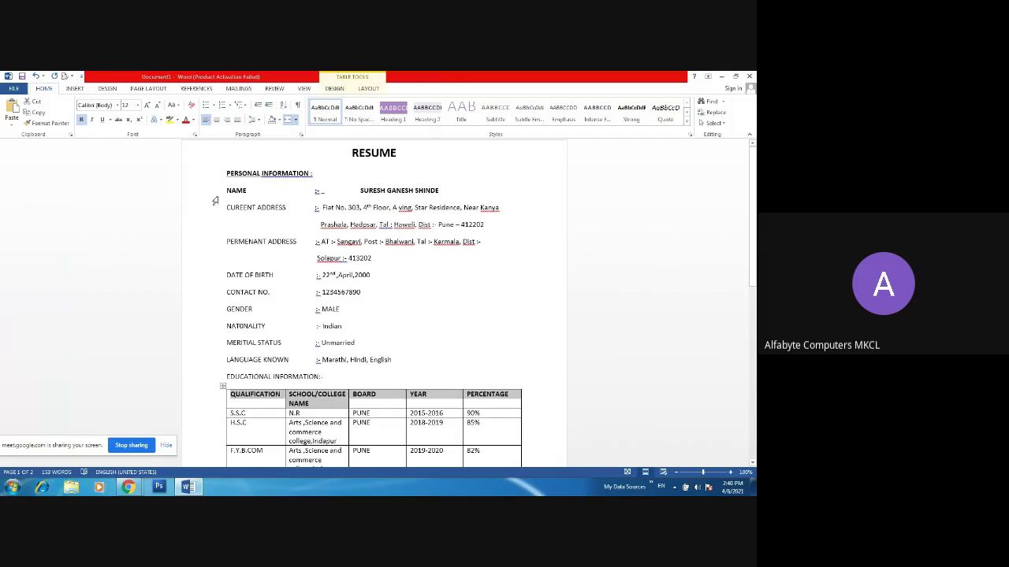
# - Pick up the CURRENT ADDRESS label's formatting with Format Painter
pyautogui.moveTo(215, 201)
pyautogui.mouseDown()
pyautogui.moveTo(216, 252)
pyautogui.moveTo(233, 197)
pyautogui.mouseUp()
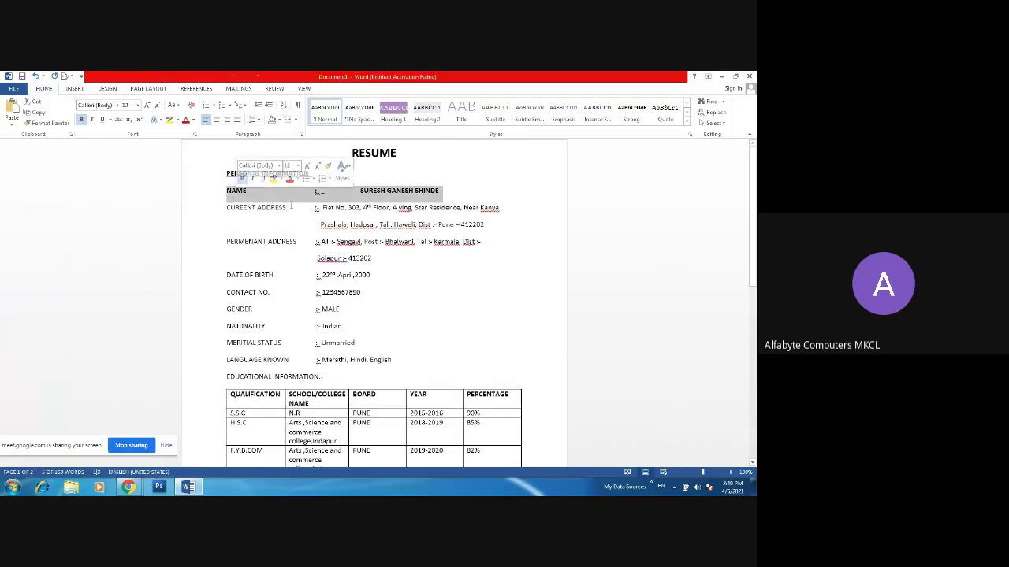
pyautogui.moveTo(291, 207); pyautogui.dragTo(226, 207)
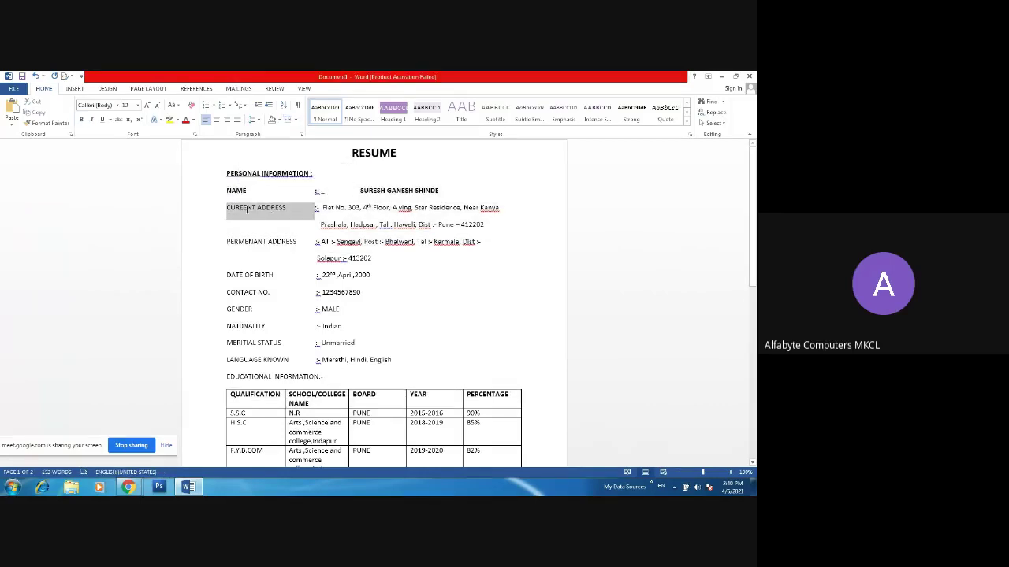
pyautogui.click(51, 122)
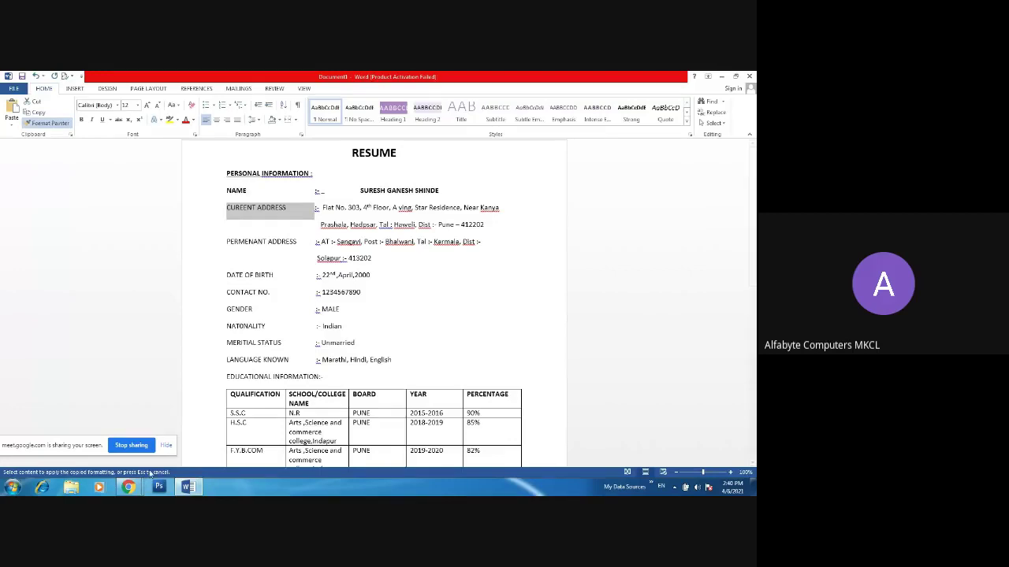
# - Admit the waiting participant into the Google Meet call and switch back to Word
pyautogui.moveTo(129, 486)
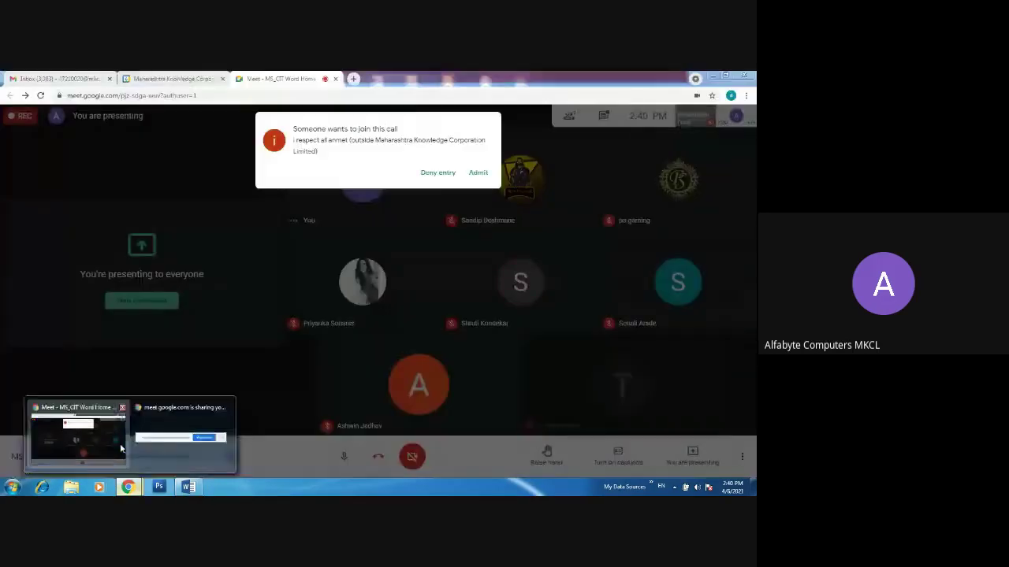
pyautogui.click(120, 449)
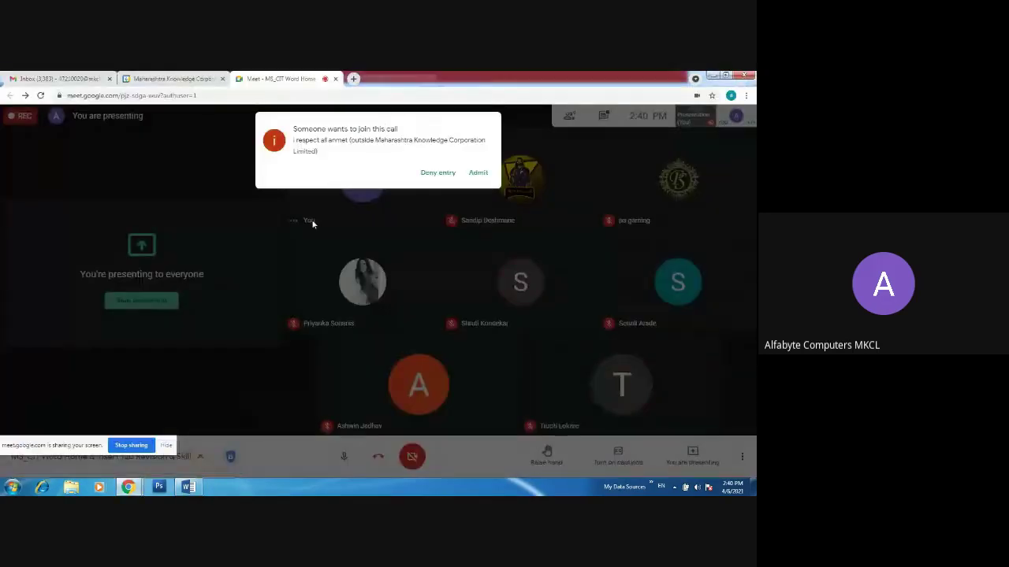
pyautogui.click(478, 173)
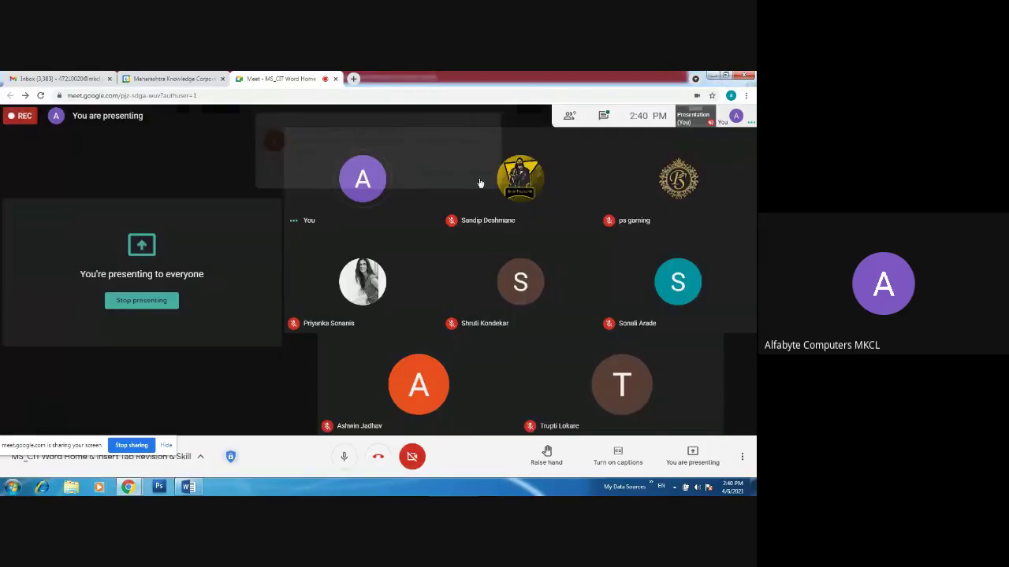
pyautogui.click(188, 487)
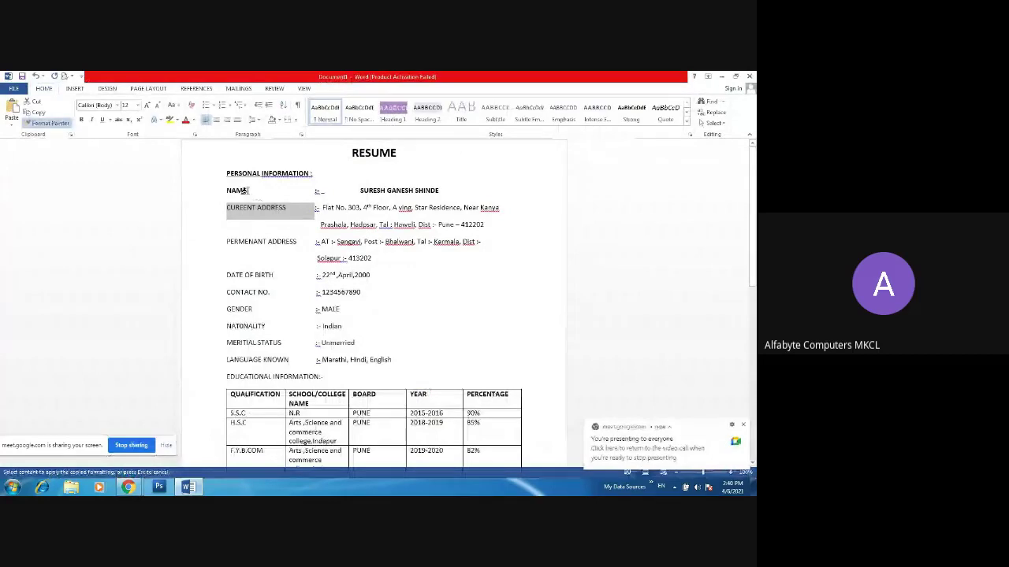
# - Format-paint NAME's bold onto CURRENT ADDRESS, PERMENANT ADDRESS and DATE OF BIRTH, then pick it up again
pyautogui.click(261, 216)
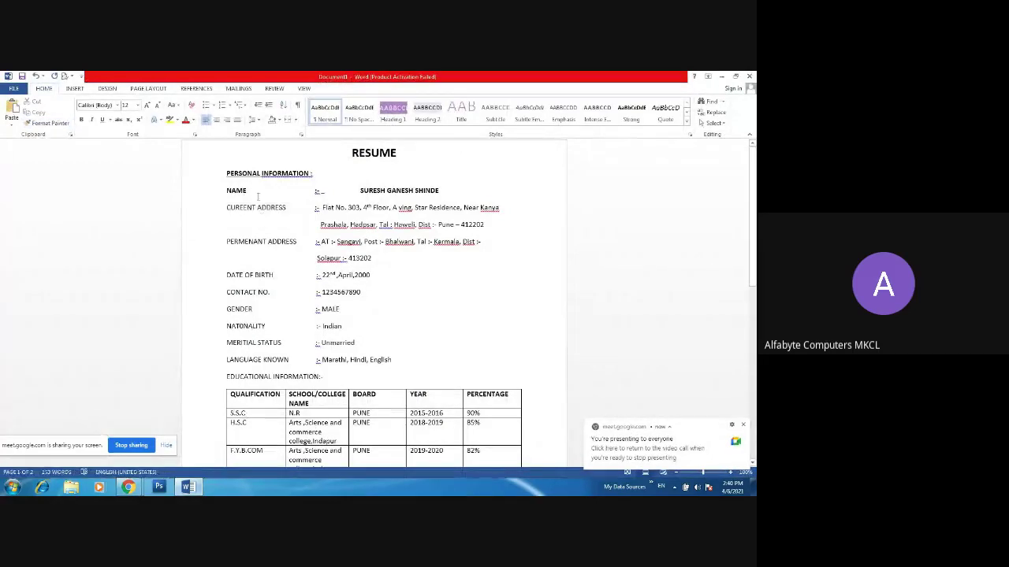
pyautogui.moveTo(257, 197); pyautogui.dragTo(223, 192)
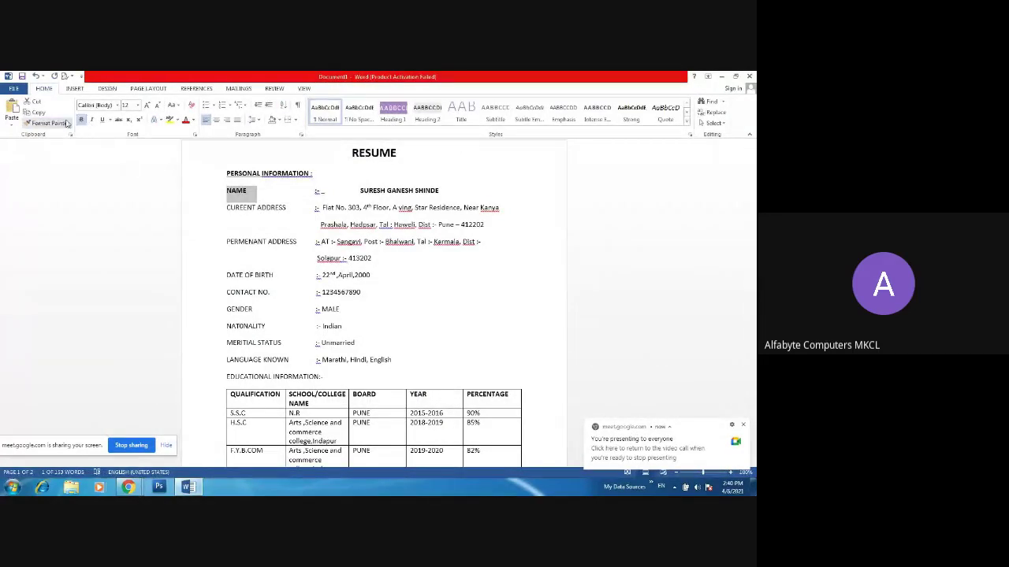
pyautogui.click(66, 123)
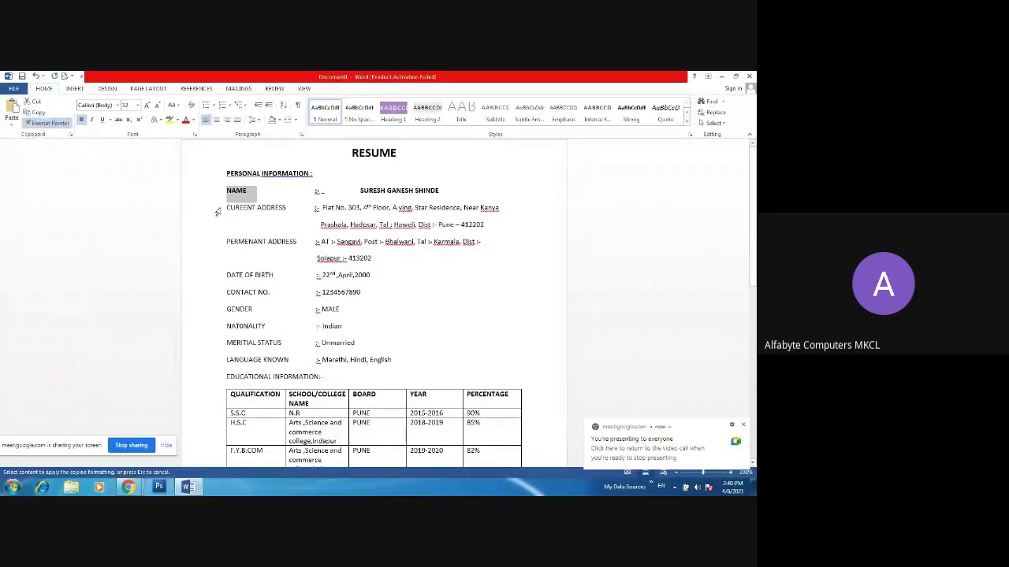
pyautogui.moveTo(221, 207); pyautogui.dragTo(284, 207)
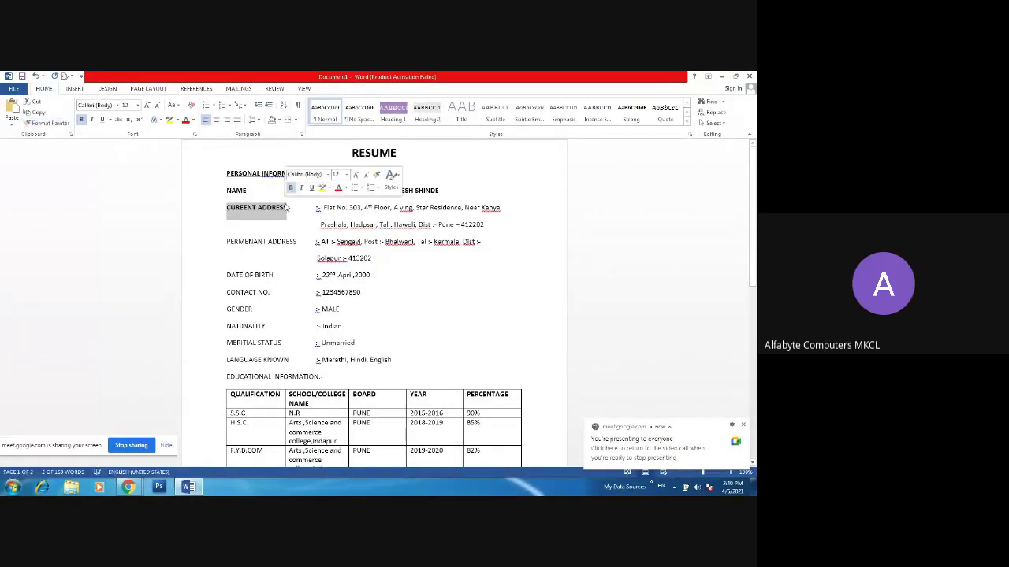
pyautogui.click(49, 123)
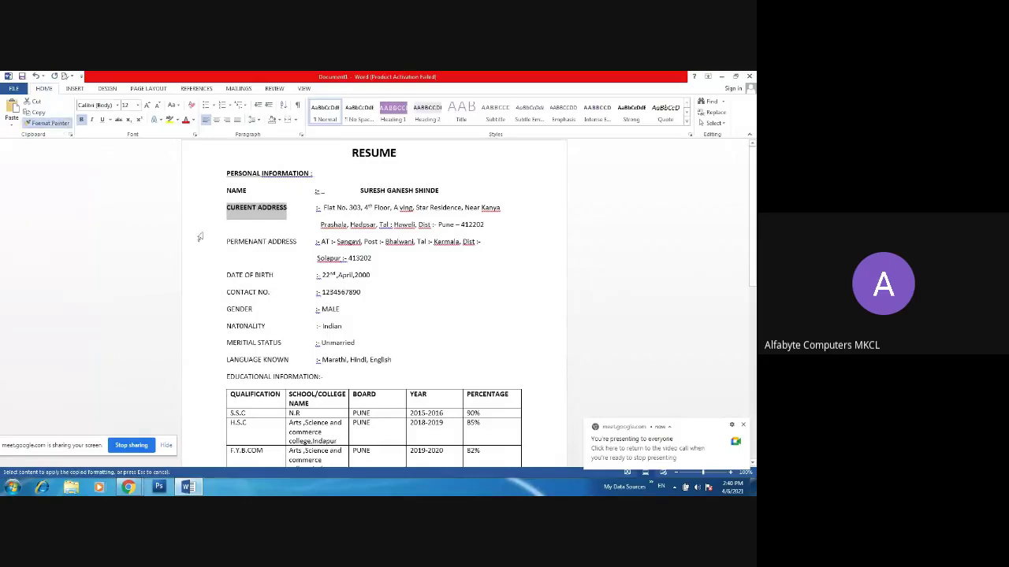
pyautogui.moveTo(221, 242); pyautogui.dragTo(286, 241)
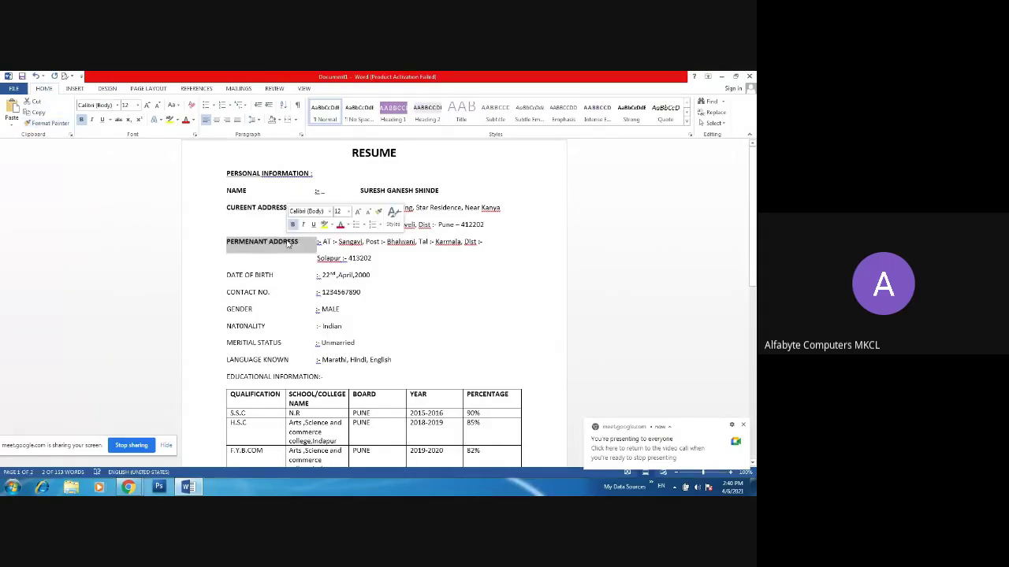
pyautogui.click(56, 123)
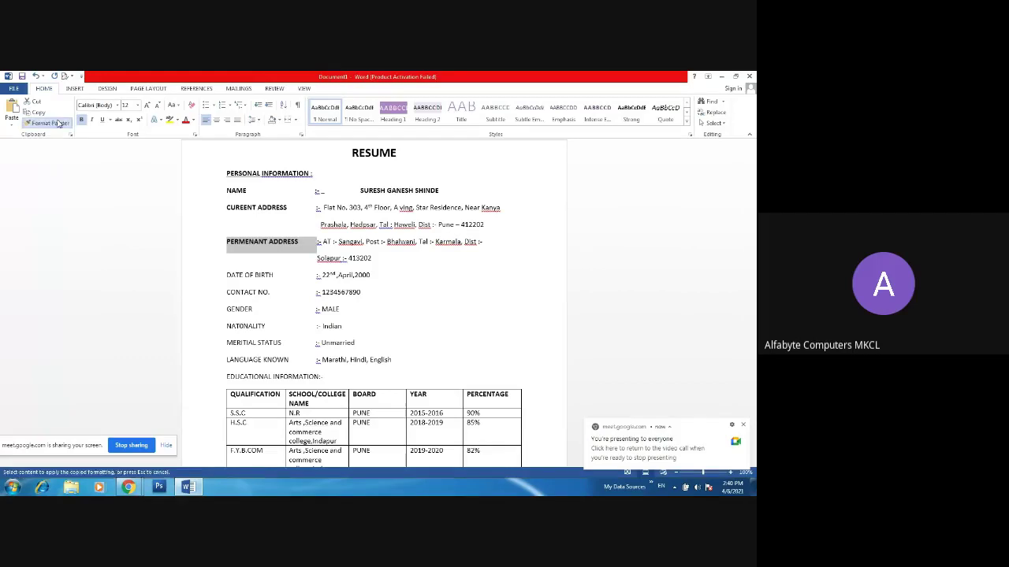
pyautogui.moveTo(223, 278); pyautogui.dragTo(260, 279)
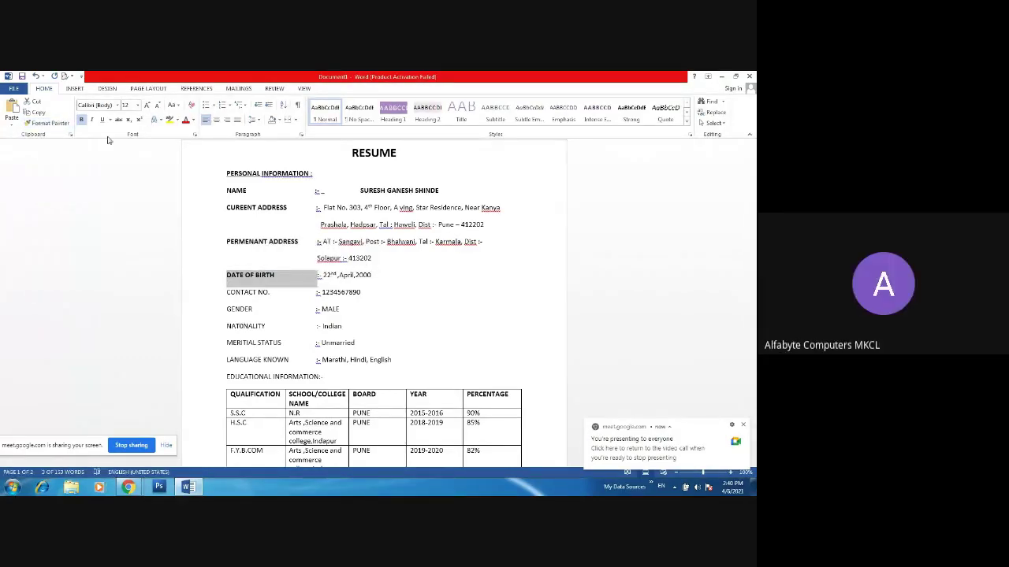
pyautogui.click(67, 123)
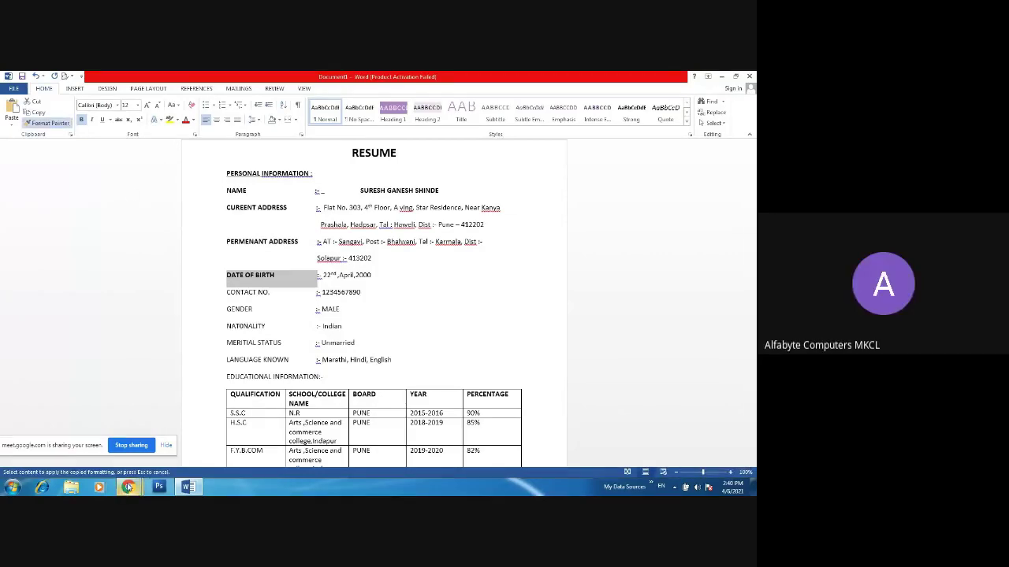
# - Check the Google Meet call, then return to the Word resume
pyautogui.moveTo(127, 487)
pyautogui.click(102, 457)
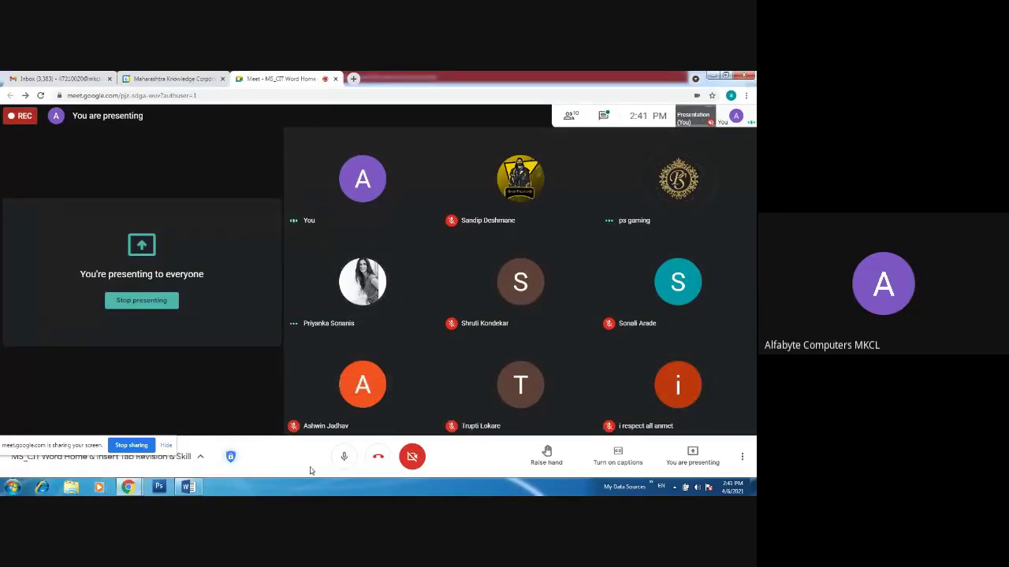
pyautogui.click(186, 487)
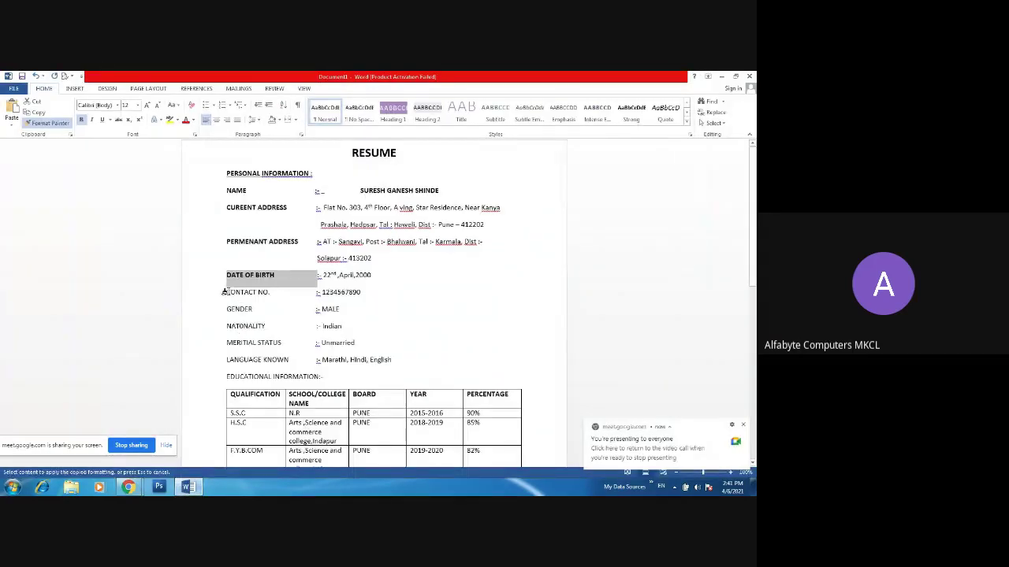
# - Brush the bold label format onto CONTACT NO., GENDER and NATONALITY
pyautogui.moveTo(222, 292); pyautogui.dragTo(269, 295)
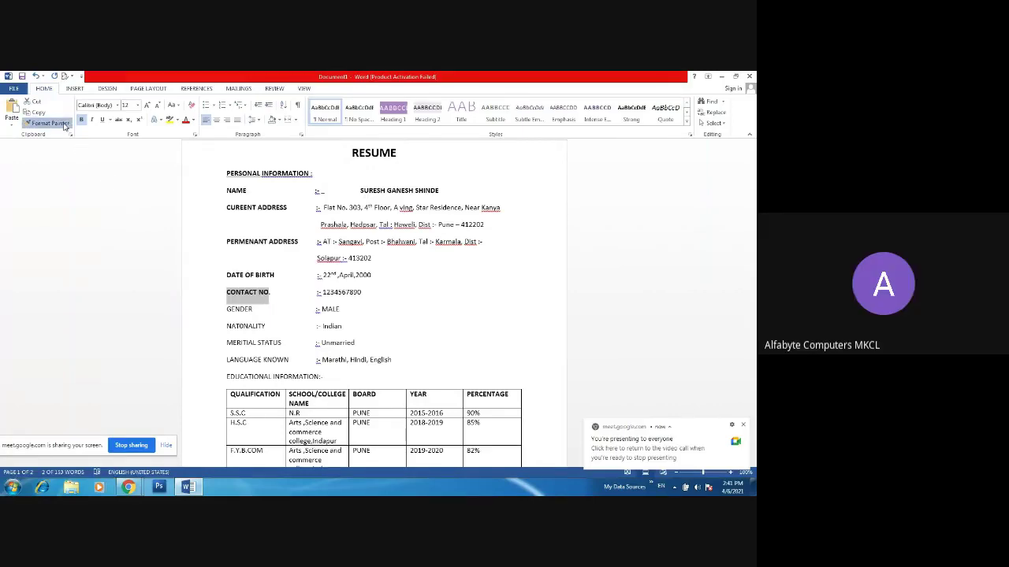
pyautogui.click(49, 123)
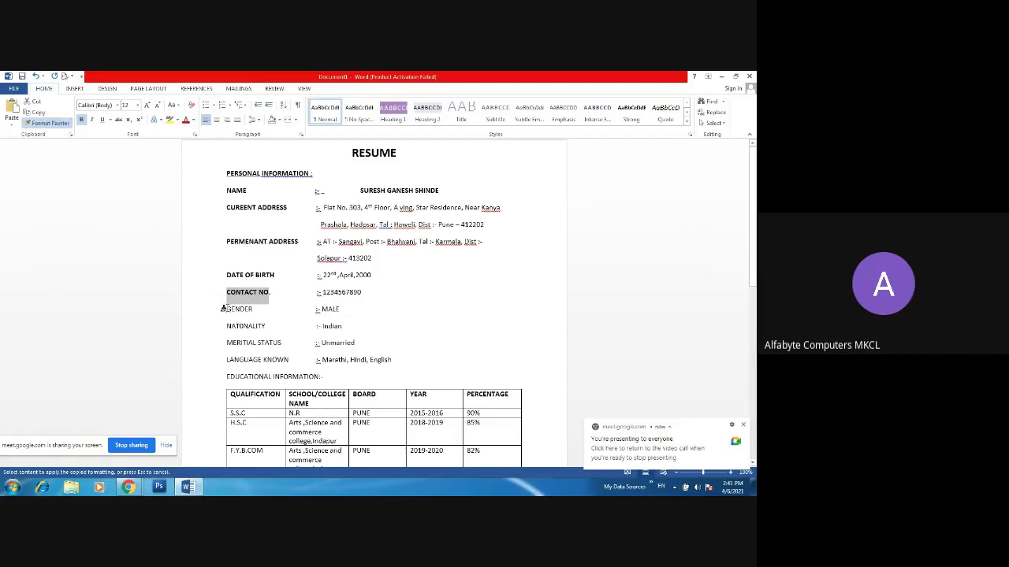
pyautogui.moveTo(223, 307); pyautogui.dragTo(254, 309)
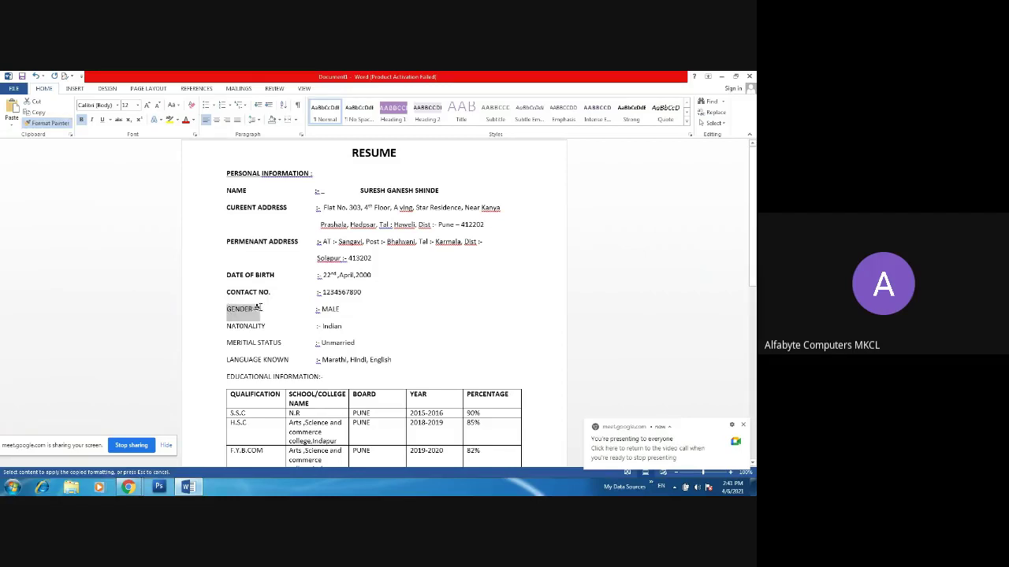
pyautogui.click(65, 124)
pyautogui.moveTo(223, 324); pyautogui.dragTo(280, 329)
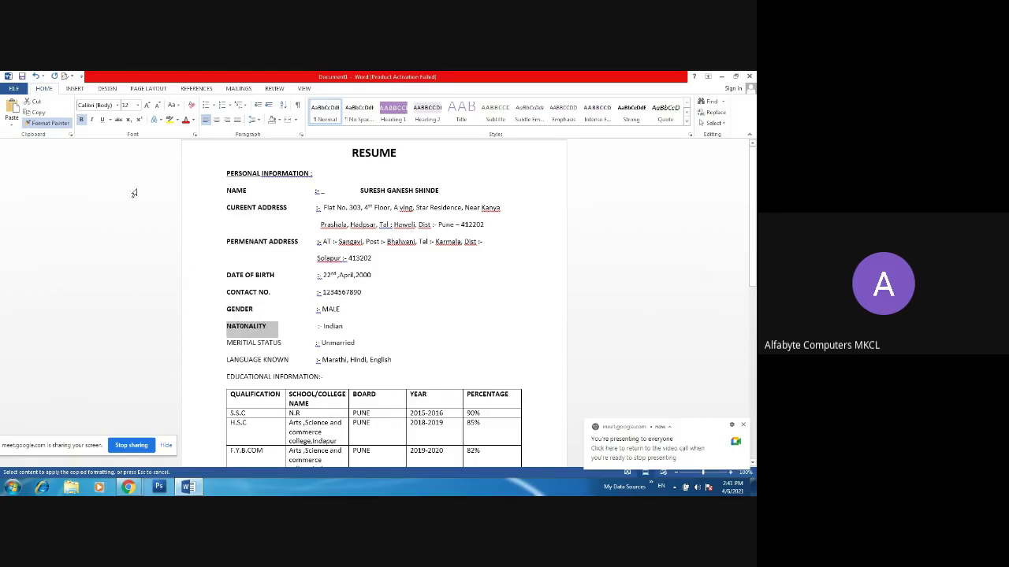
# - Brush the bold format onto MERITIAL STATUS, LANGUAGE KNOWN and the EDUCATIONAL INFORMATION heading
pyautogui.click(49, 124)
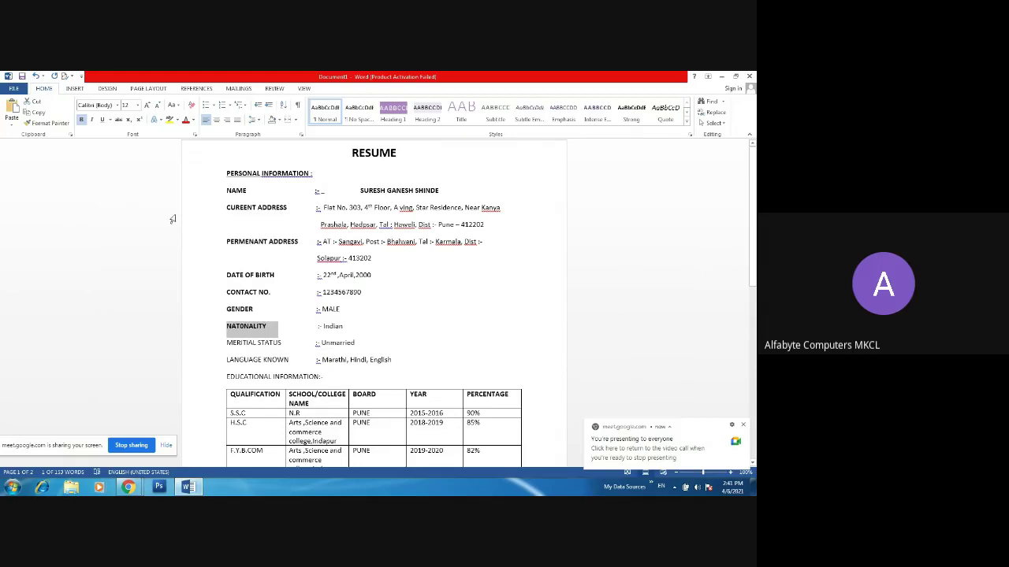
pyautogui.click(52, 124)
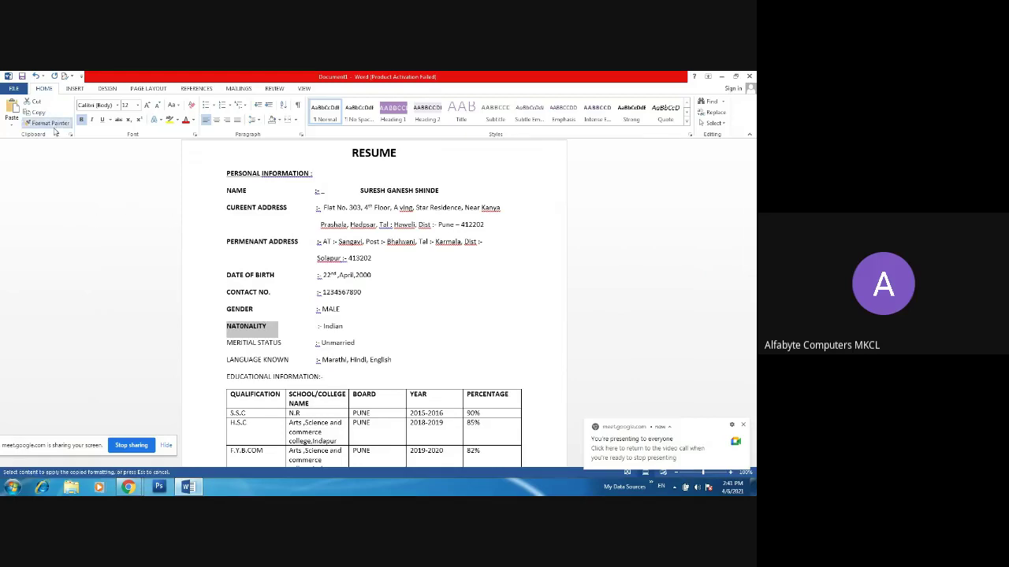
pyautogui.moveTo(222, 344); pyautogui.dragTo(316, 344)
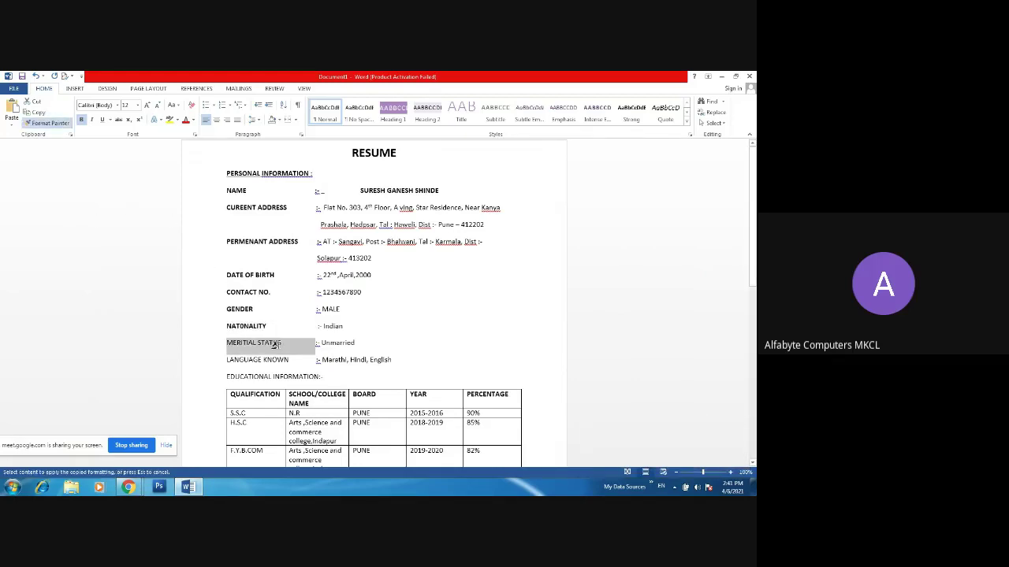
pyautogui.click(52, 124)
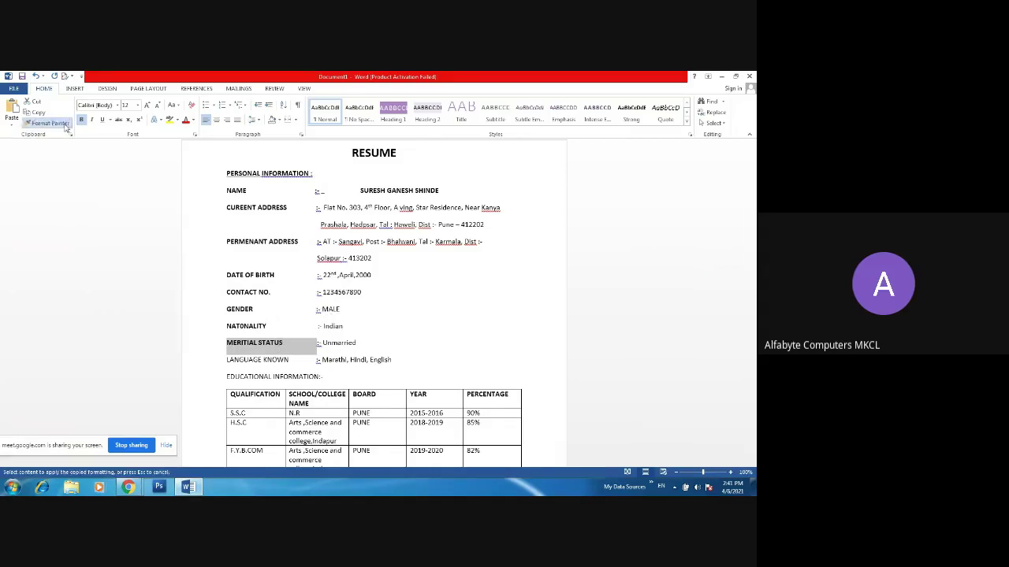
pyautogui.moveTo(223, 363); pyautogui.dragTo(315, 363)
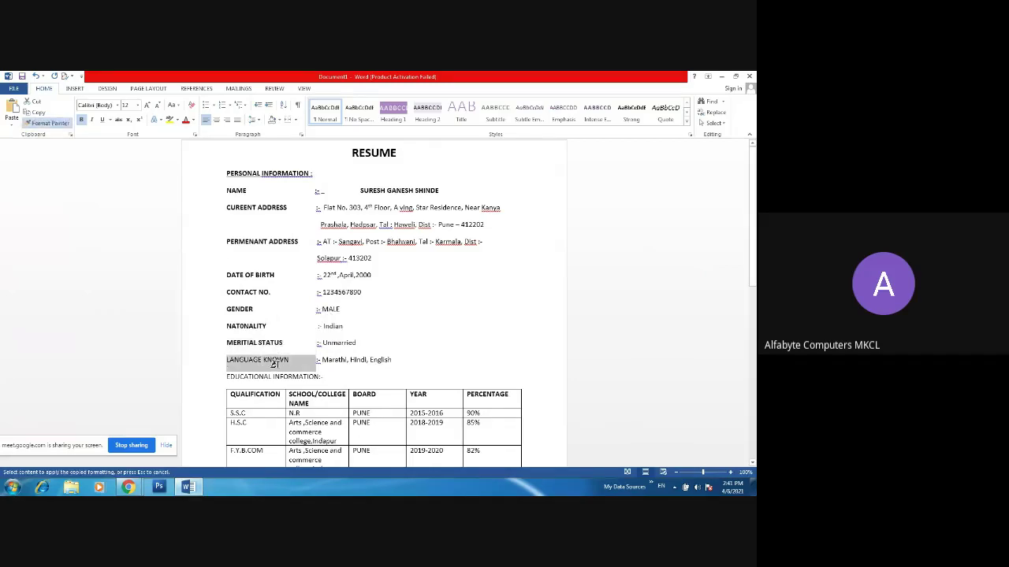
pyautogui.click(49, 124)
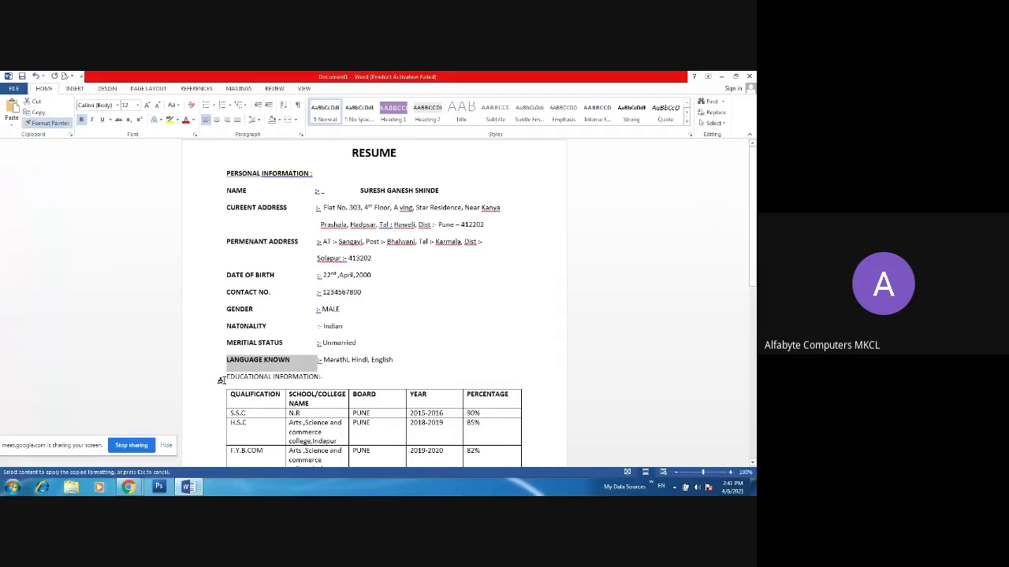
pyautogui.moveTo(224, 378); pyautogui.dragTo(315, 382)
pyautogui.click(324, 378)
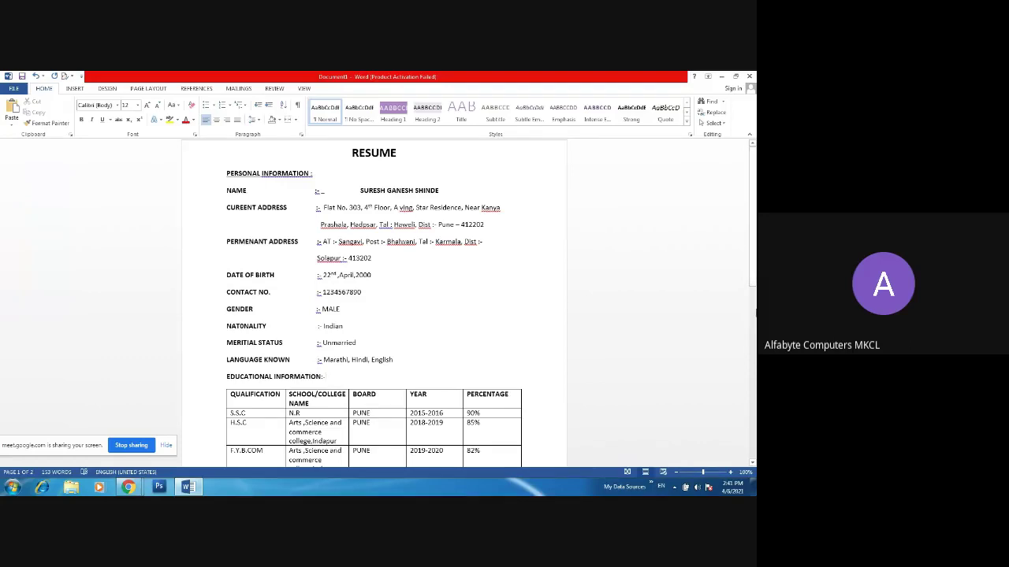
# - Admit the waiting participant into the Google Meet call and return to Word
pyautogui.scroll(-10, 755, 334)
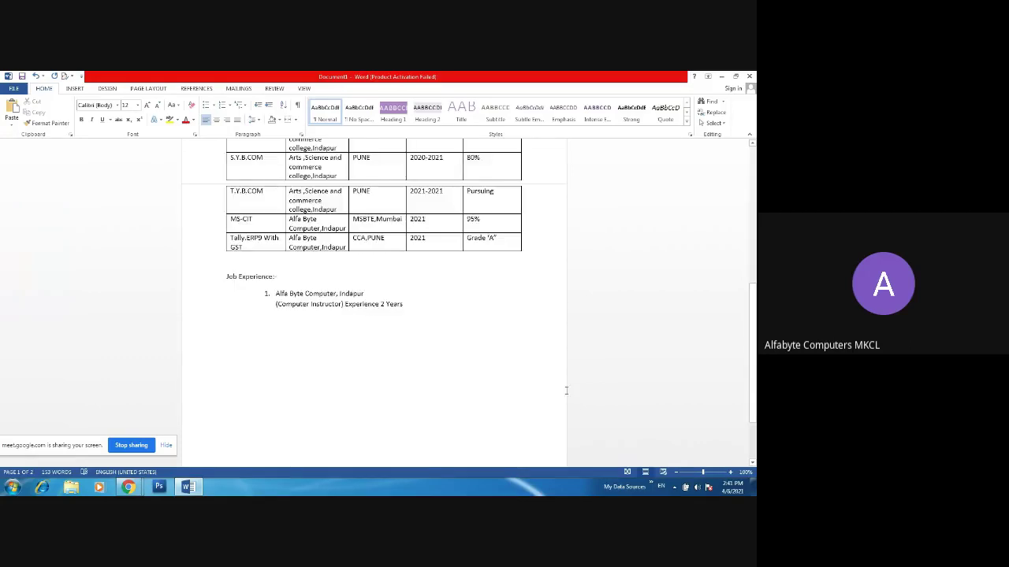
pyautogui.click(129, 485)
pyautogui.click(110, 464)
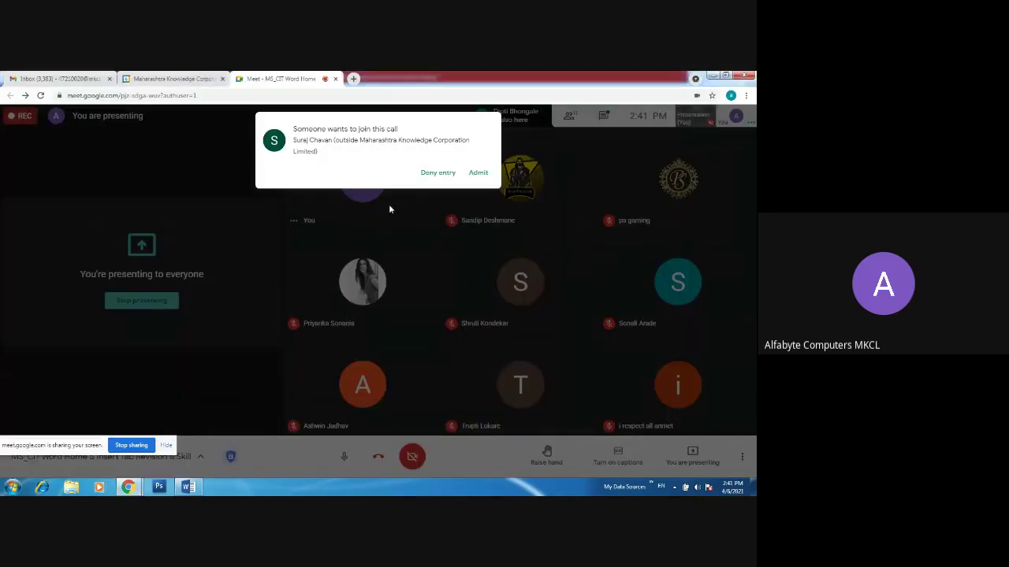
pyautogui.click(477, 174)
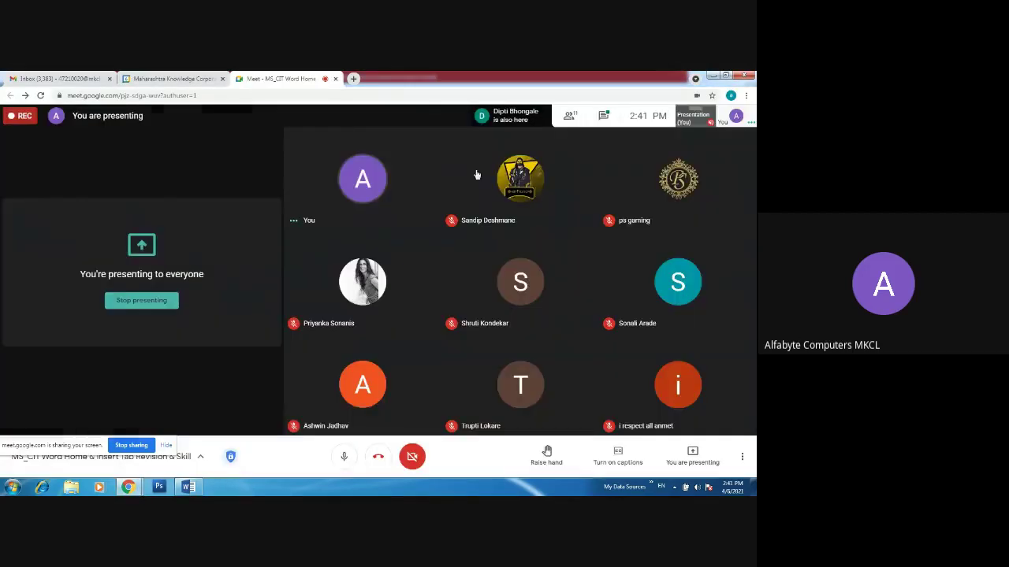
pyautogui.click(188, 488)
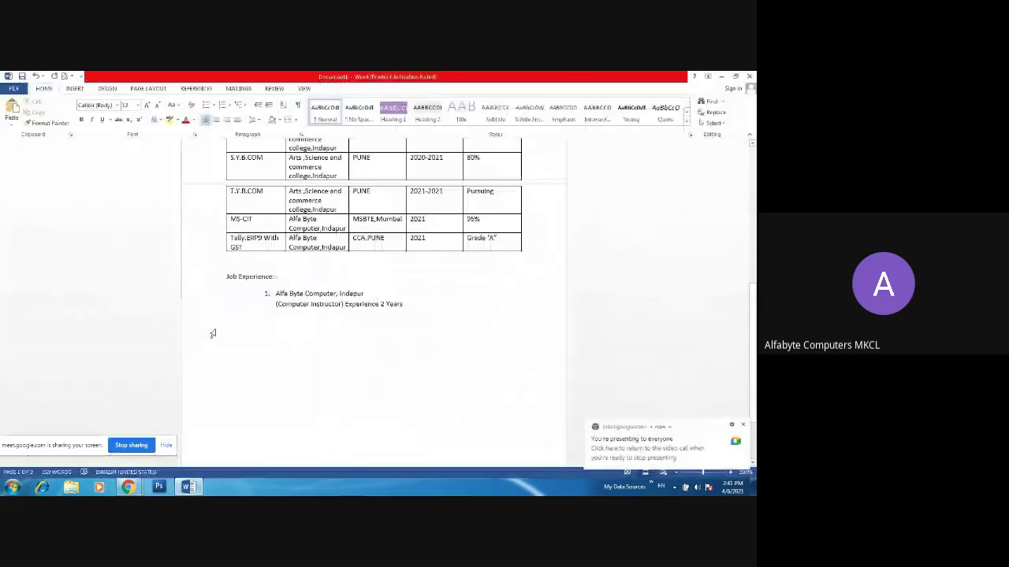
# - Bold the 'Job Experience:-' heading and move to the empty space below the job entry
pyautogui.moveTo(228, 260); pyautogui.dragTo(297, 278)
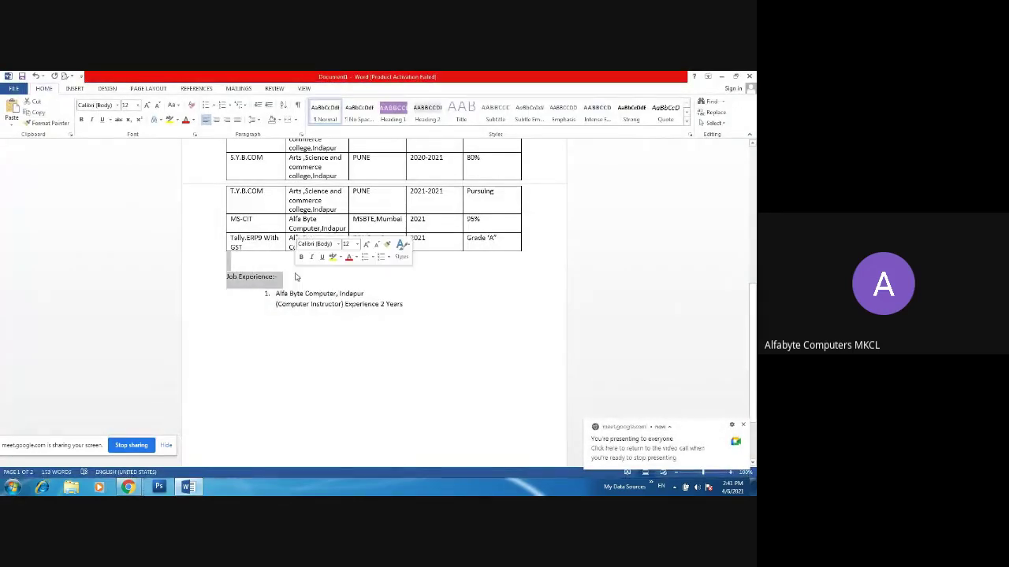
pyautogui.click(82, 121)
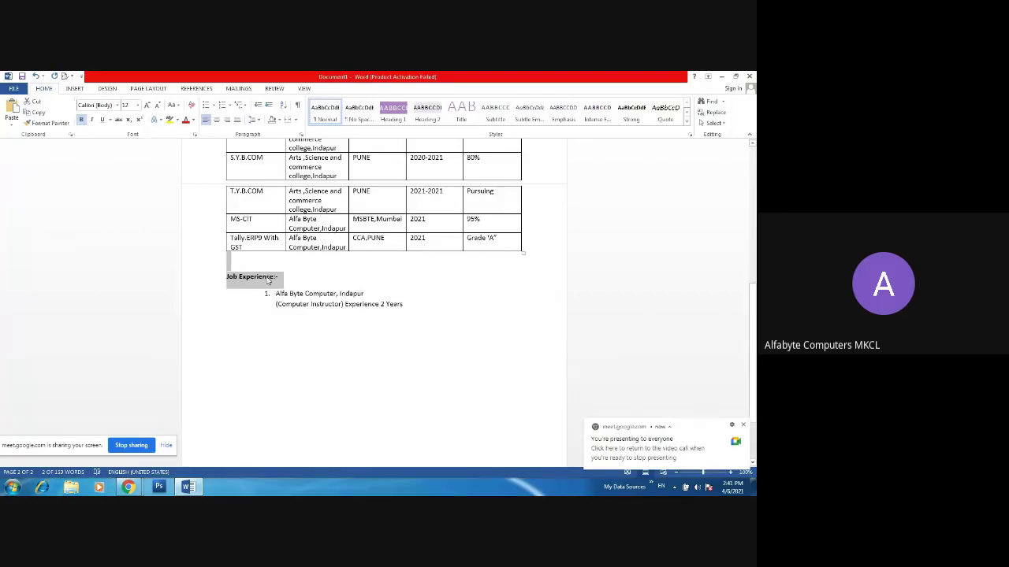
pyautogui.click(473, 347)
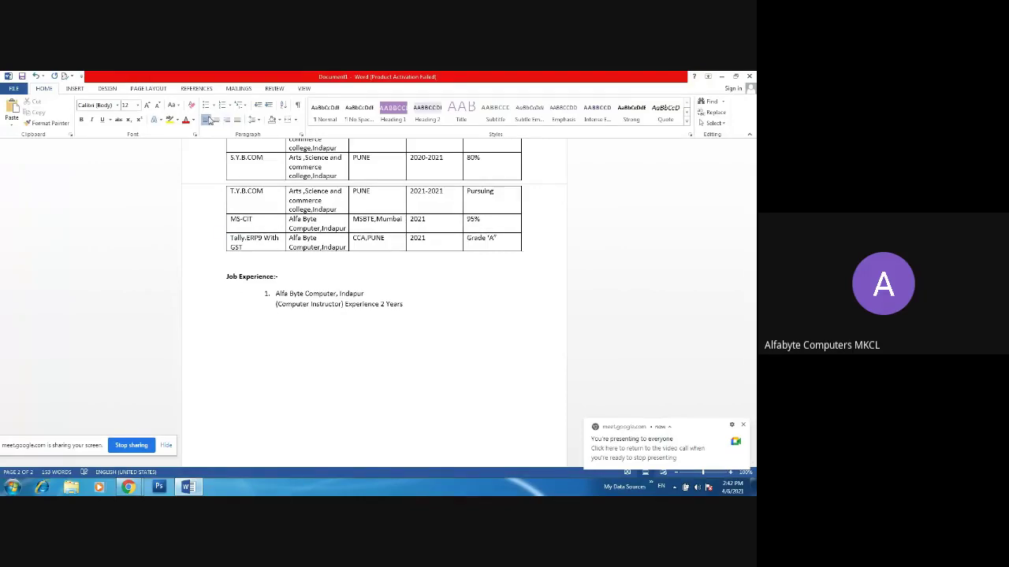
pyautogui.click(212, 376)
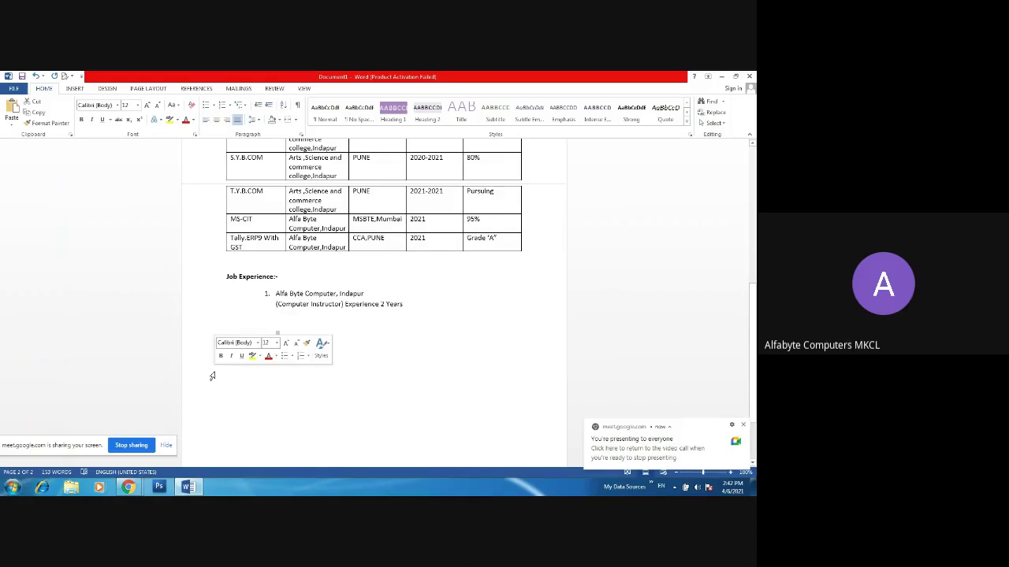
# - Type a dotted signature line below the job entry, with the applicant's name and phone number beneath it
pyautogui.click(221, 383)
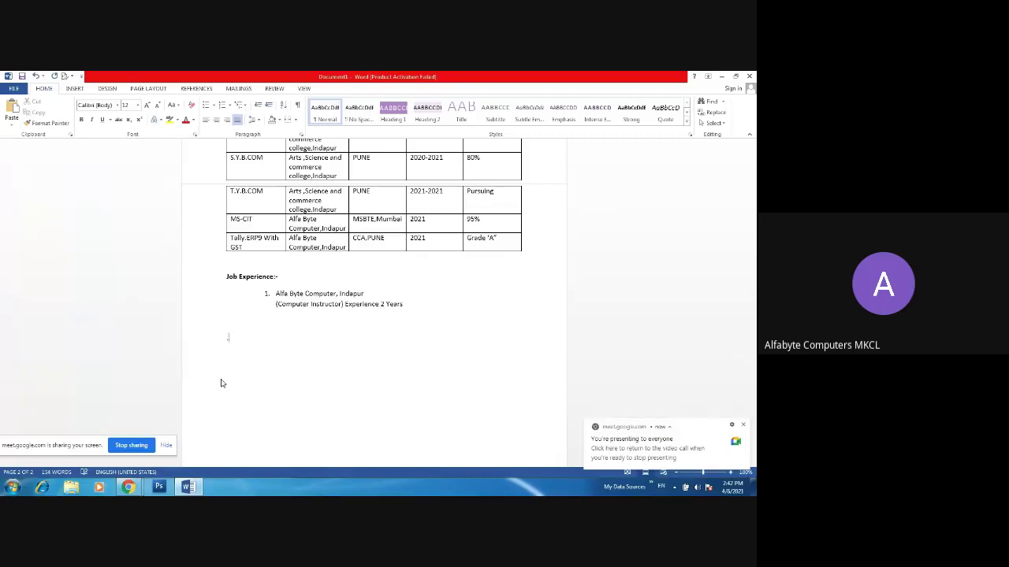
pyautogui.write('........................................................')
pyautogui.press('Return')
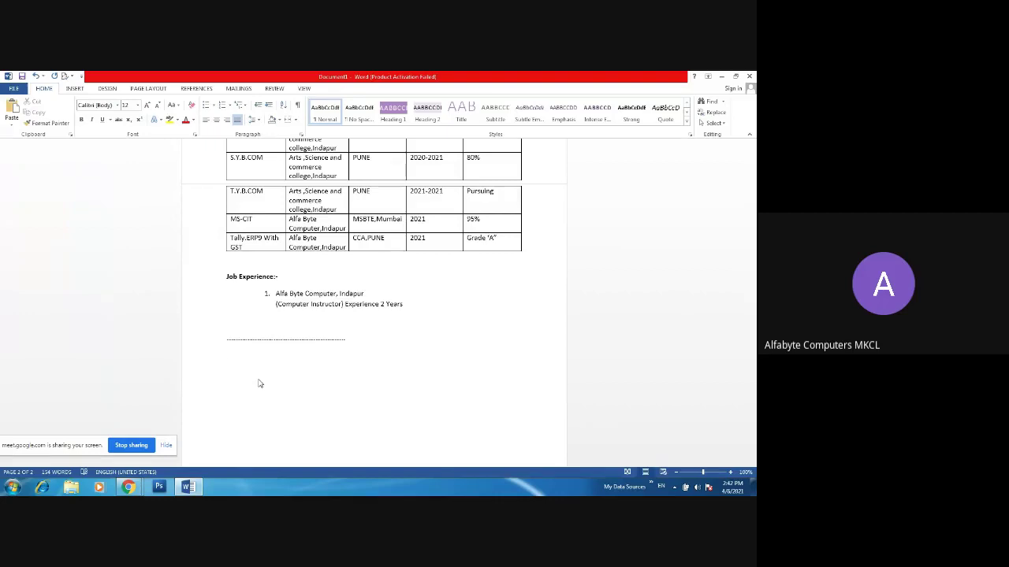
pyautogui.write('1234567')
pyautogui.write('8900')
pyautogui.press('BackSpace')
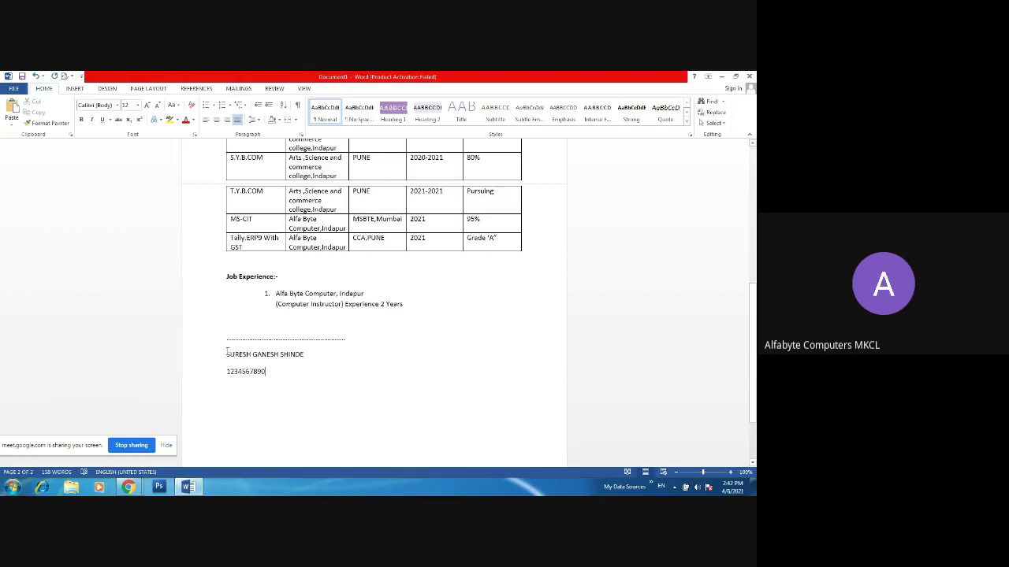
# - Make the applicant's name bold
pyautogui.moveTo(227, 354); pyautogui.dragTo(308, 355)
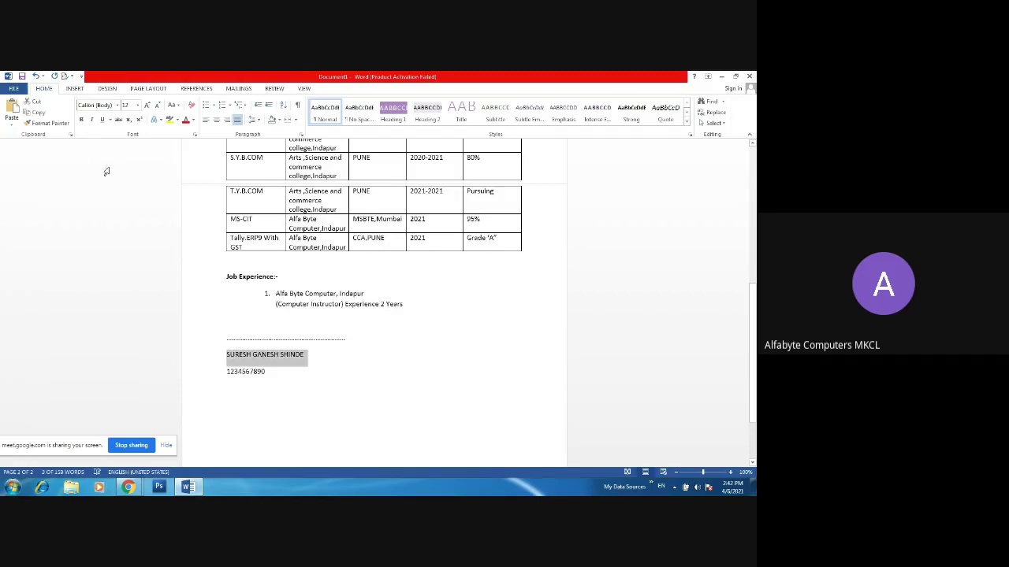
pyautogui.click(81, 120)
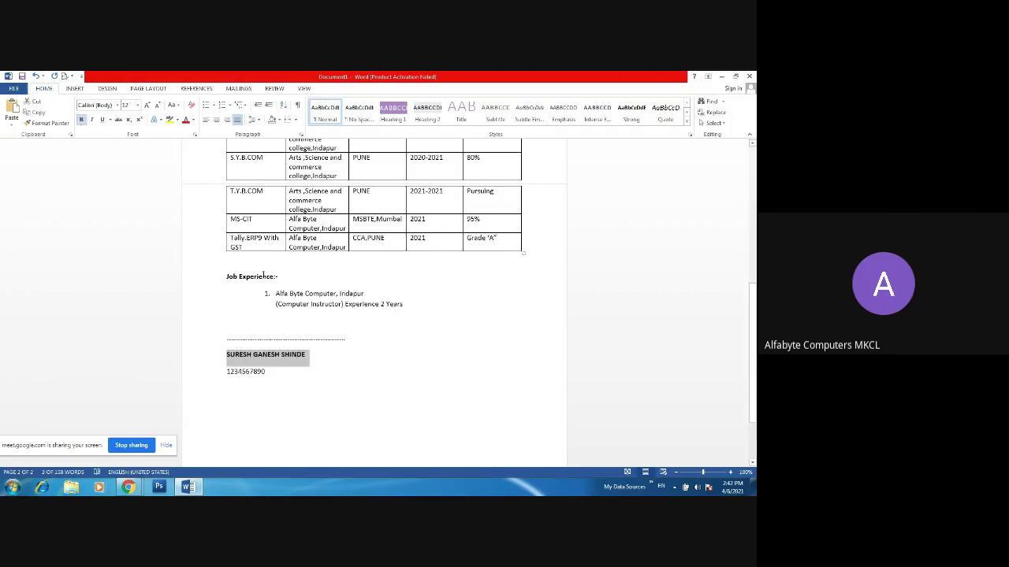
pyautogui.click(457, 378)
# - Adjust the length of the dotted signature line
pyautogui.click(378, 339)
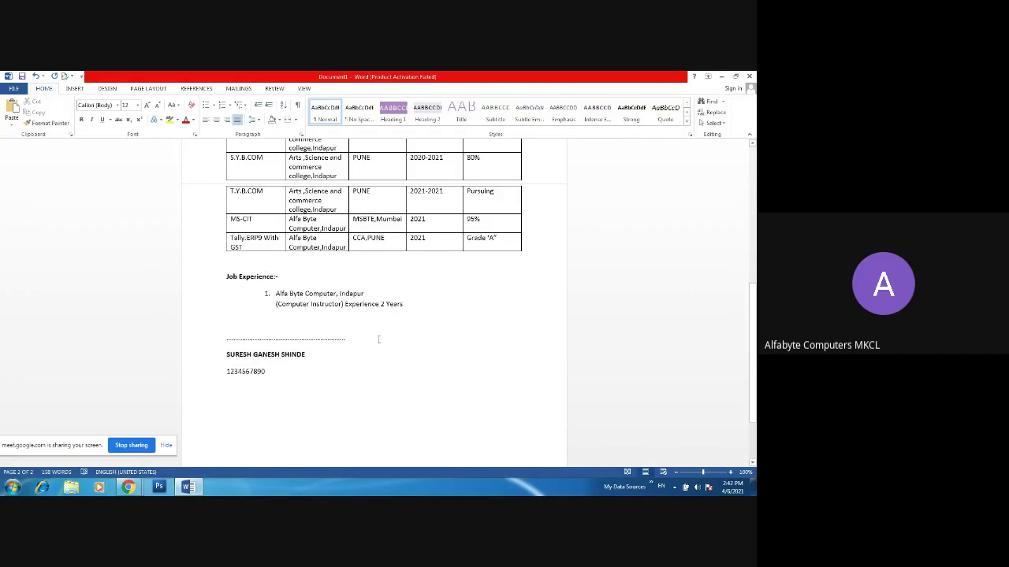
pyautogui.press('BackSpace')
pyautogui.press('BackSpace')
pyautogui.press('BackSpace')
pyautogui.press('BackSpace')
pyautogui.press('BackSpace')
pyautogui.press('BackSpace')
pyautogui.press('BackSpace')
pyautogui.press('BackSpace')
pyautogui.press('BackSpace')
pyautogui.press('BackSpace')
pyautogui.press('BackSpace')
pyautogui.press('BackSpace')
pyautogui.press('BackSpace')
pyautogui.press('BackSpace')
pyautogui.press('BackSpace')
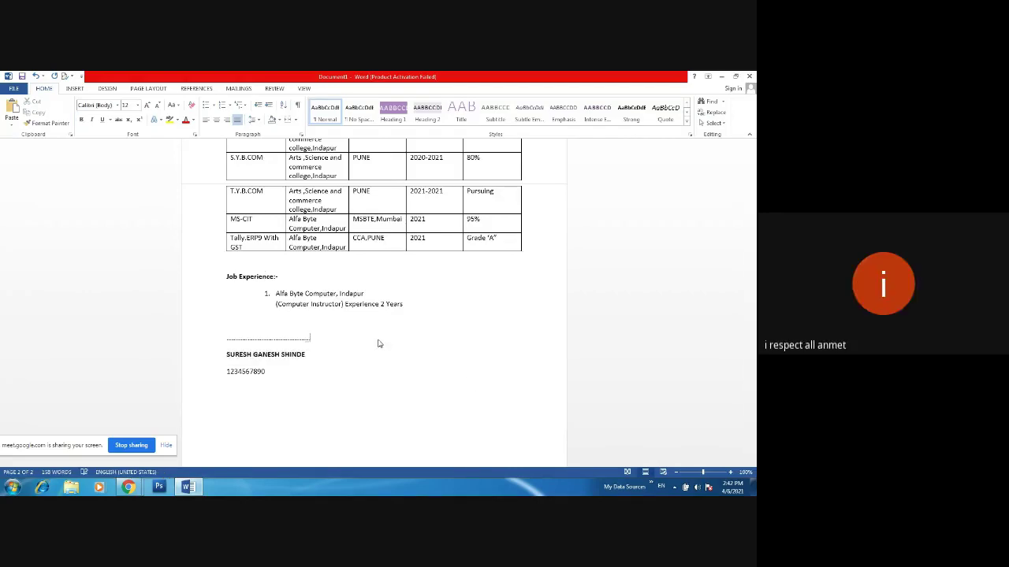
pyautogui.press('BackSpace')
pyautogui.press('BackSpace')
pyautogui.write('..')
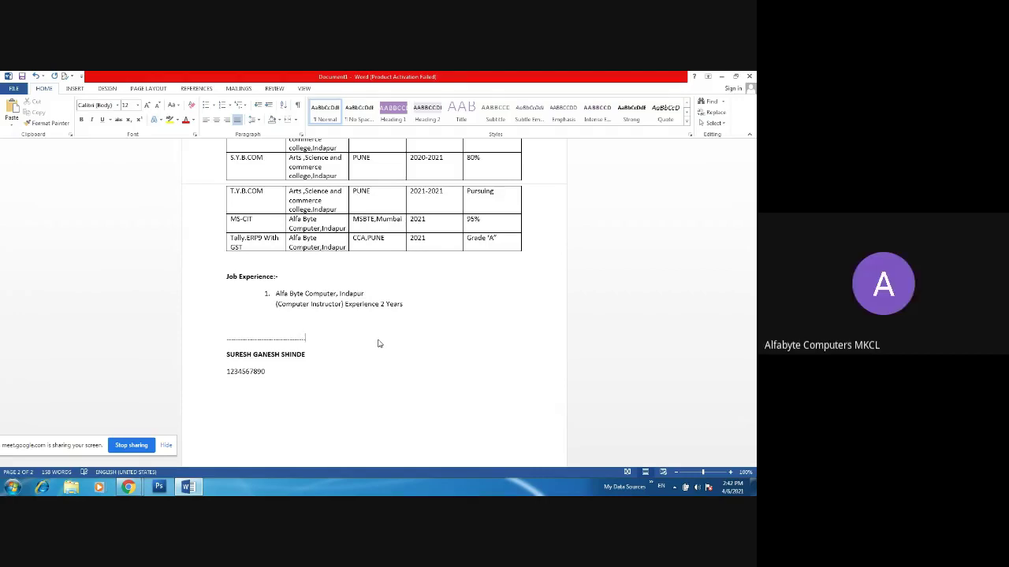
# - Delete the extra spaces so the name sits directly after the NAME colon
pyautogui.moveTo(754, 307); pyautogui.dragTo(755, 248)
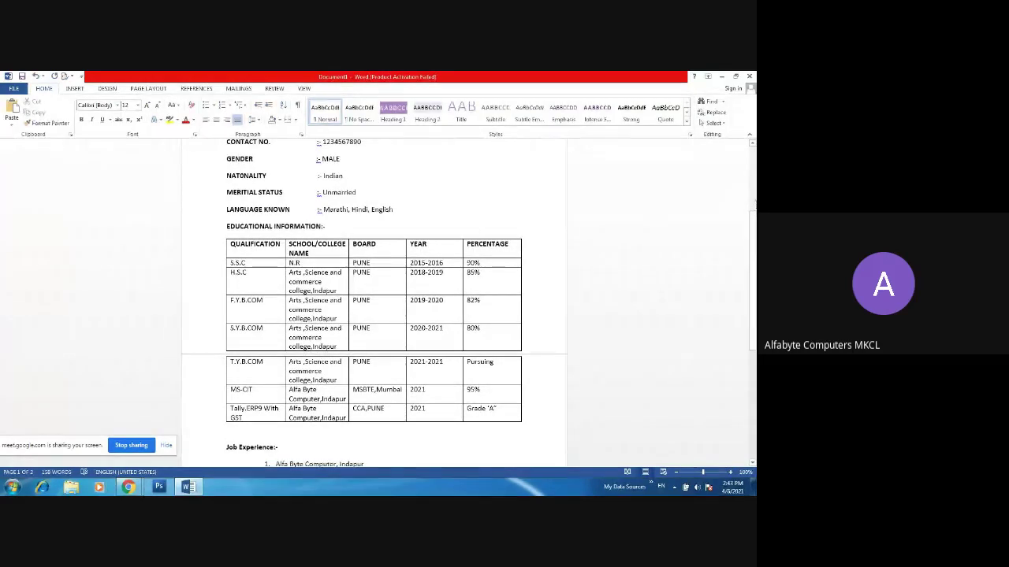
pyautogui.scroll(4, 370, 169)
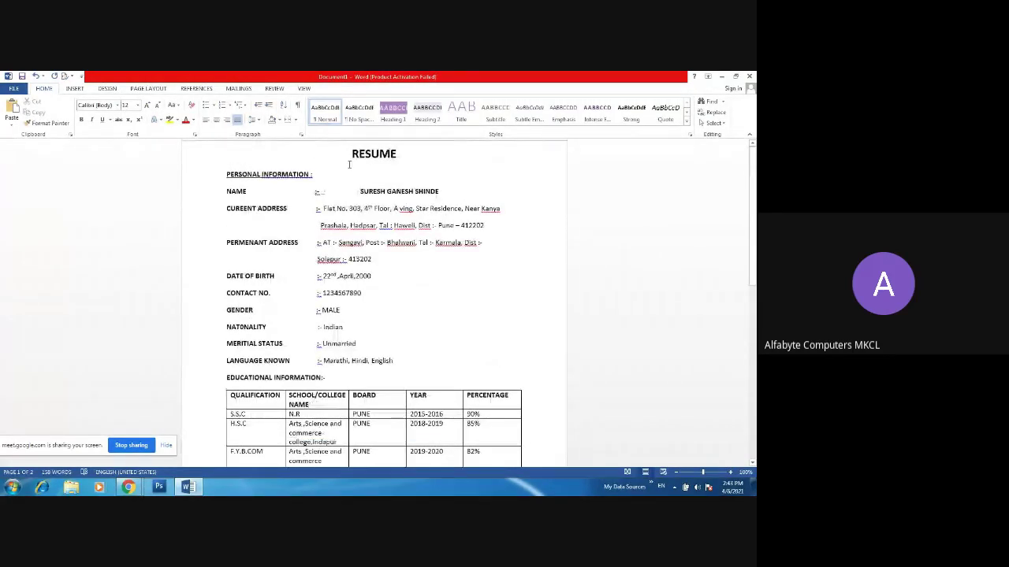
pyautogui.click(319, 208)
pyautogui.click(364, 192)
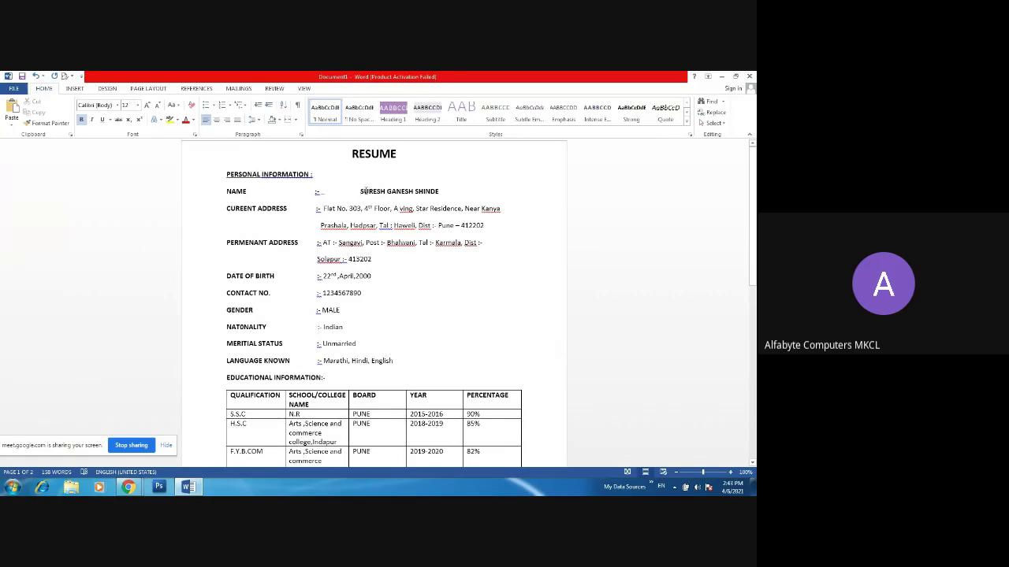
pyautogui.press('BackSpace')
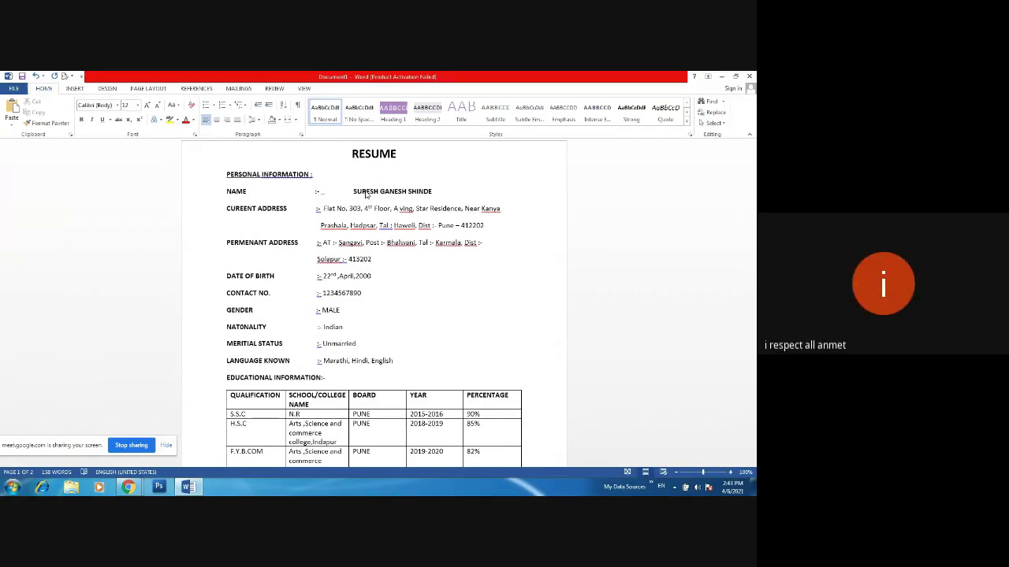
pyautogui.press('BackSpace')
pyautogui.press('BackSpace')
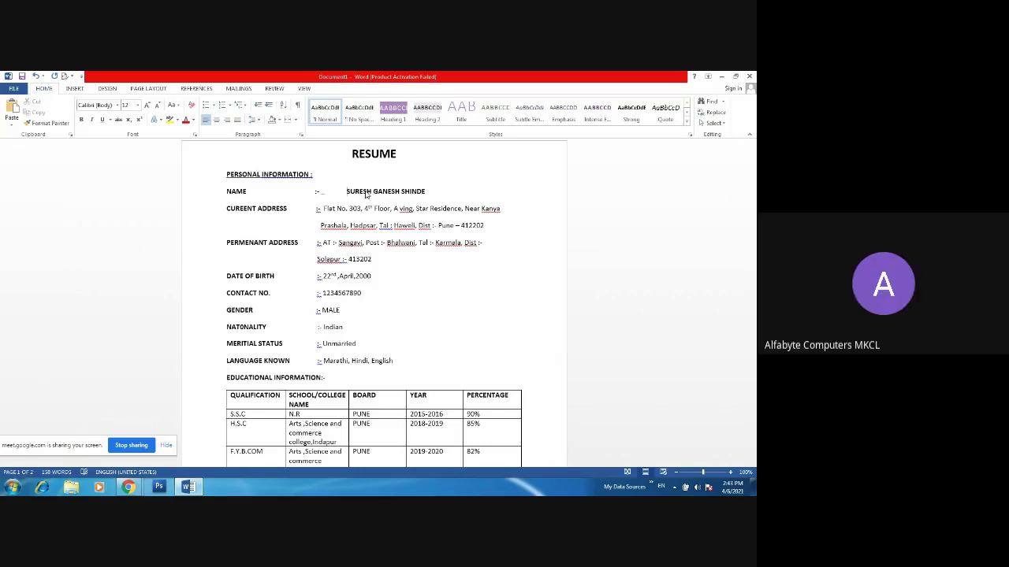
pyautogui.press('BackSpace')
pyautogui.press('BackSpace')
pyautogui.press('BackSpace')
pyautogui.press('BackSpace')
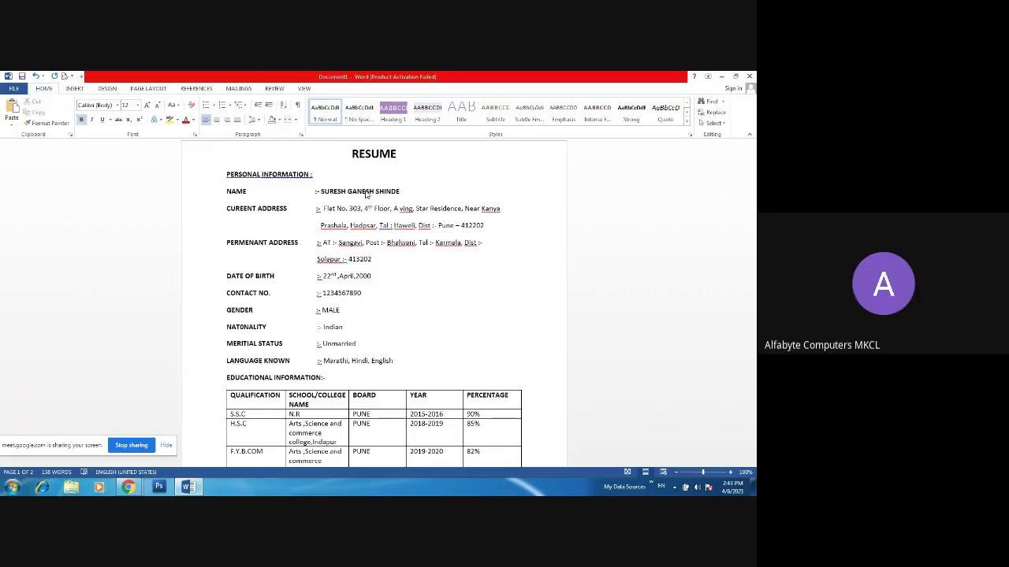
pyautogui.click(324, 210)
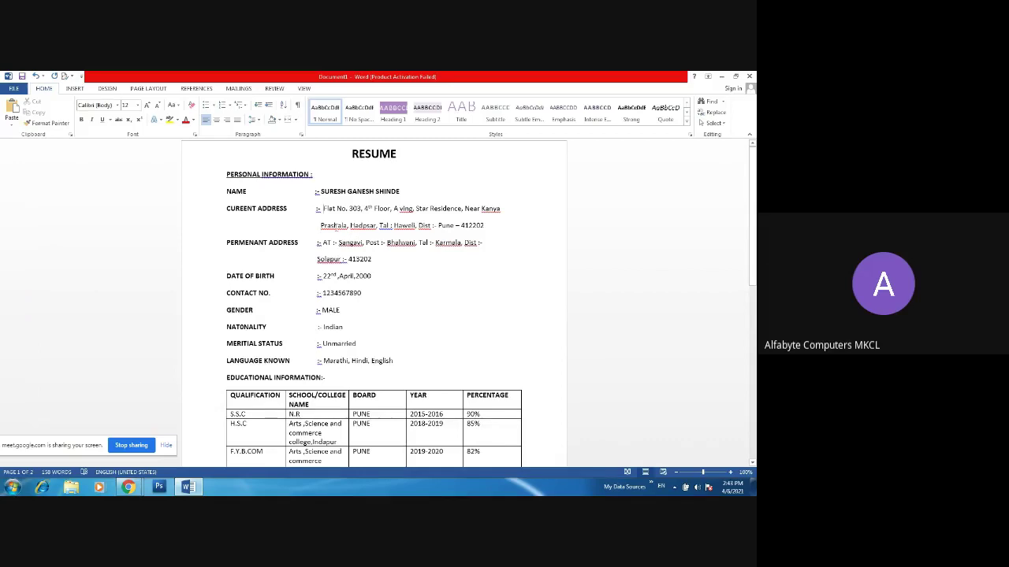
# - Ignore All on the spelling flag for 'Prashala' in the address
pyautogui.rightClick(334, 226)
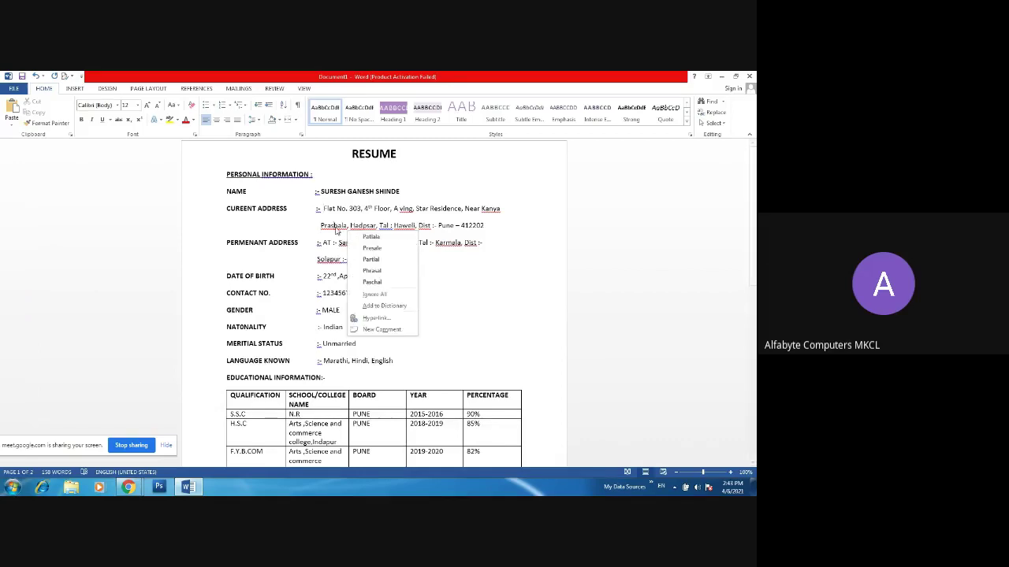
pyautogui.click(298, 252)
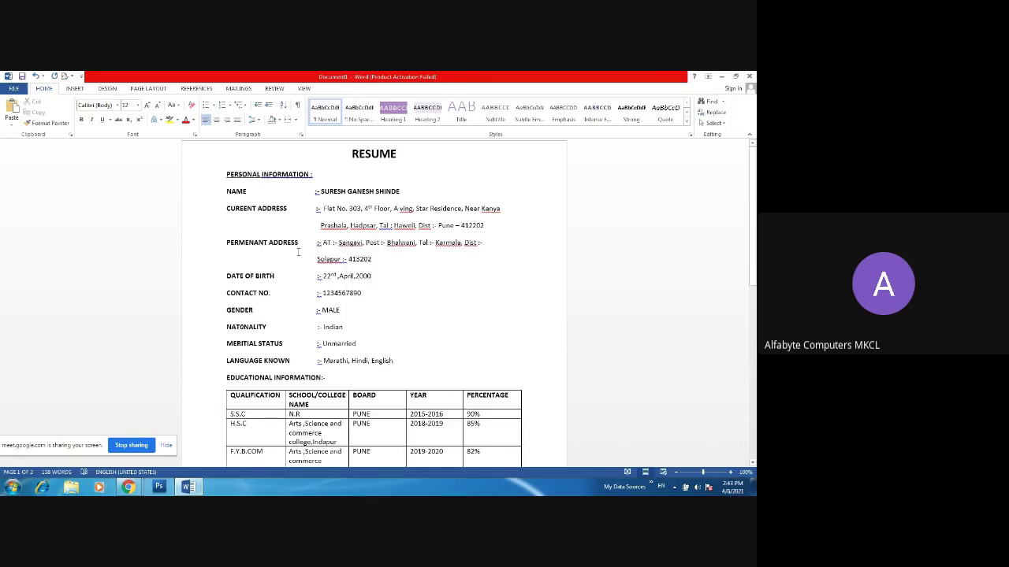
pyautogui.rightClick(338, 210)
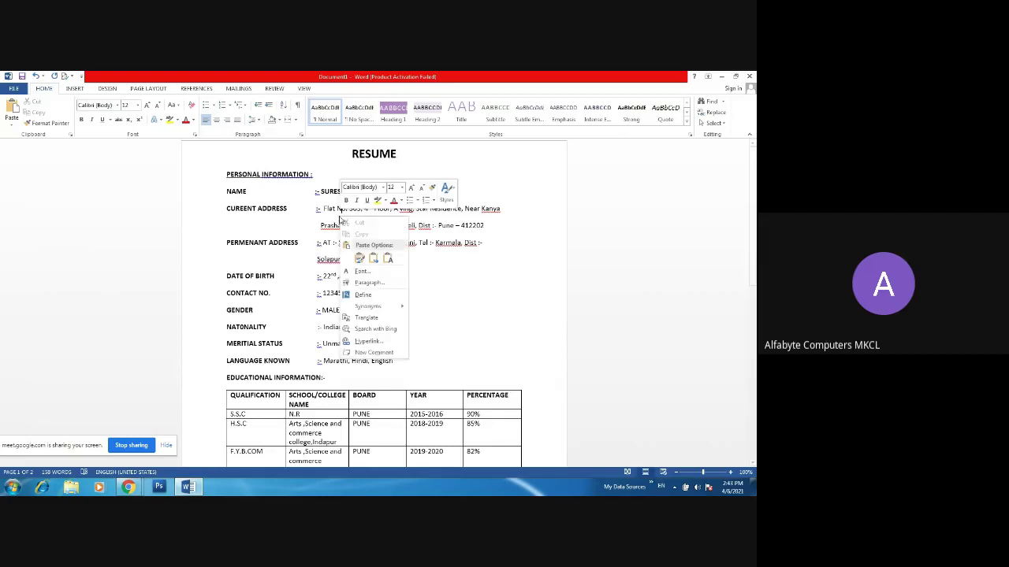
pyautogui.click(440, 281)
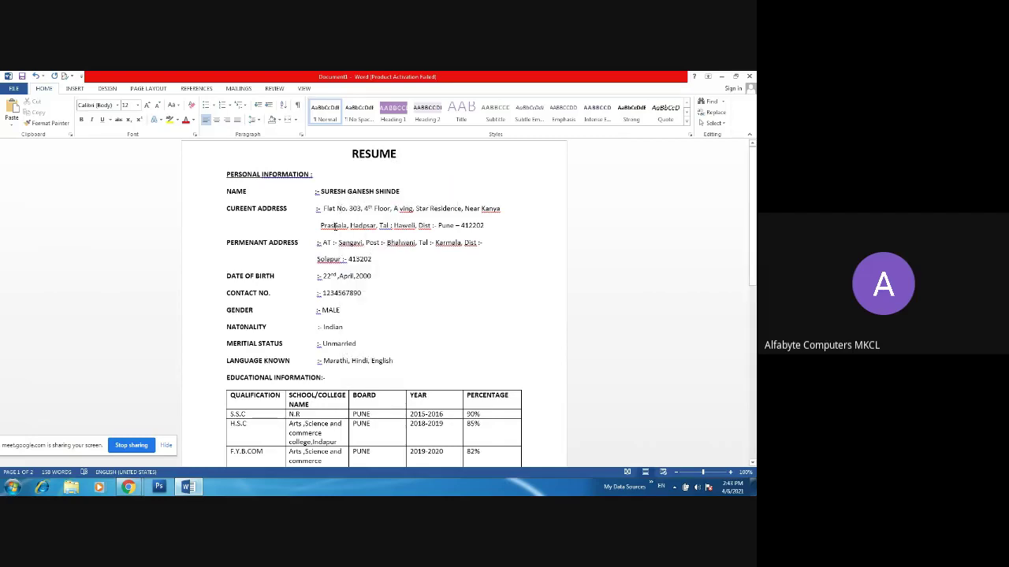
pyautogui.rightClick(336, 228)
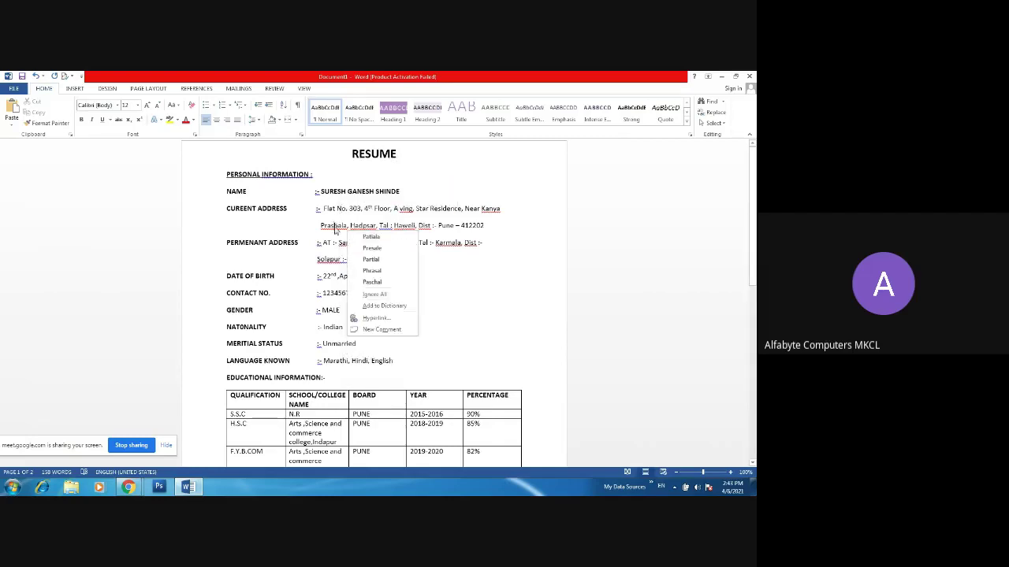
pyautogui.click(385, 293)
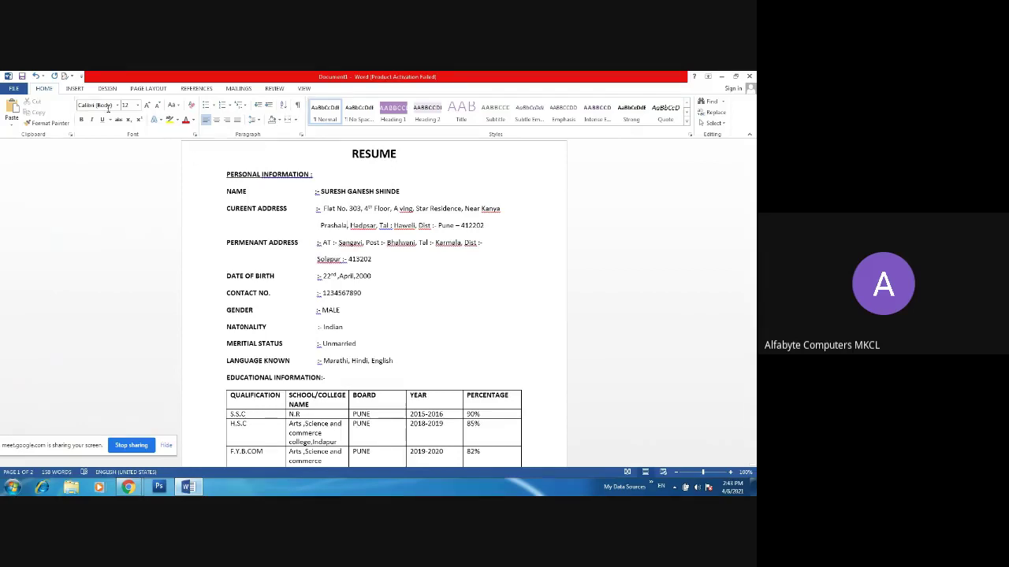
pyautogui.click(297, 120)
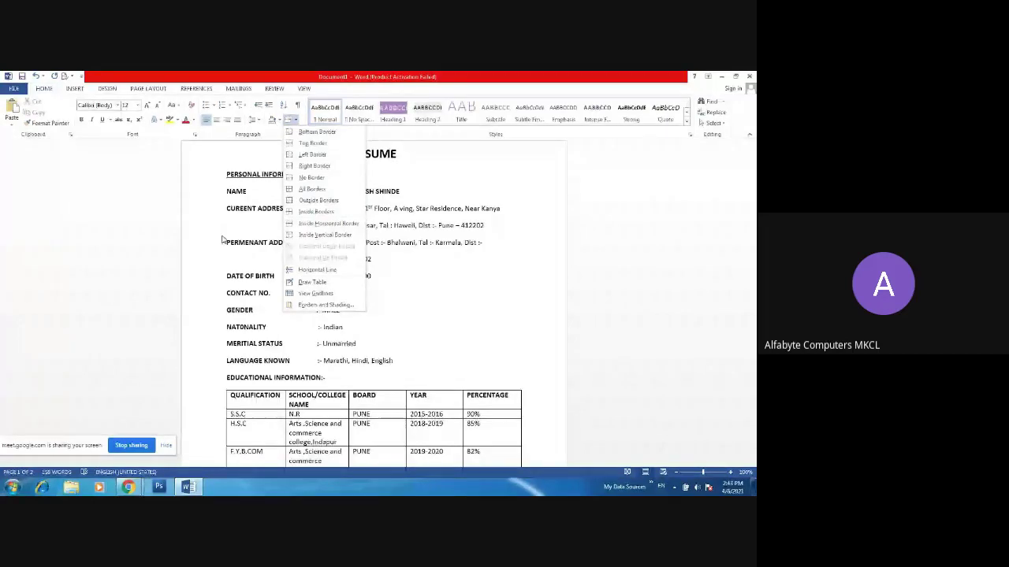
pyautogui.click(312, 282)
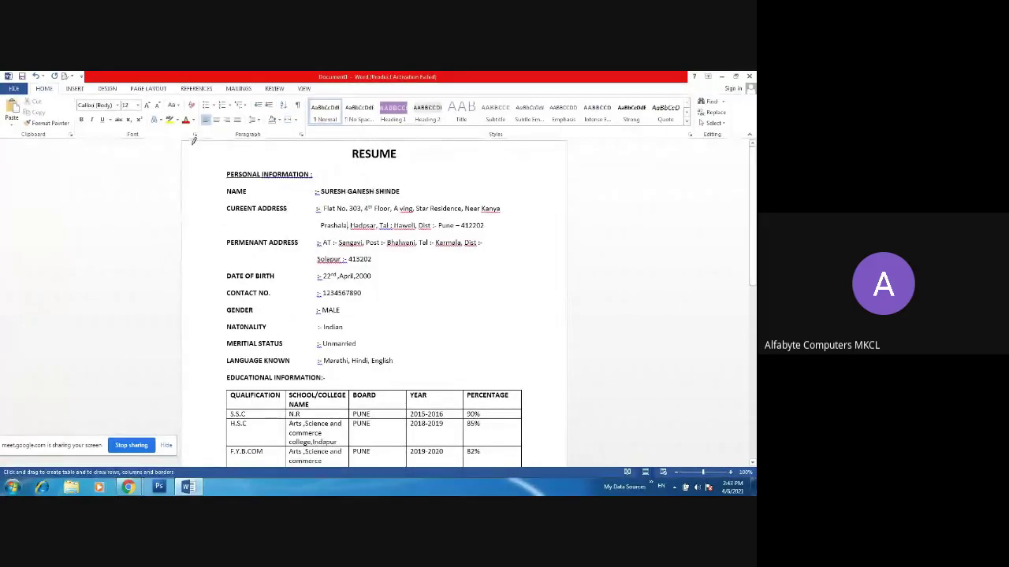
pyautogui.moveTo(369, 145)
pyautogui.mouseDown()
pyautogui.moveTo(499, 137)
pyautogui.moveTo(529, 155)
pyautogui.moveTo(565, 157)
pyautogui.moveTo(587, 196)
pyautogui.moveTo(556, 303)
pyautogui.moveTo(565, 457)
pyautogui.moveTo(576, 466)
pyautogui.mouseUp()
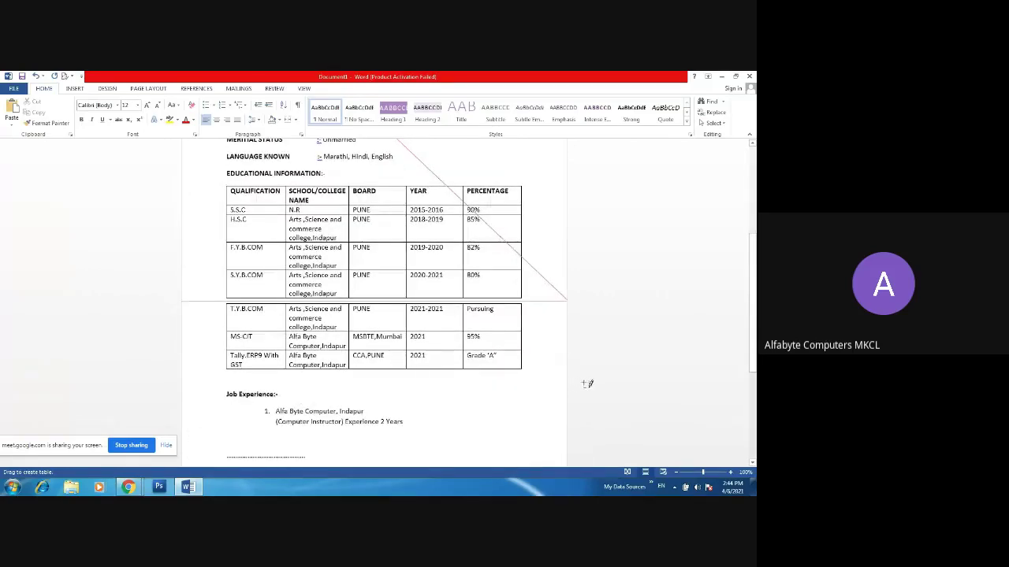
pyautogui.moveTo(634, 311)
pyautogui.mouseDown()
pyautogui.moveTo(547, 310)
pyautogui.moveTo(529, 220)
pyautogui.moveTo(541, 150)
pyautogui.mouseUp()
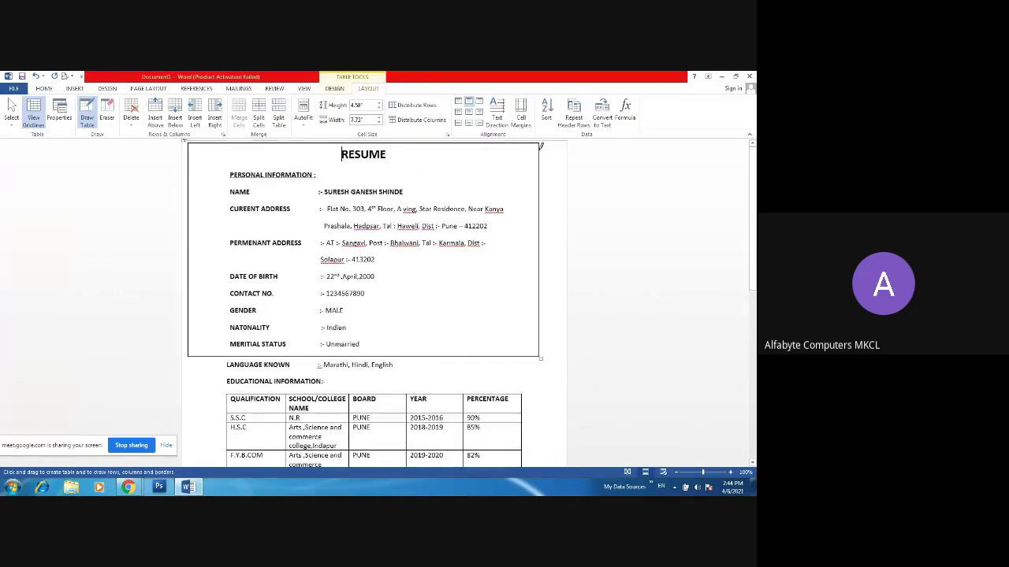
pyautogui.hotkey('ctrl', 'z')
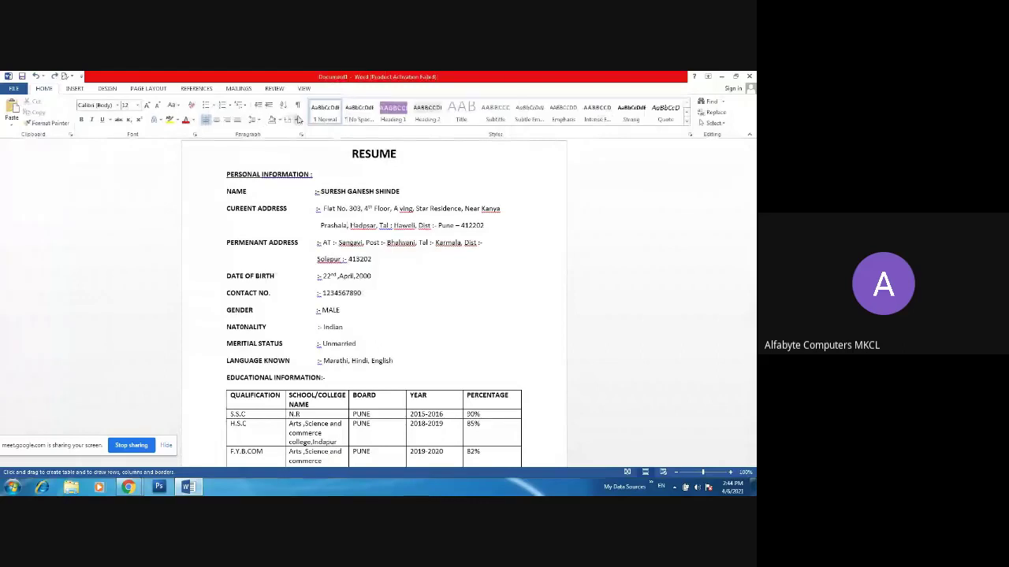
# - Try a box border on the address line, then undo it
pyautogui.click(298, 119)
pyautogui.click(309, 192)
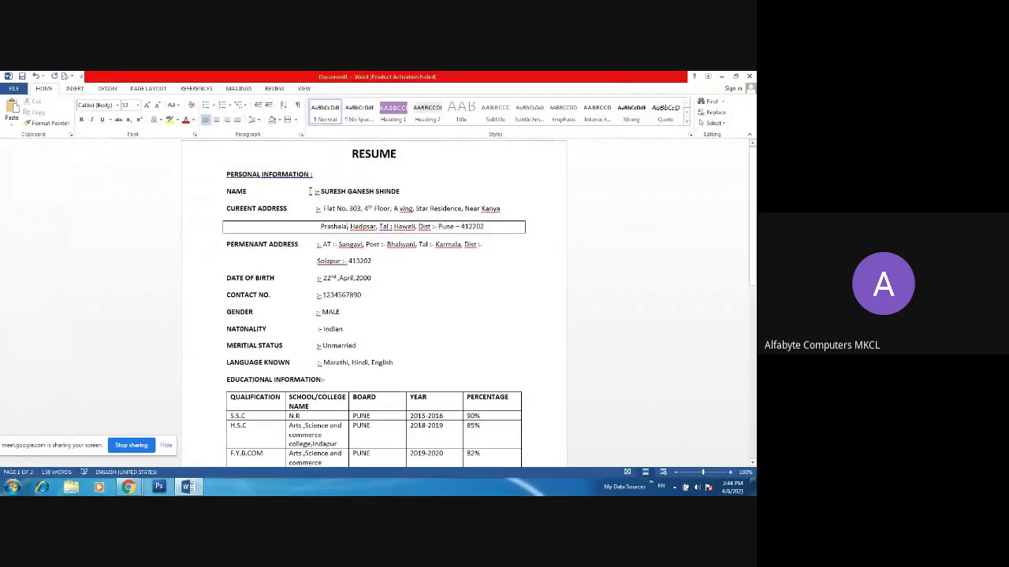
pyautogui.click(439, 197)
pyautogui.hotkey('ctrl', 'z')
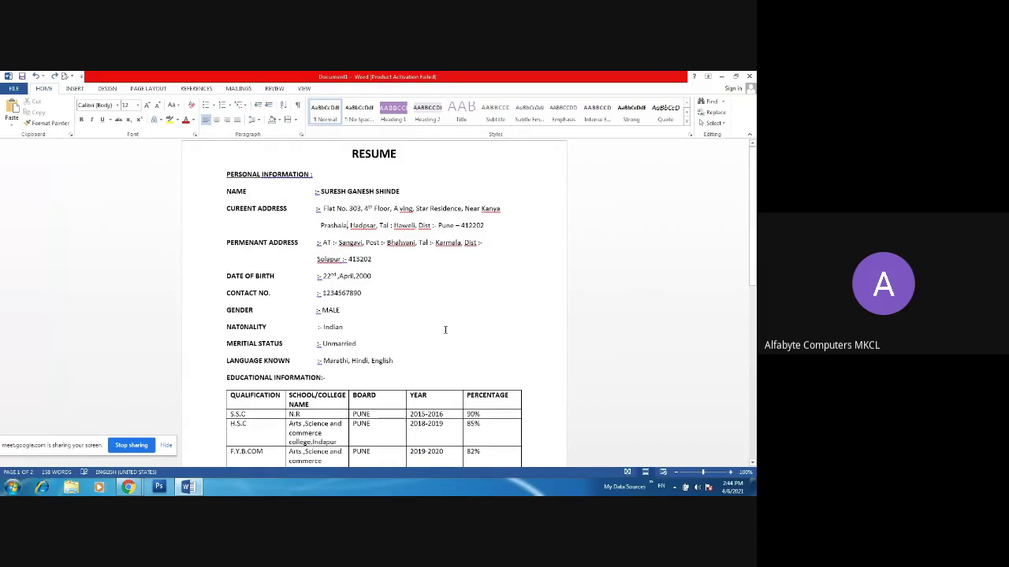
# - Apply All Borders to the entire resume, review it, then undo it
pyautogui.hotkey('ctrl', 'a')
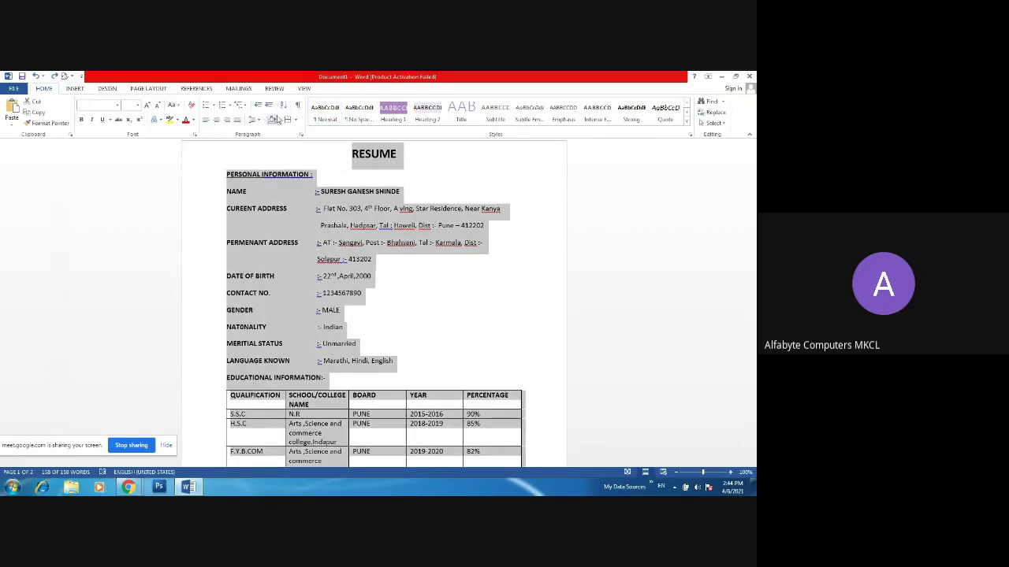
pyautogui.click(297, 122)
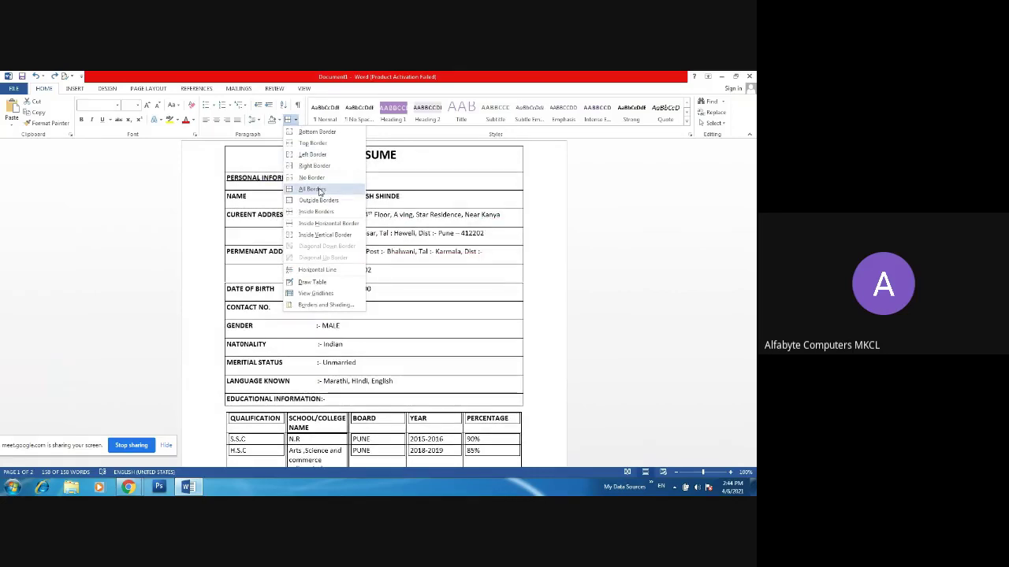
pyautogui.click(320, 192)
pyautogui.click(699, 234)
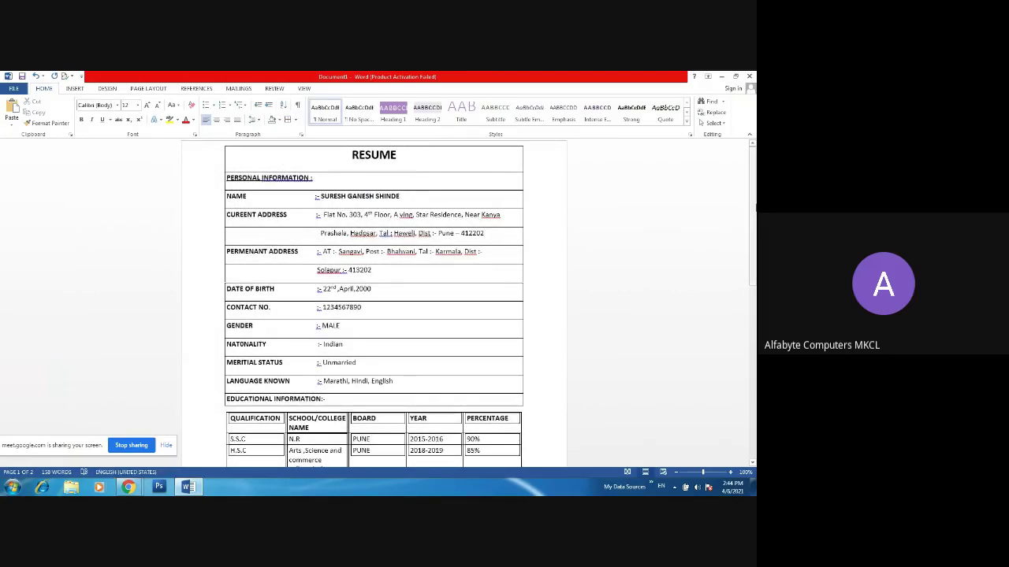
pyautogui.moveTo(755, 209)
pyautogui.mouseDown()
pyautogui.moveTo(754, 299)
pyautogui.moveTo(754, 206)
pyautogui.mouseUp()
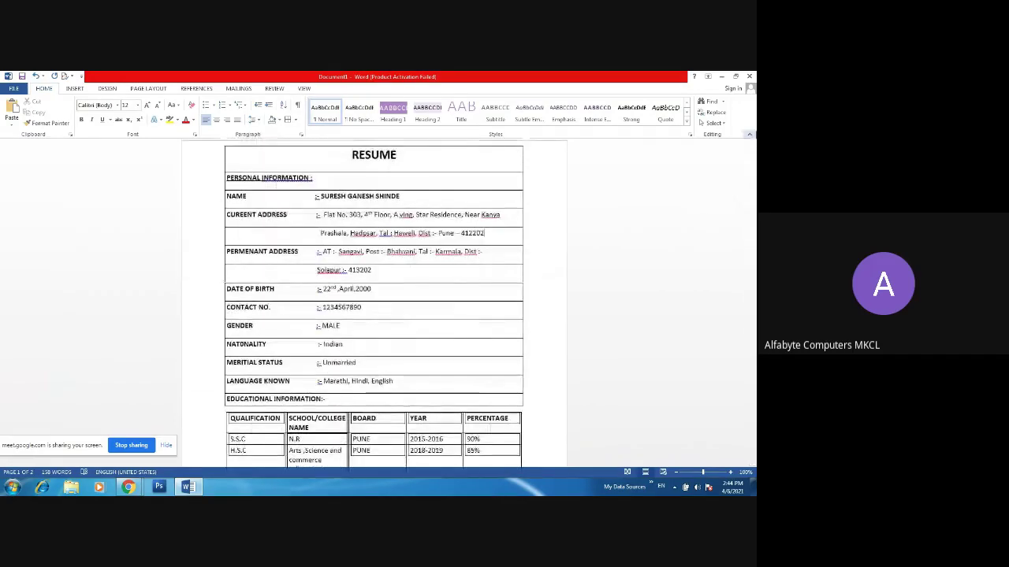
pyautogui.hotkey('ctrl', 'a')
pyautogui.hotkey('ctrl', 'z')
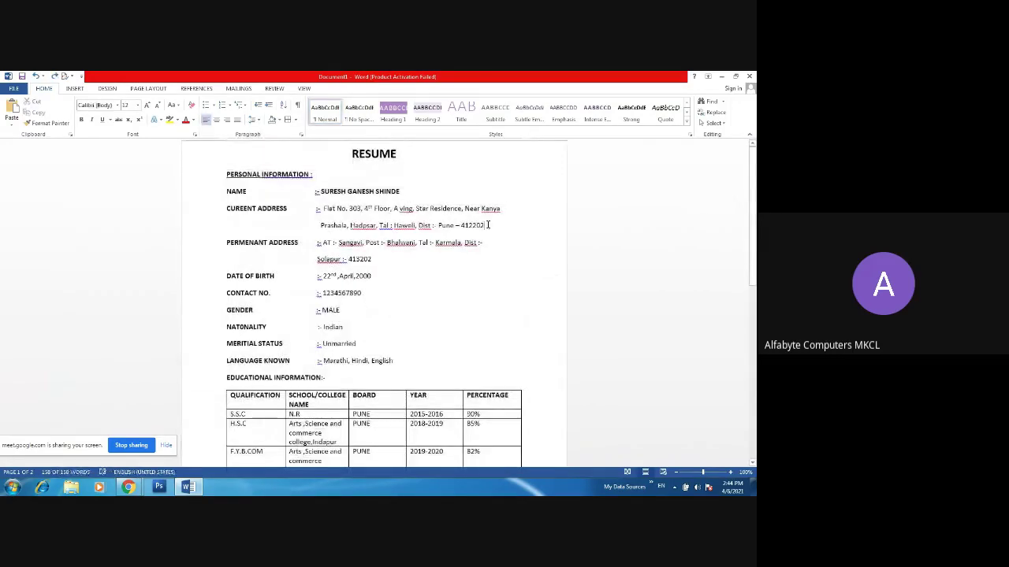
# - Select the whole resume and bring up the font name list
pyautogui.click(296, 120)
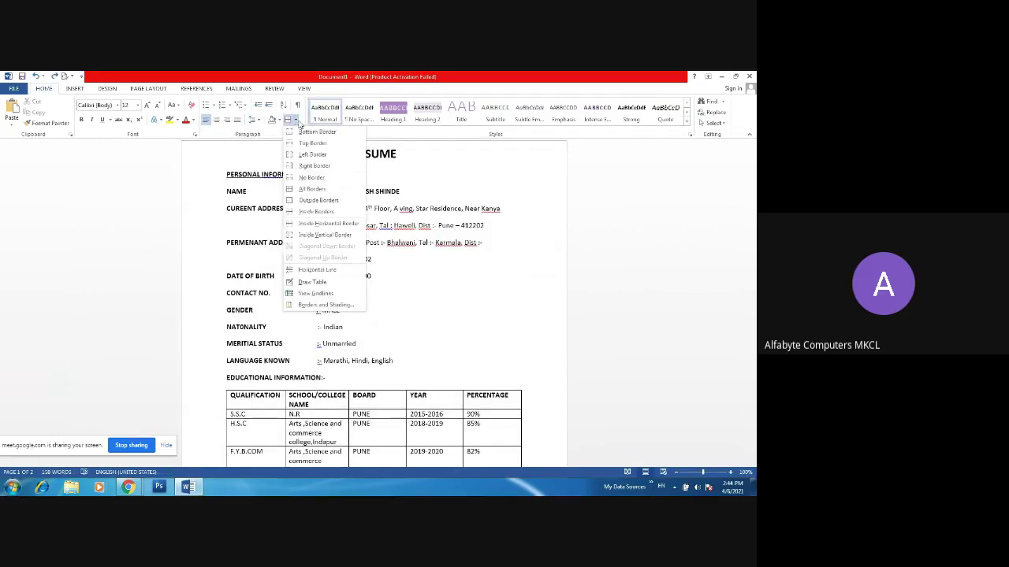
pyautogui.click(372, 180)
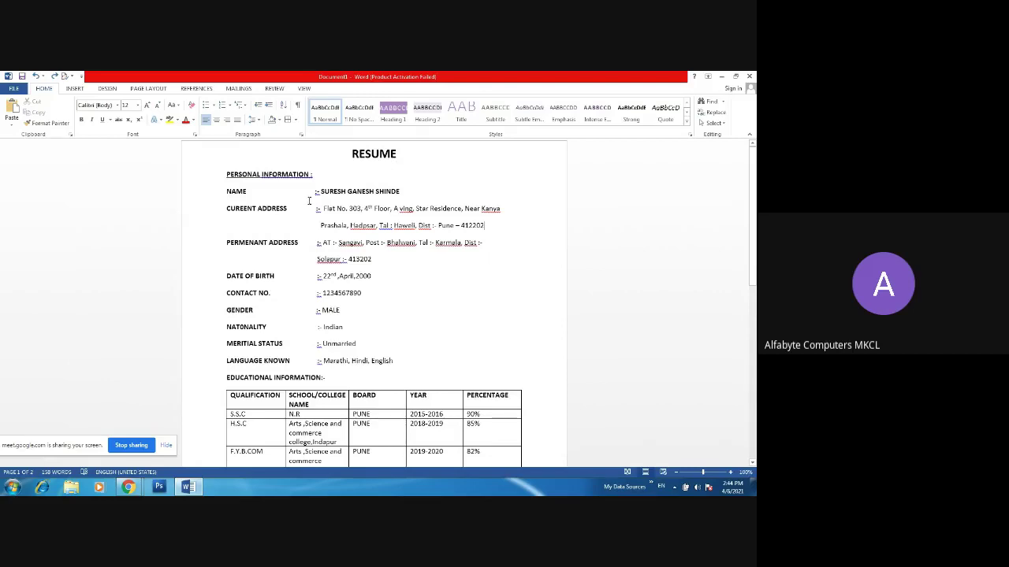
pyautogui.hotkey('ctrl', 'a')
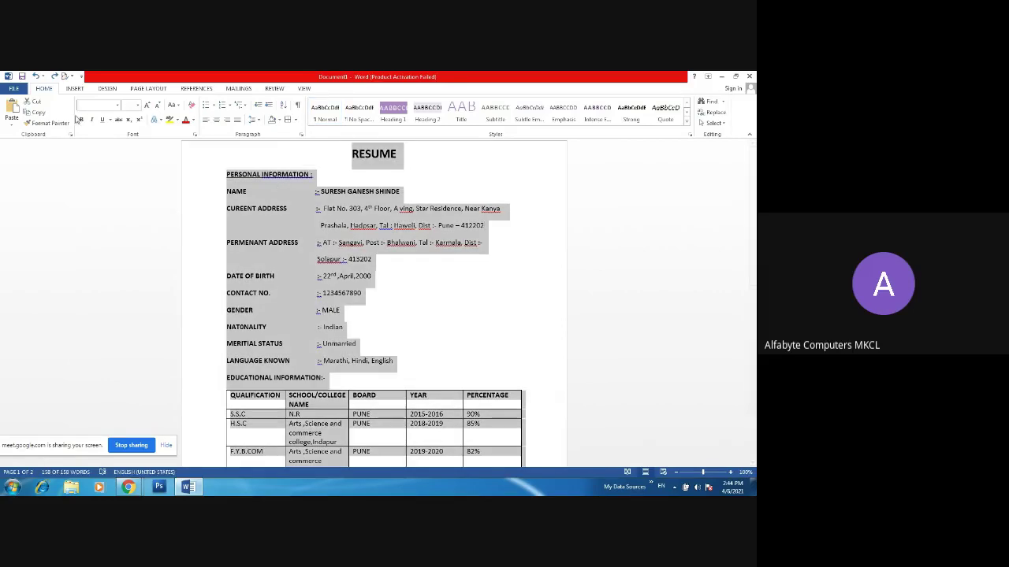
pyautogui.click(117, 106)
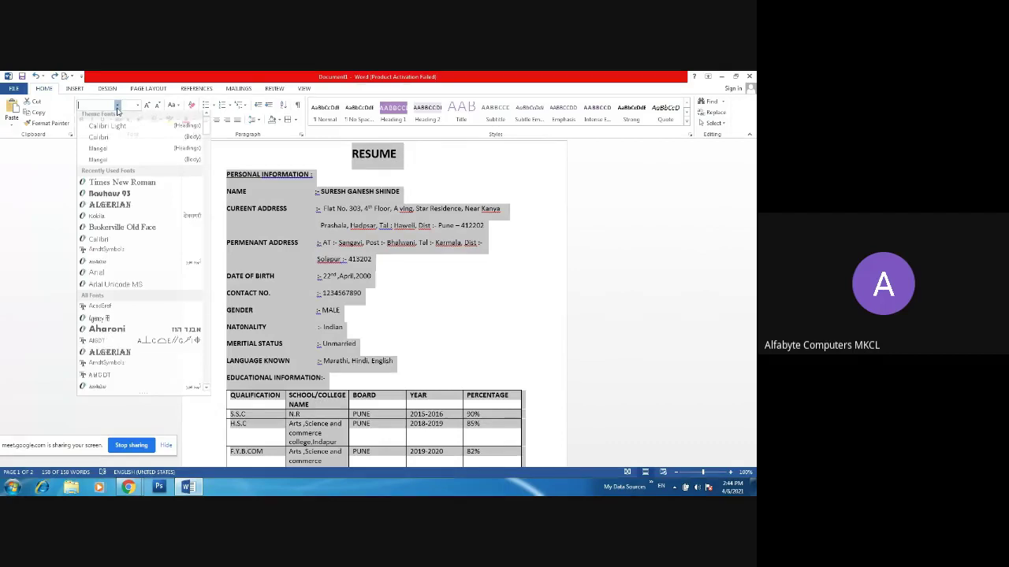
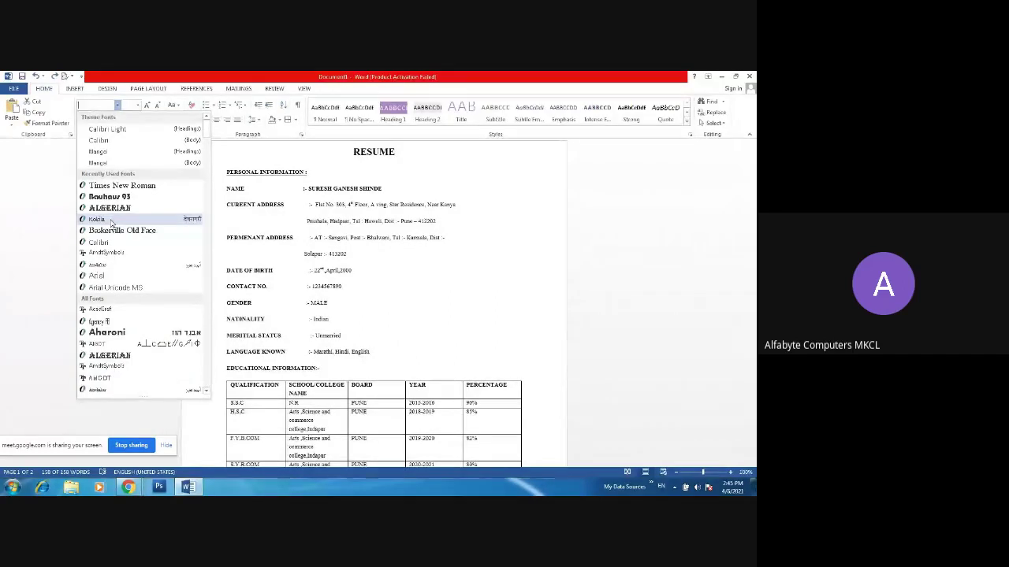
# - Dismiss the font list and put the cursor before 'Solapur :- 413202' to indent that line
pyautogui.click(111, 221)
pyautogui.hotkey('ctrl', 'a')
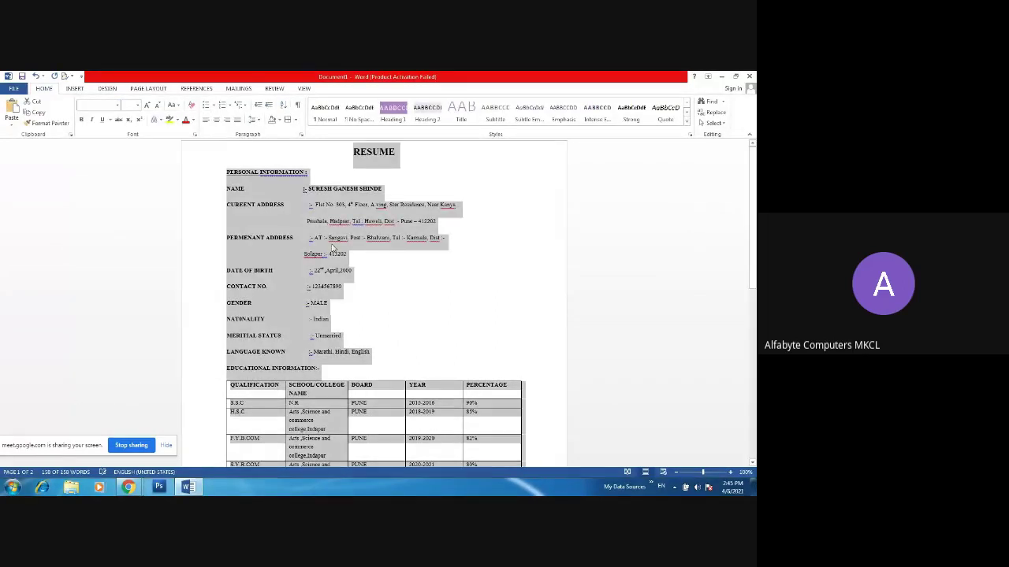
pyautogui.click(346, 268)
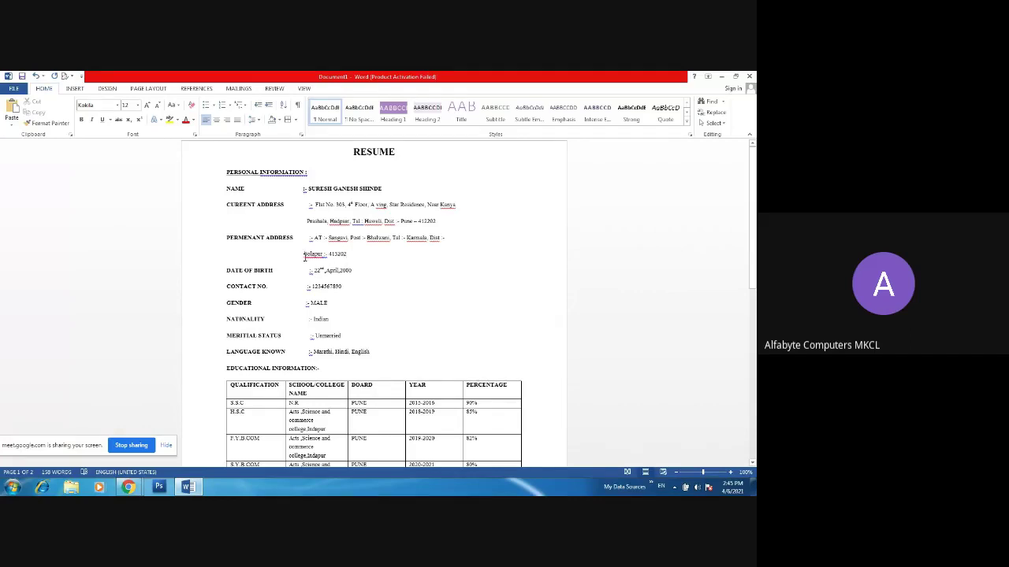
pyautogui.click(304, 254)
# - Select all the resume text and grow the font two steps to 16 pt
pyautogui.moveTo(209, 174); pyautogui.dragTo(471, 218)
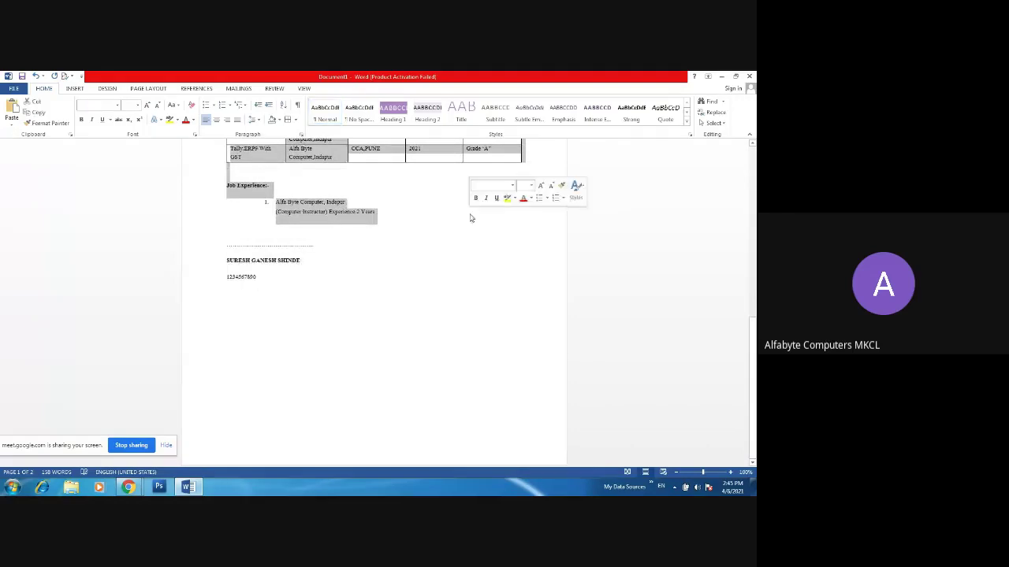
pyautogui.keyDown('shift'); pyautogui.click(380, 340); pyautogui.keyUp('shift')
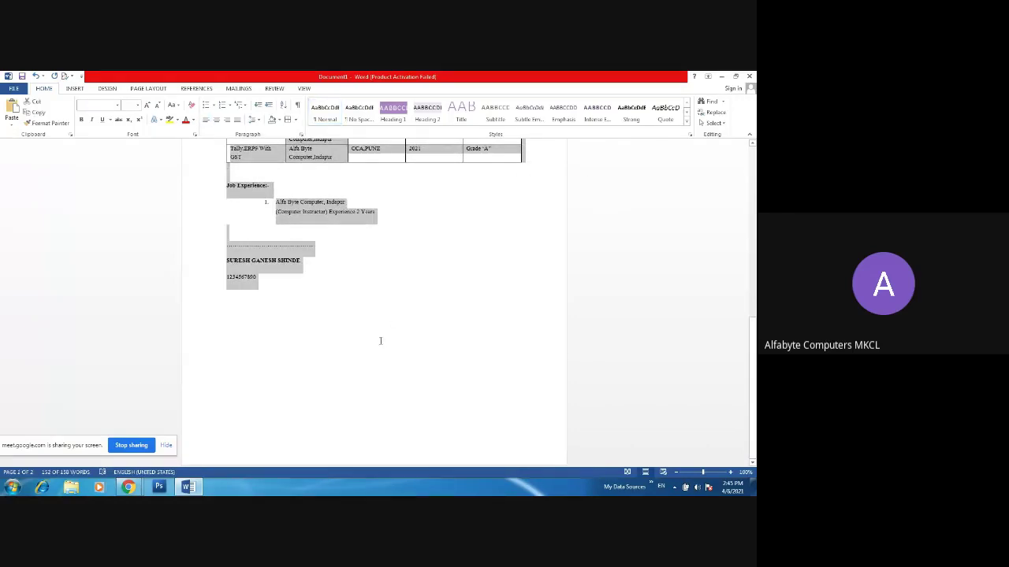
pyautogui.click(147, 107)
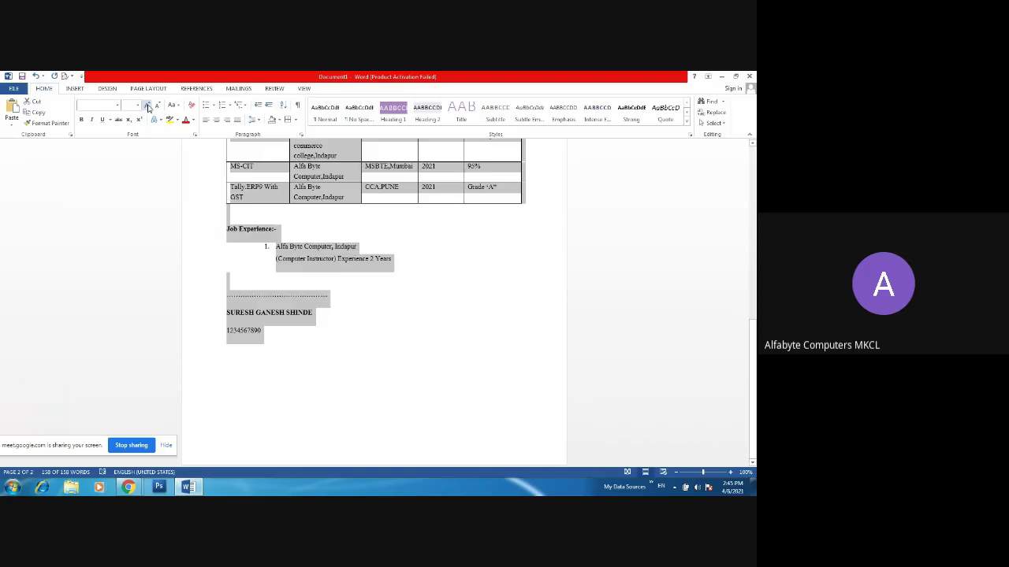
pyautogui.click(148, 107)
pyautogui.click(301, 229)
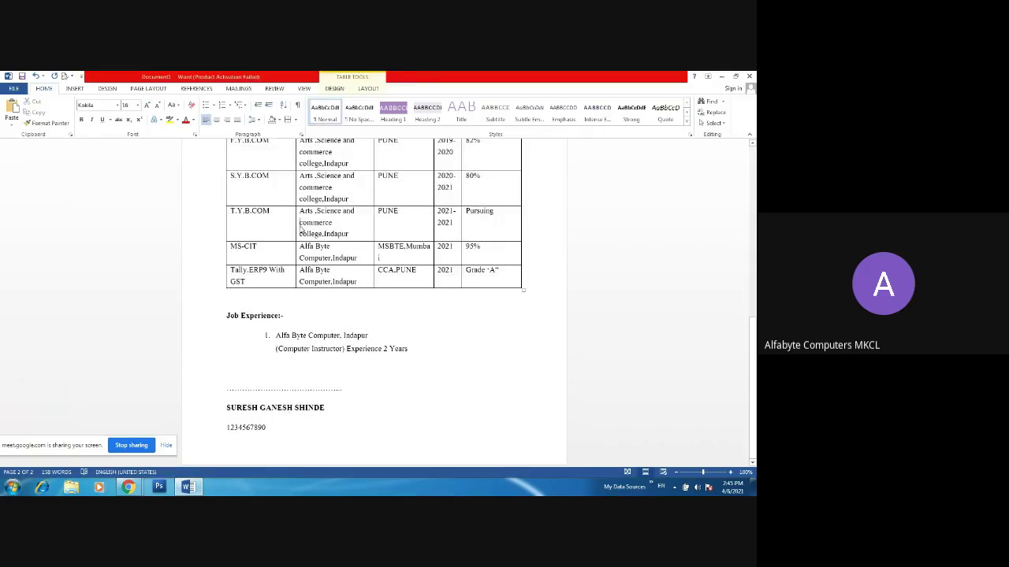
# - Accept the spelling fix for the 'PERSONAL INFORMATION:' heading and place the cursor before the name
pyautogui.moveTo(753, 386); pyautogui.dragTo(753, 274)
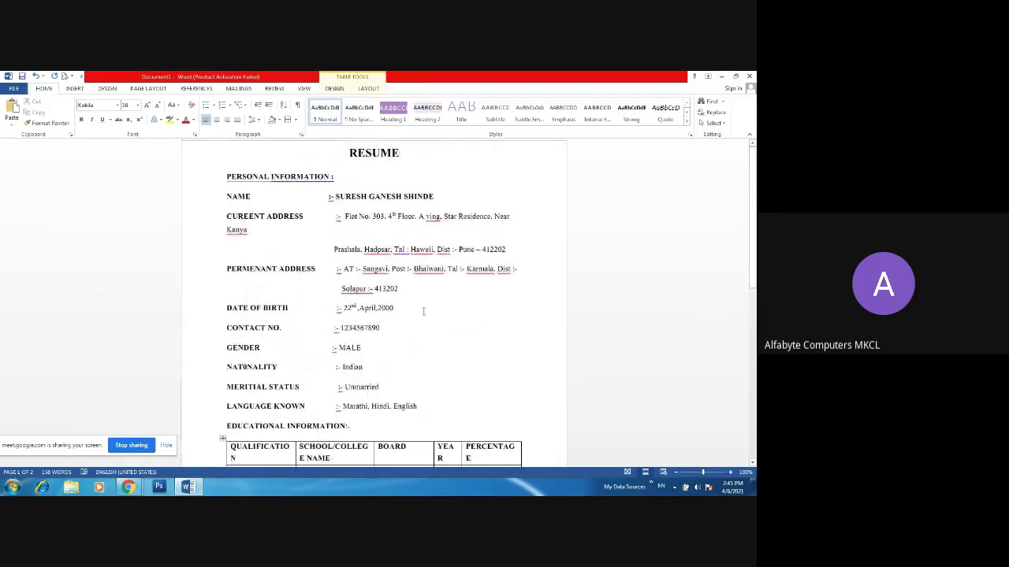
pyautogui.click(302, 176)
pyautogui.rightClick(333, 176)
pyautogui.click(349, 189)
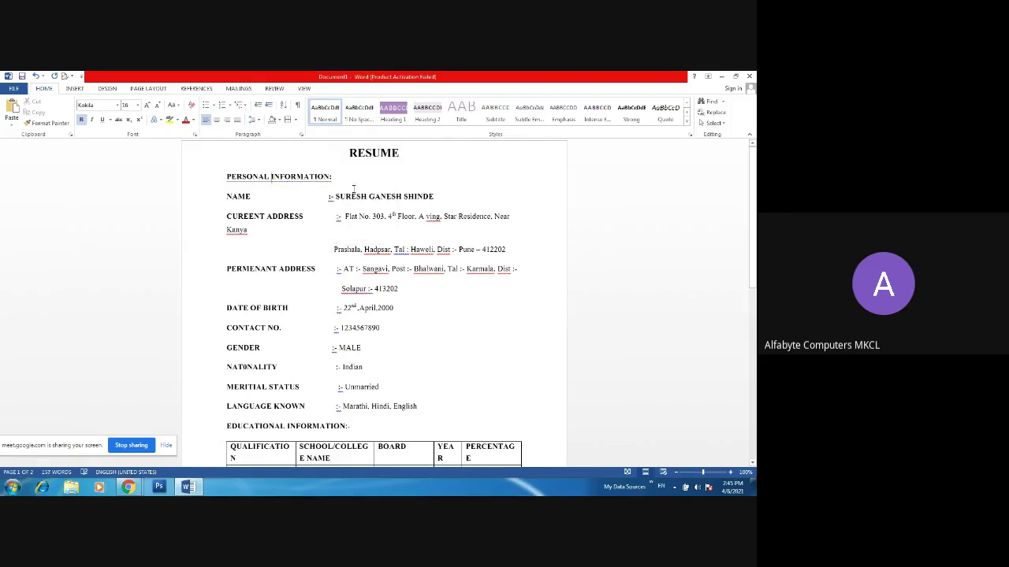
pyautogui.click(375, 249)
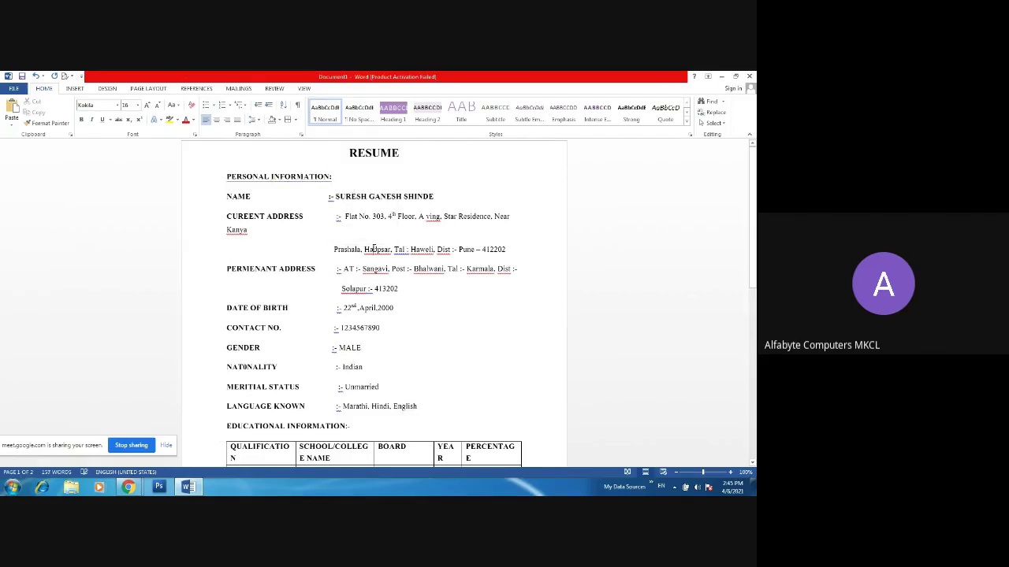
pyautogui.click(323, 198)
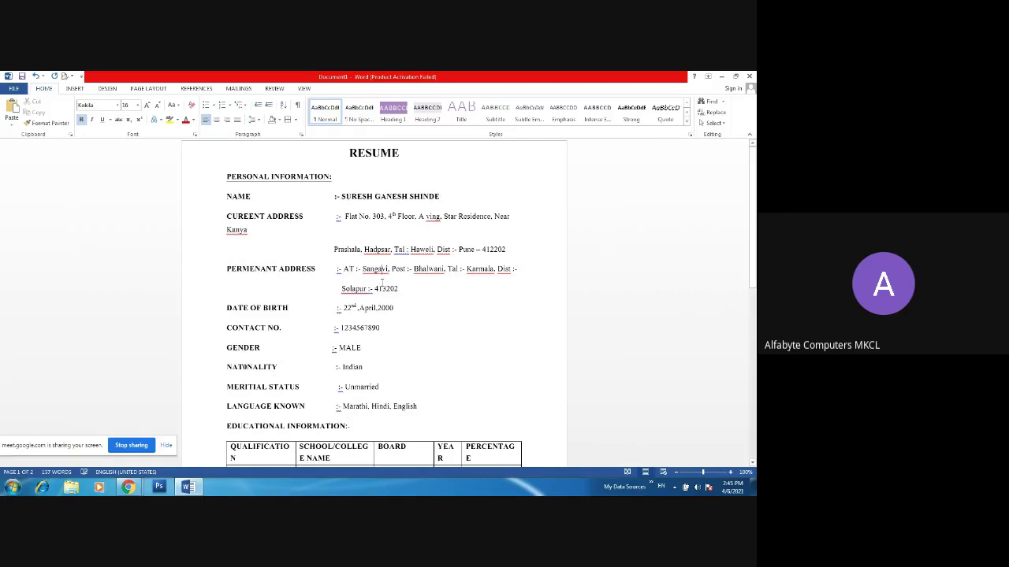
# - Widen the education table's left edge and its QUALIFICATION, SCHOOL/COLLEGE, YEAR and PERCENTAGE columns
pyautogui.click(493, 249)
pyautogui.moveTo(753, 233); pyautogui.dragTo(755, 295)
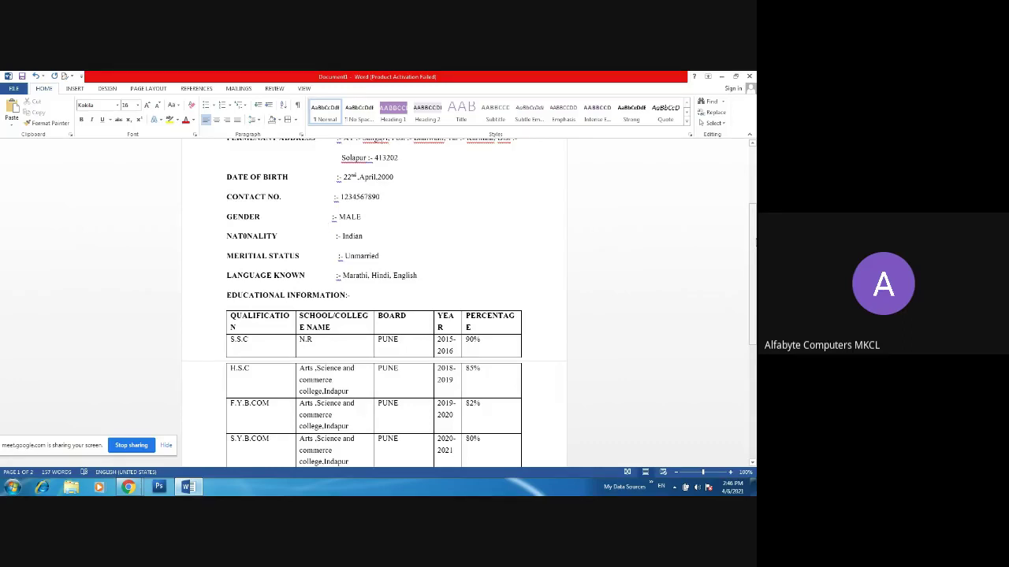
pyautogui.moveTo(755, 243); pyautogui.dragTo(755, 205)
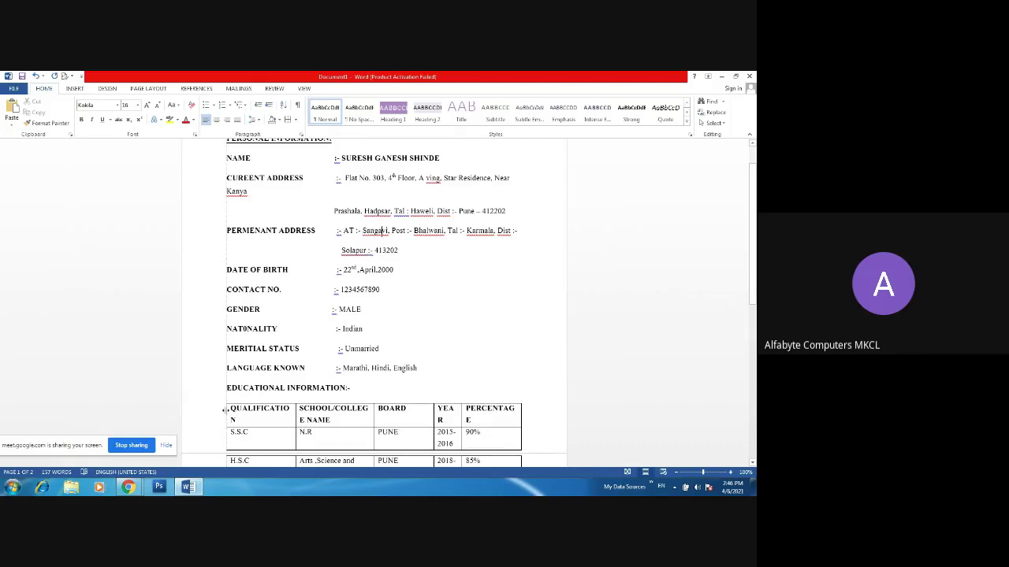
pyautogui.moveTo(223, 415); pyautogui.dragTo(216, 410)
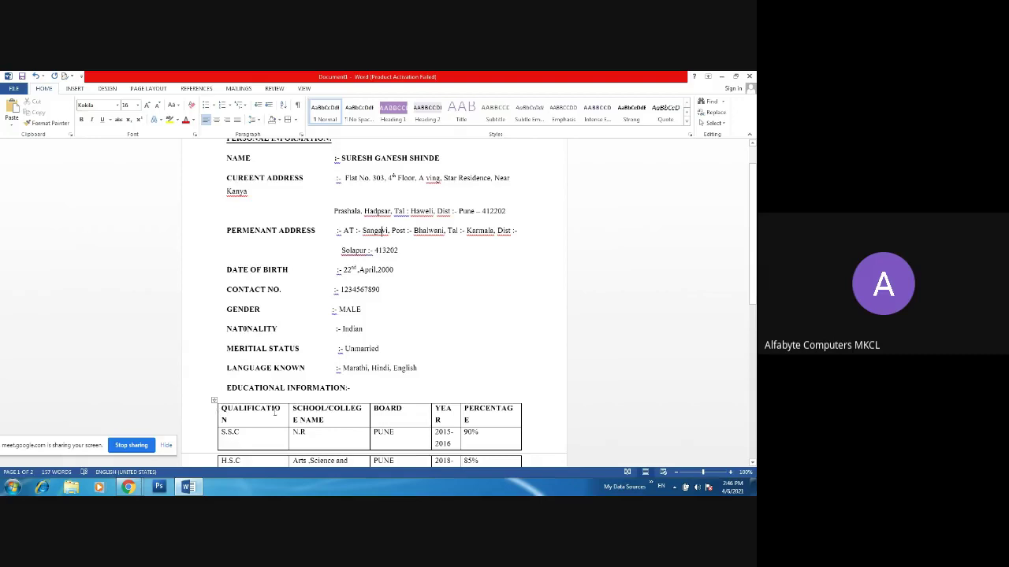
pyautogui.moveTo(287, 410); pyautogui.dragTo(292, 410)
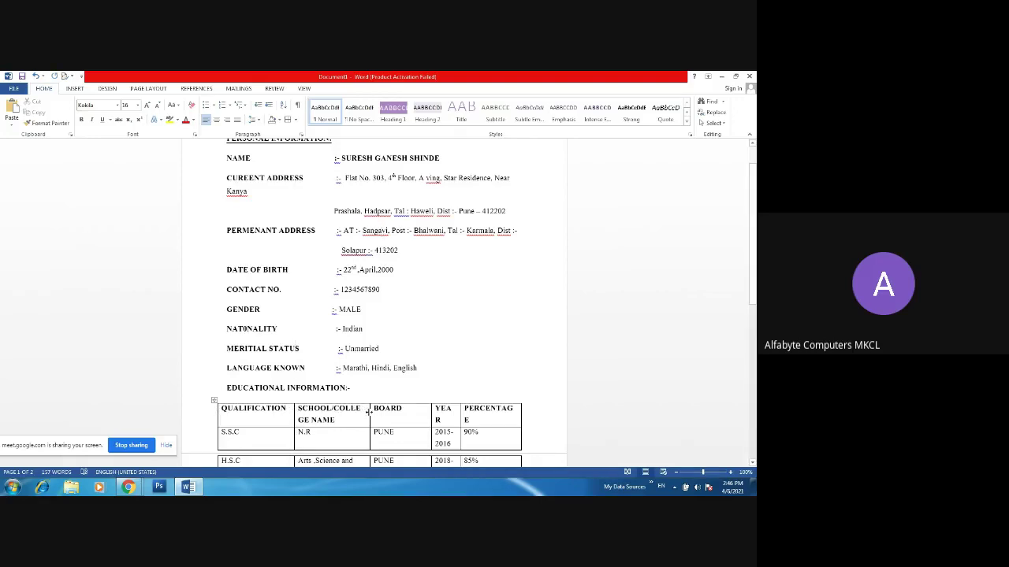
pyautogui.moveTo(368, 411); pyautogui.dragTo(378, 409)
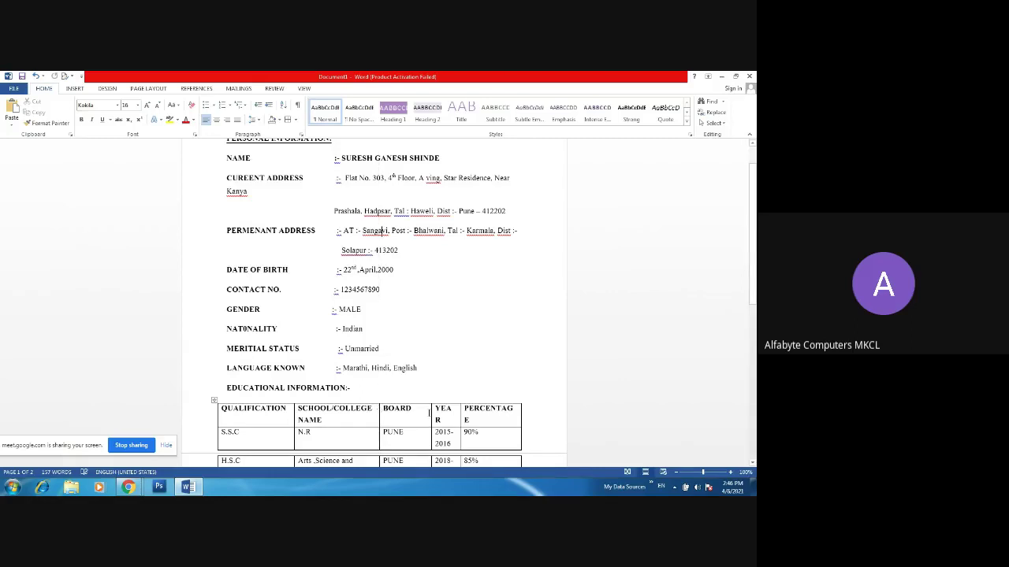
pyautogui.moveTo(458, 411); pyautogui.dragTo(465, 410)
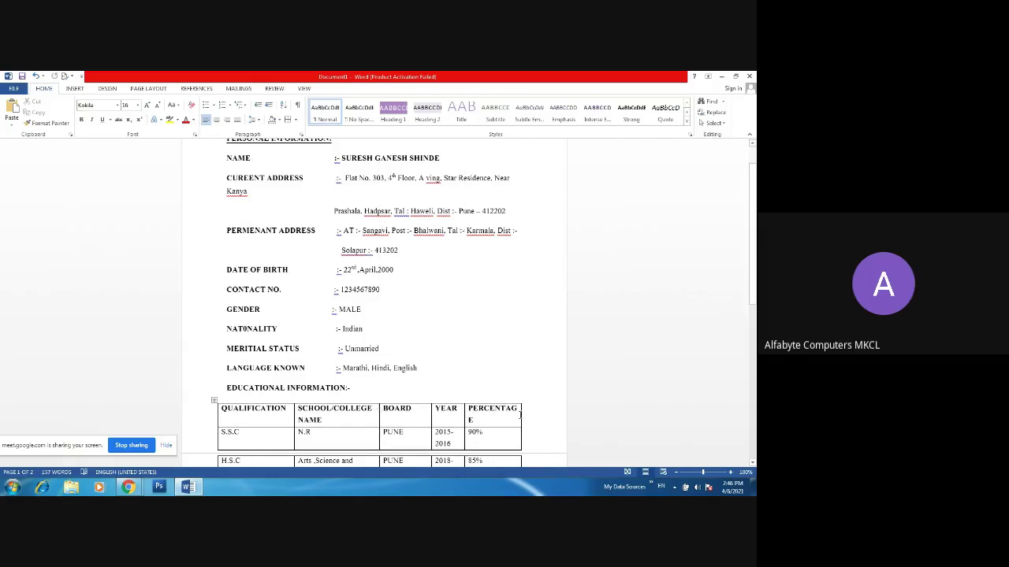
pyautogui.moveTo(521, 415); pyautogui.dragTo(528, 410)
pyautogui.moveTo(753, 207); pyautogui.dragTo(755, 182)
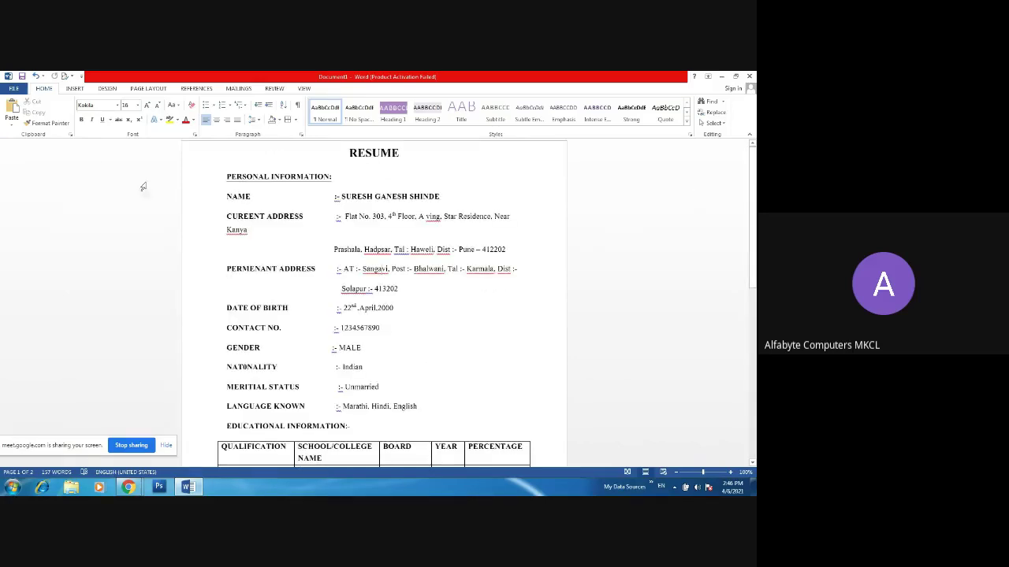
# - Export the resume through Create PDF/XPS as RESUME.pdf on the Desktop and publish it
pyautogui.click(13, 88)
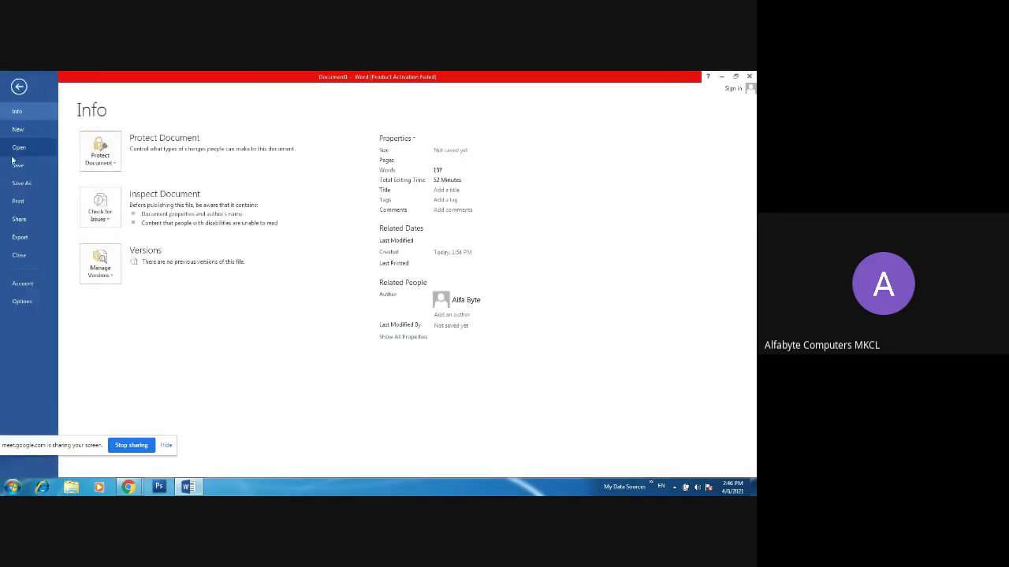
pyautogui.click(20, 238)
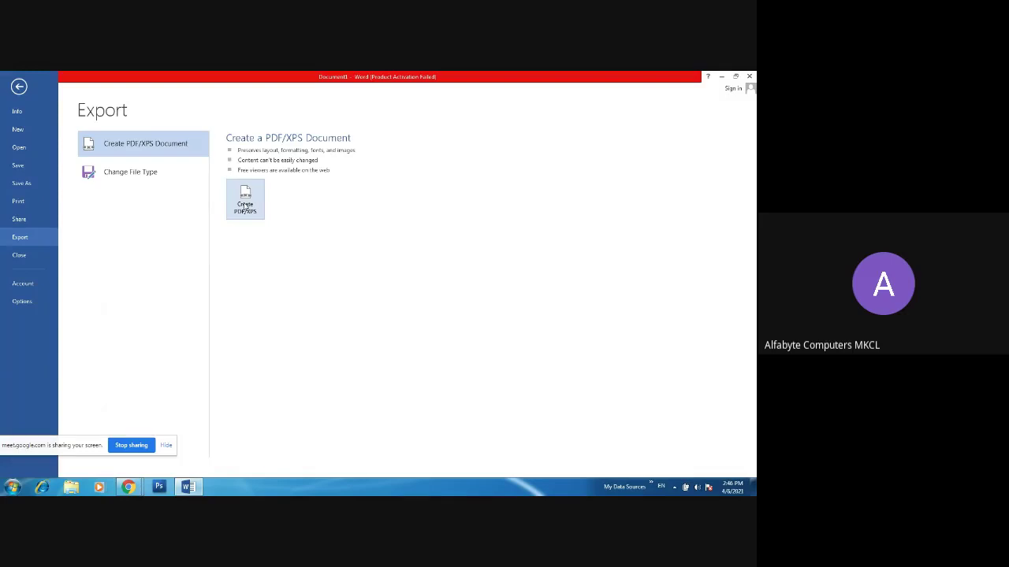
pyautogui.click(246, 207)
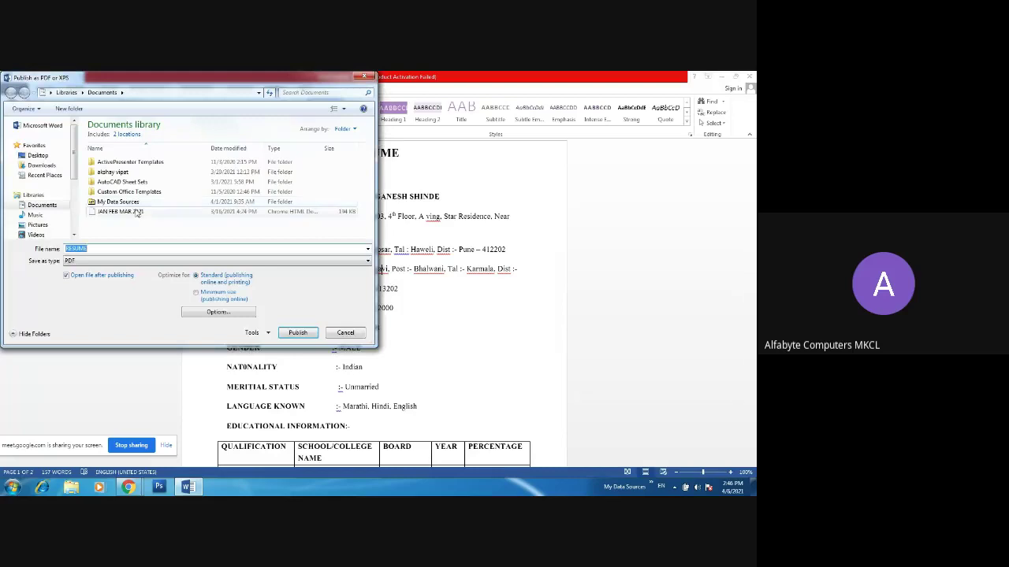
pyautogui.click(104, 248)
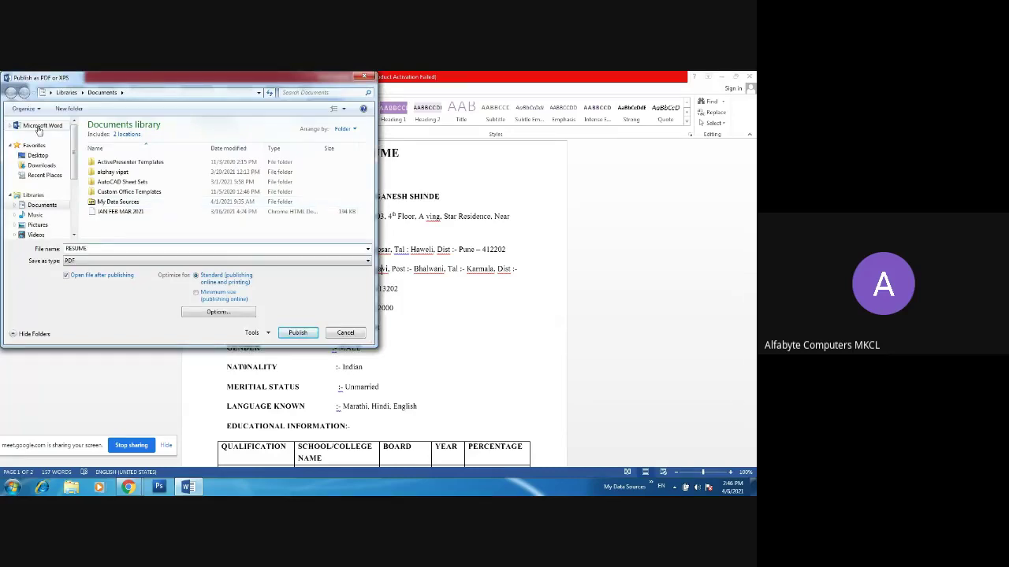
pyautogui.click(37, 156)
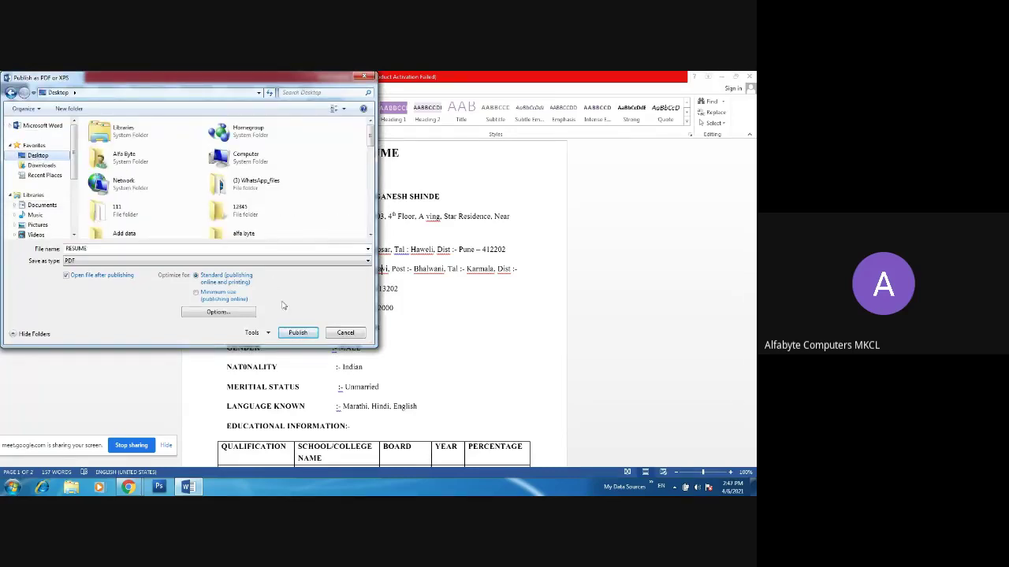
pyautogui.click(297, 332)
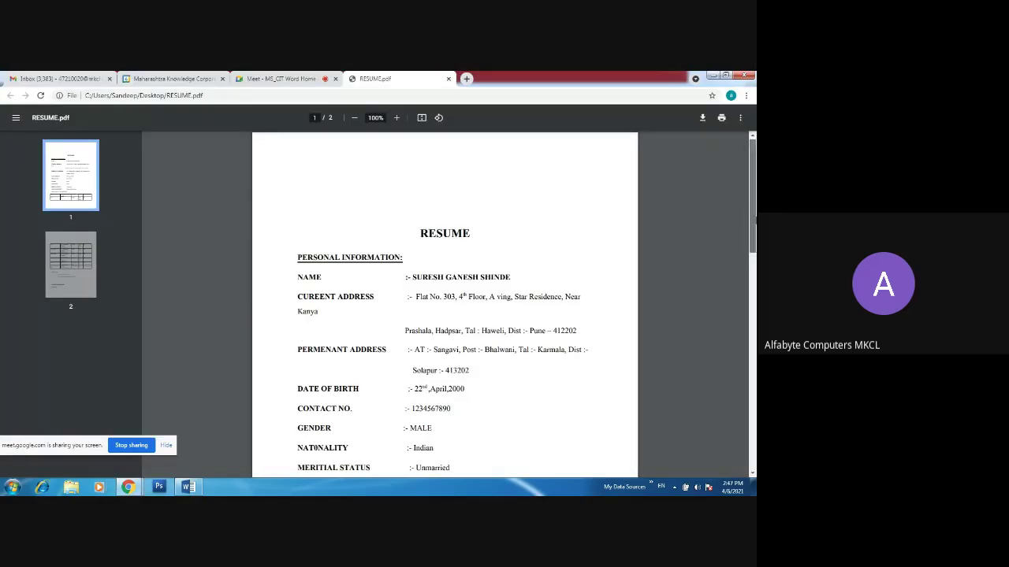
# - Scroll through both pages of RESUME.pdf in Chrome, then switch back to Word
pyautogui.moveTo(752, 229); pyautogui.dragTo(752, 406)
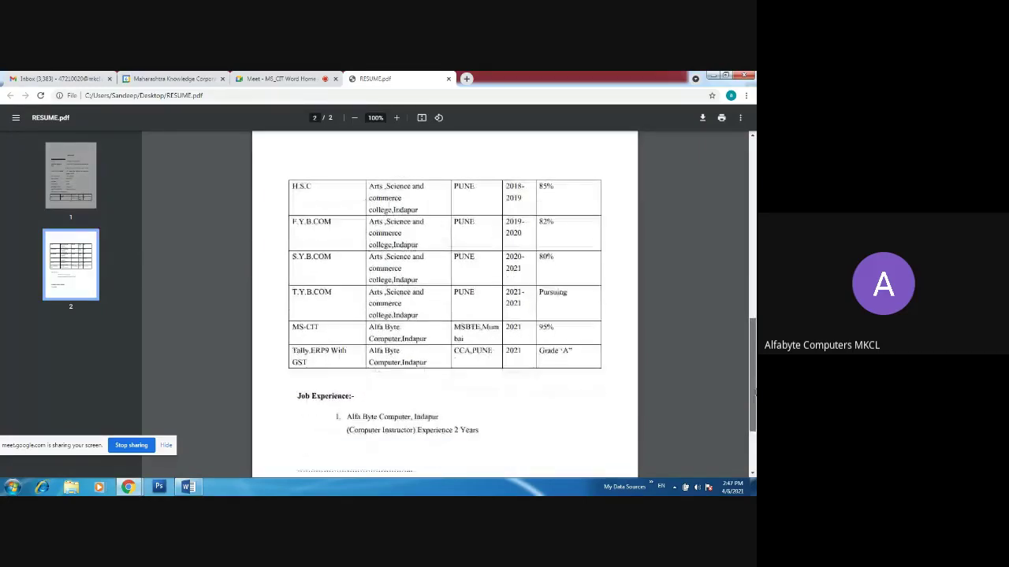
pyautogui.click(754, 440)
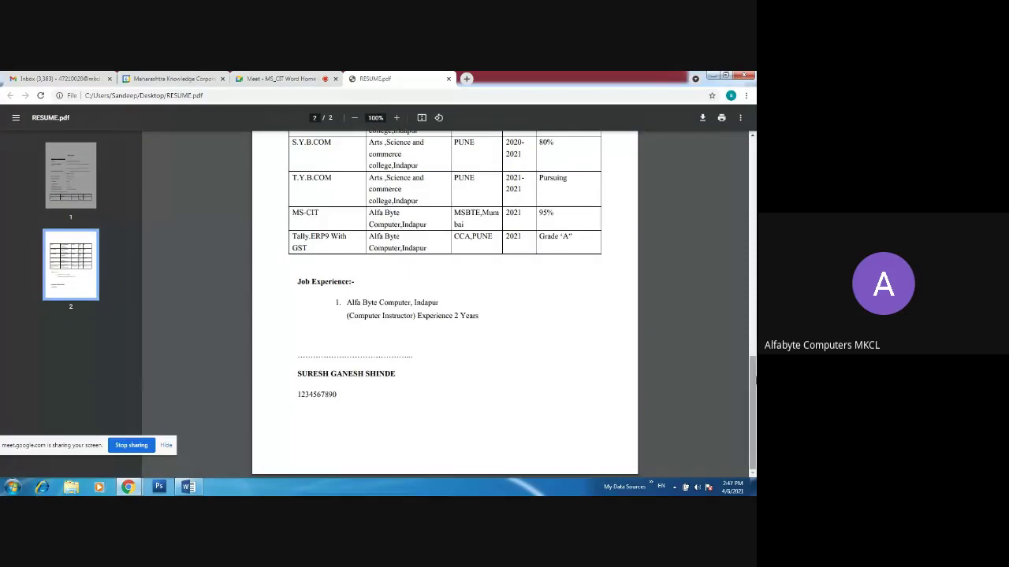
pyautogui.moveTo(755, 379); pyautogui.dragTo(754, 244)
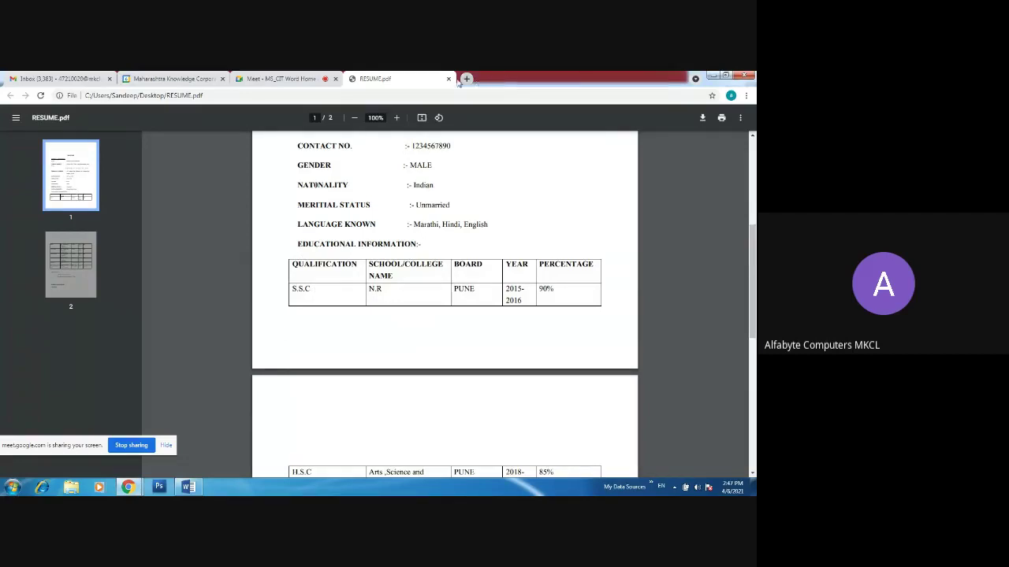
pyautogui.click(188, 487)
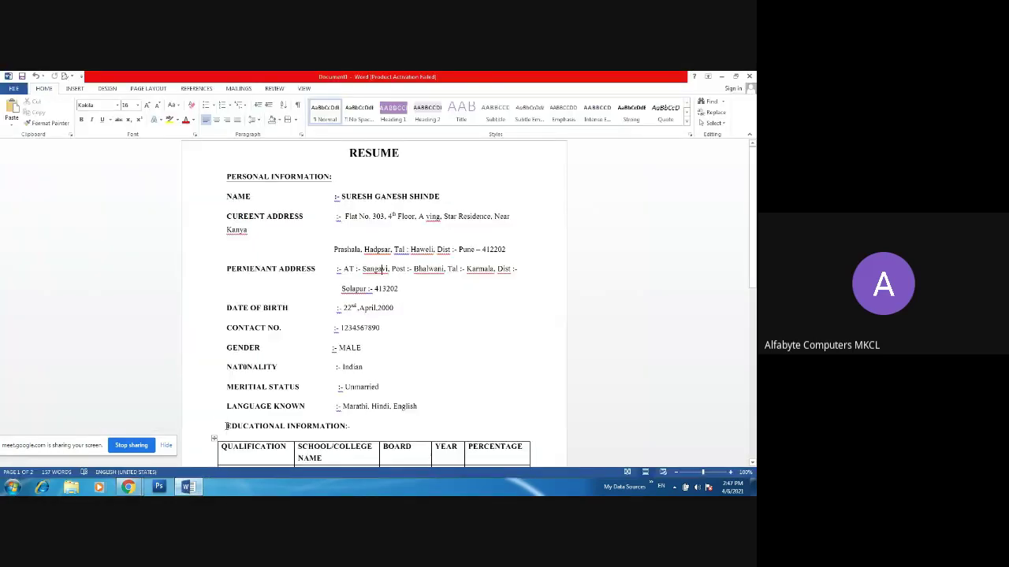
# - Insert two blank lines before EDUCATIONAL INFORMATION and check the page layout in print preview
pyautogui.click(226, 427)
pyautogui.press('Return')
pyautogui.press('Return')
pyautogui.press('Return')
pyautogui.press('Return')
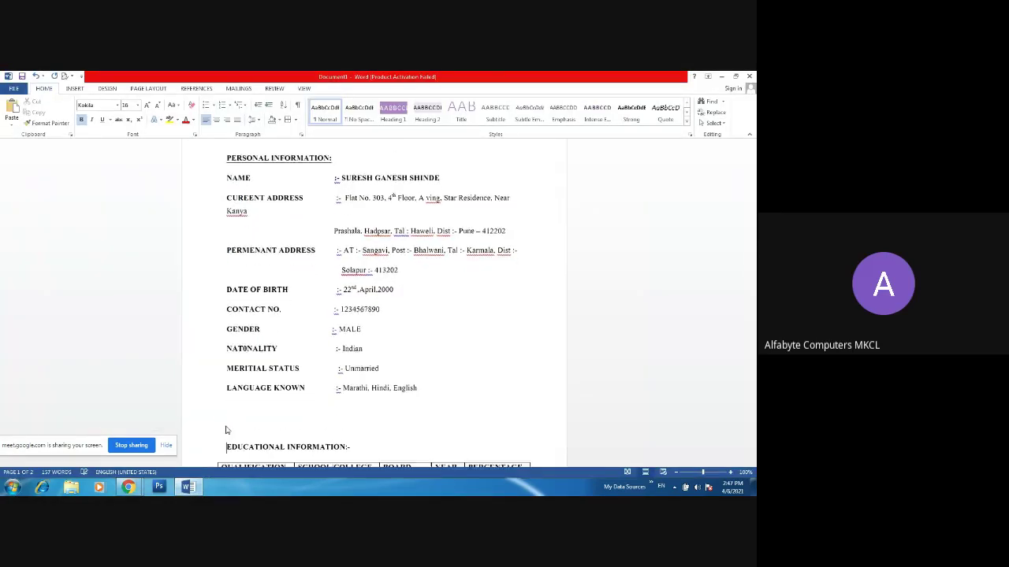
pyautogui.press('Return')
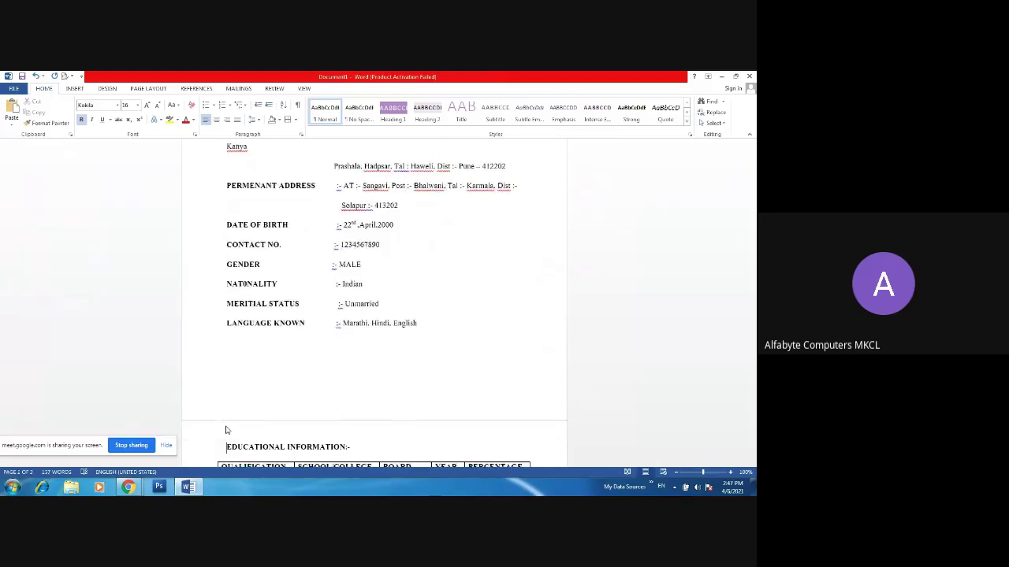
pyautogui.hotkey('ctrl', 'p')
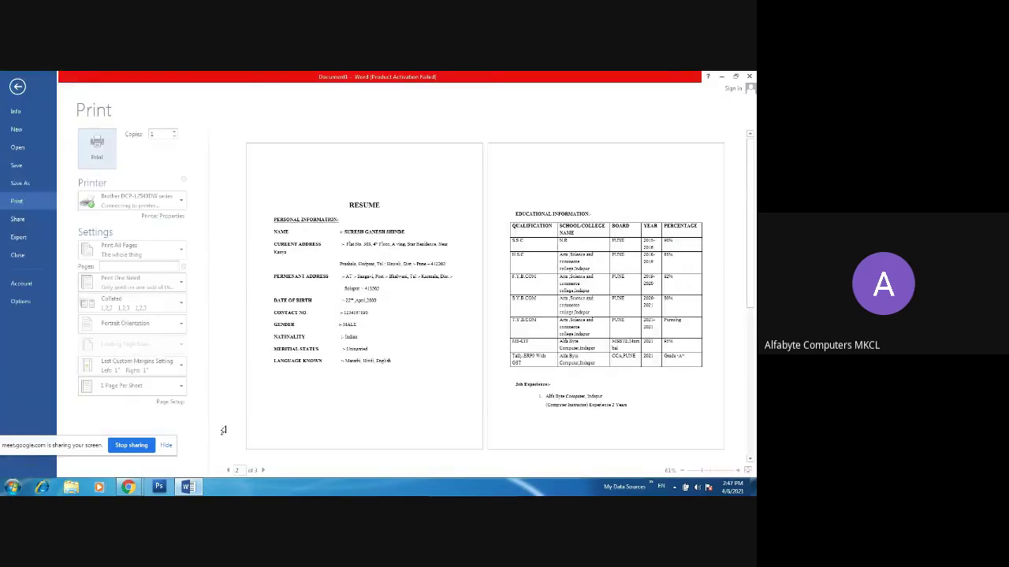
pyautogui.click(19, 87)
# - Publish the resume as RESUME1.pdf on the Desktop through Create PDF/XPS
pyautogui.click(16, 89)
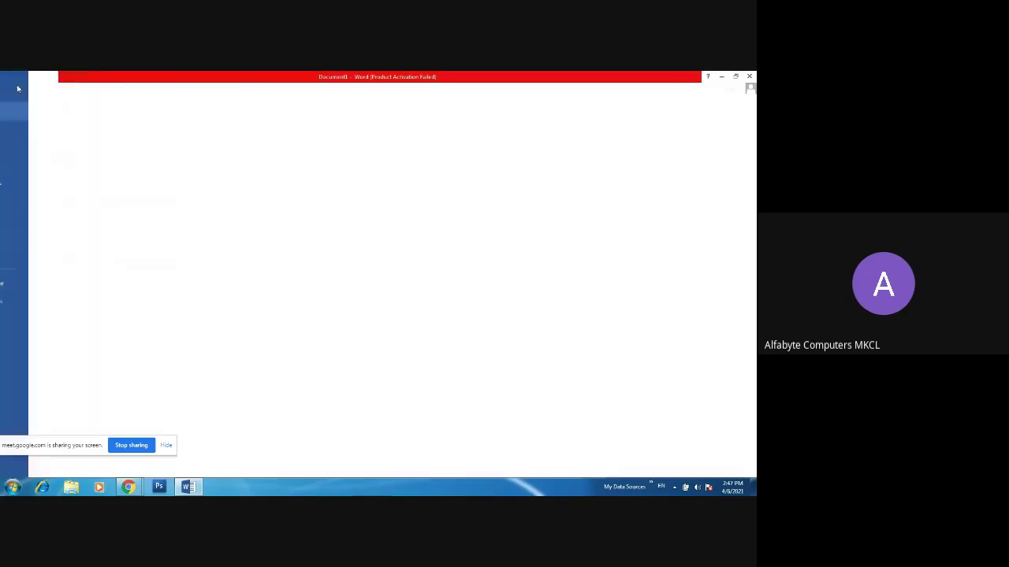
pyautogui.click(21, 238)
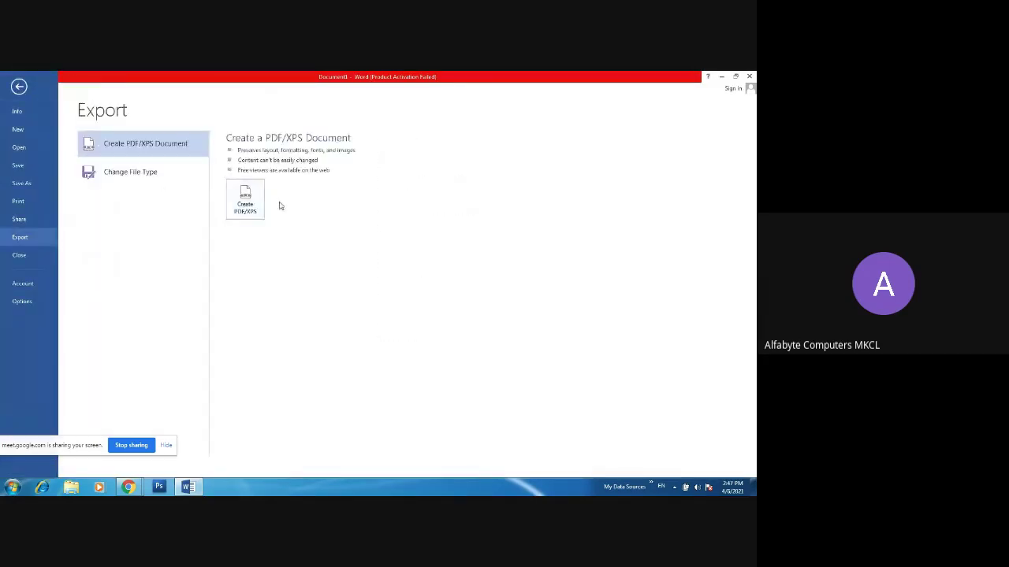
pyautogui.click(245, 201)
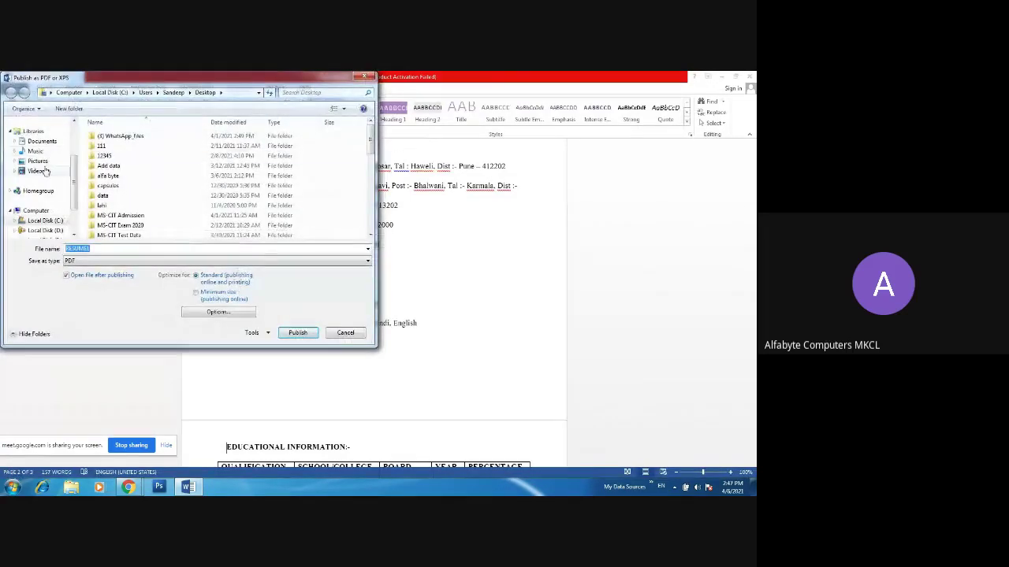
pyautogui.scroll(2, 70, 138)
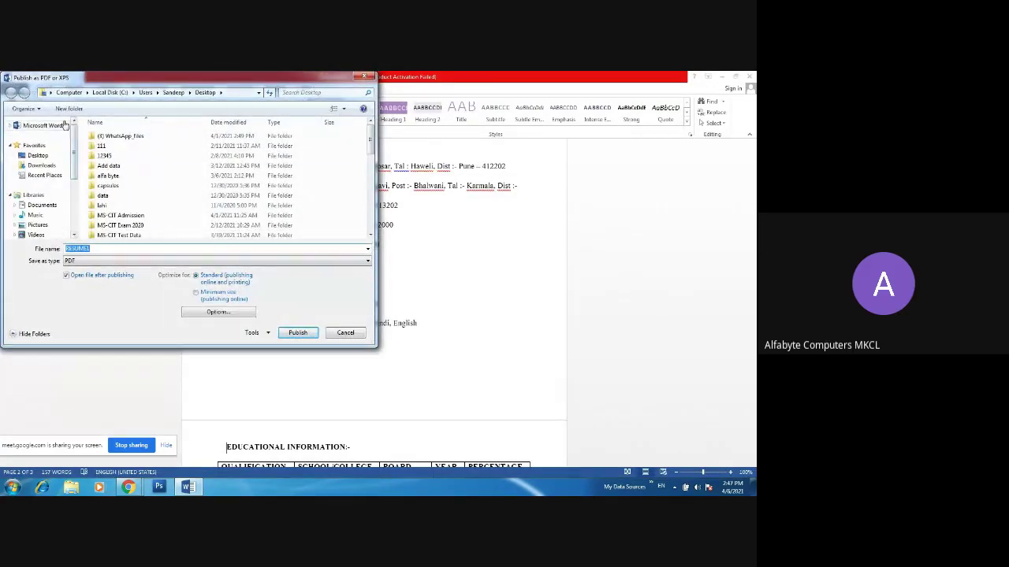
pyautogui.click(50, 157)
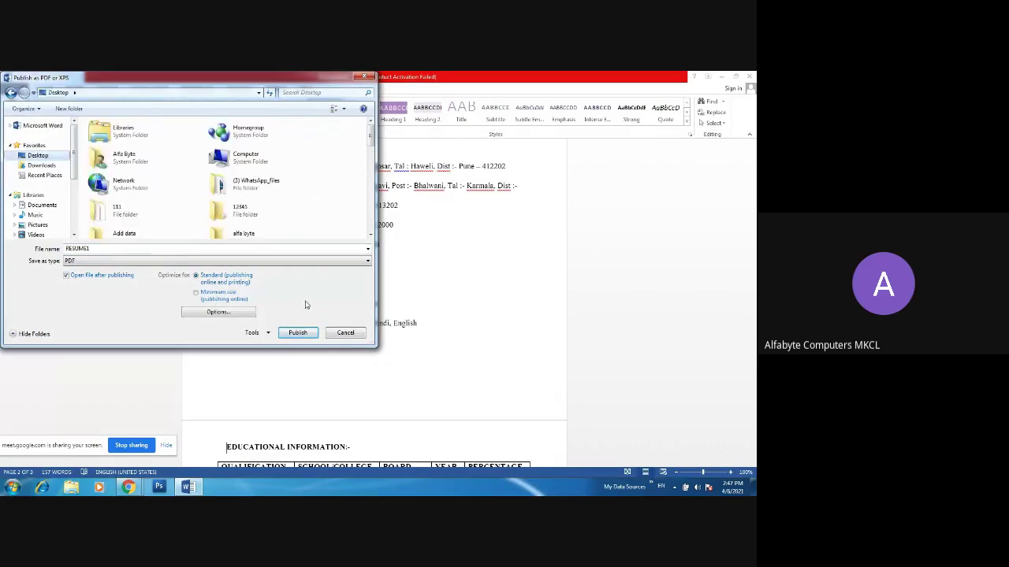
pyautogui.click(294, 333)
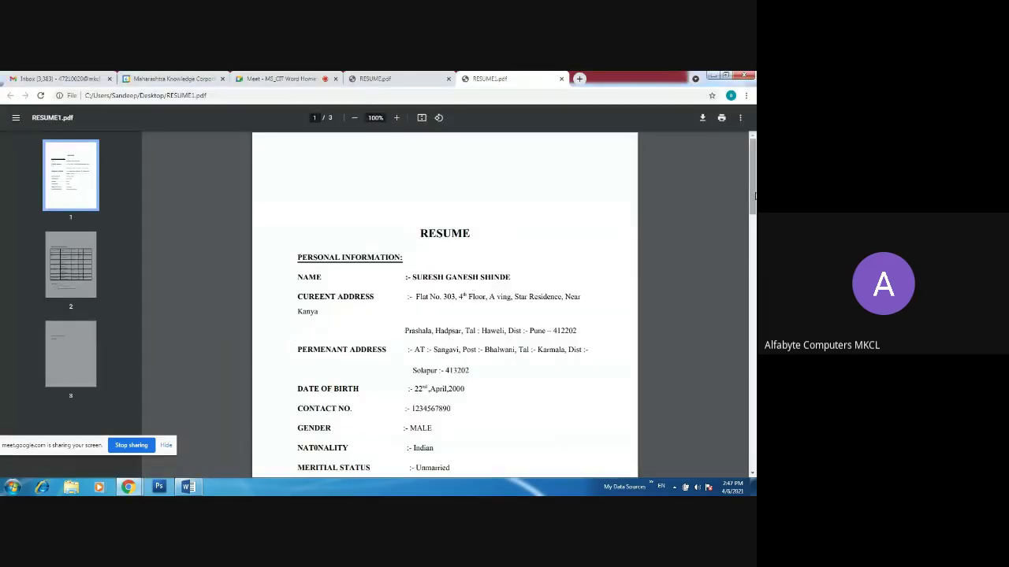
# - Scroll RESUME1.pdf to page 2, admit the waiting participant in Meet, and return to Word
pyautogui.moveTo(754, 196)
pyautogui.mouseDown()
pyautogui.moveTo(754, 248)
pyautogui.moveTo(754, 212)
pyautogui.mouseUp()
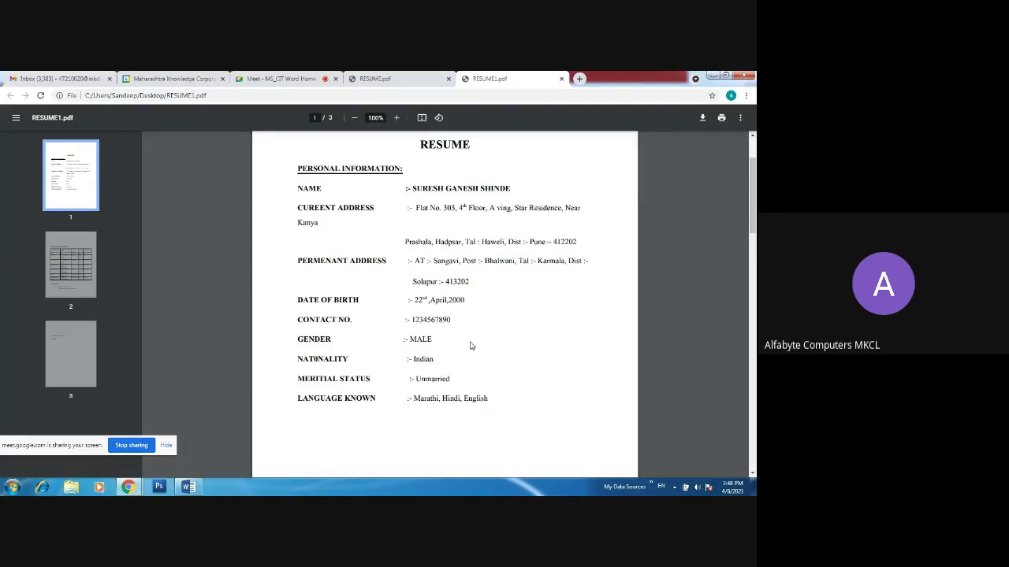
pyautogui.moveTo(754, 193); pyautogui.dragTo(754, 304)
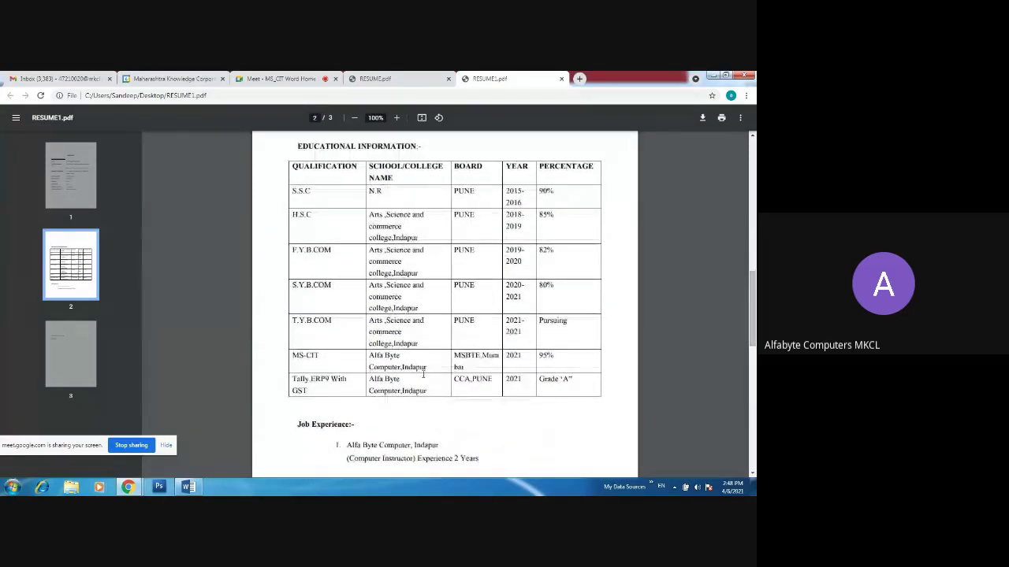
pyautogui.moveTo(136, 487)
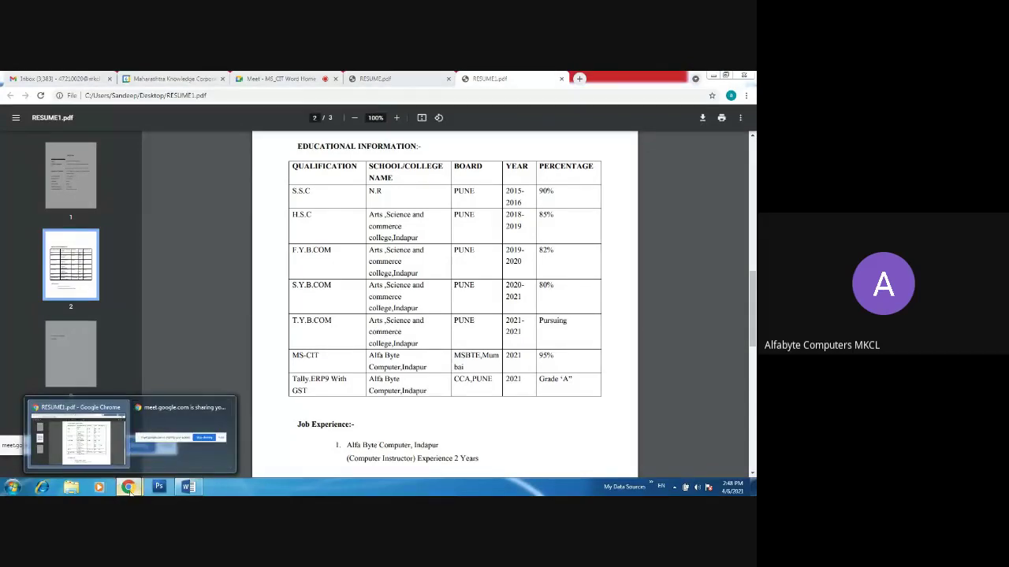
pyautogui.click(170, 79)
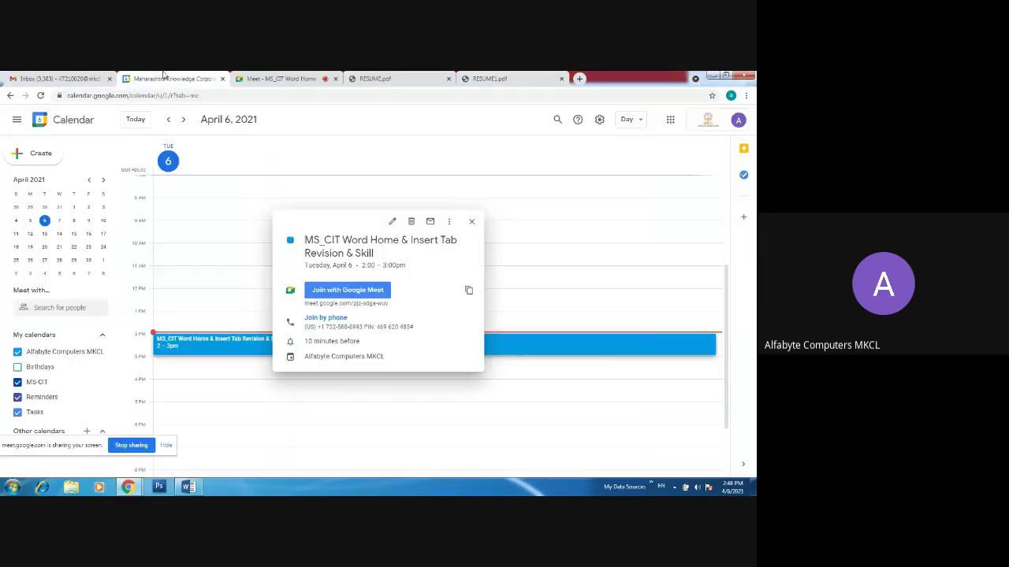
pyautogui.click(290, 78)
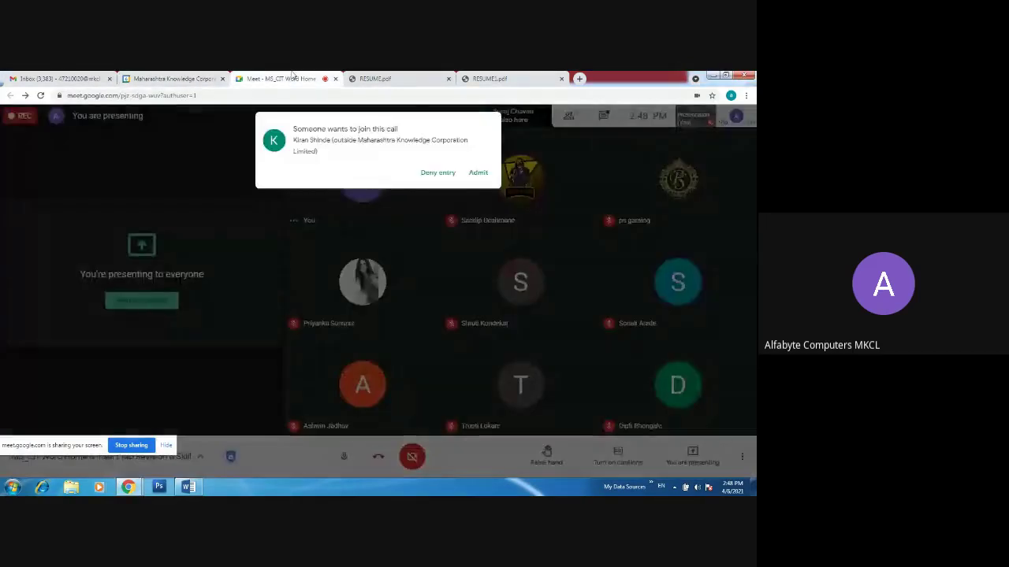
pyautogui.click(478, 172)
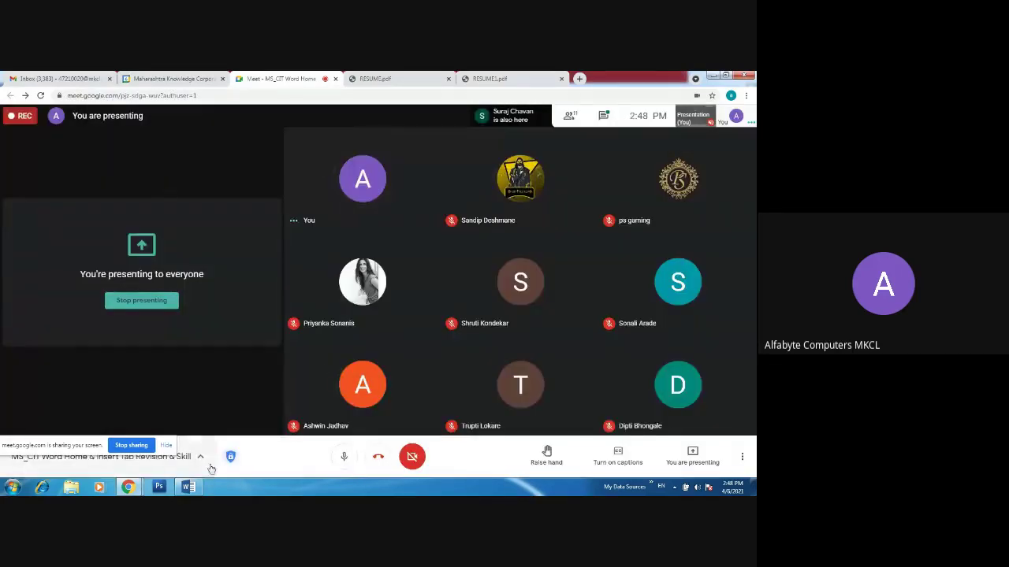
pyautogui.click(194, 487)
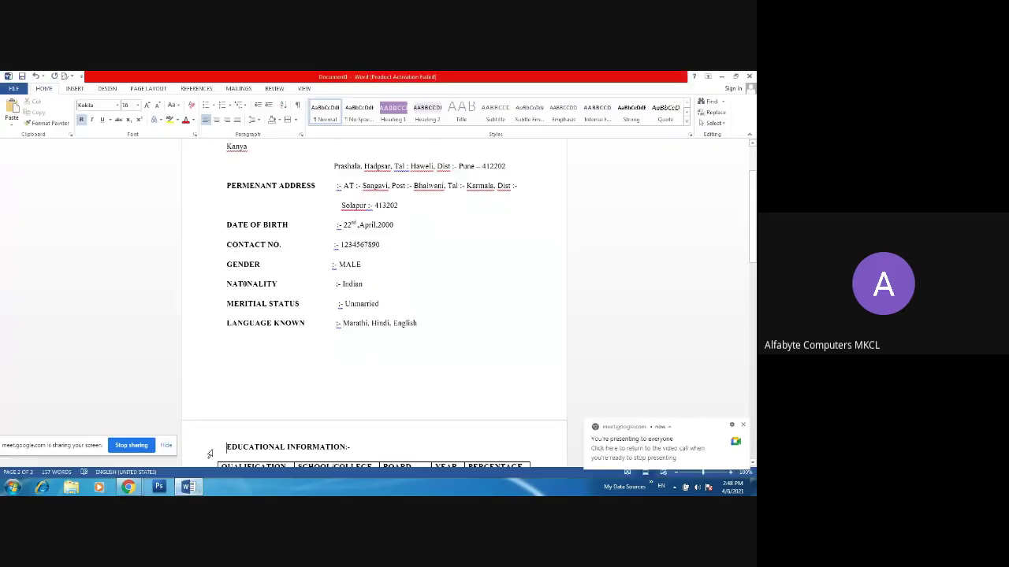
pyautogui.moveTo(127, 487)
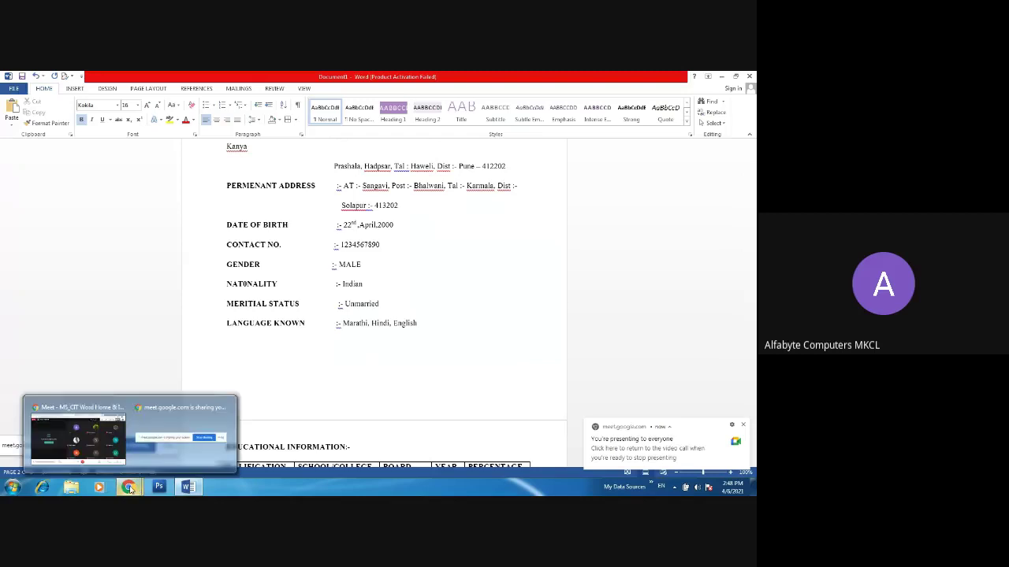
pyautogui.click(161, 435)
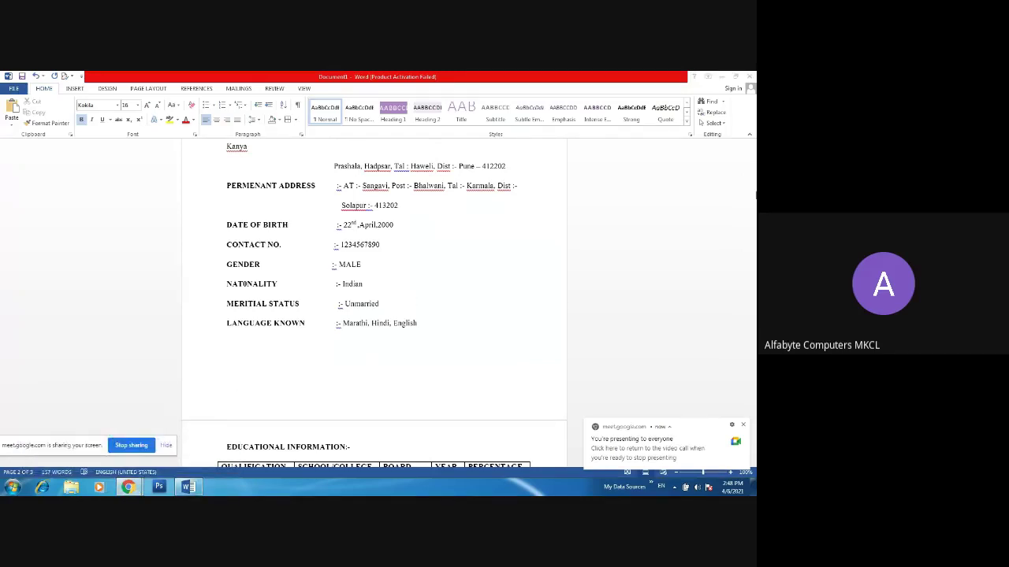
pyautogui.click(527, 361)
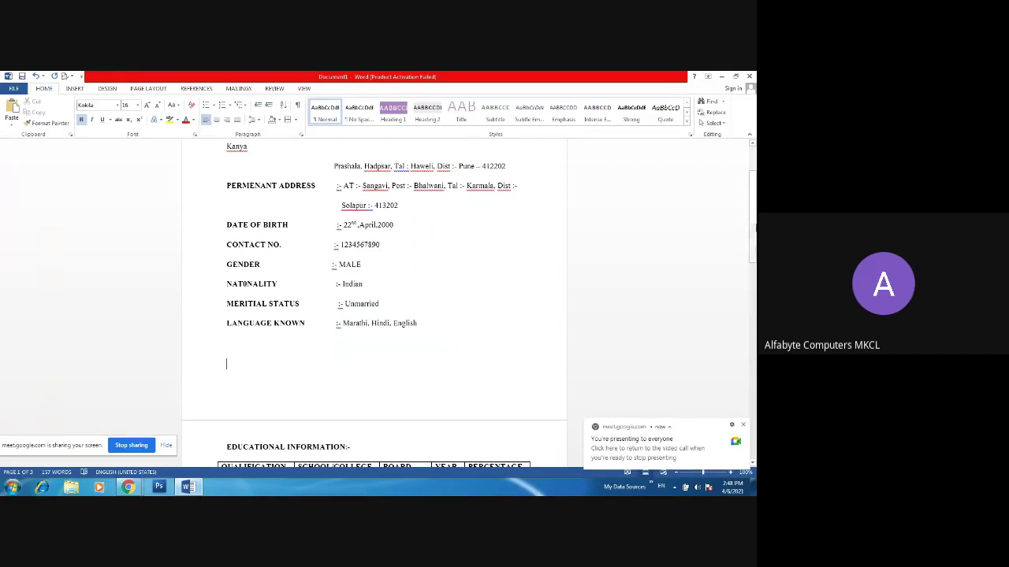
pyautogui.moveTo(752, 225); pyautogui.dragTo(752, 204)
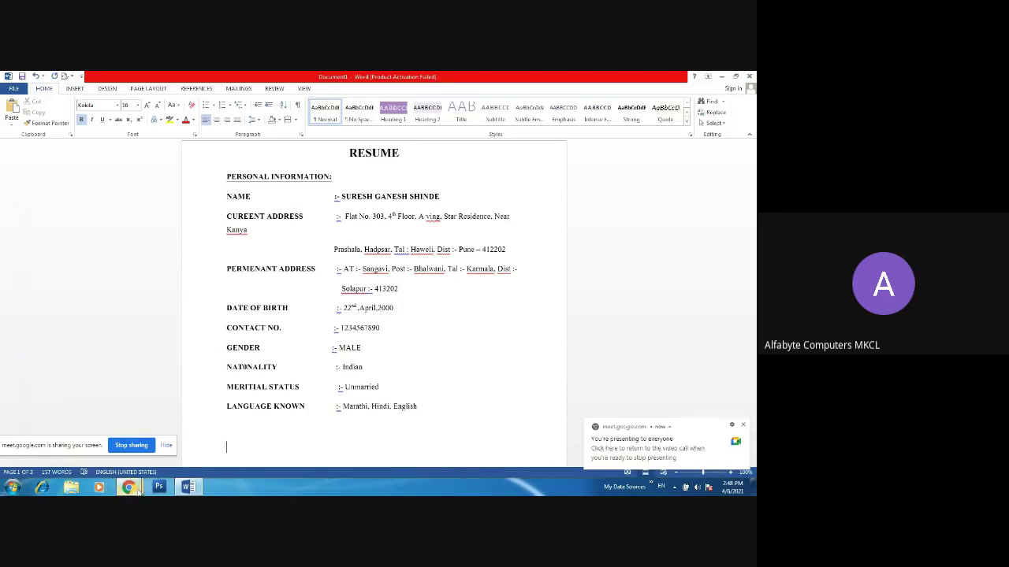
pyautogui.click(129, 487)
# - Bring the Meet call forward, dismiss the stop-presenting menu, and open More options
pyautogui.click(79, 433)
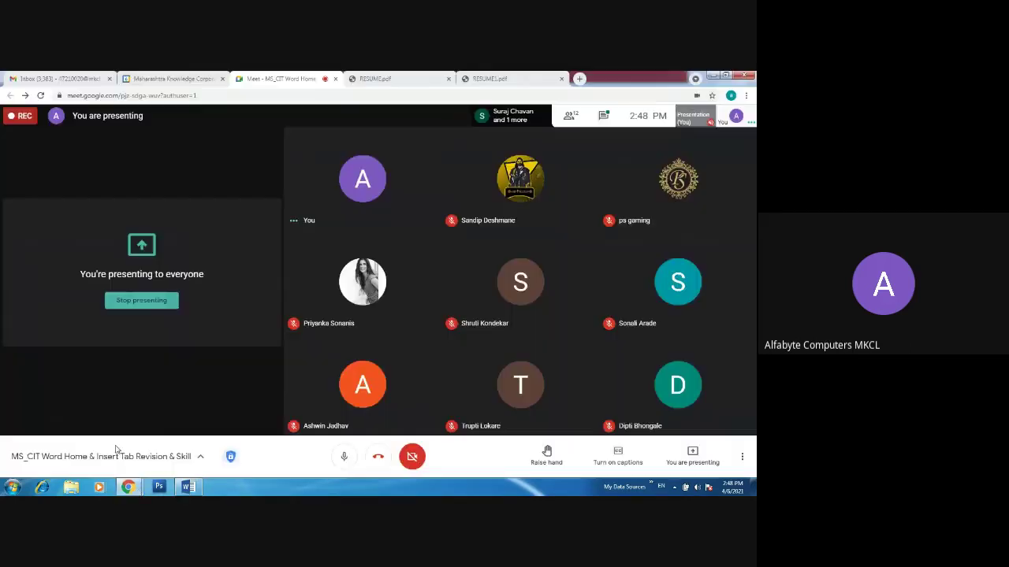
pyautogui.click(692, 453)
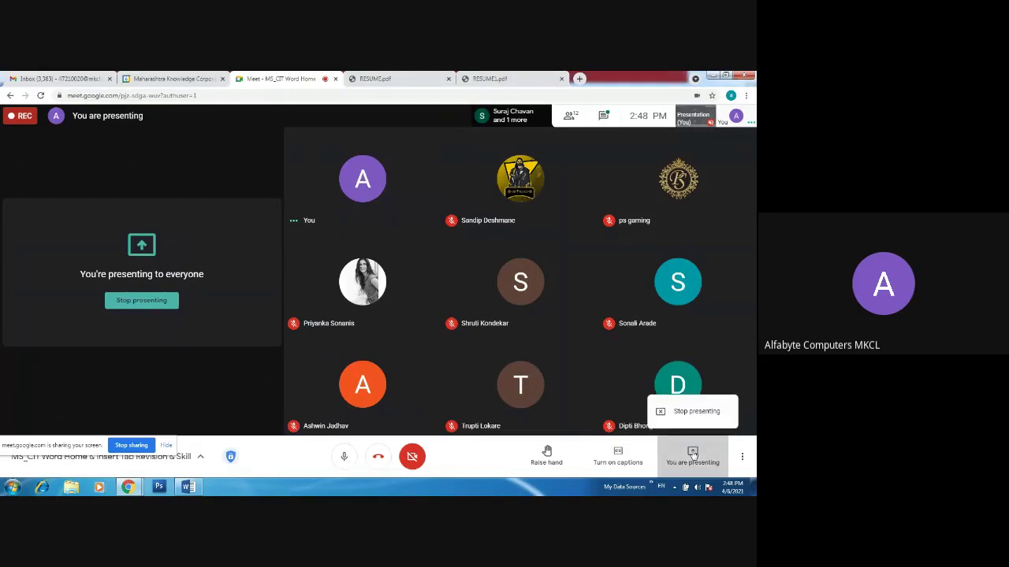
pyautogui.click(746, 457)
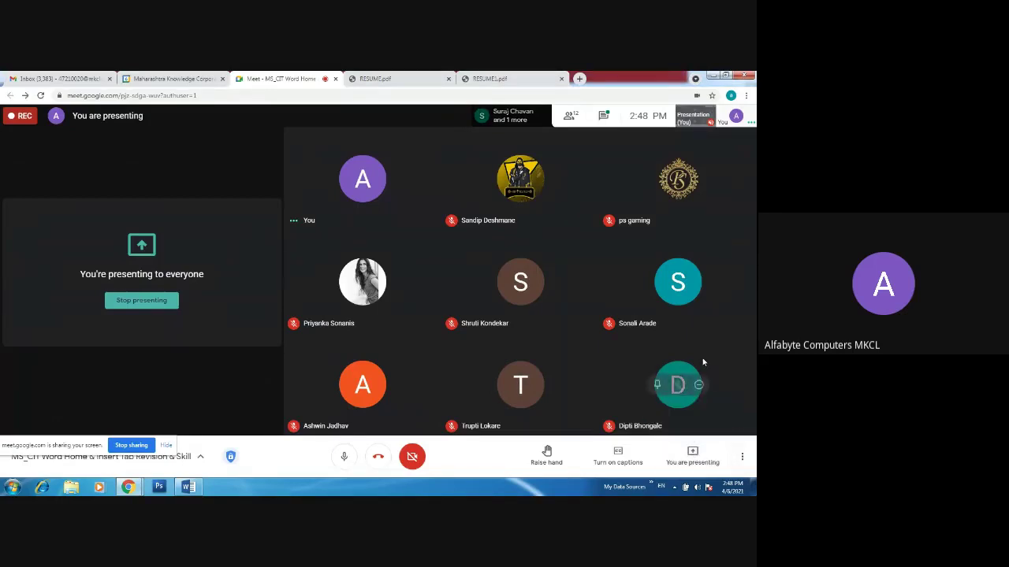
pyautogui.click(743, 459)
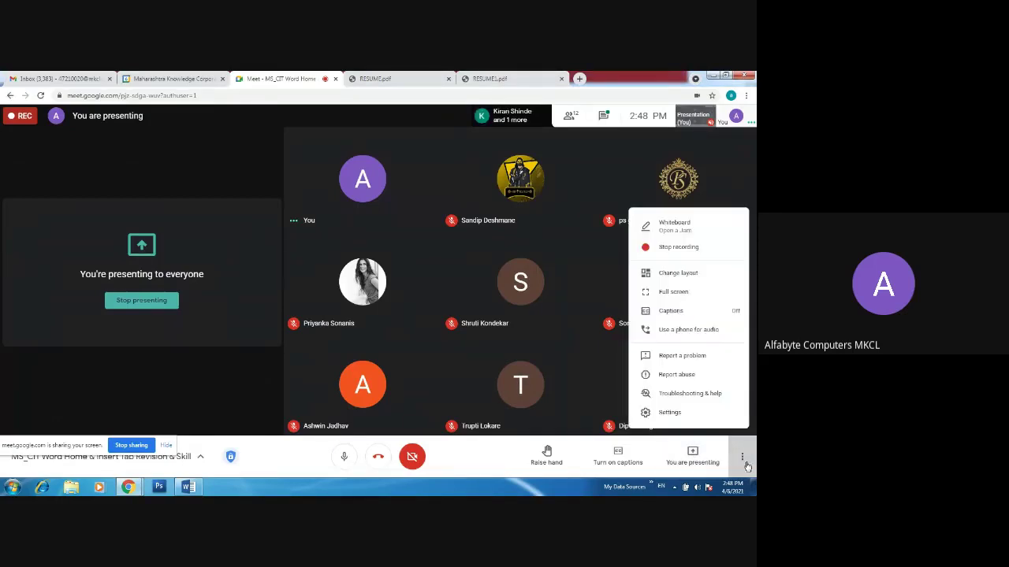